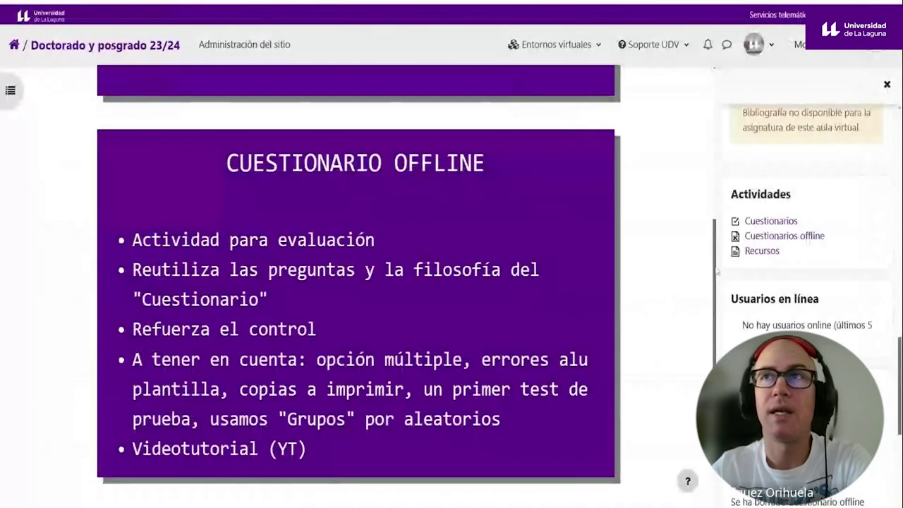
# Add a new Cuestionario offline activity to the Tema 1 section of the course
pyautogui.moveTo(717, 273); pyautogui.dragTo(711, 308)
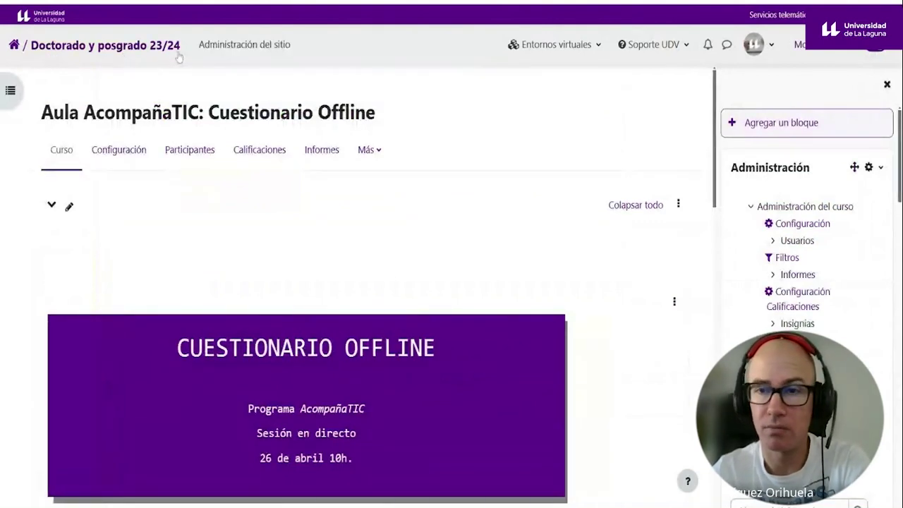
pyautogui.scroll(-9, 599, 246)
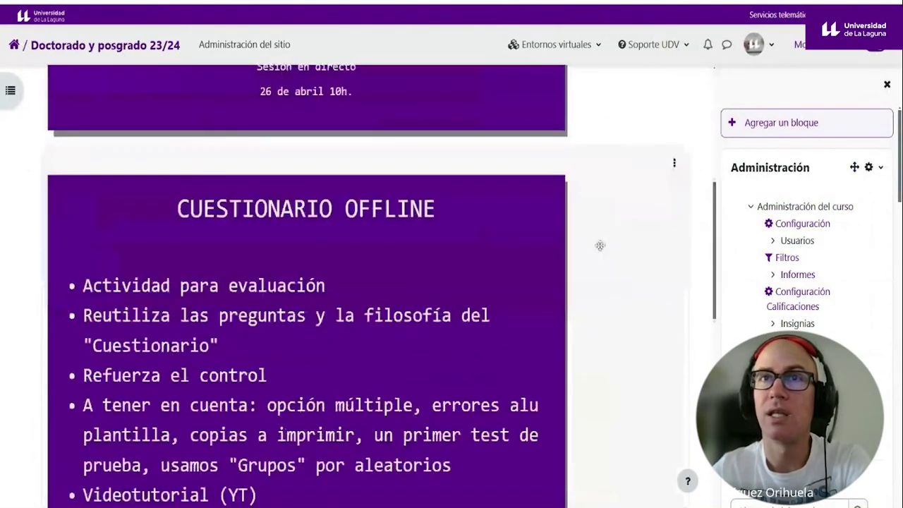
pyautogui.scroll(-2, 155, 282)
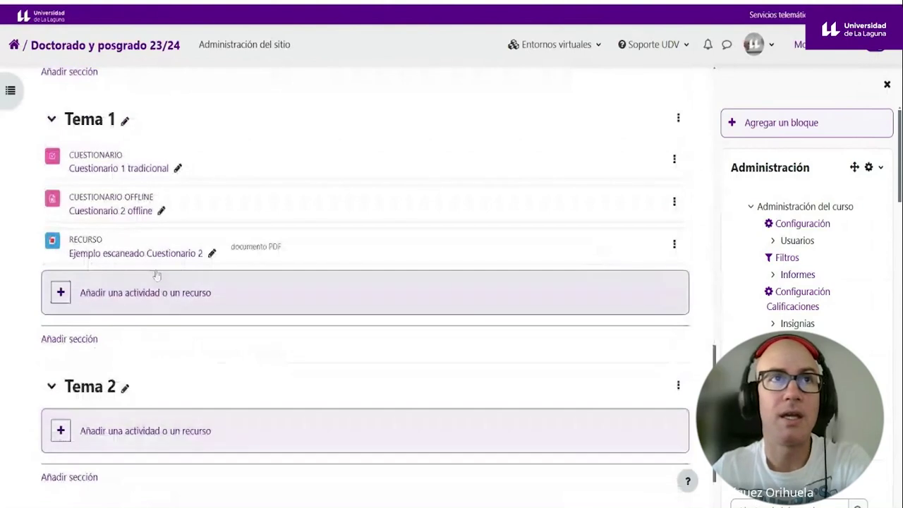
pyautogui.click(144, 293)
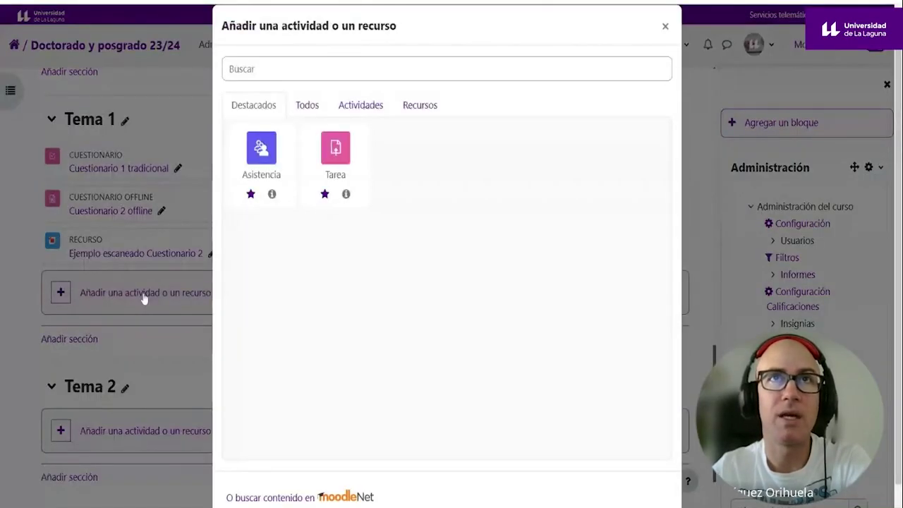
pyautogui.click(307, 106)
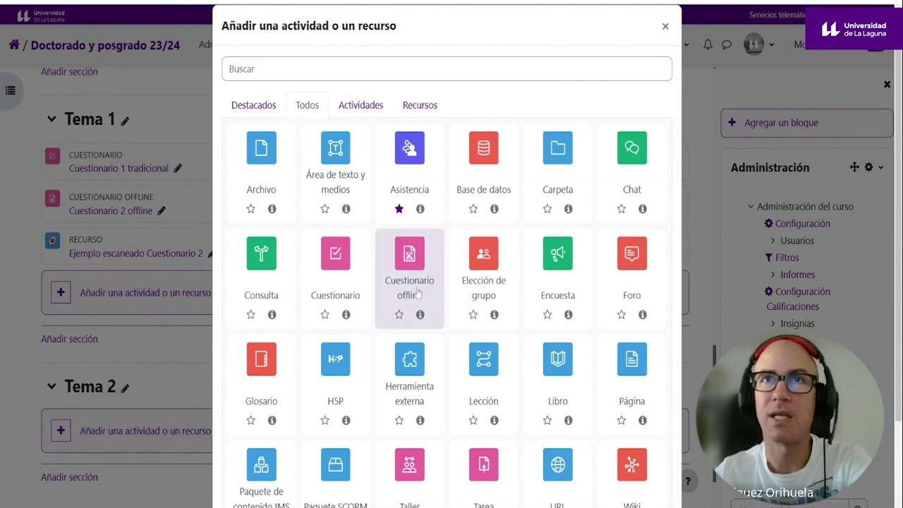
pyautogui.click(409, 269)
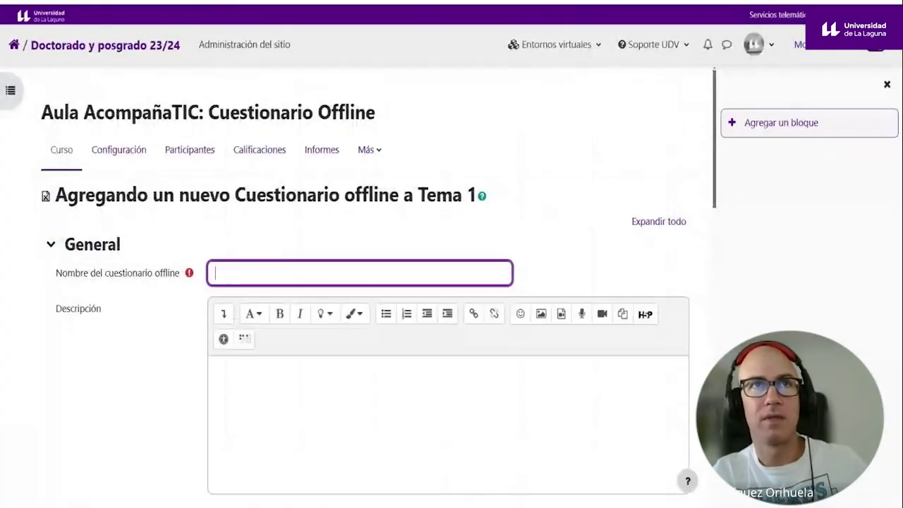
# Name the offline quiz "Examen de prácticas del 26 de abril"
pyautogui.write('Examen')
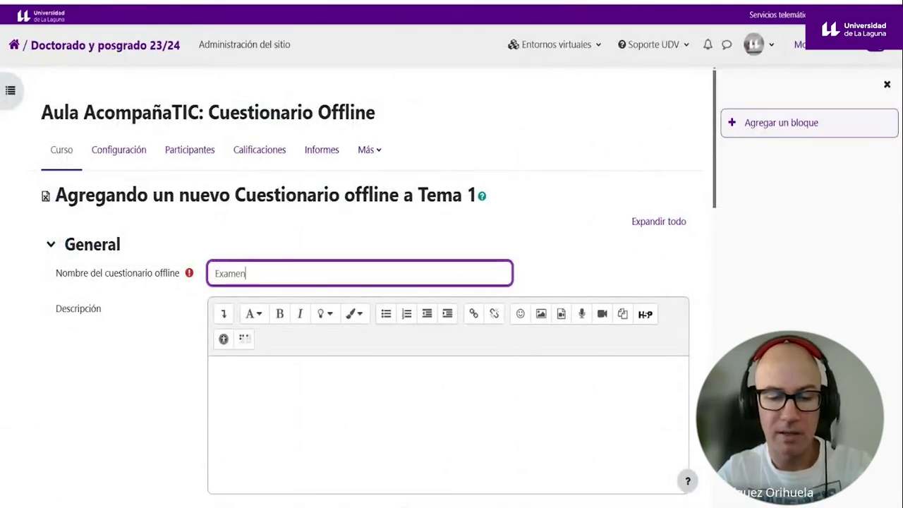
pyautogui.write(' de prácticas ')
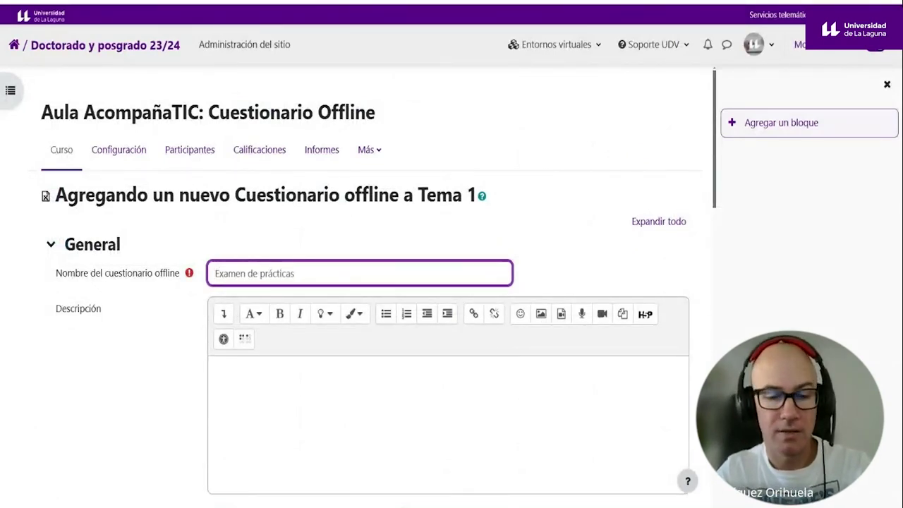
pyautogui.write('del 26 ')
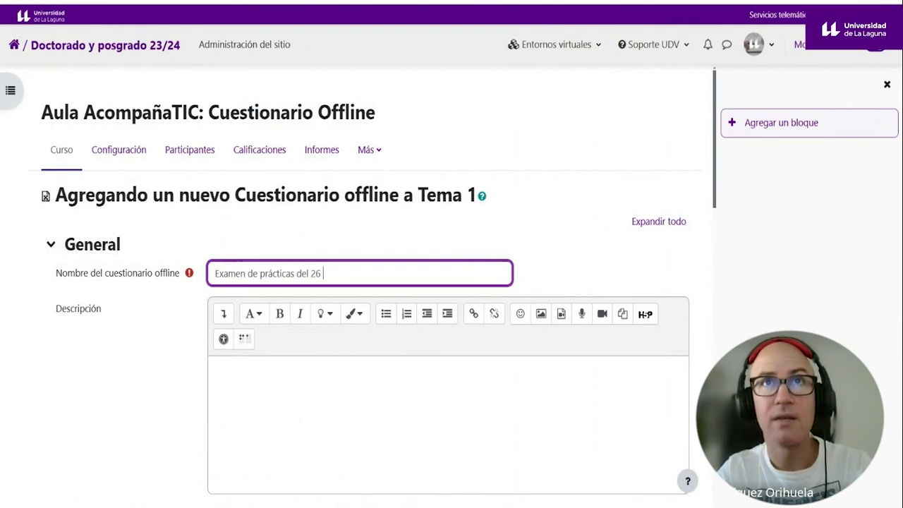
pyautogui.write('de abril')
pyautogui.press('Tab')
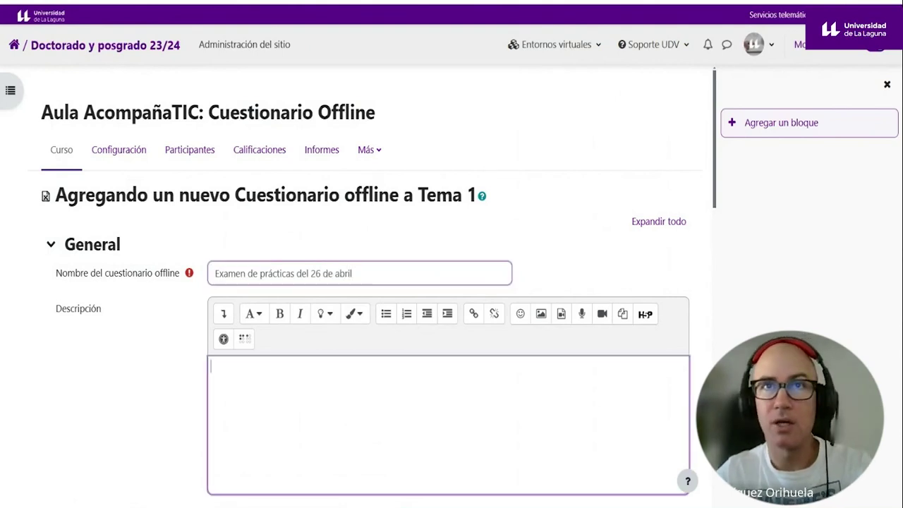
# Enter "dsdfdsfdsf ff fdkgdjgk" as the quiz description and enable the offline quiz date
pyautogui.write('dsdfdsfdsf  ')
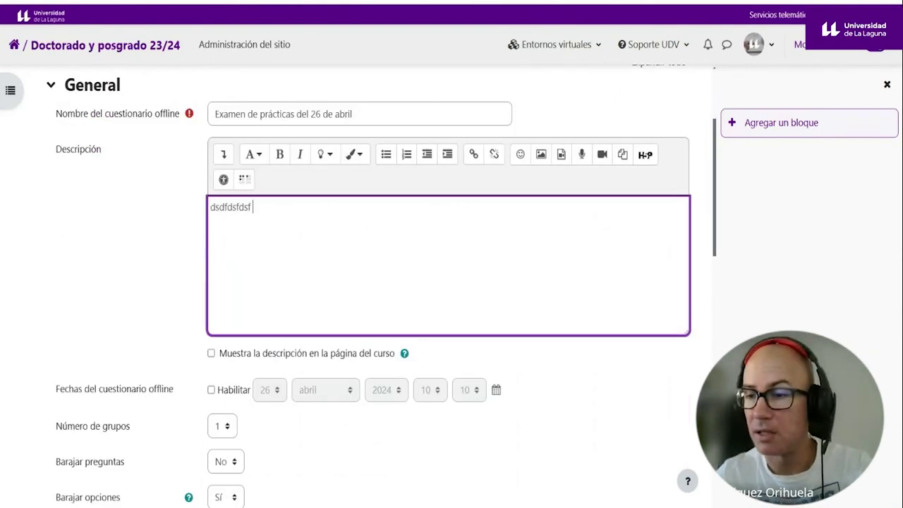
pyautogui.write('ff fdkgdjgk')
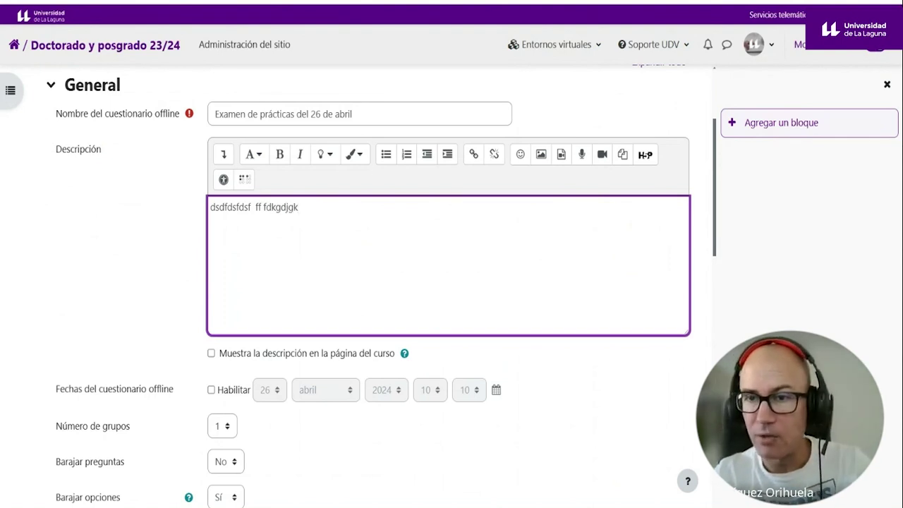
pyautogui.scroll(-3, 283, 325)
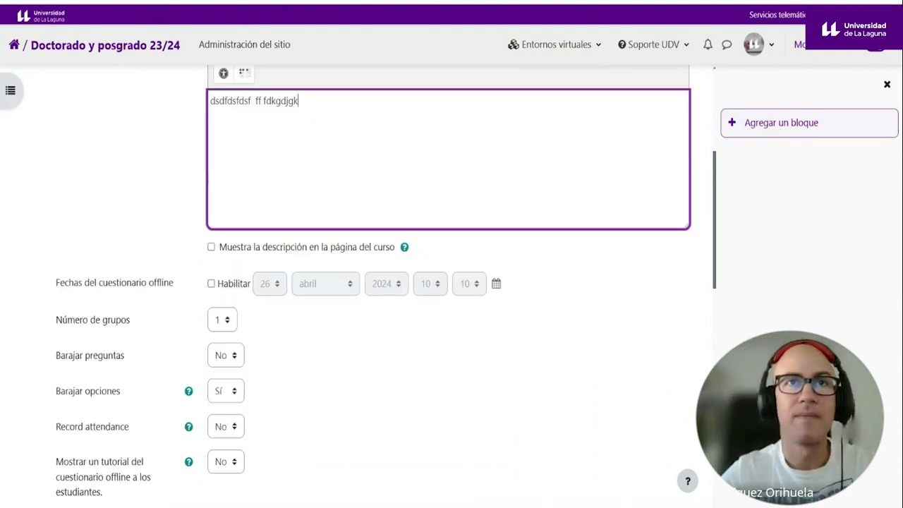
pyautogui.click(211, 283)
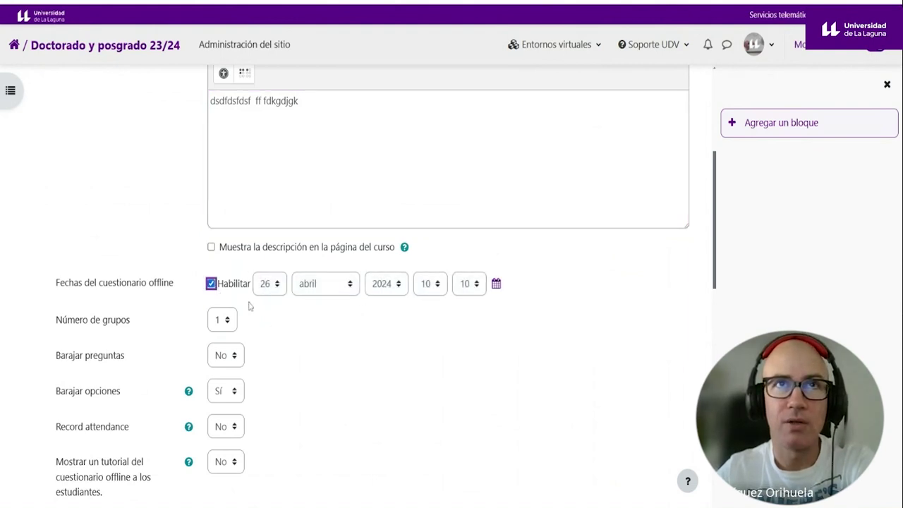
# Set the number of groups for the offline quiz to 2
pyautogui.scroll(-3, 276, 323)
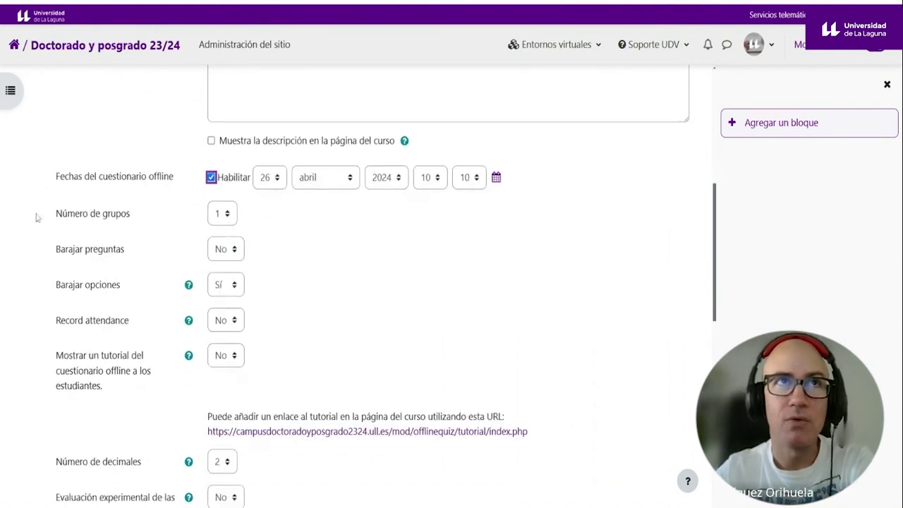
pyautogui.moveTo(38, 218); pyautogui.dragTo(133, 216)
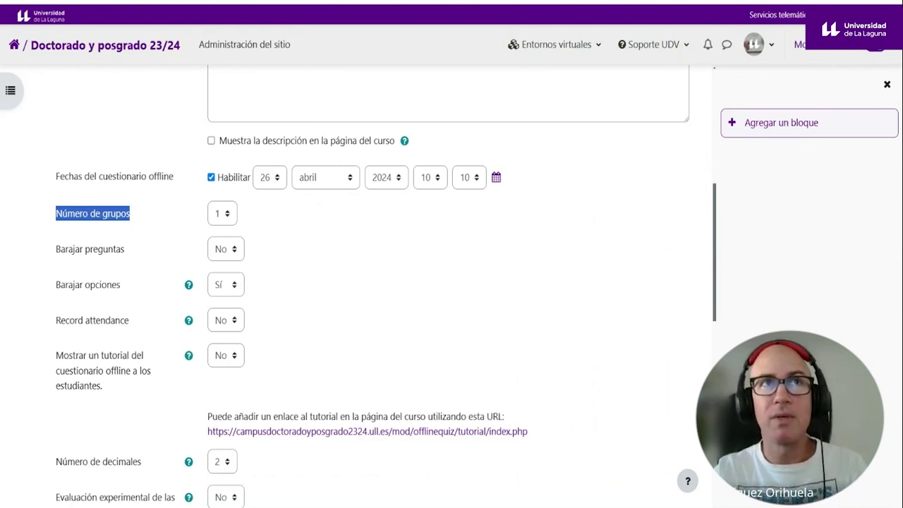
pyautogui.click(130, 216)
pyautogui.moveTo(66, 214); pyautogui.dragTo(75, 215)
pyautogui.moveTo(107, 213); pyautogui.dragTo(127, 215)
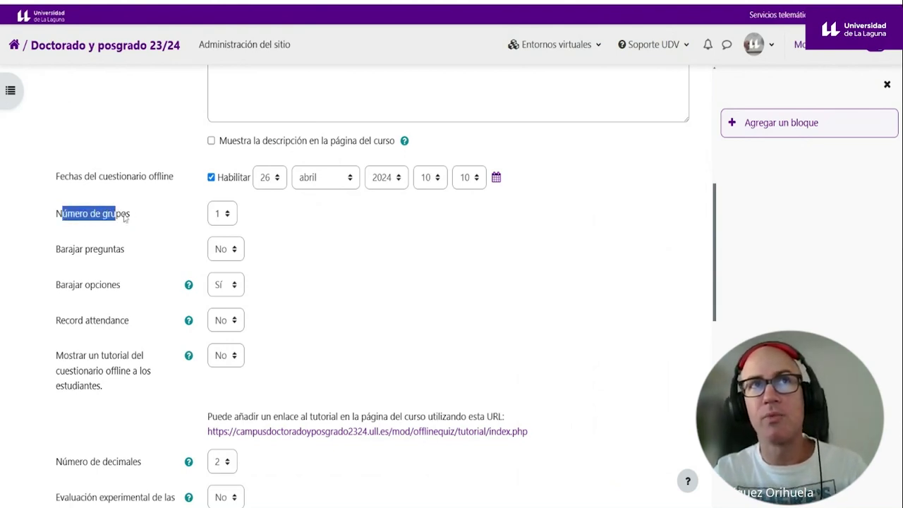
pyautogui.moveTo(57, 213); pyautogui.dragTo(124, 218)
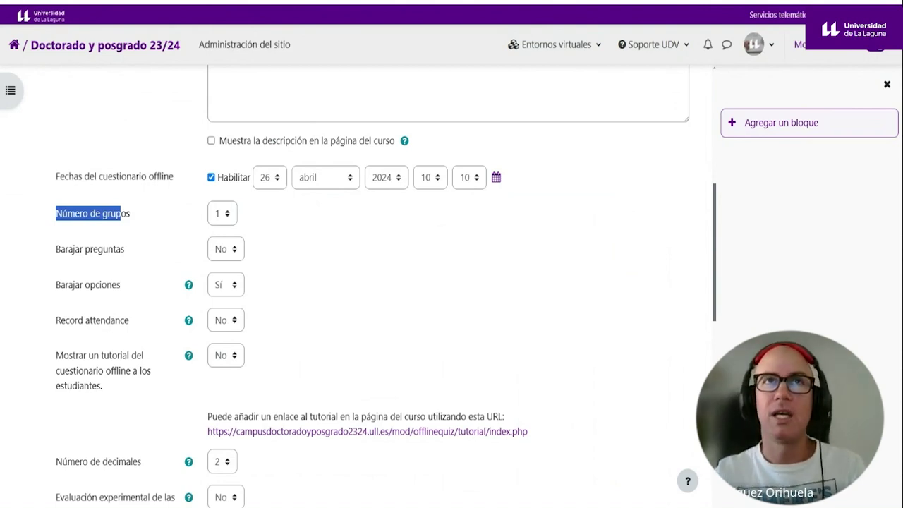
pyautogui.click(211, 217)
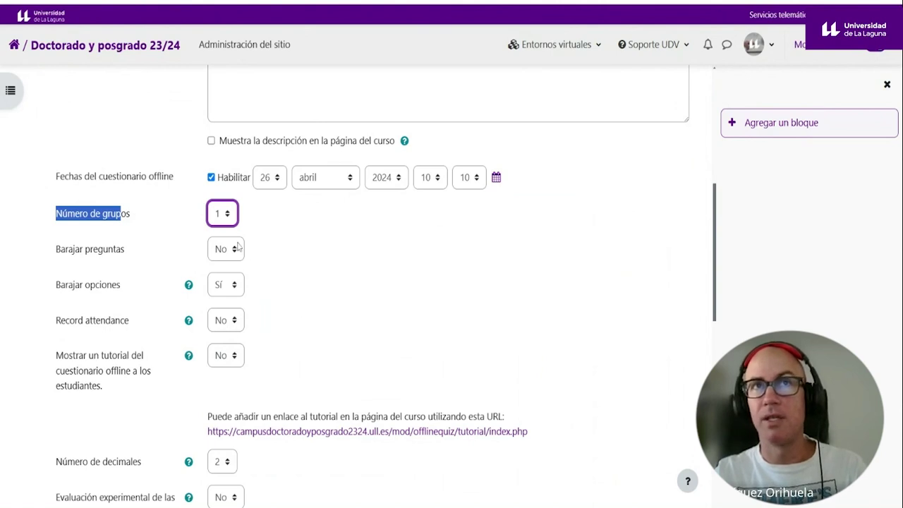
pyautogui.press('Down')
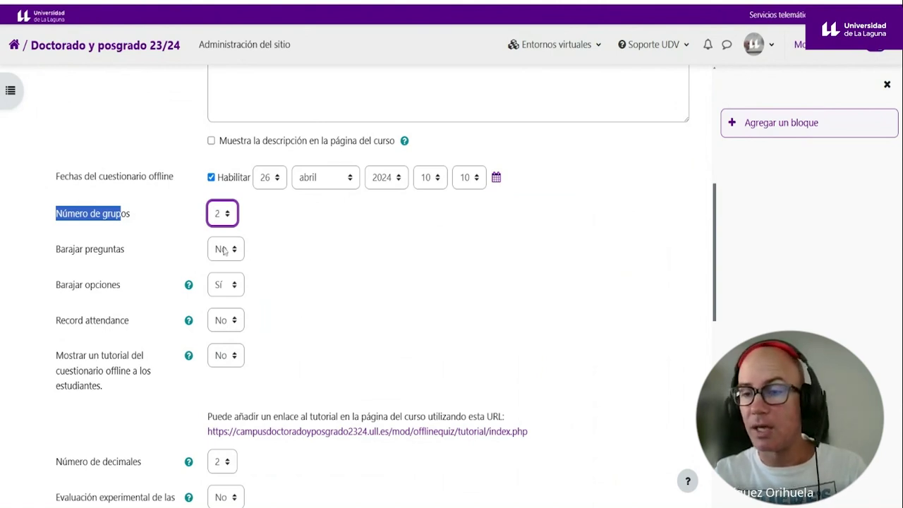
pyautogui.click(282, 236)
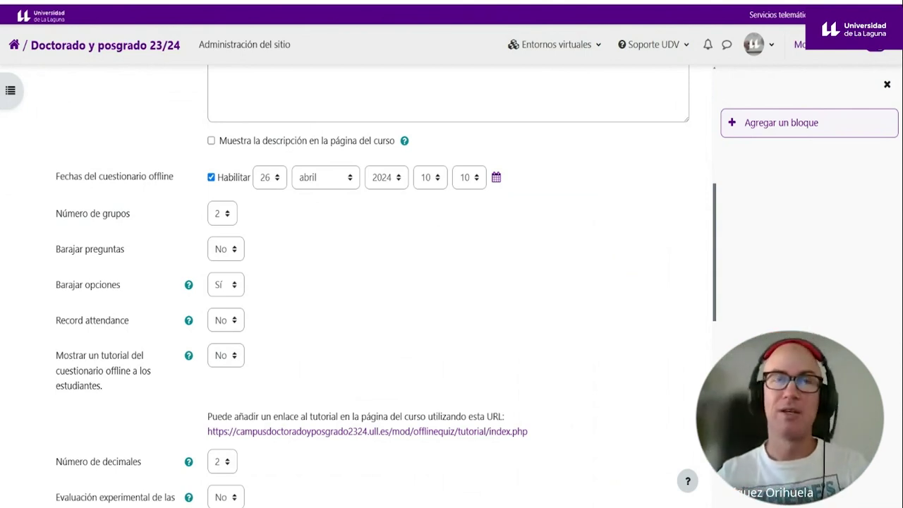
pyautogui.click(223, 221)
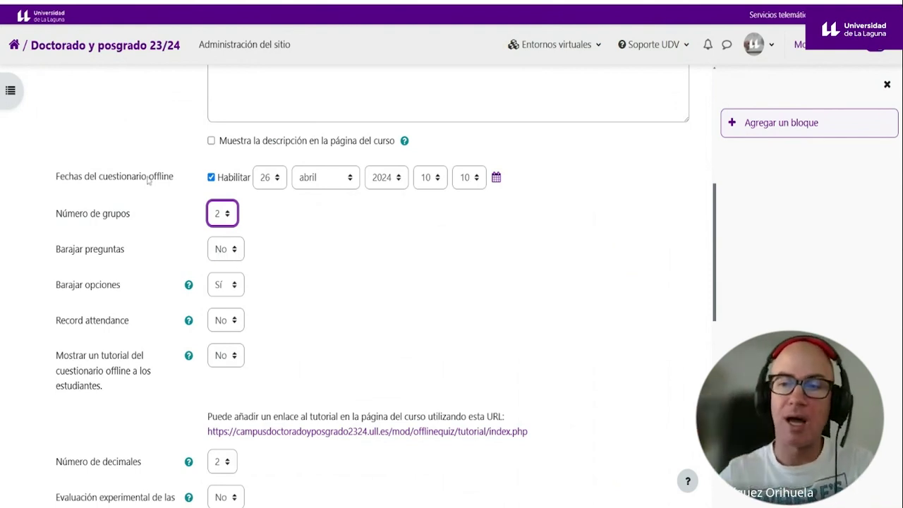
# Examine the general settings for shuffling questions and options, recording attendance, showing the student tutorial and the number of decimals
pyautogui.moveTo(53, 250); pyautogui.dragTo(99, 259)
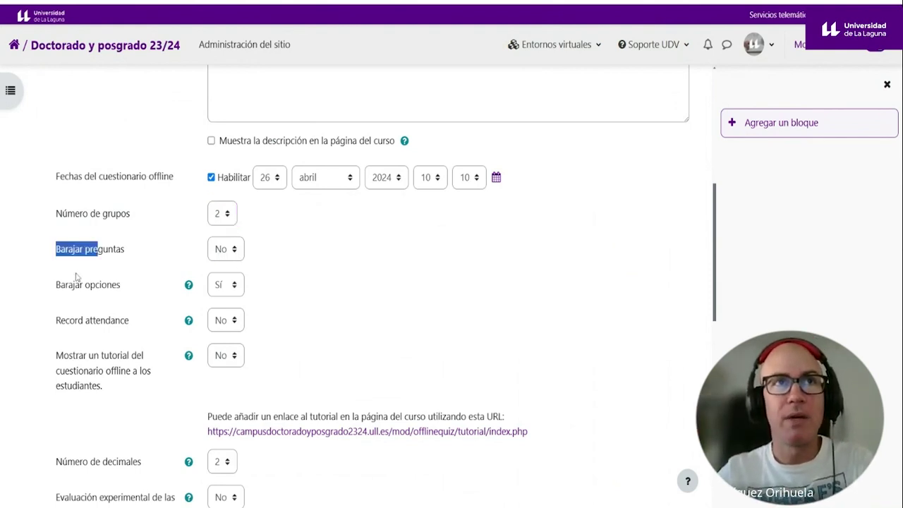
pyautogui.moveTo(62, 283); pyautogui.dragTo(95, 284)
pyautogui.moveTo(56, 252); pyautogui.dragTo(124, 286)
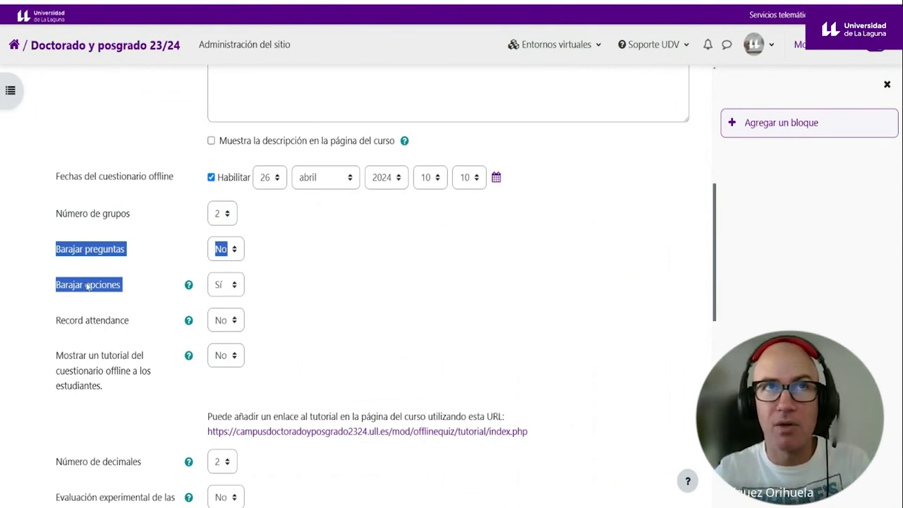
pyautogui.click(116, 288)
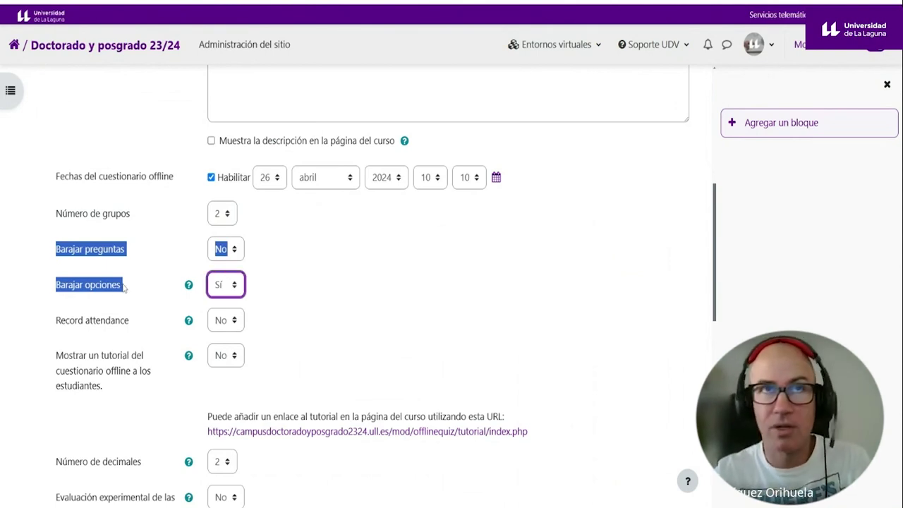
pyautogui.scroll(-1, 332, 289)
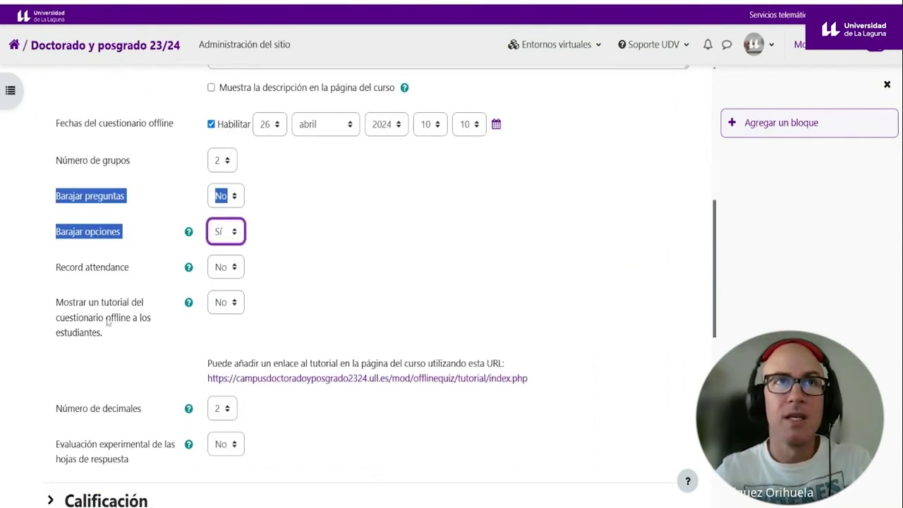
pyautogui.moveTo(56, 267); pyautogui.dragTo(131, 275)
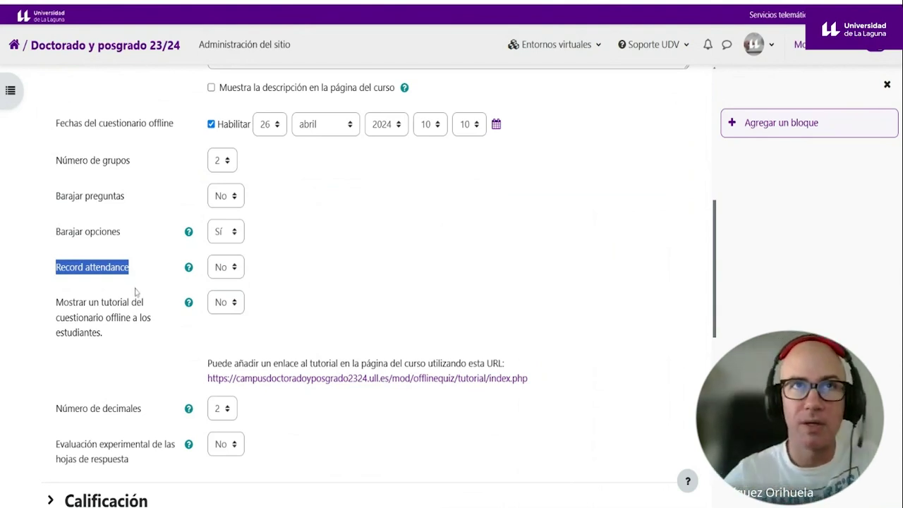
pyautogui.moveTo(74, 303); pyautogui.dragTo(104, 334)
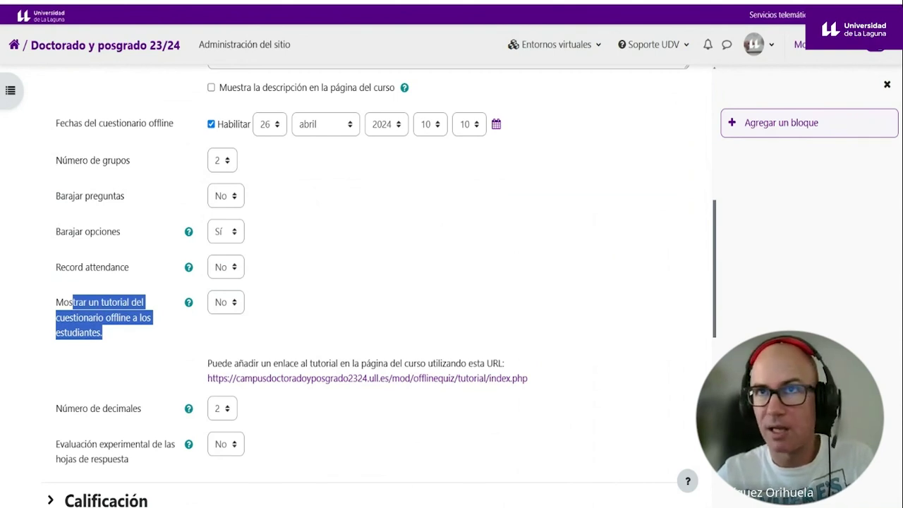
pyautogui.scroll(-3, 121, 328)
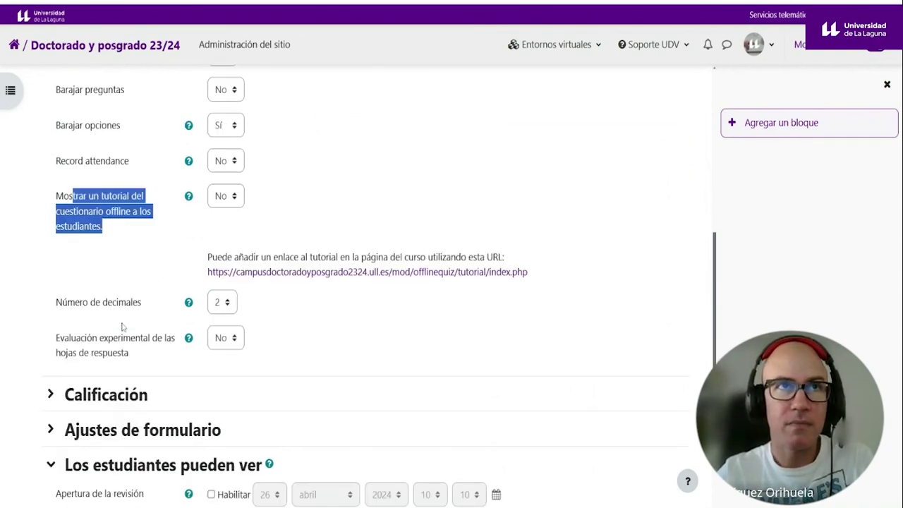
pyautogui.tripleClick(145, 303)
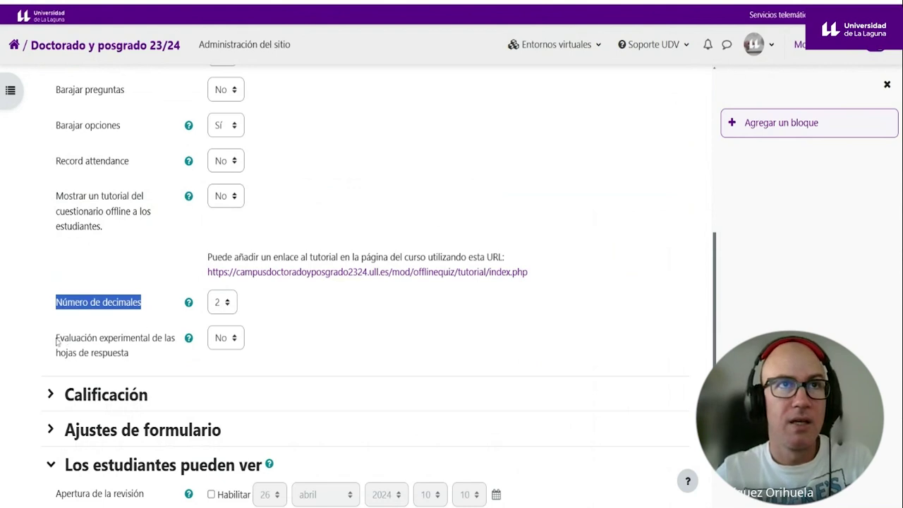
# Expand the Calificación section and examine its grade category and passing grade settings
pyautogui.click(81, 394)
pyautogui.scroll(-1, 124, 344)
pyautogui.scroll(-5, 123, 344)
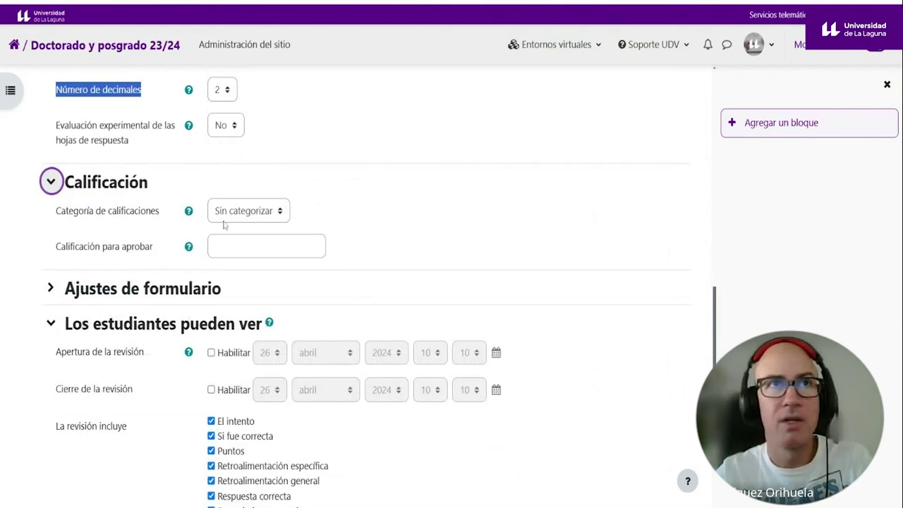
pyautogui.click(226, 246)
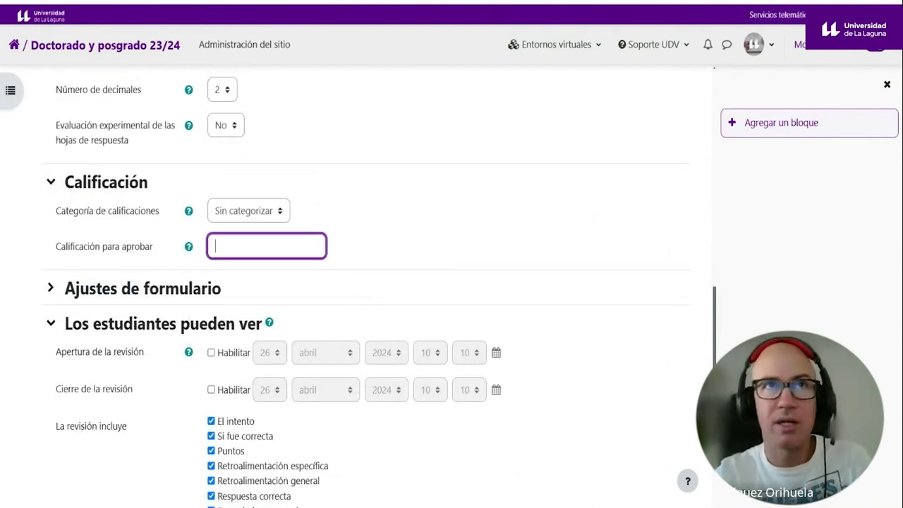
# Expand the Ajustes de formulario section and examine the additional information text on how to mark the answer sheet
pyautogui.click(144, 292)
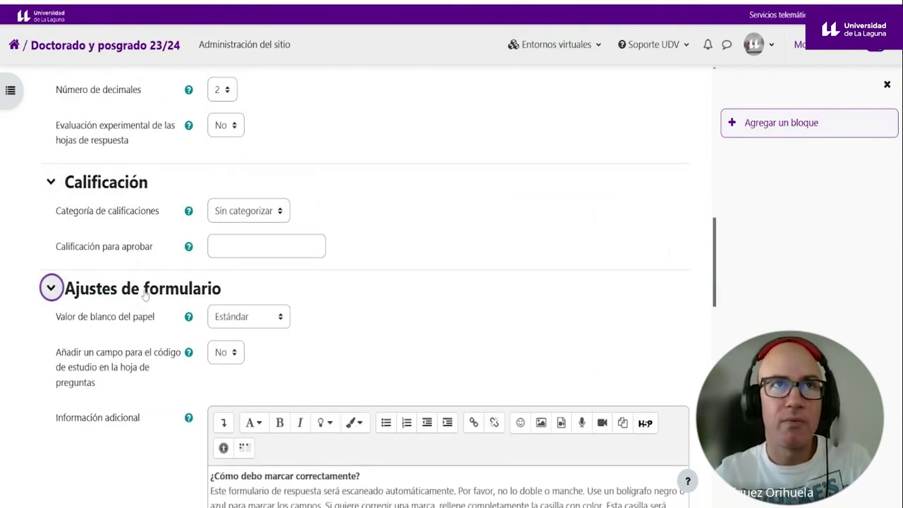
pyautogui.scroll(-2, 145, 295)
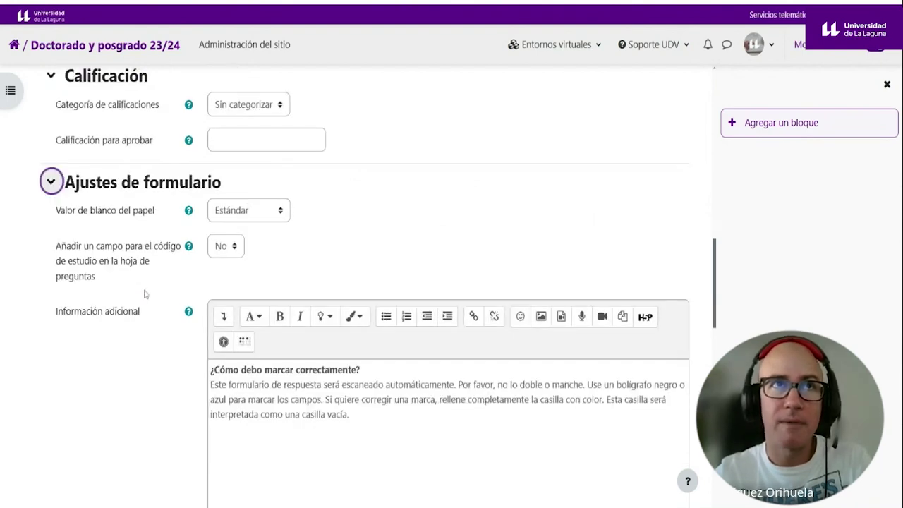
pyautogui.scroll(-2, 144, 294)
pyautogui.moveTo(350, 308); pyautogui.dragTo(202, 267)
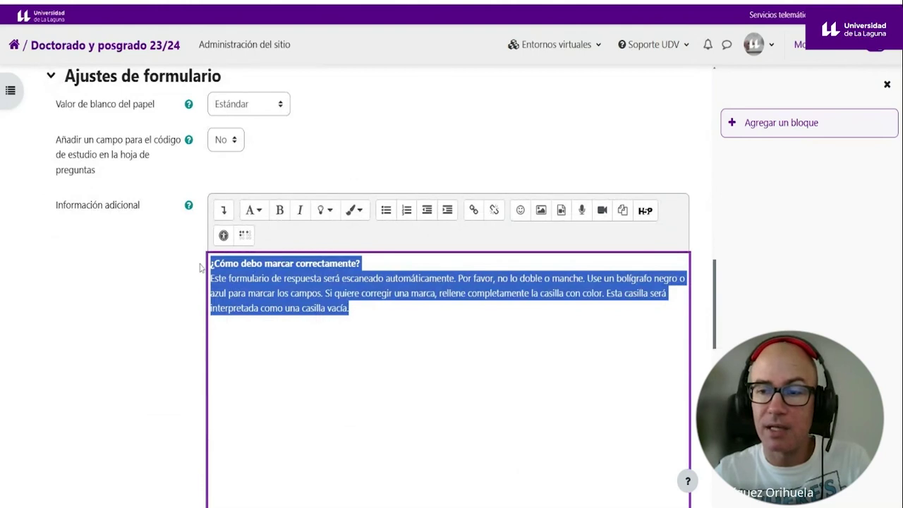
pyautogui.click(350, 308)
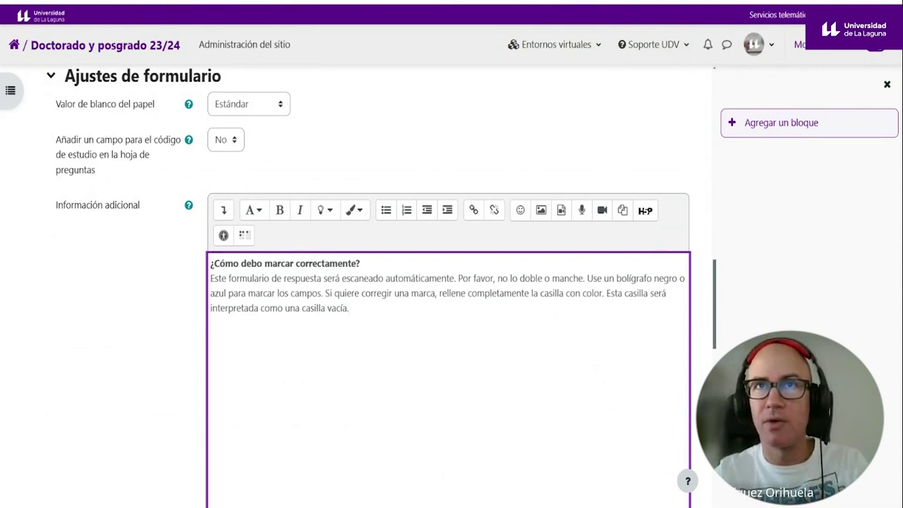
pyautogui.write('fdgfdg fdg')
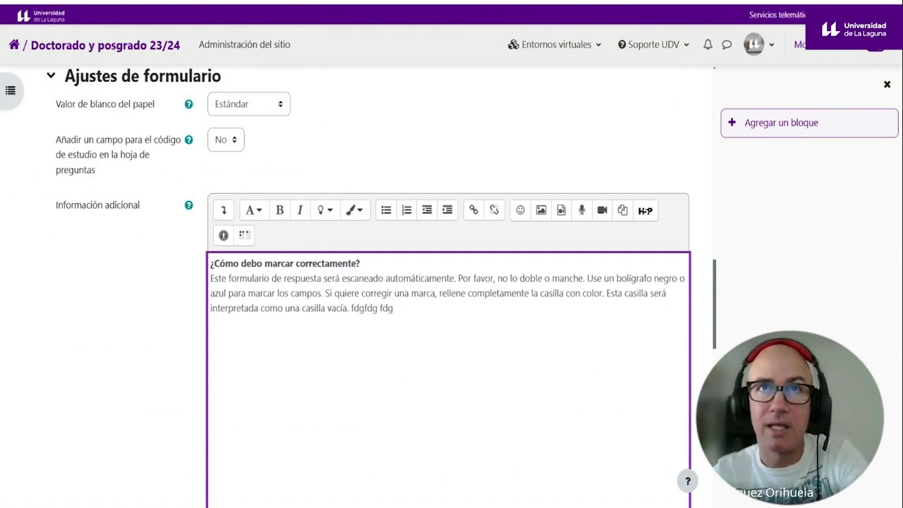
pyautogui.moveTo(352, 308); pyautogui.dragTo(394, 309)
pyautogui.press('BackSpace')
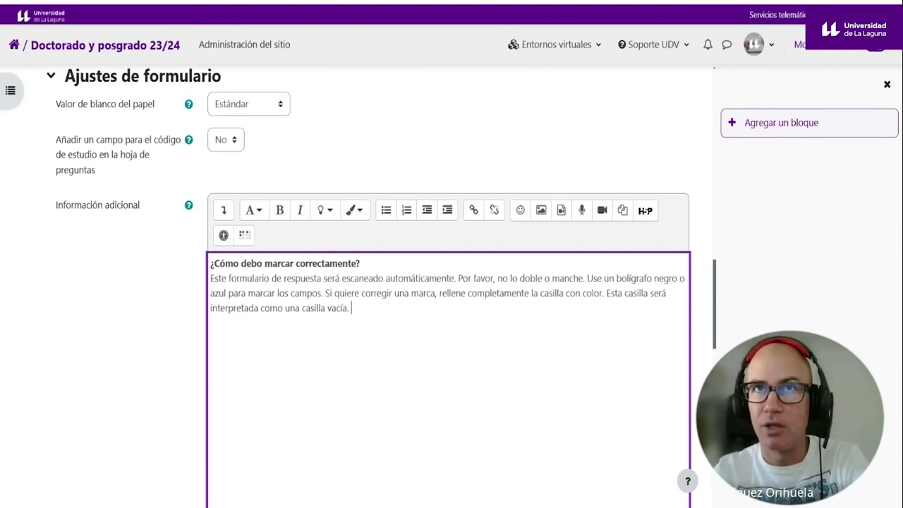
# Append the sentence "Recuerda firmar la hoja." to the end of the additional information text for the answer sheet
pyautogui.write('Recuer')
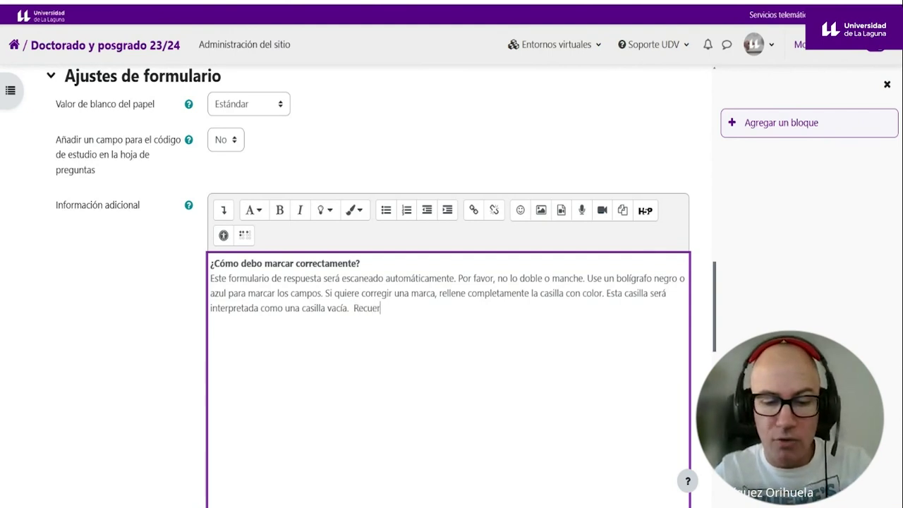
pyautogui.write('da firmar la')
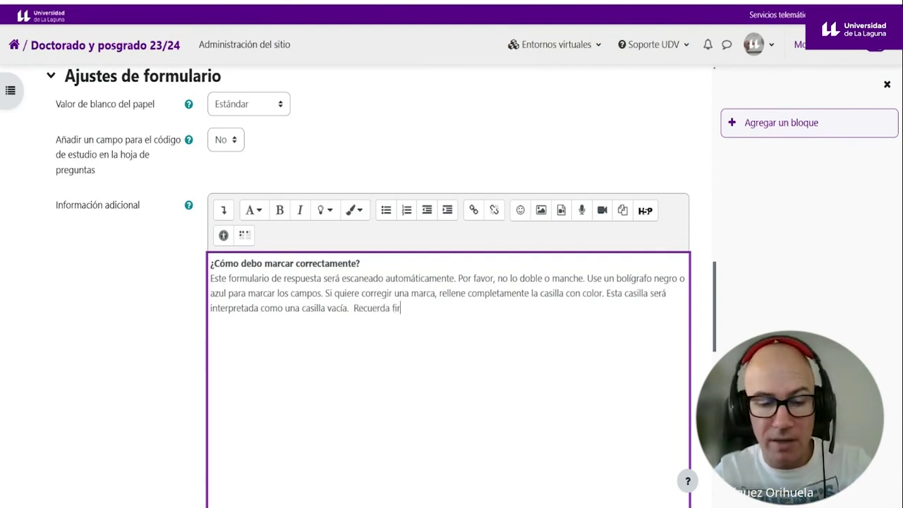
pyautogui.write('ar la hoja')
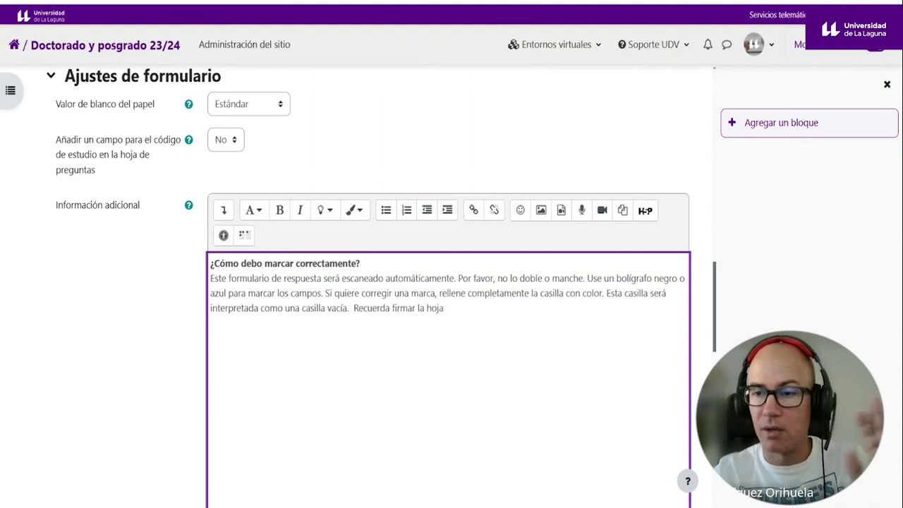
pyautogui.write('.')
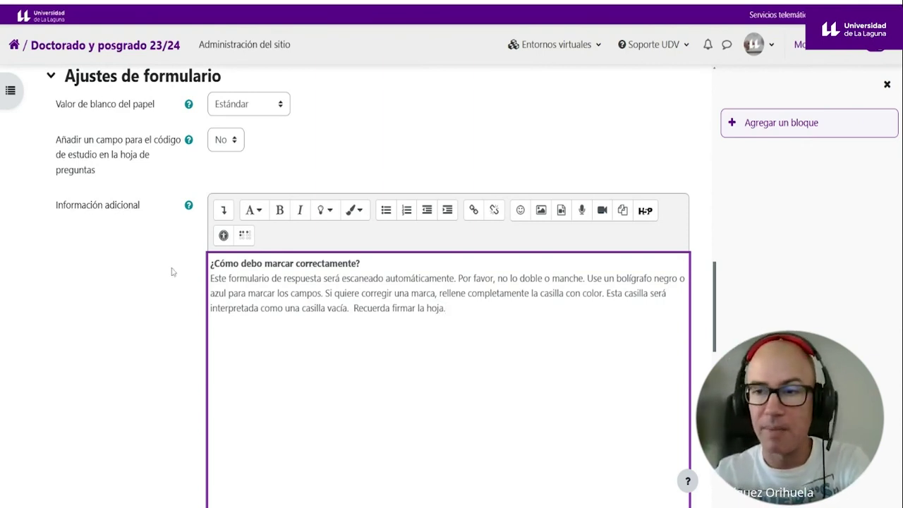
# Enable the review opening date in the Los estudiantes pueden ver section, leaving the review closing date disabled
pyautogui.scroll(-5, 169, 271)
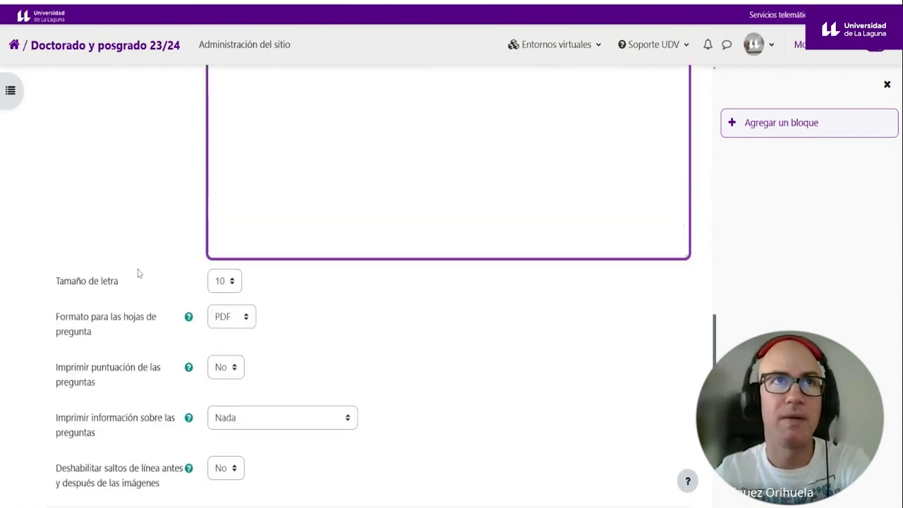
pyautogui.scroll(-2, 118, 281)
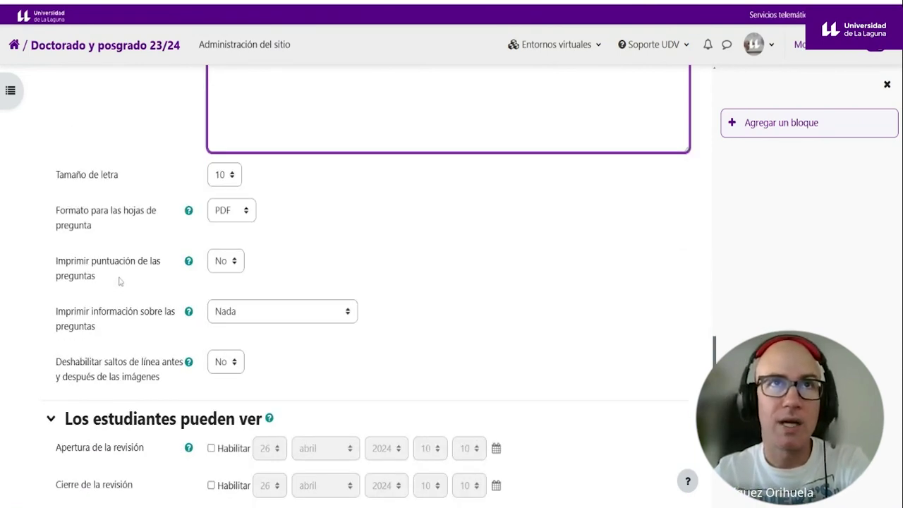
pyautogui.scroll(-3, 281, 333)
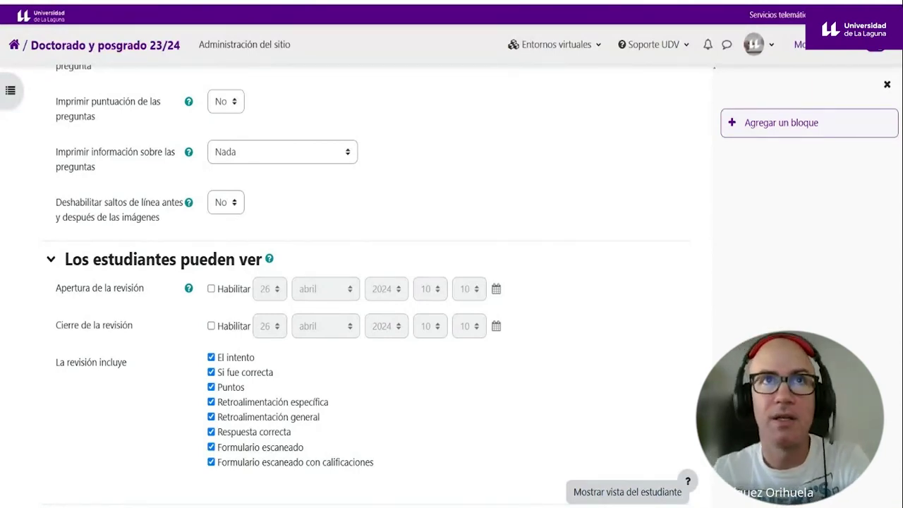
pyautogui.click(211, 289)
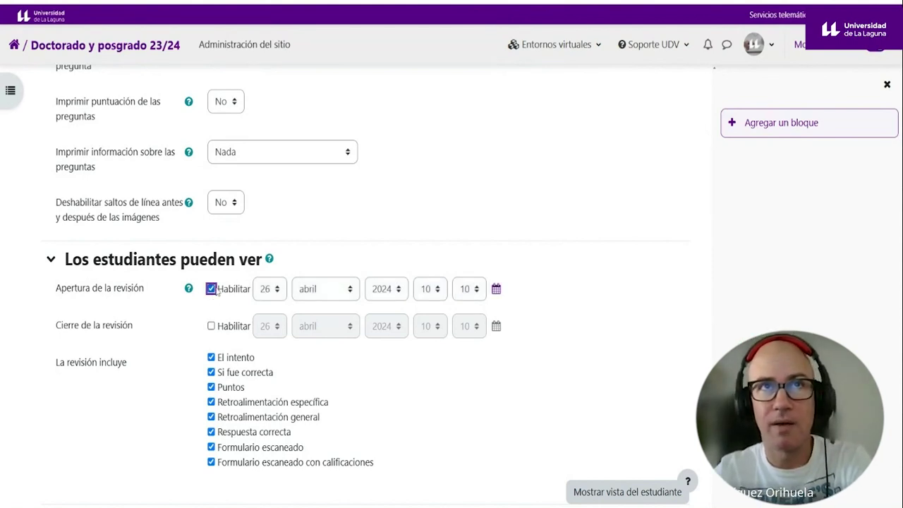
pyautogui.moveTo(78, 288); pyautogui.dragTo(231, 293)
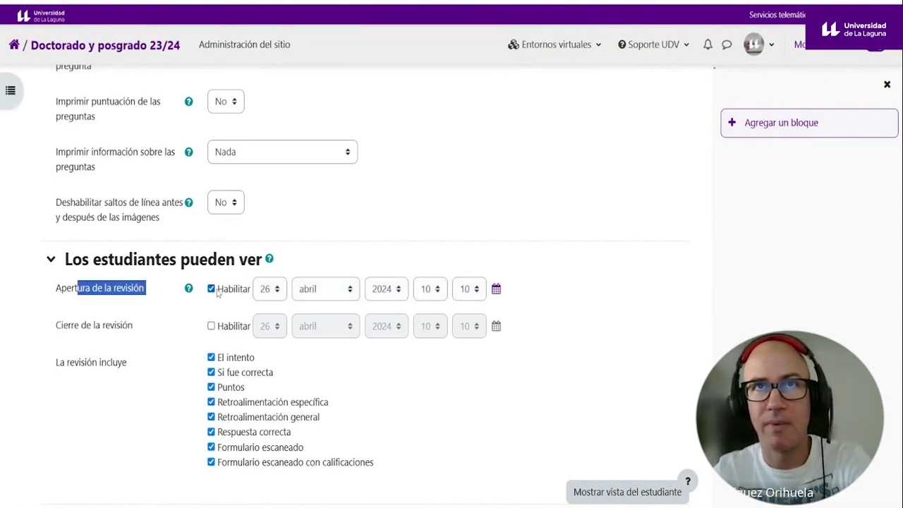
pyautogui.click(211, 326)
pyautogui.click(211, 326)
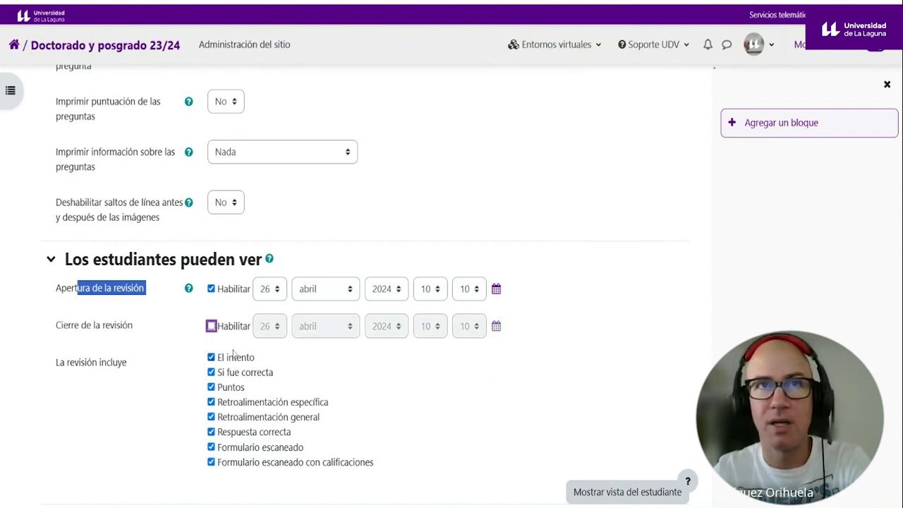
pyautogui.click(230, 358)
pyautogui.click(243, 448)
pyautogui.click(240, 462)
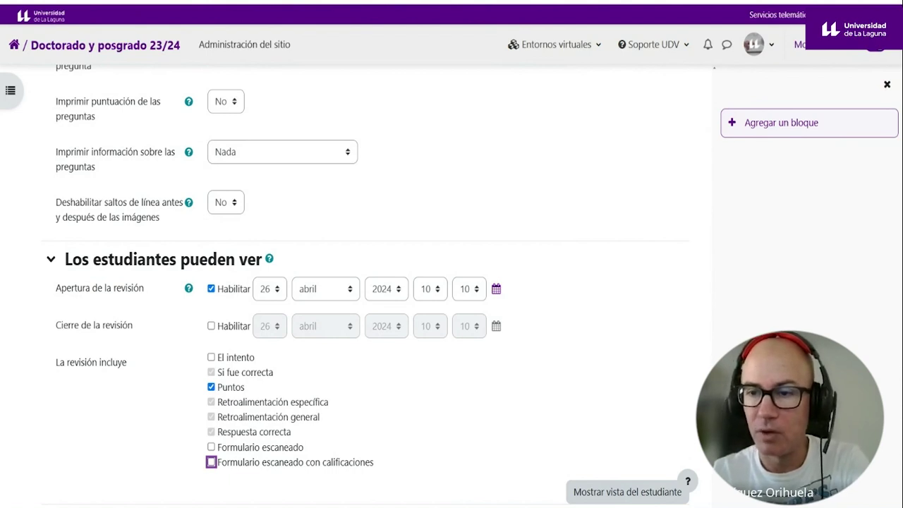
pyautogui.click(211, 358)
pyautogui.click(210, 447)
pyautogui.click(211, 462)
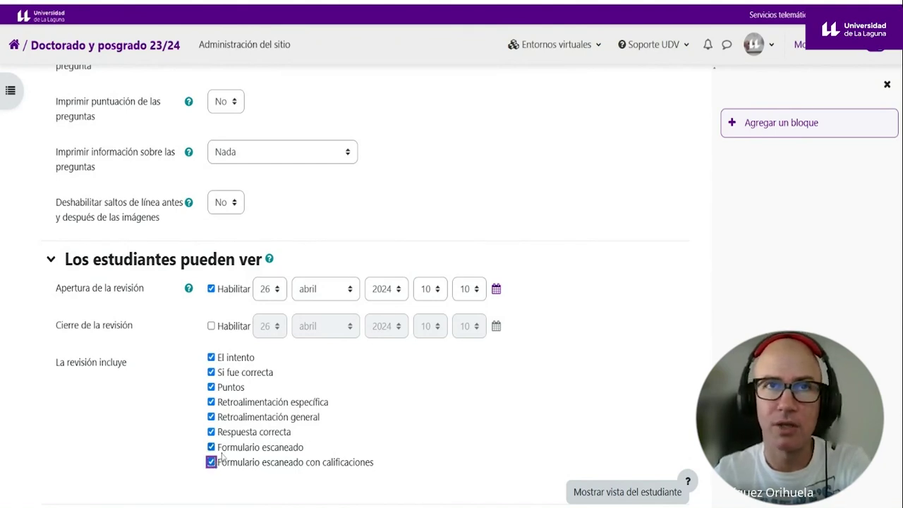
pyautogui.moveTo(384, 468); pyautogui.dragTo(223, 454)
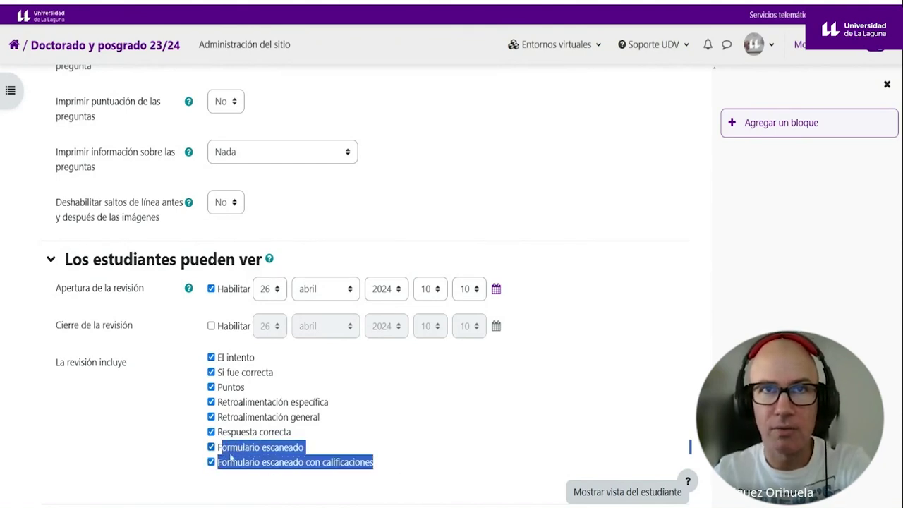
# Limit the student review to Puntos, excluding the attempt, correctness, both feedback types, the correct answer and both scanned form options
pyautogui.click(294, 453)
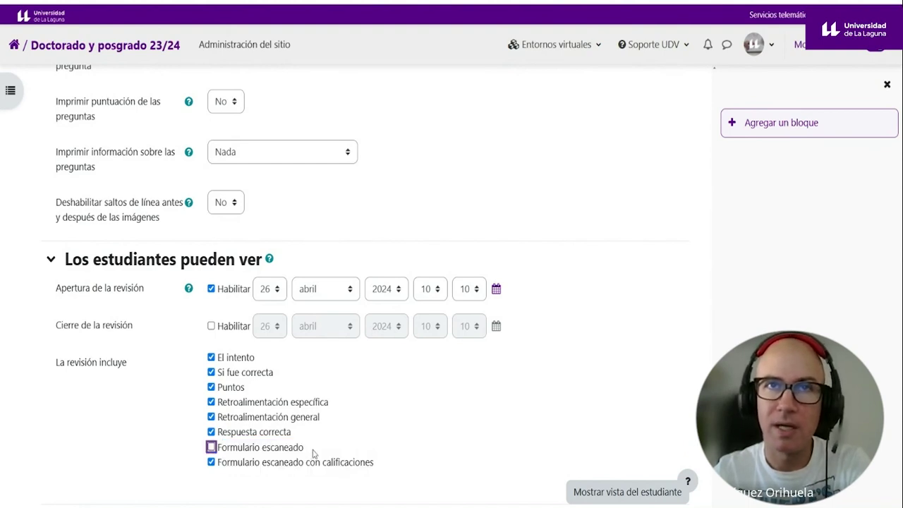
pyautogui.moveTo(313, 457); pyautogui.dragTo(333, 463)
pyautogui.click(227, 468)
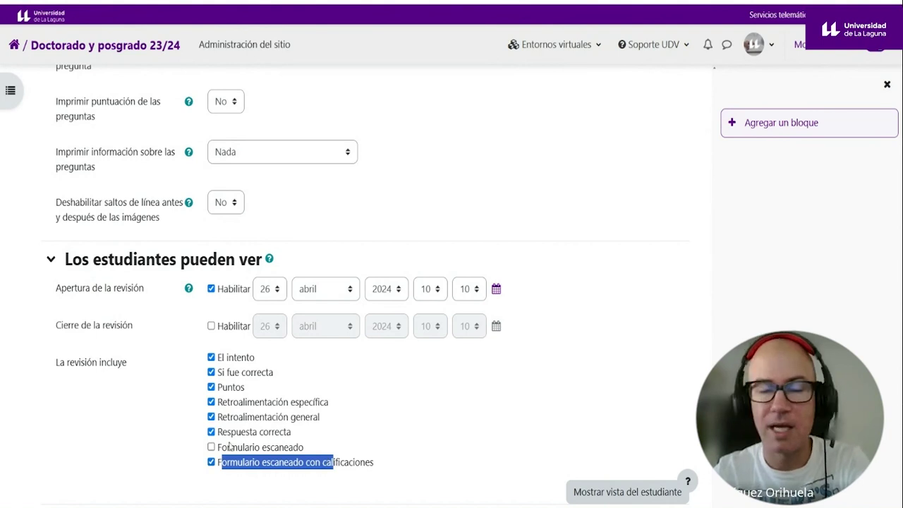
pyautogui.click(213, 462)
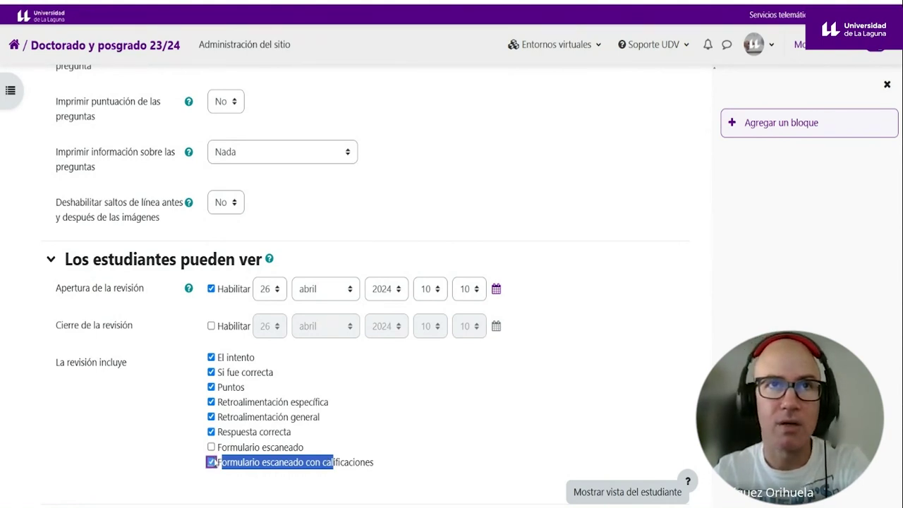
pyautogui.click(211, 463)
pyautogui.click(211, 432)
pyautogui.click(211, 418)
pyautogui.click(211, 402)
pyautogui.click(211, 372)
pyautogui.click(211, 357)
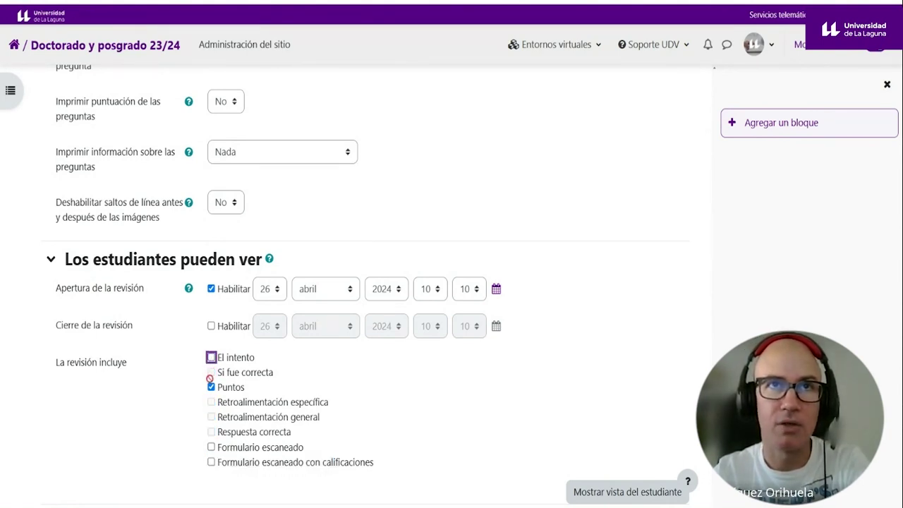
# Expand the Ajustes comunes del módulo and Restricciones de acceso sections and examine their settings
pyautogui.scroll(-3, 570, 385)
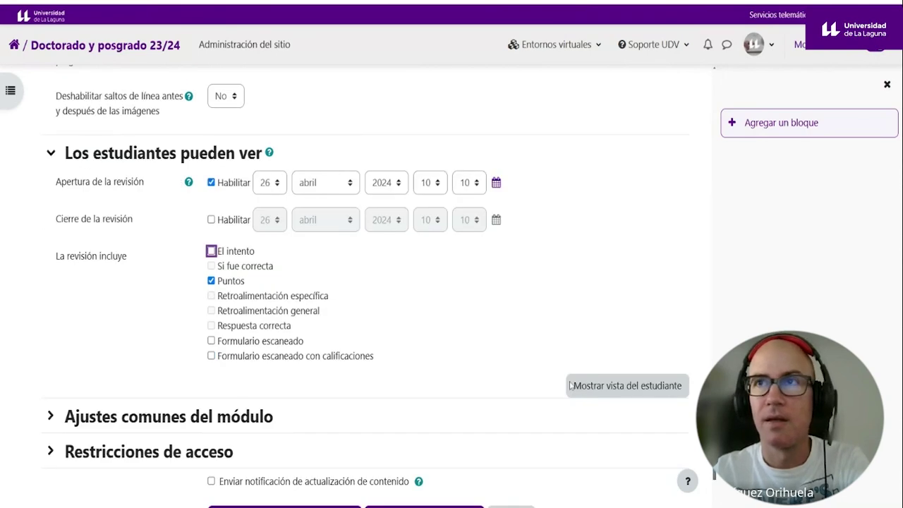
pyautogui.click(50, 416)
pyautogui.scroll(-7, 151, 268)
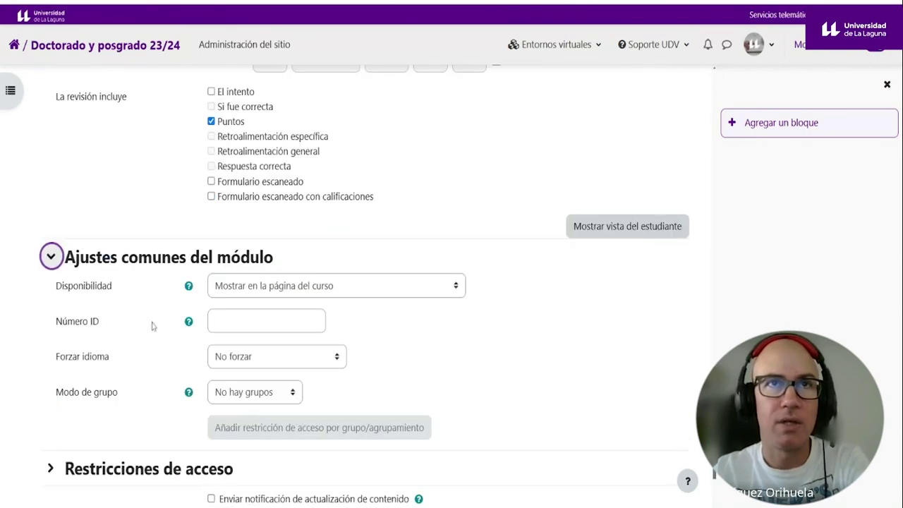
pyautogui.click(130, 360)
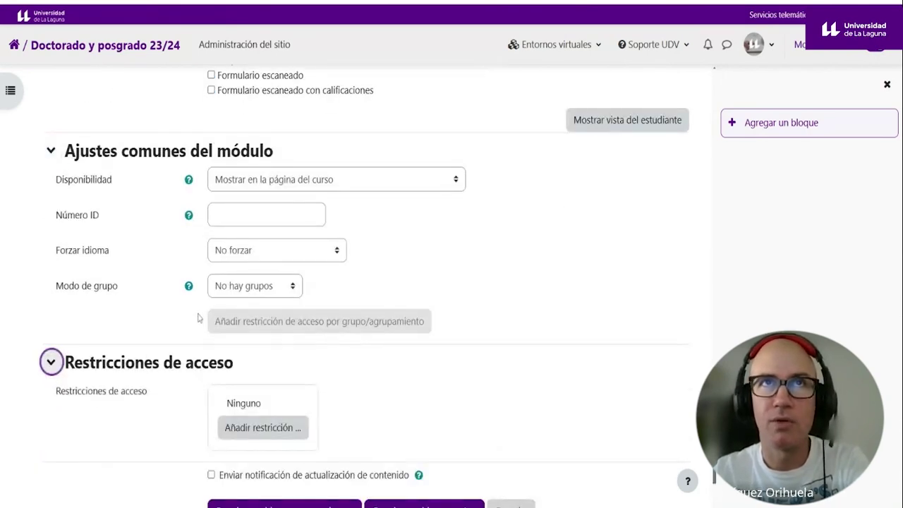
pyautogui.scroll(-1, 315, 346)
pyautogui.scroll(-1, 315, 346)
# Review the form's settings again, from the number of groups through the answer sheet settings to the student review options
pyautogui.scroll(20, 352, 352)
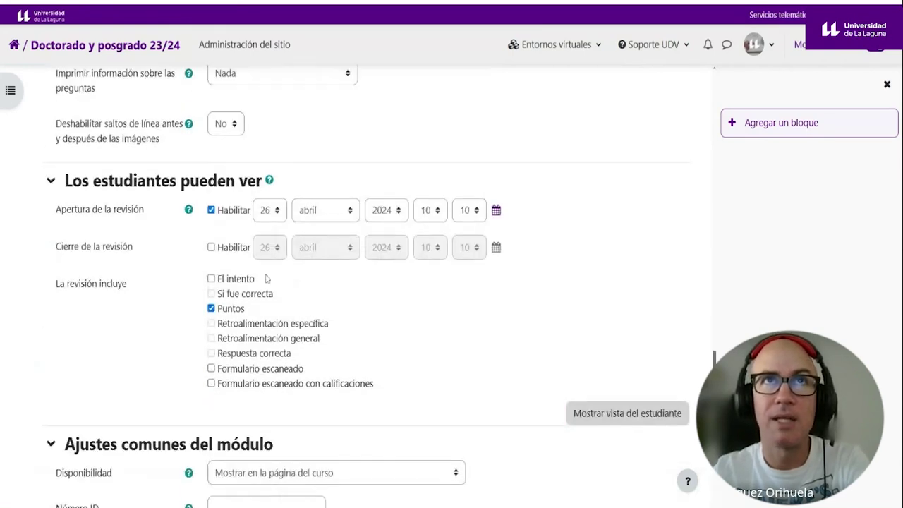
pyautogui.scroll(10, 299, 197)
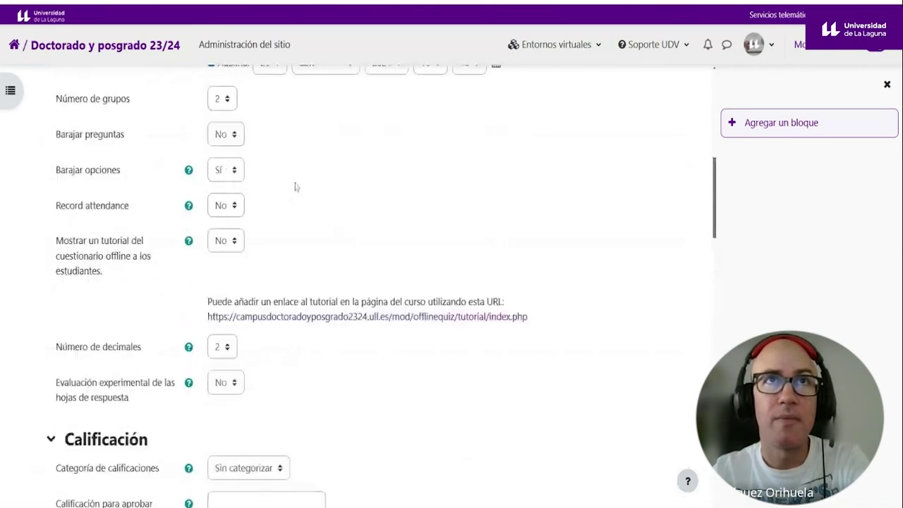
pyautogui.scroll(-3, 287, 256)
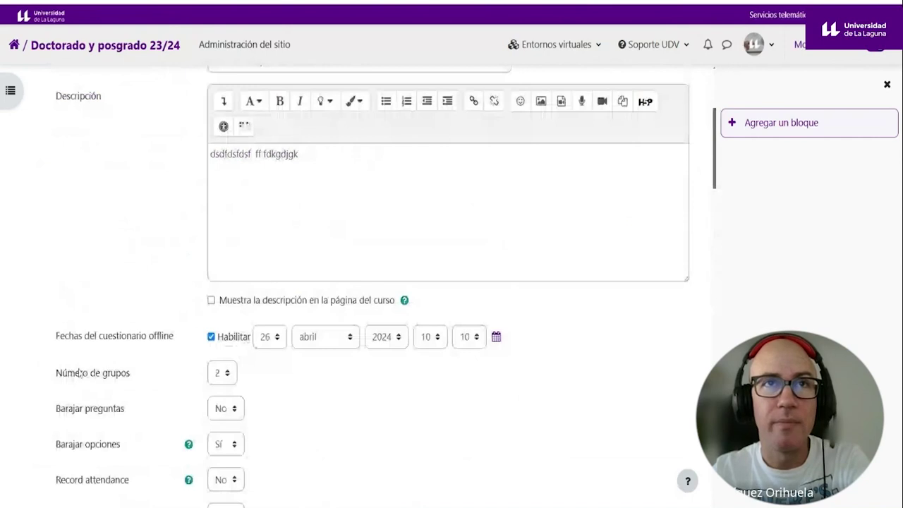
pyautogui.moveTo(55, 373); pyautogui.dragTo(134, 381)
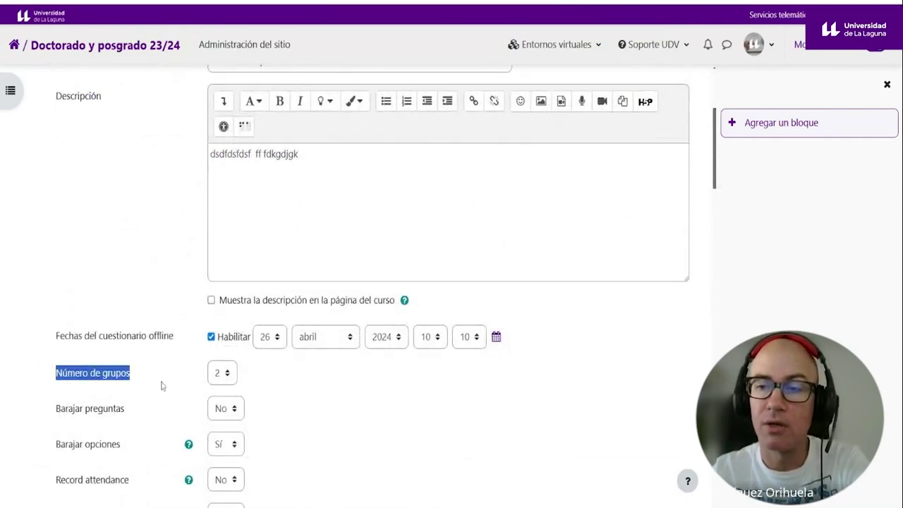
pyautogui.scroll(-2, 317, 372)
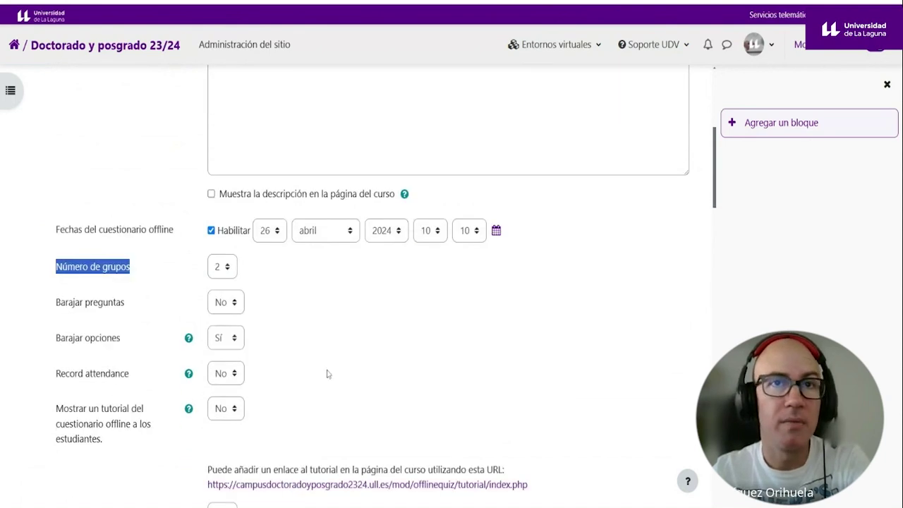
pyautogui.scroll(-8, 327, 374)
pyautogui.scroll(-15, 327, 376)
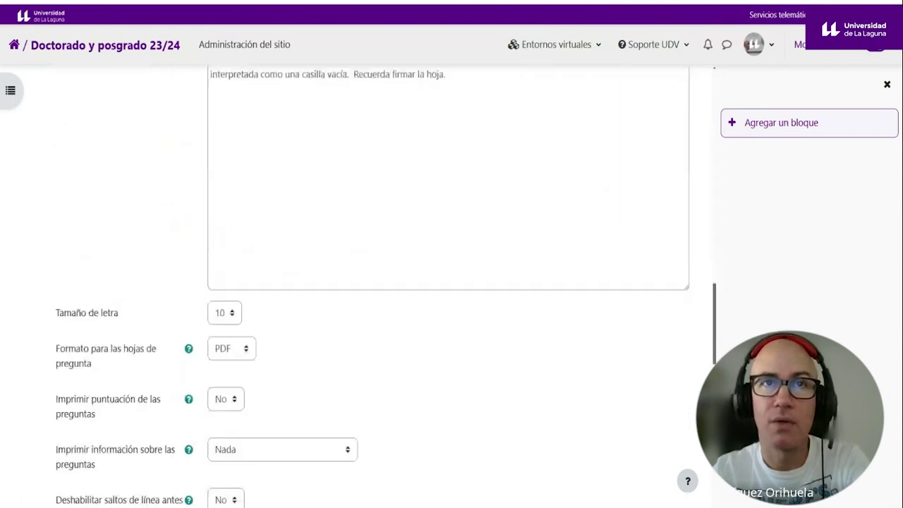
pyautogui.scroll(6, 200, 213)
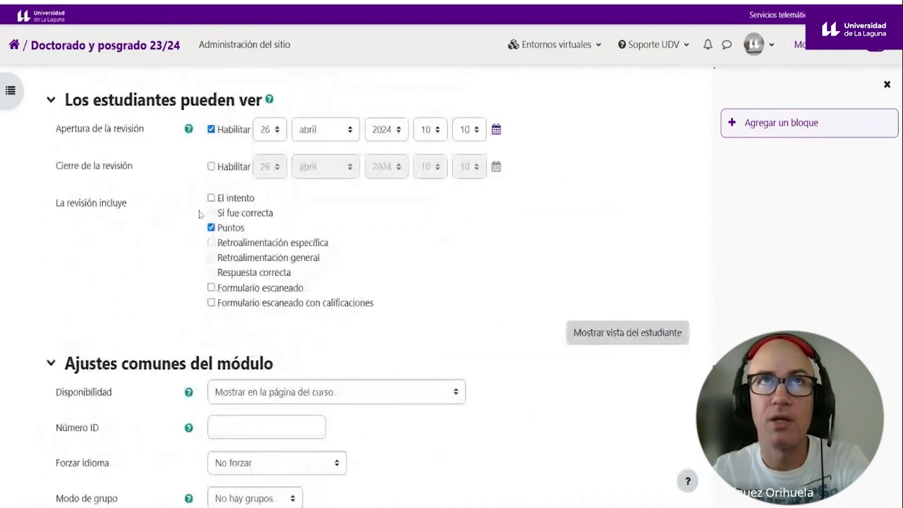
# Set the review opening date to 1 mayo 2024, then save the offline quiz and display it
pyautogui.click(212, 130)
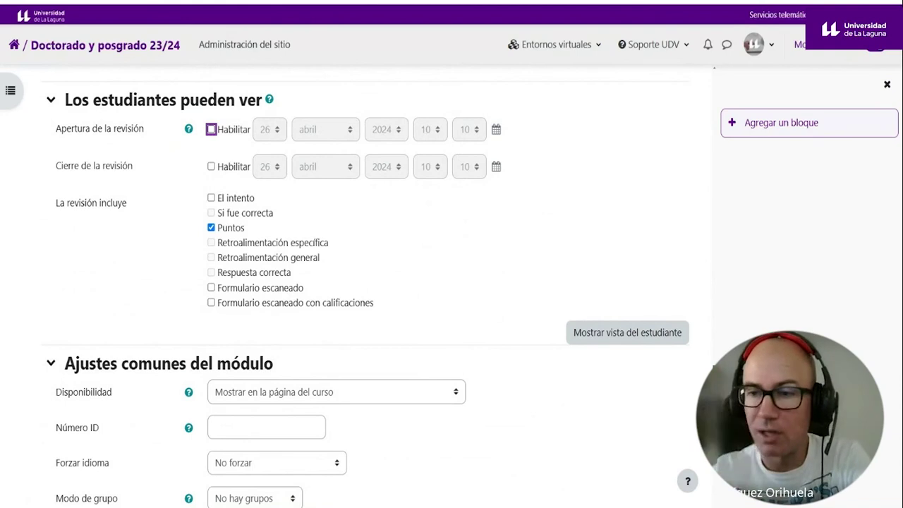
pyautogui.press('space')
pyautogui.press('Tab')
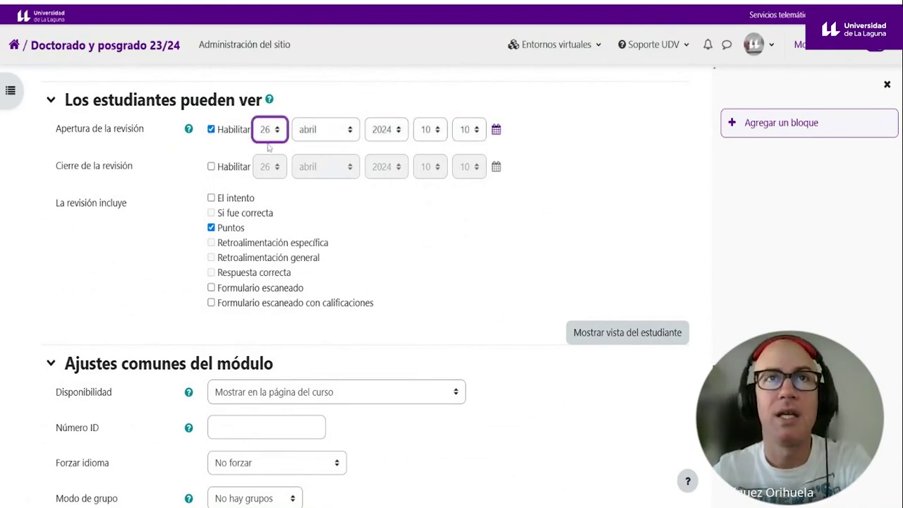
pyautogui.click(268, 419)
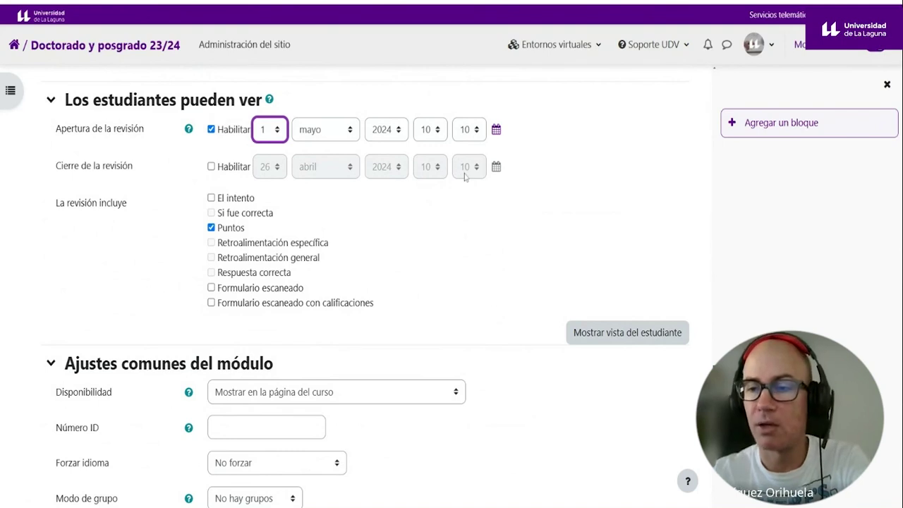
pyautogui.scroll(-5, 485, 347)
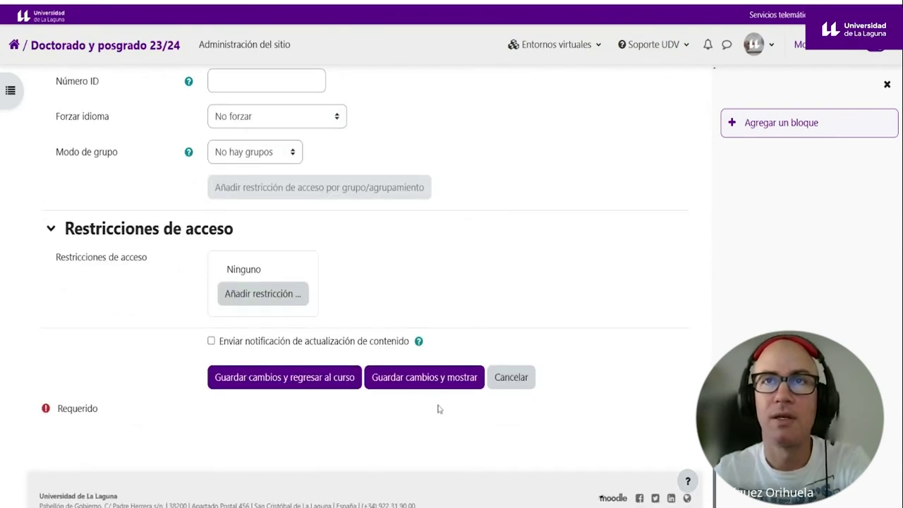
pyautogui.click(400, 387)
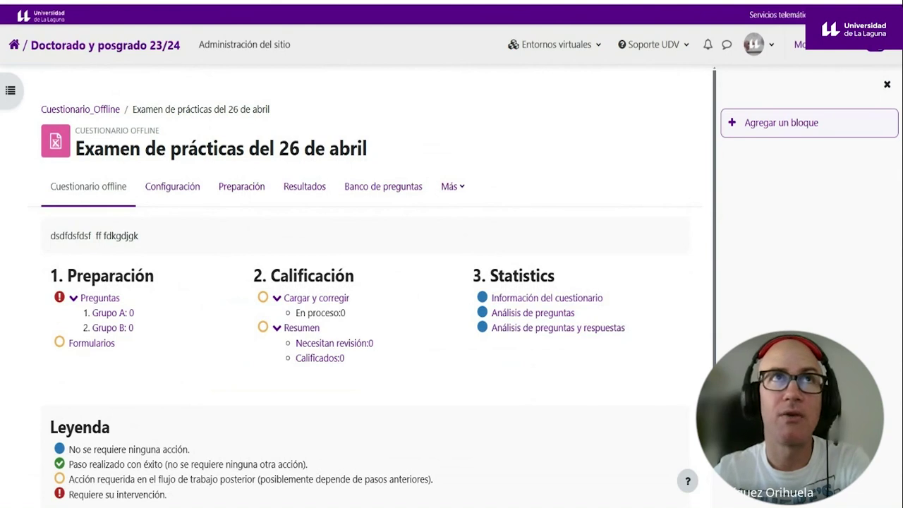
# Go back to the course's Tema 1 section and open the quiz "Examen de prácticas del 26 de abril" from there
pyautogui.press('Tab')
pyautogui.press('Return')
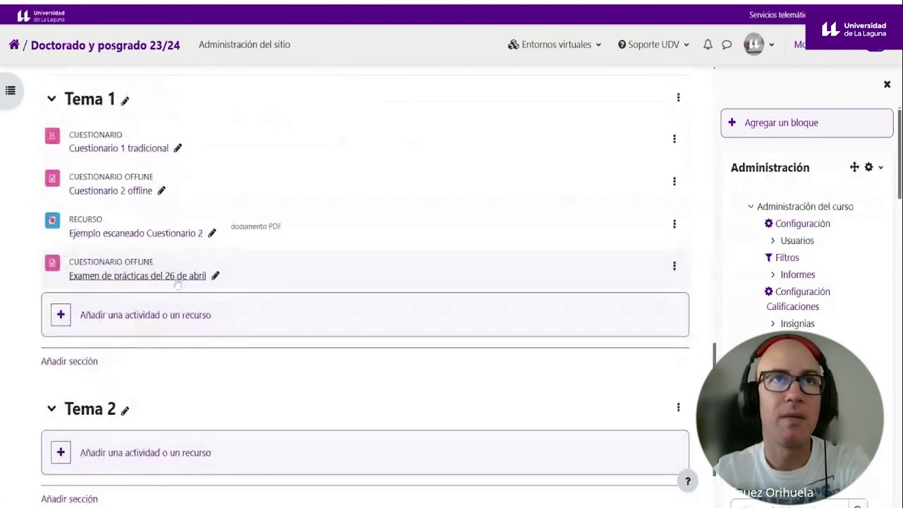
pyautogui.click(92, 278)
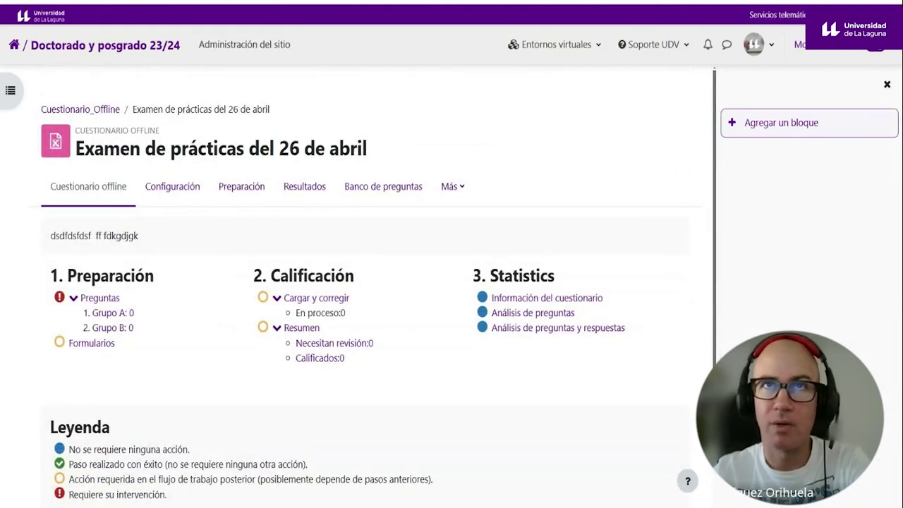
# Examine the quiz overview's Preparación, Calificación and Statistics sections, including the question groups, correction summary and analysis entries
pyautogui.moveTo(345, 276); pyautogui.dragTo(289, 276)
pyautogui.moveTo(154, 276); pyautogui.dragTo(100, 276)
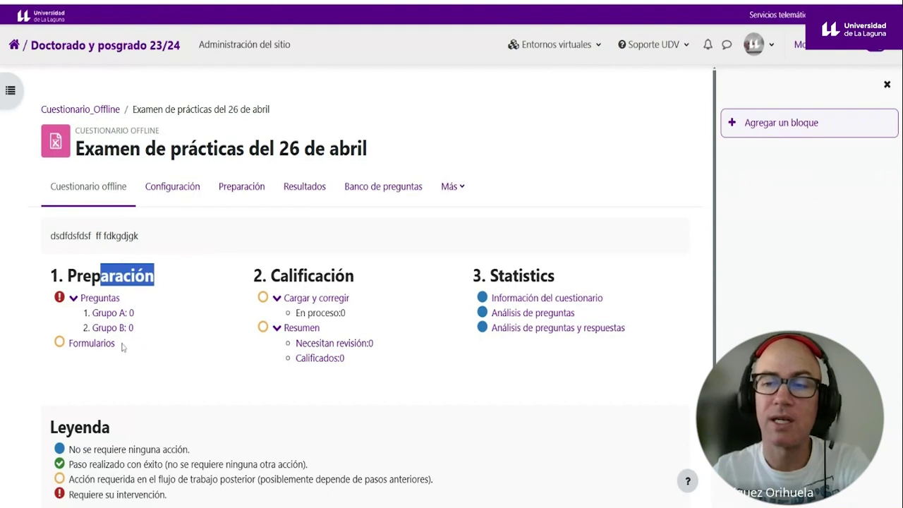
pyautogui.moveTo(74, 316); pyautogui.dragTo(138, 317)
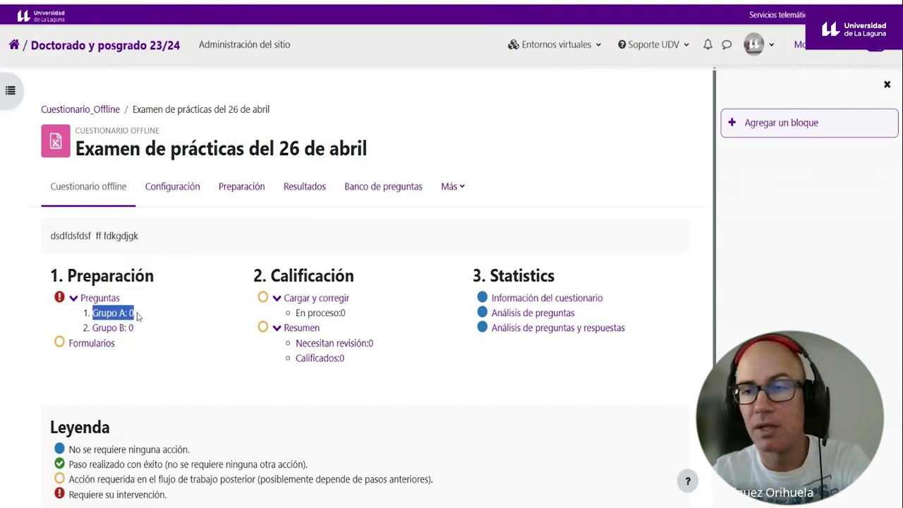
pyautogui.moveTo(61, 327); pyautogui.dragTo(139, 327)
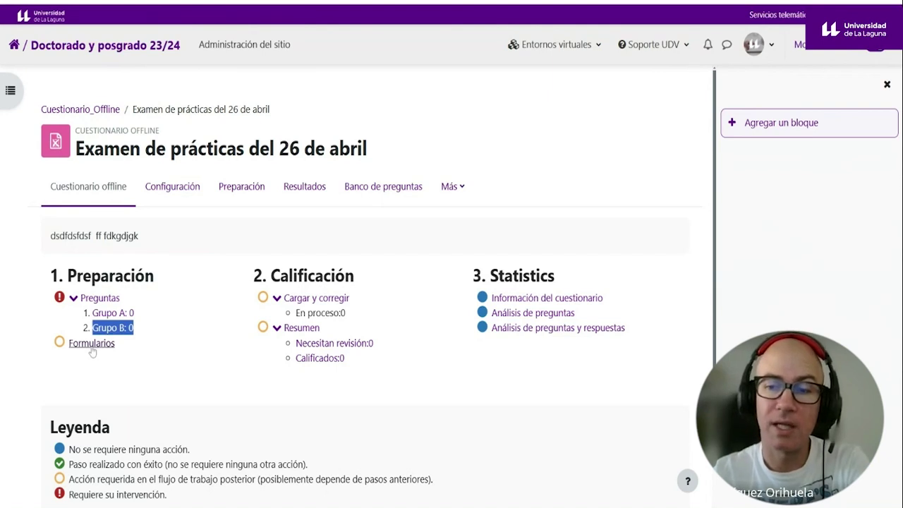
pyautogui.moveTo(280, 276); pyautogui.dragTo(332, 275)
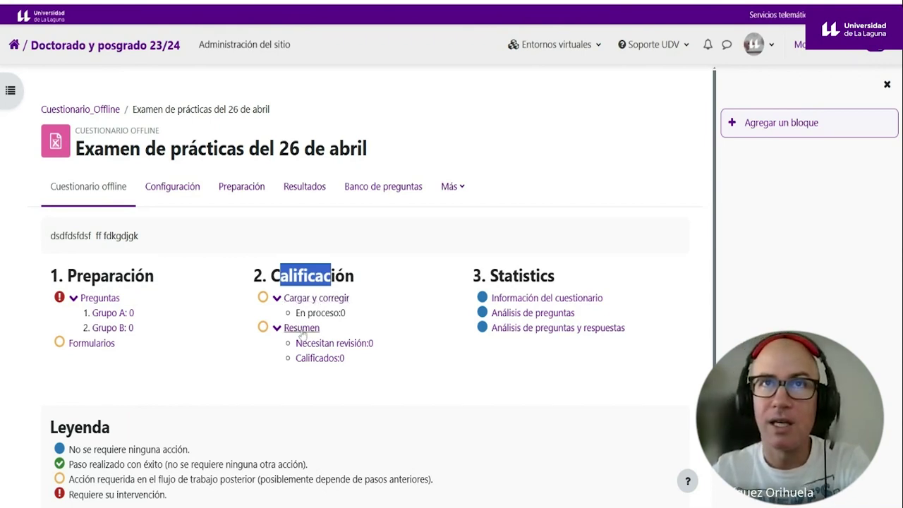
pyautogui.moveTo(333, 329); pyautogui.dragTo(289, 329)
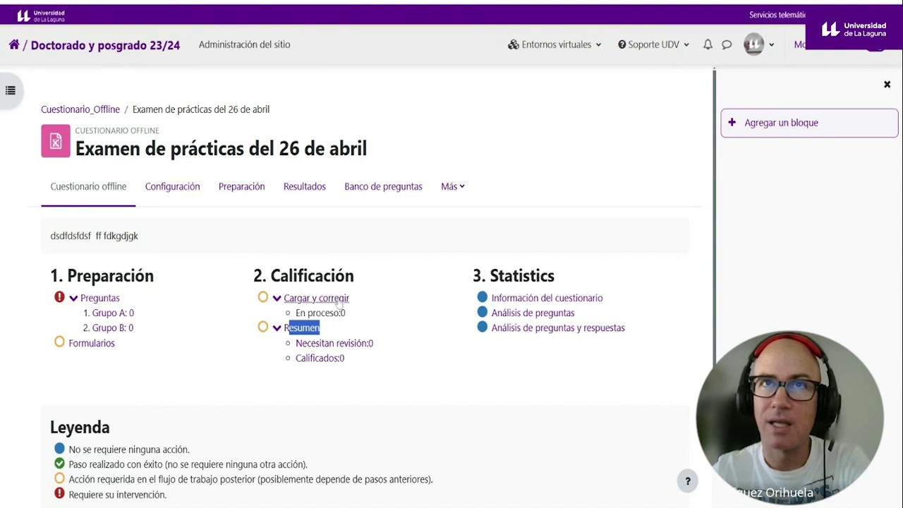
pyautogui.click(366, 363)
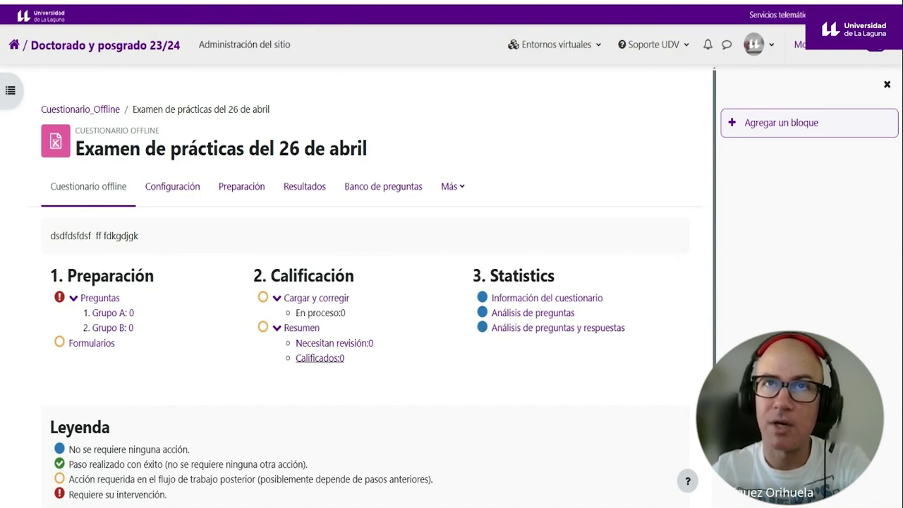
pyautogui.moveTo(357, 358); pyautogui.dragTo(302, 358)
pyautogui.click(374, 358)
pyautogui.moveTo(374, 344); pyautogui.dragTo(300, 346)
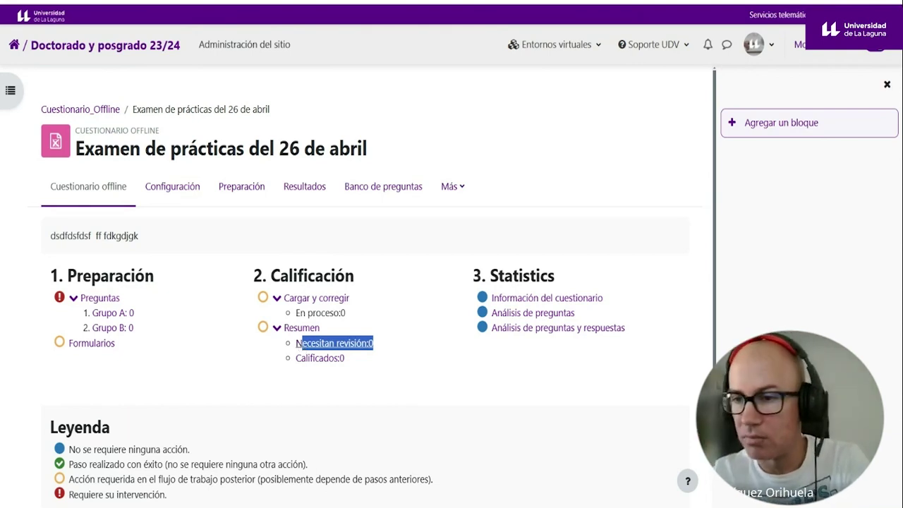
pyautogui.moveTo(487, 275); pyautogui.dragTo(642, 337)
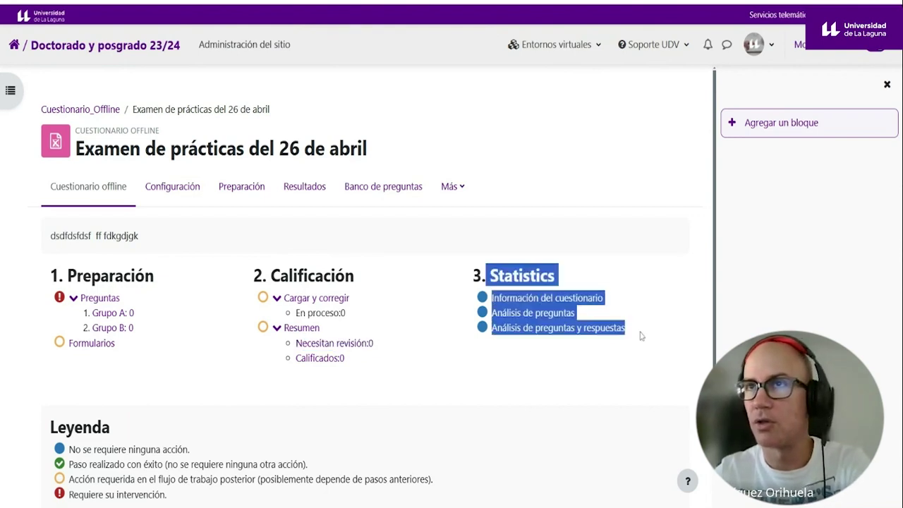
pyautogui.click(484, 365)
pyautogui.moveTo(59, 275); pyautogui.dragTo(311, 343)
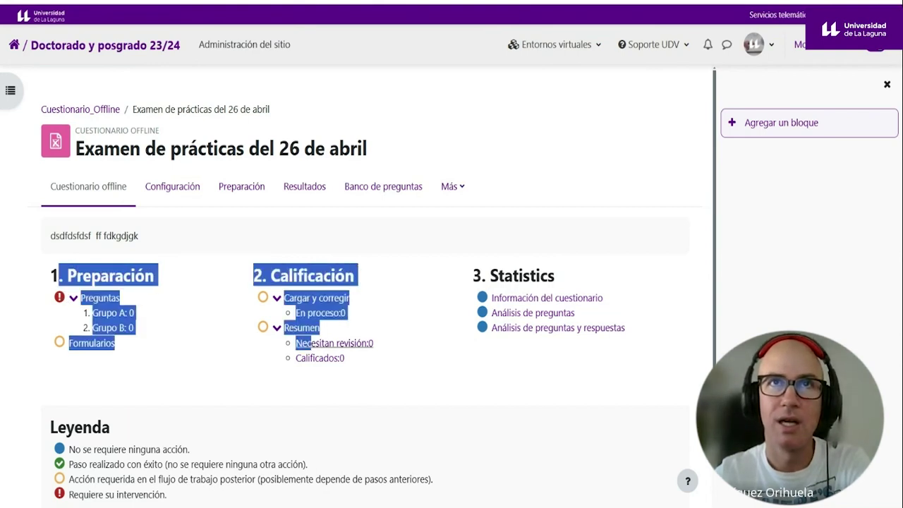
pyautogui.click(409, 377)
# Read the Leyenda entries that explain the status markers used in the quiz overview
pyautogui.scroll(-2, 173, 363)
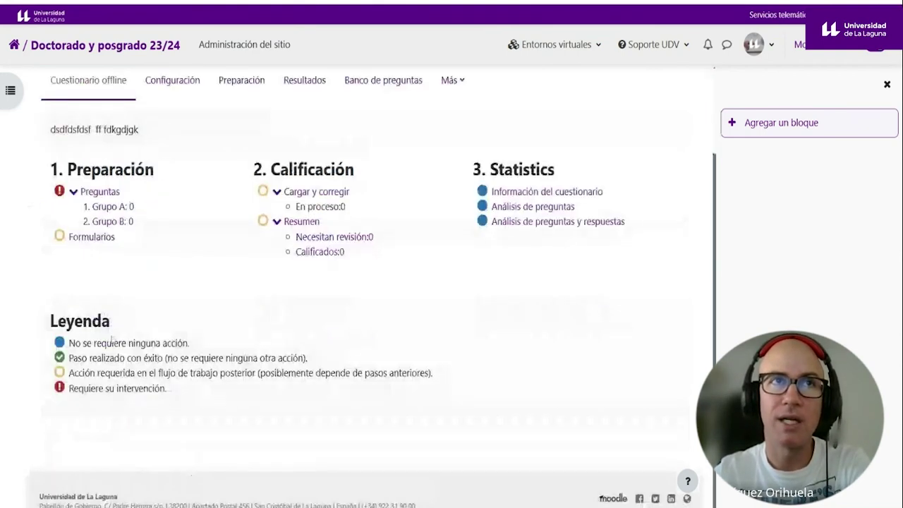
pyautogui.moveTo(68, 343); pyautogui.dragTo(146, 344)
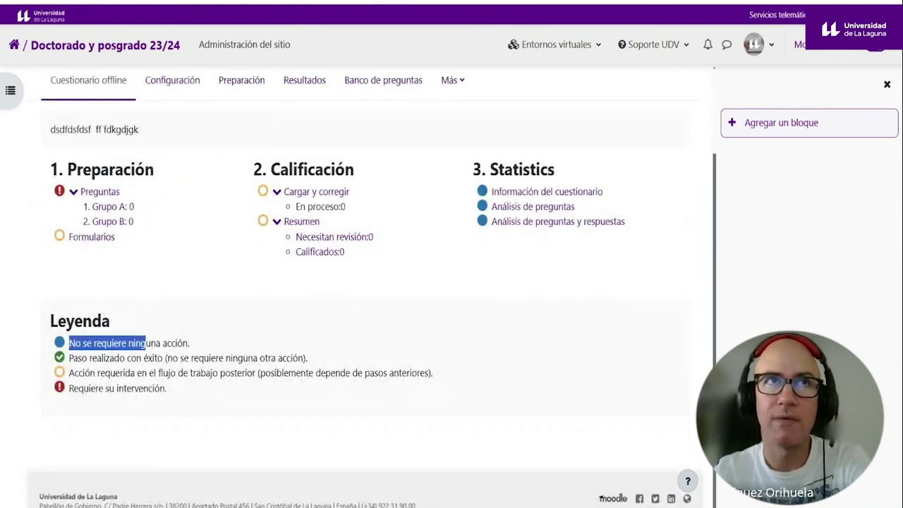
pyautogui.moveTo(69, 358); pyautogui.dragTo(125, 358)
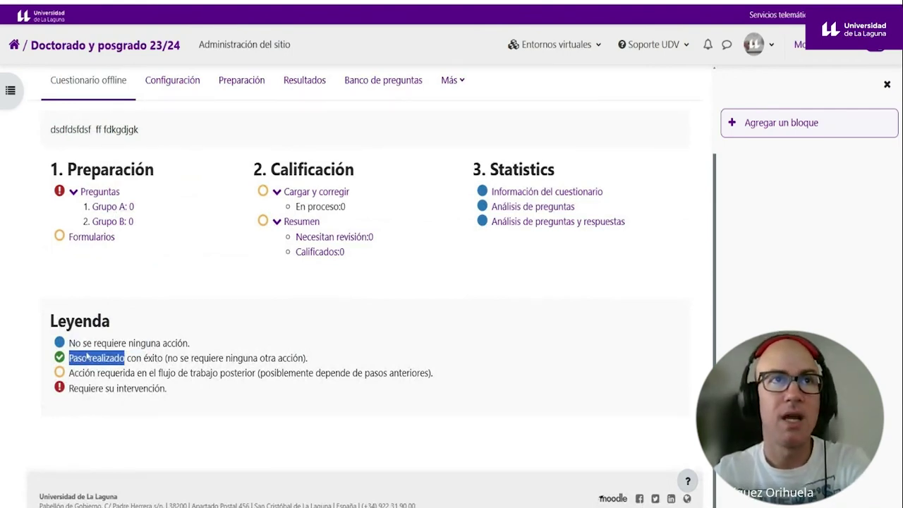
pyautogui.moveTo(82, 373); pyautogui.dragTo(201, 373)
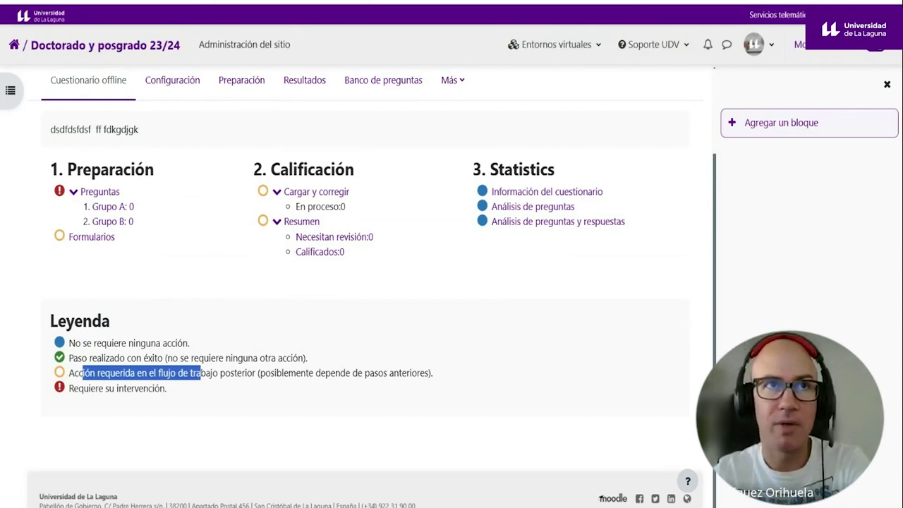
pyautogui.moveTo(74, 373); pyautogui.dragTo(189, 372)
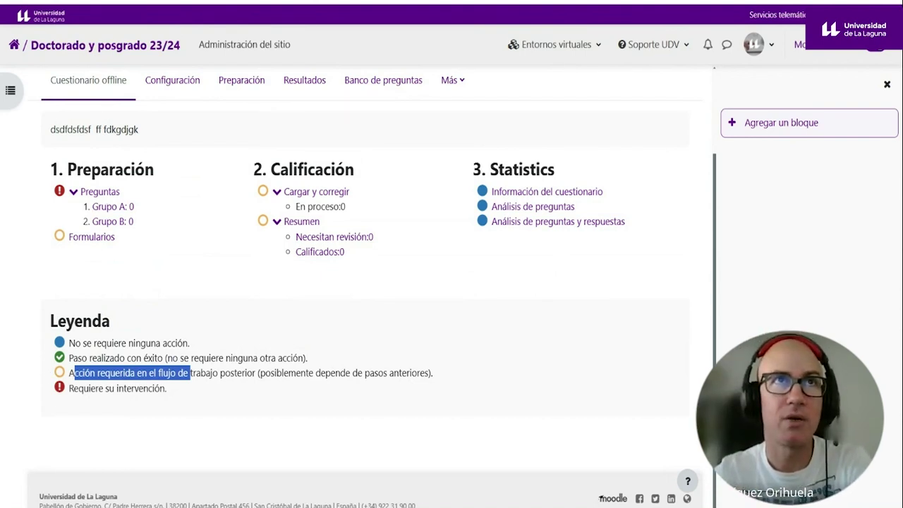
pyautogui.scroll(3, 223, 256)
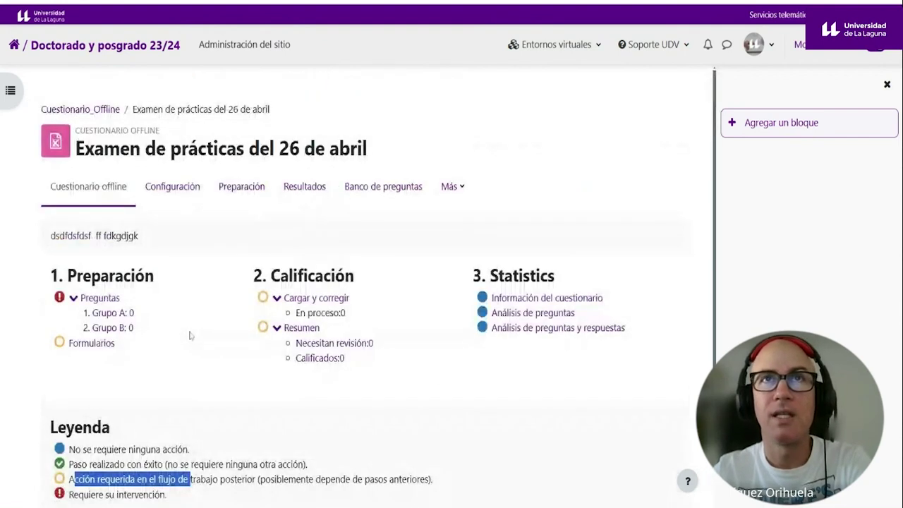
# Open the Grupo A questions page from the quiz's Preparación section
pyautogui.moveTo(76, 275); pyautogui.dragTo(83, 275)
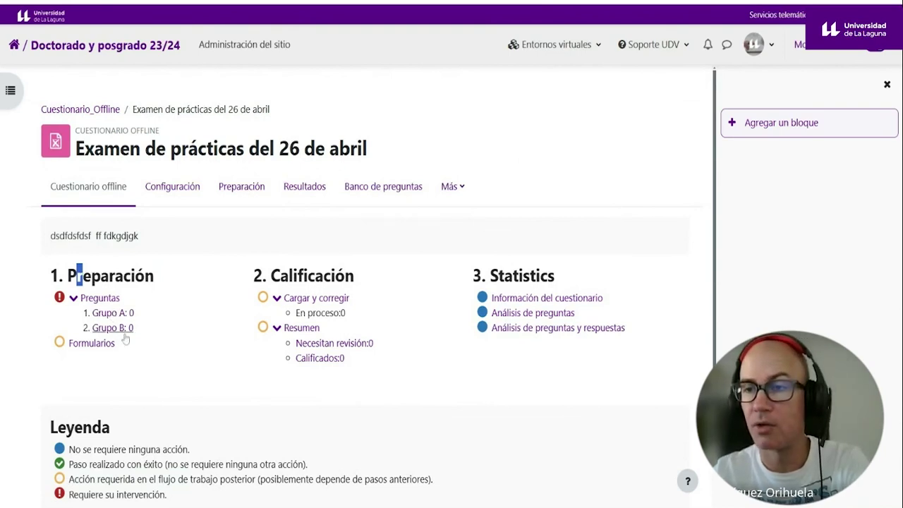
pyautogui.click(145, 349)
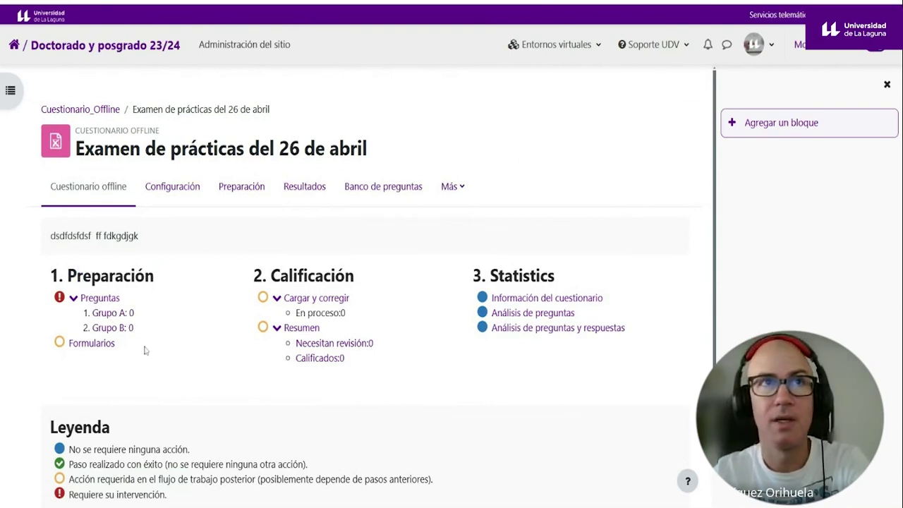
pyautogui.tripleClick(123, 317)
pyautogui.click(123, 318)
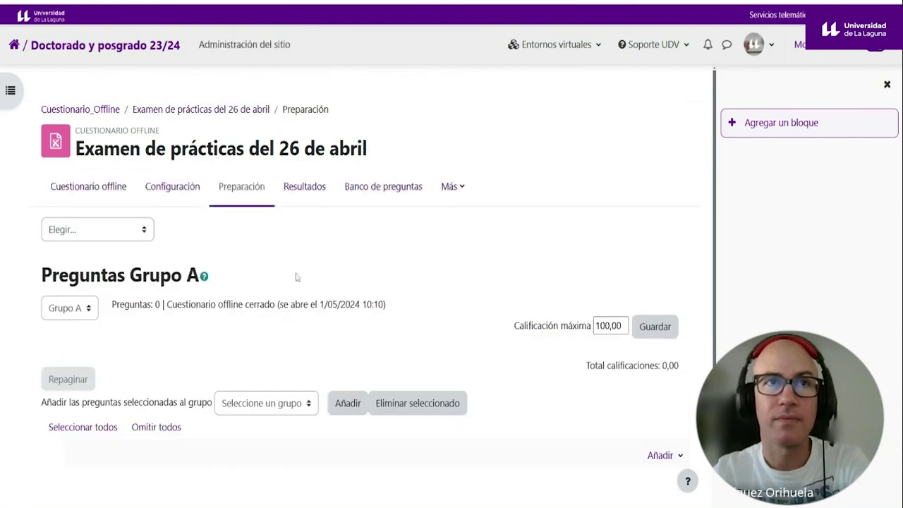
# Set Grupo A's Calificación máxima to 10,00 and save it
pyautogui.scroll(-3, 293, 269)
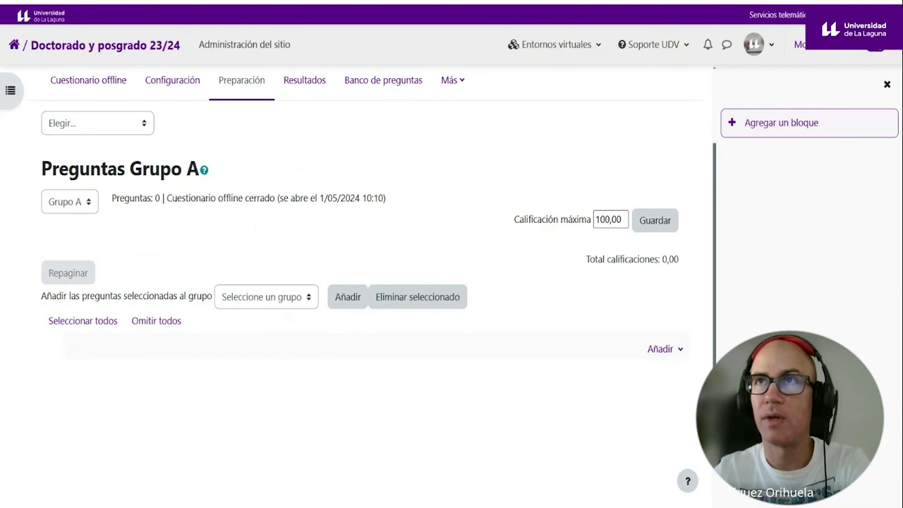
pyautogui.click(605, 219)
pyautogui.press('BackSpace')
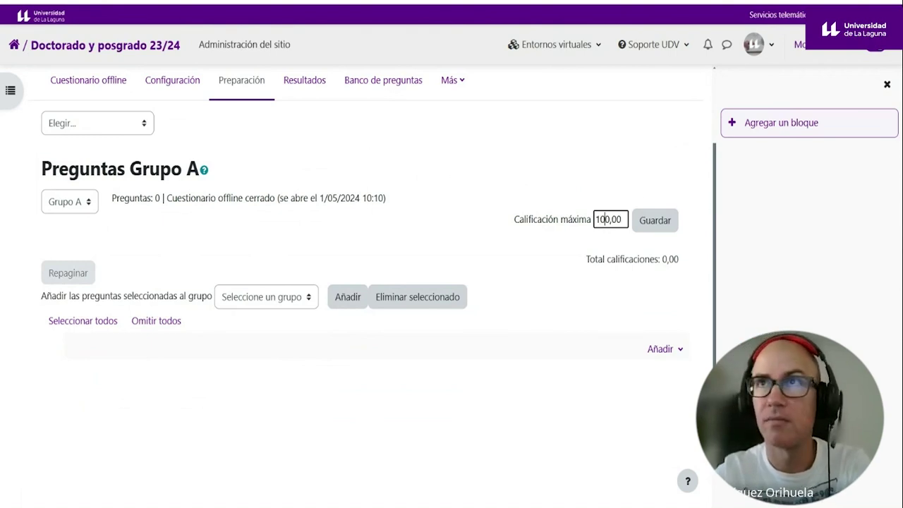
pyautogui.click(646, 227)
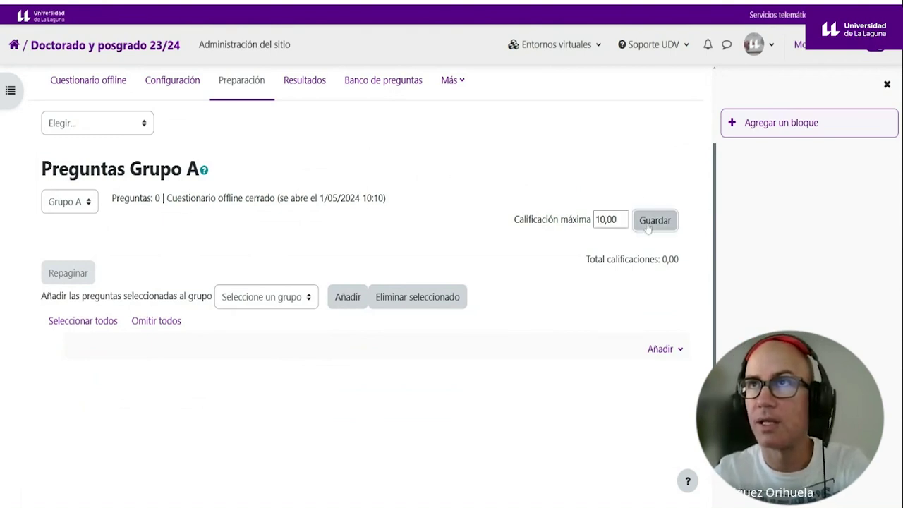
pyautogui.scroll(-1, 648, 228)
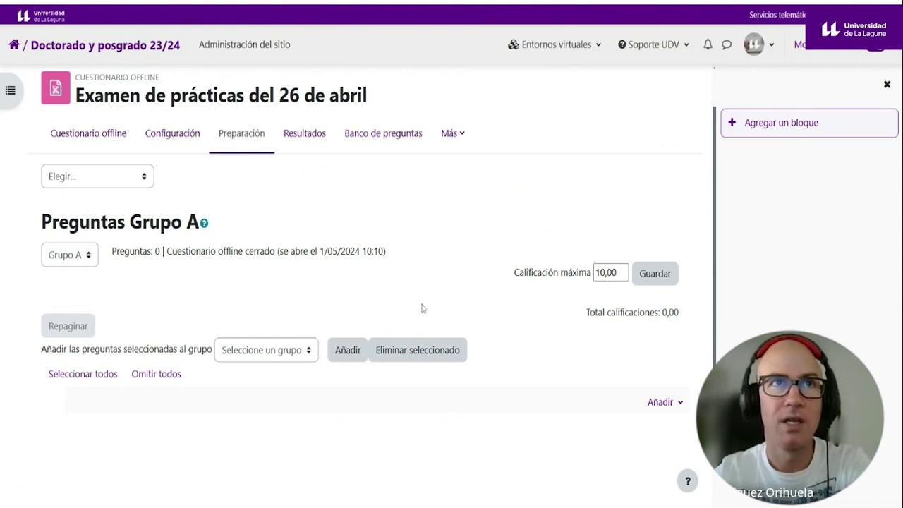
pyautogui.scroll(-1, 422, 308)
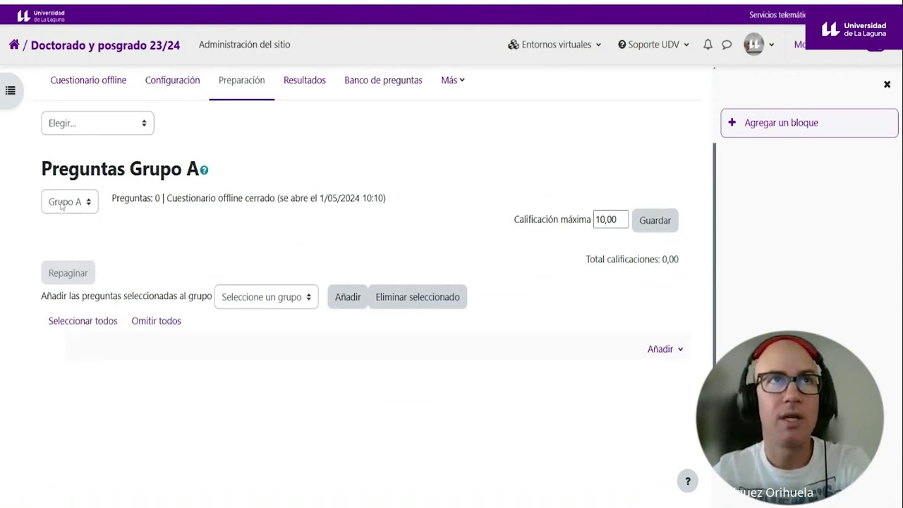
# Start adding questions to Grupo A from the question bank
pyautogui.click(664, 350)
pyautogui.scroll(-1, 649, 378)
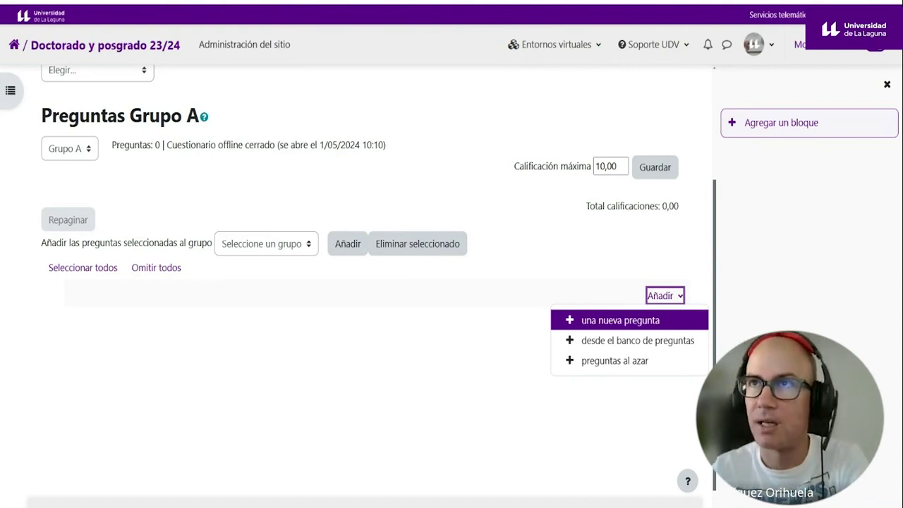
pyautogui.click(607, 340)
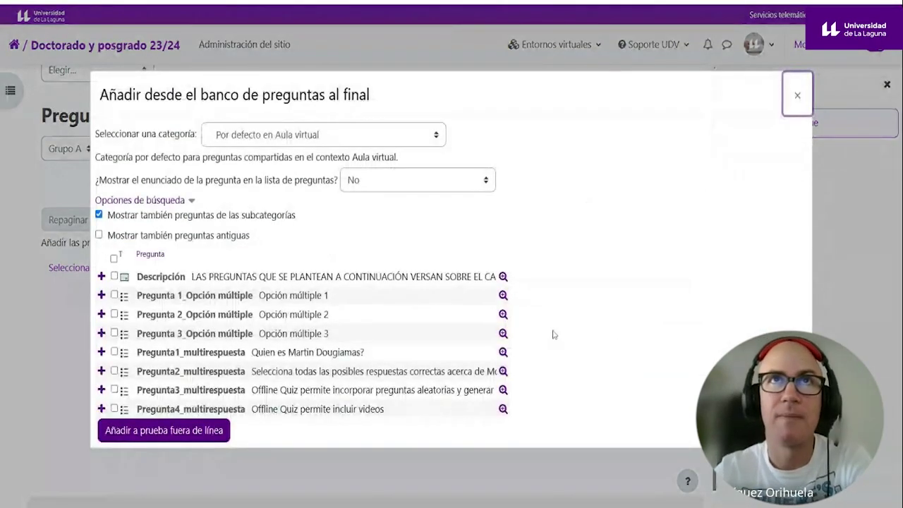
# Examine the available question bank categories without changing the current selection
pyautogui.click(288, 141)
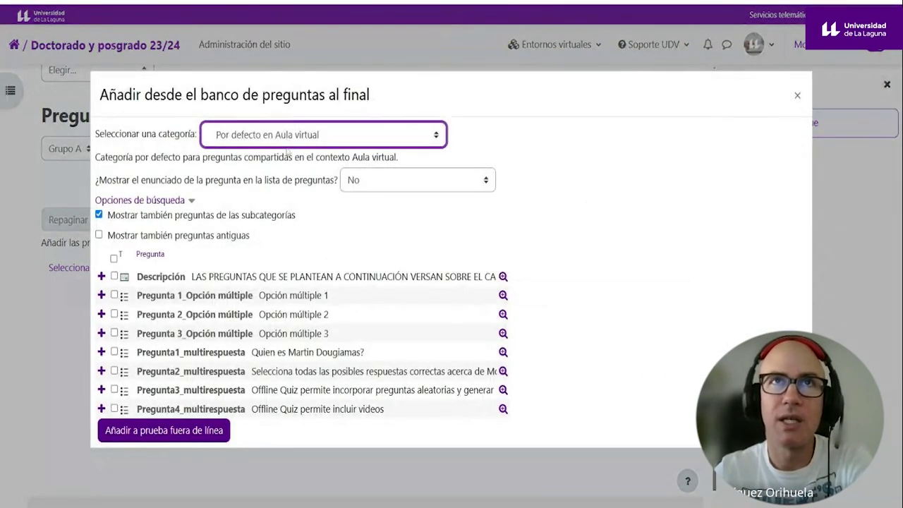
pyautogui.click(464, 232)
pyautogui.click(346, 145)
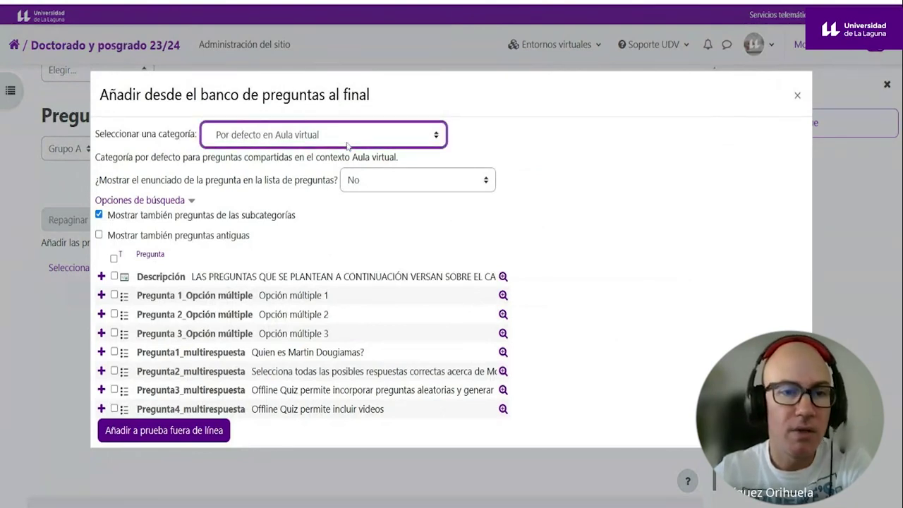
pyautogui.click(371, 441)
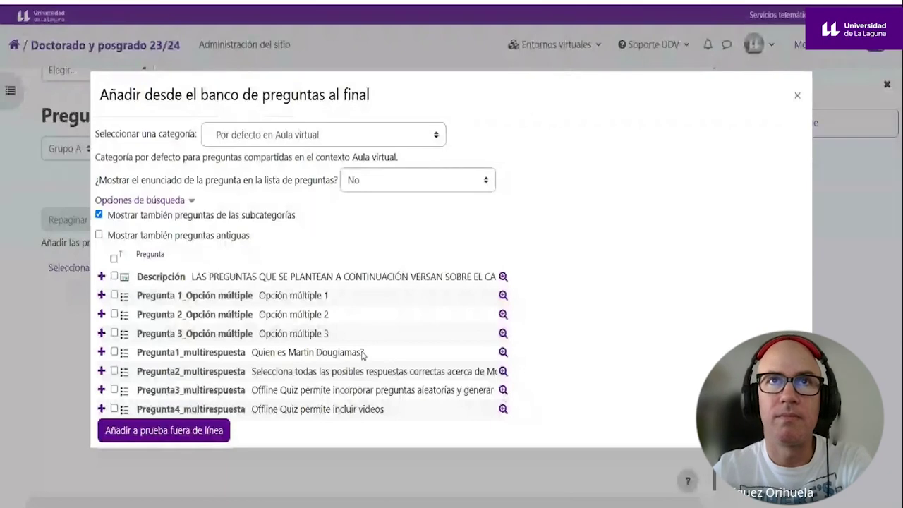
pyautogui.click(303, 141)
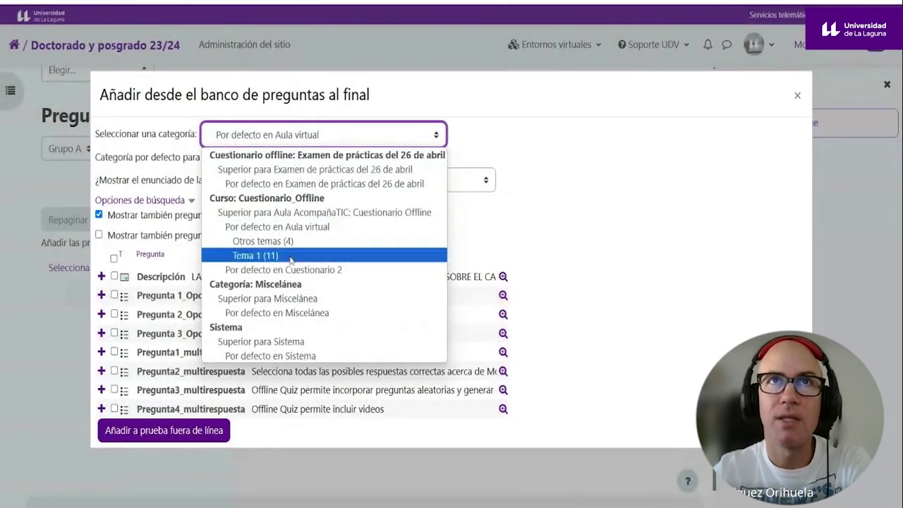
pyautogui.click(484, 240)
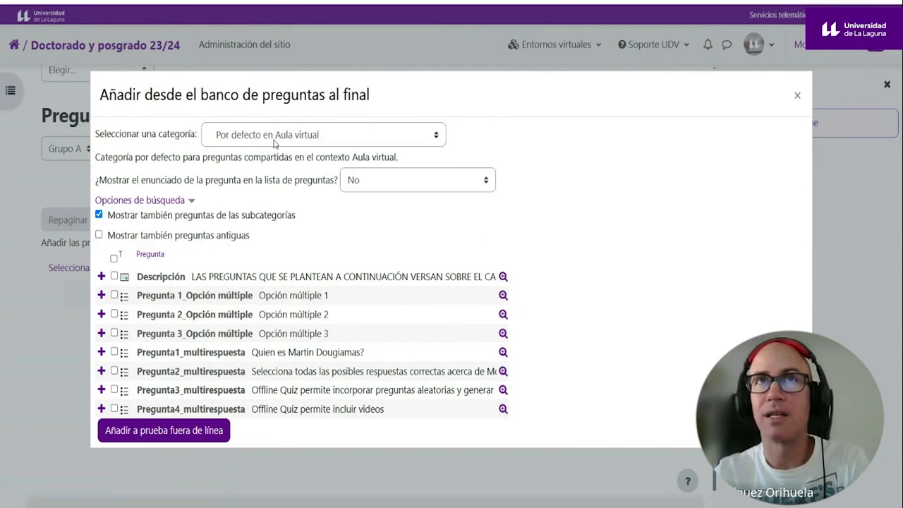
# List the question bank questions of the Tema 1 category and examine them along with the available categories
pyautogui.click(274, 138)
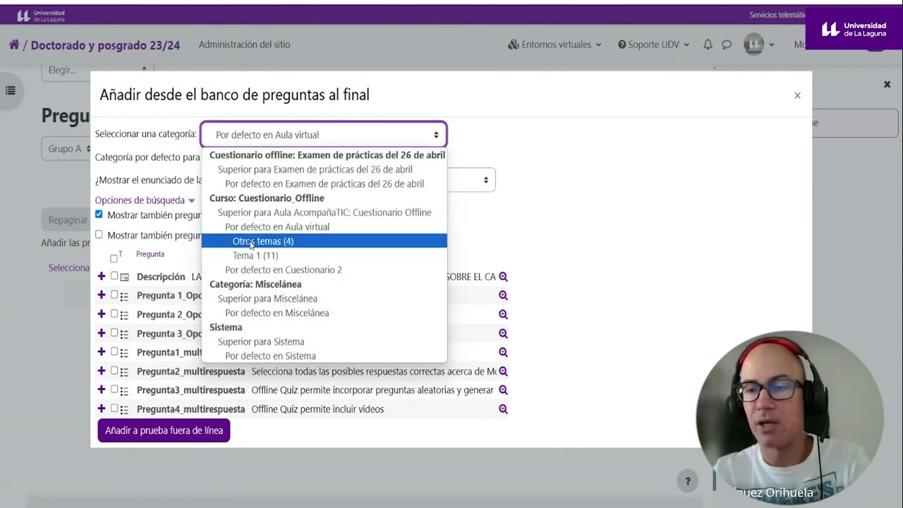
pyautogui.click(253, 256)
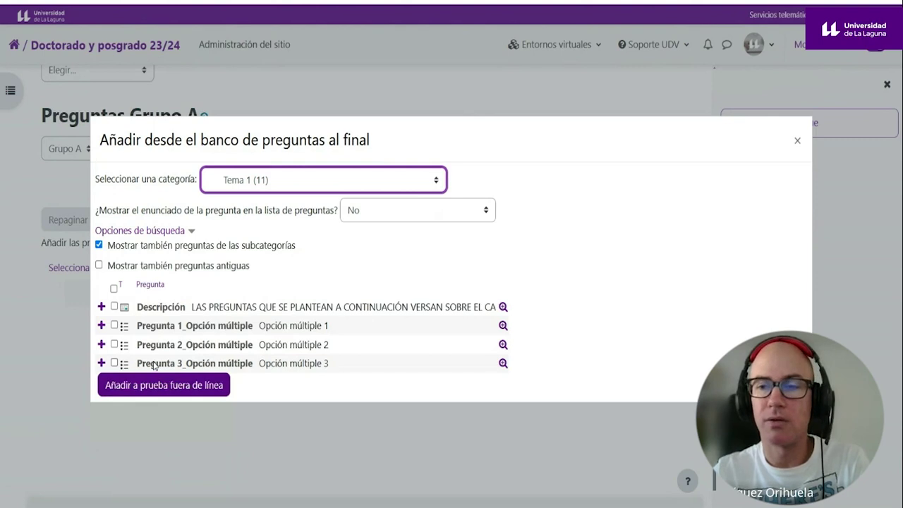
pyautogui.click(272, 185)
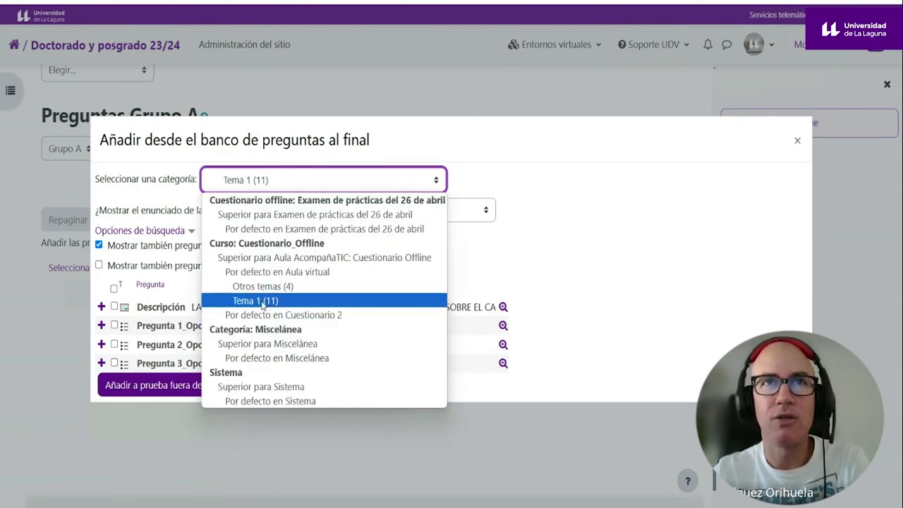
pyautogui.click(262, 303)
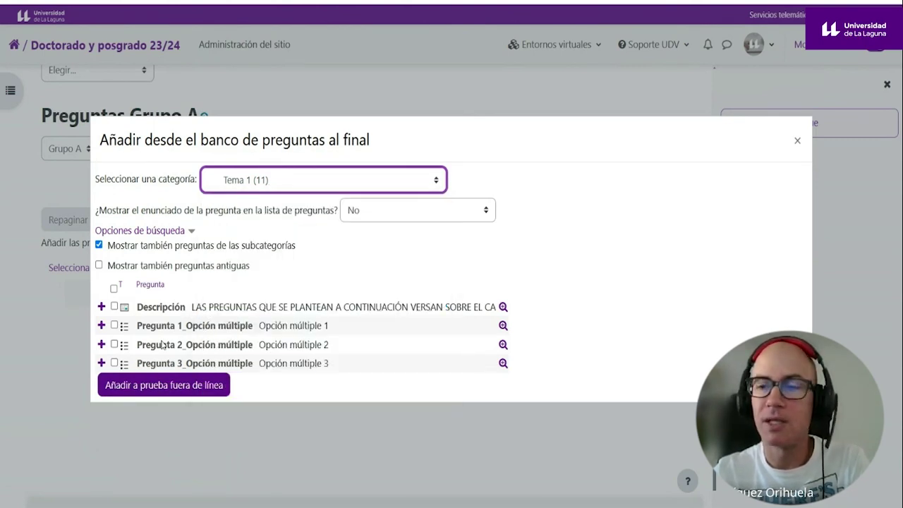
pyautogui.click(274, 188)
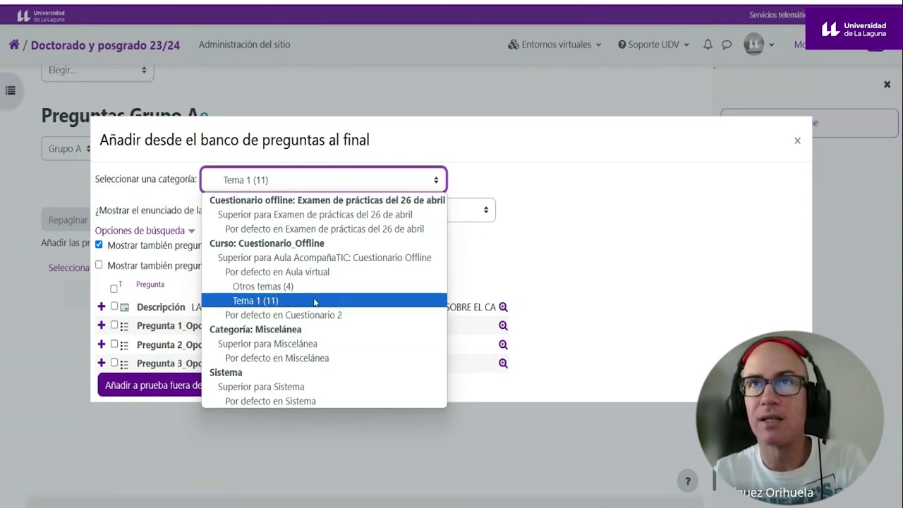
pyautogui.click(263, 302)
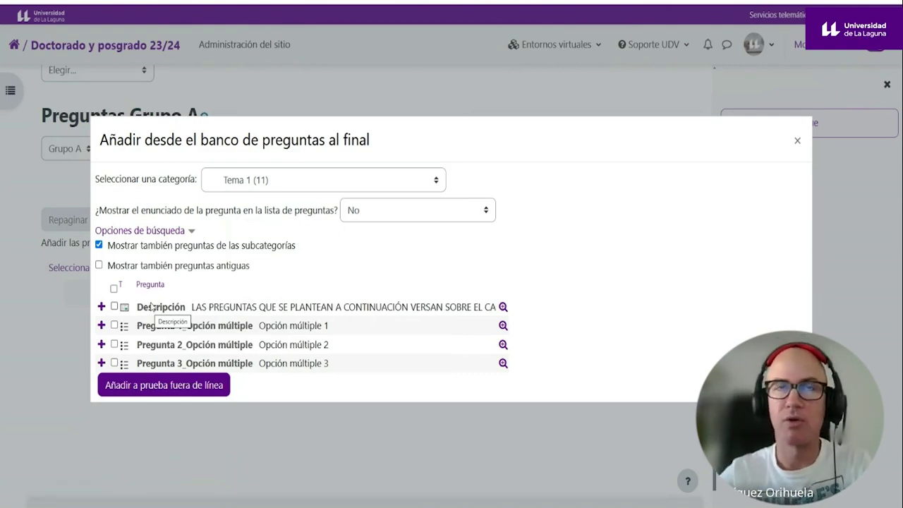
# Add Pregunta1_multirespuesta through Pregunta4_multirespuesta from the Otros temas category to Grupo A
pyautogui.click(284, 183)
pyautogui.click(263, 285)
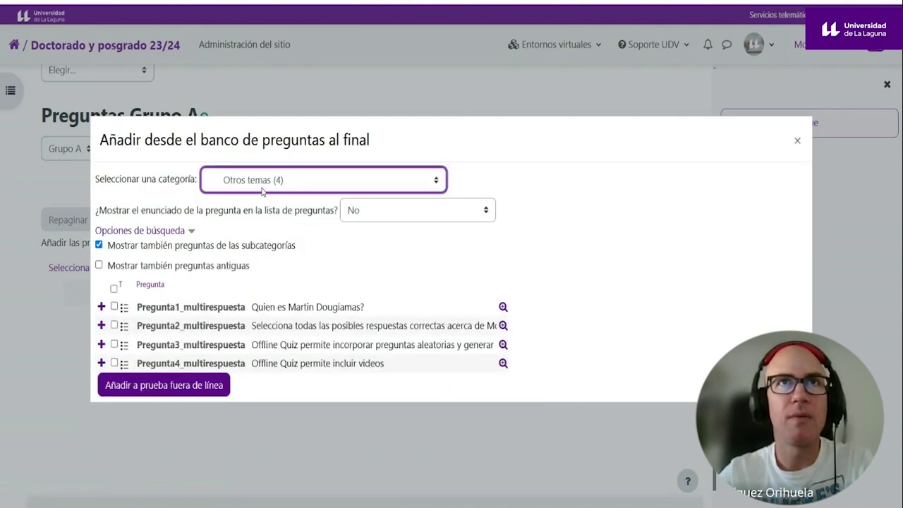
pyautogui.click(114, 307)
pyautogui.click(114, 326)
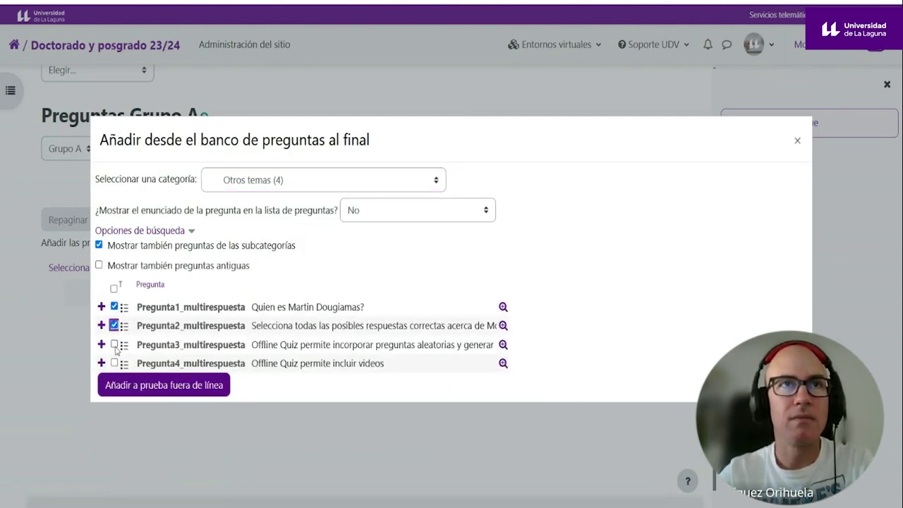
pyautogui.click(113, 345)
pyautogui.click(114, 363)
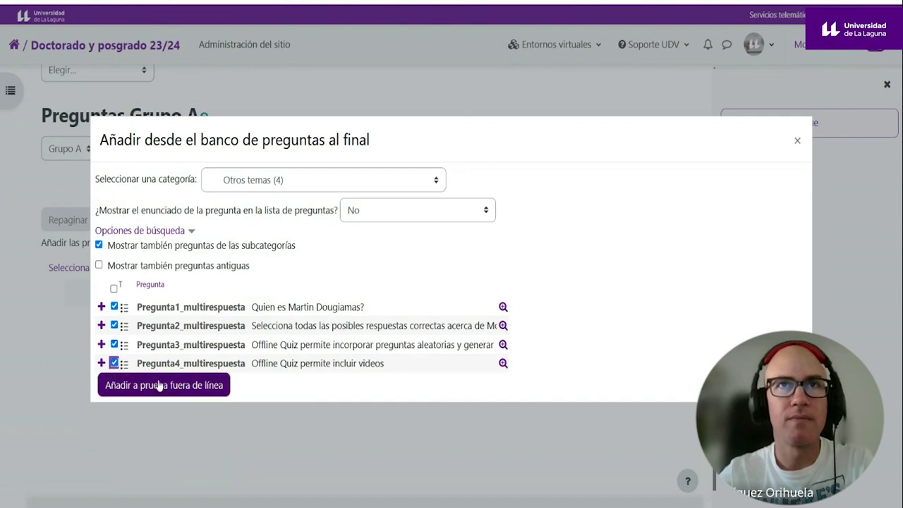
pyautogui.click(159, 390)
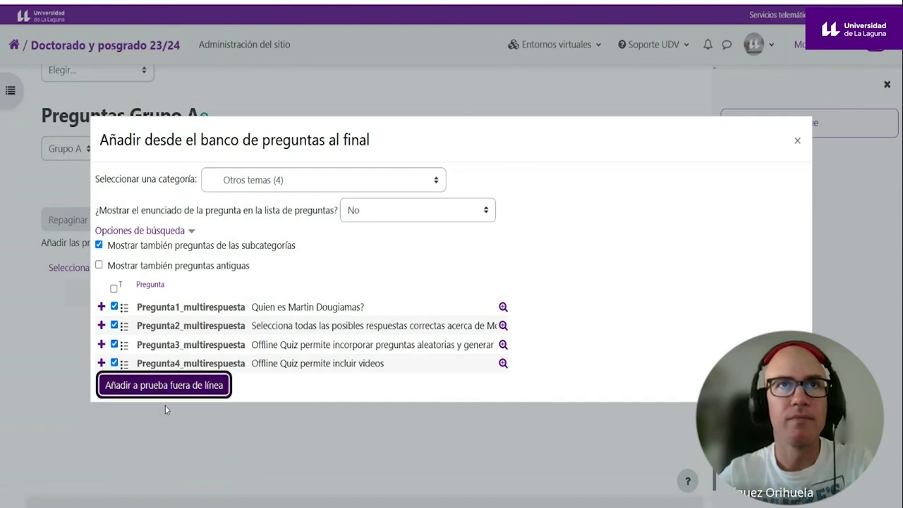
pyautogui.scroll(-5, 252, 458)
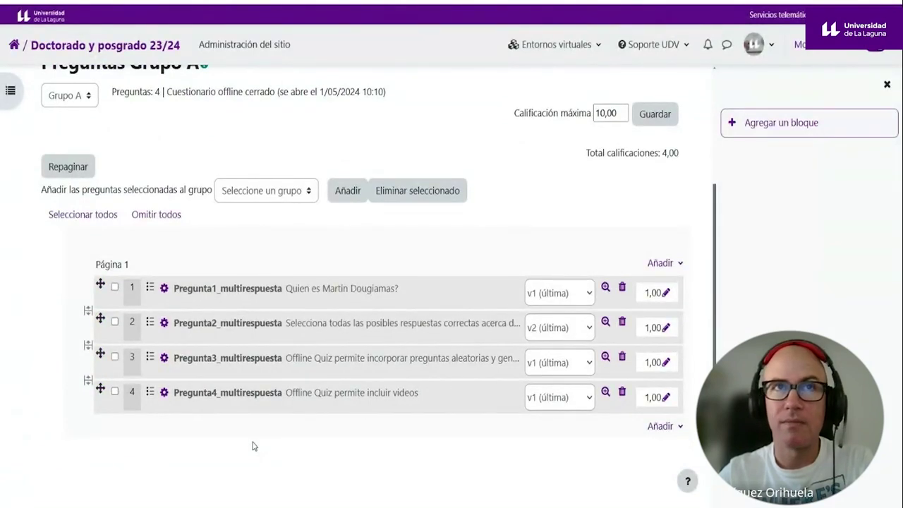
# Reorder Grupo A's multirespuesta questions on Página 1 as Pregunta1, Pregunta3, Pregunta2, Pregunta4
pyautogui.moveTo(100, 389); pyautogui.dragTo(102, 354)
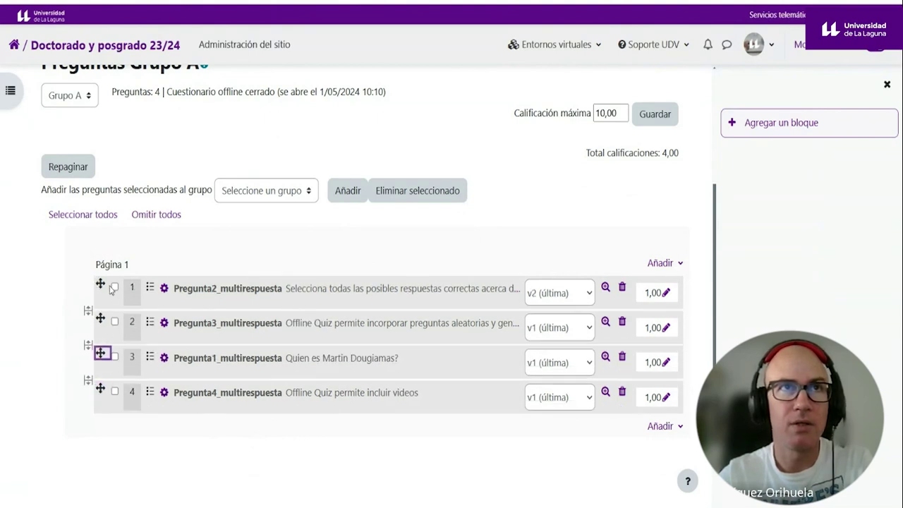
pyautogui.moveTo(111, 288); pyautogui.dragTo(103, 357)
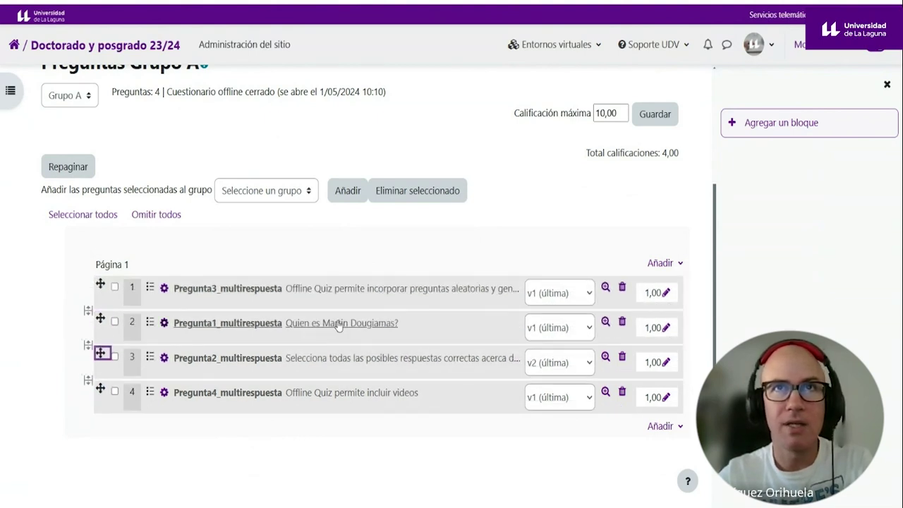
pyautogui.moveTo(100, 319); pyautogui.dragTo(103, 288)
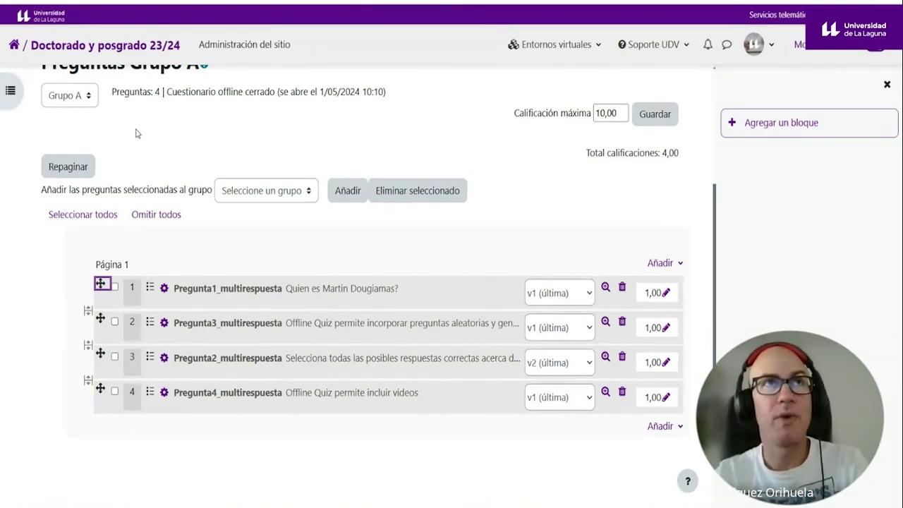
# Switch the quiz's question editing page to Grupo B
pyautogui.click(69, 103)
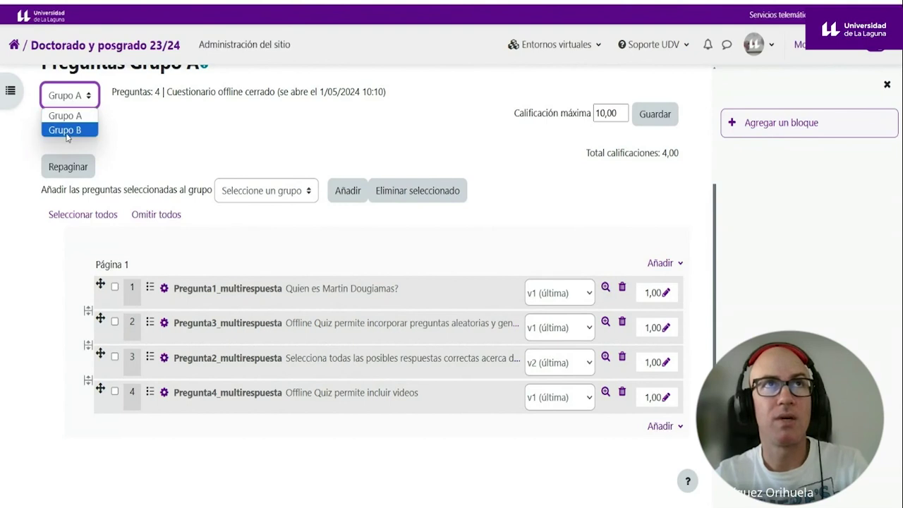
pyautogui.click(71, 127)
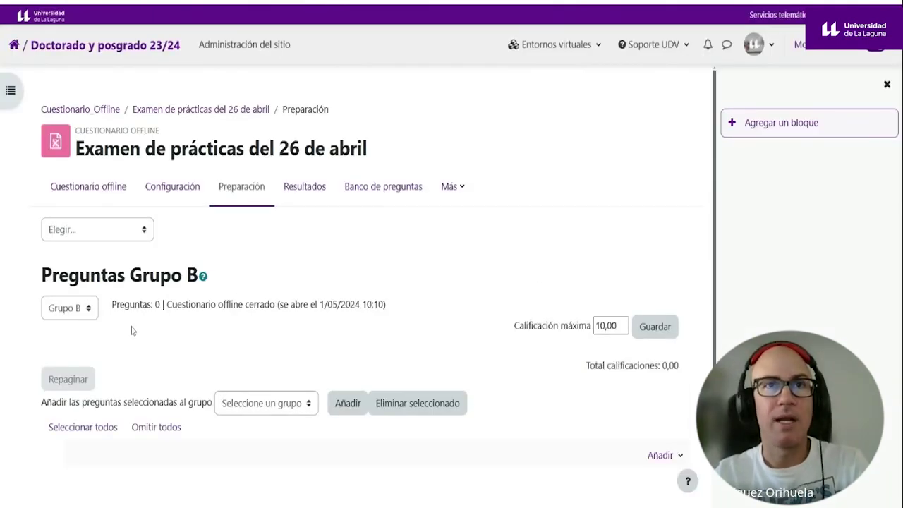
# Add all four multirespuesta questions from the Otros temas category to Grupo B and try to move Pregunta4_multirespuesta up
pyautogui.click(660, 455)
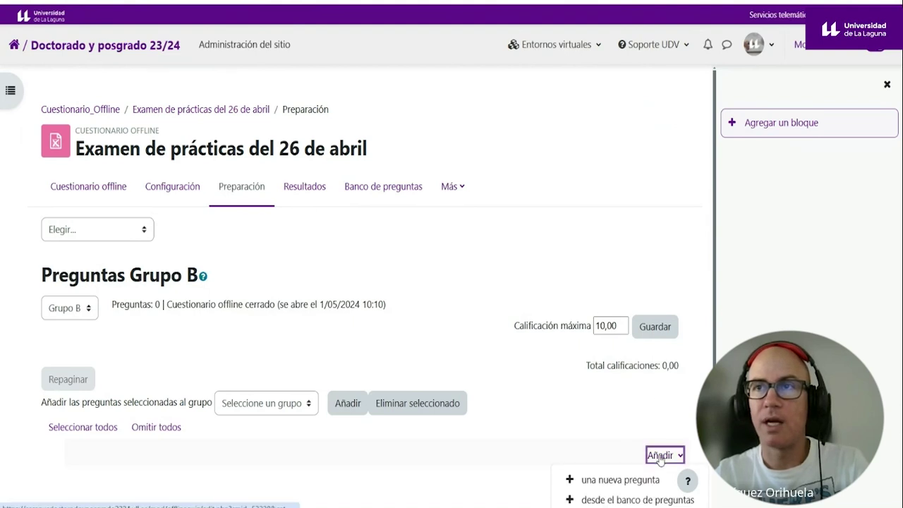
pyautogui.scroll(-1, 620, 413)
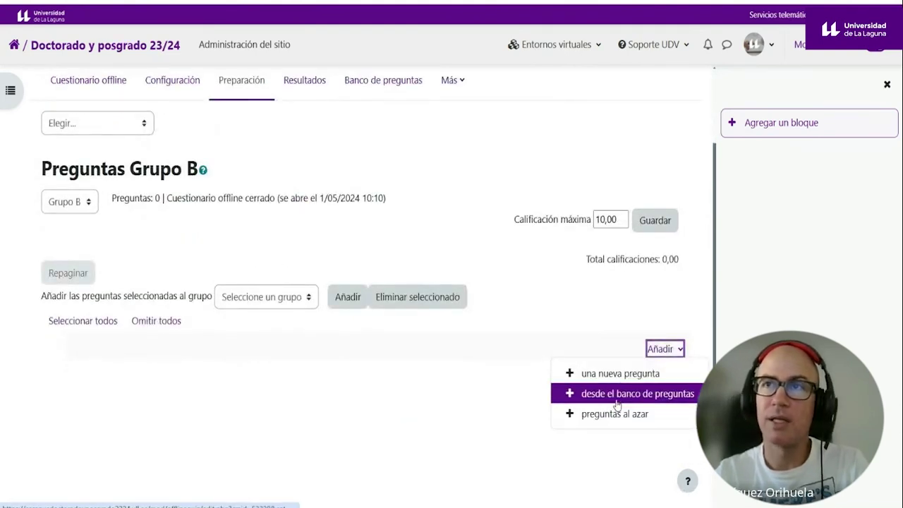
pyautogui.click(617, 399)
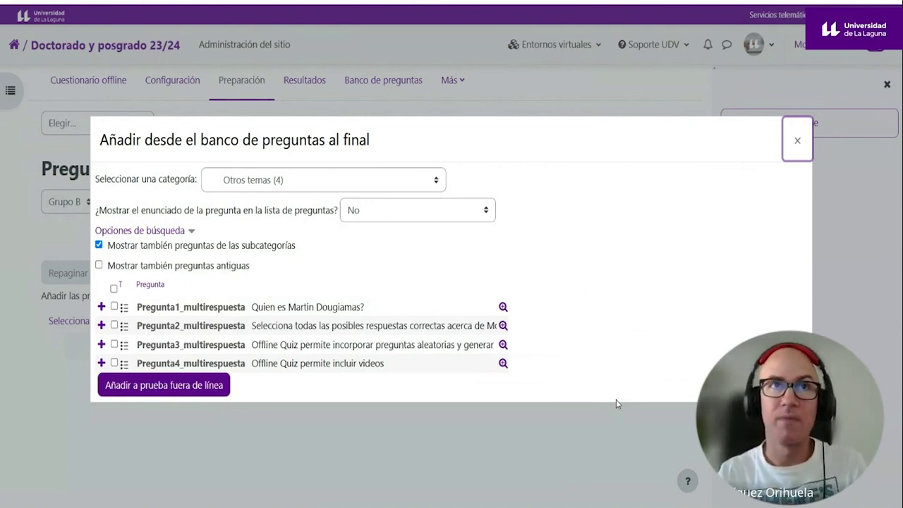
pyautogui.click(114, 288)
pyautogui.click(163, 393)
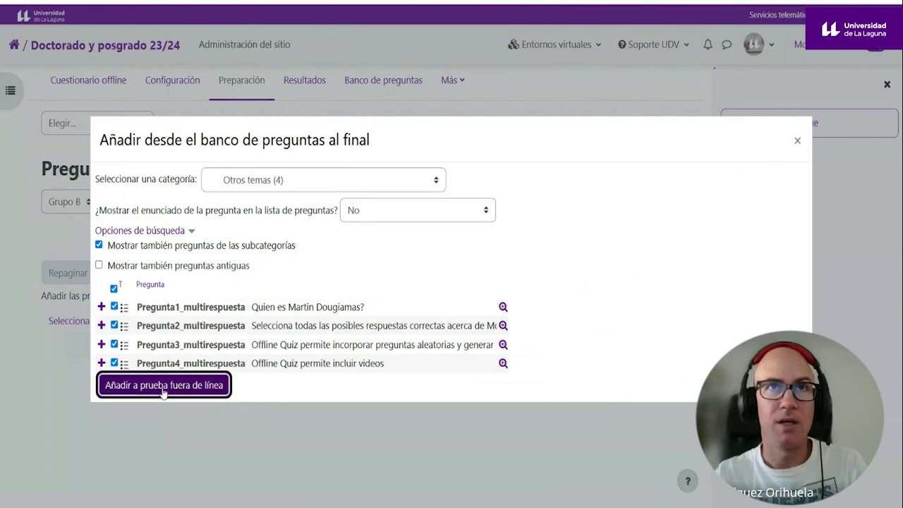
pyautogui.scroll(-3, 169, 383)
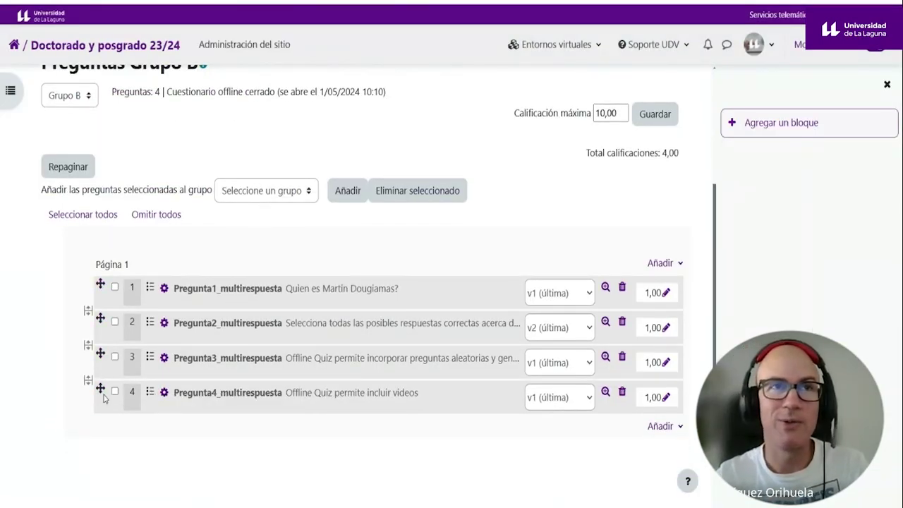
pyautogui.moveTo(100, 389); pyautogui.dragTo(100, 343)
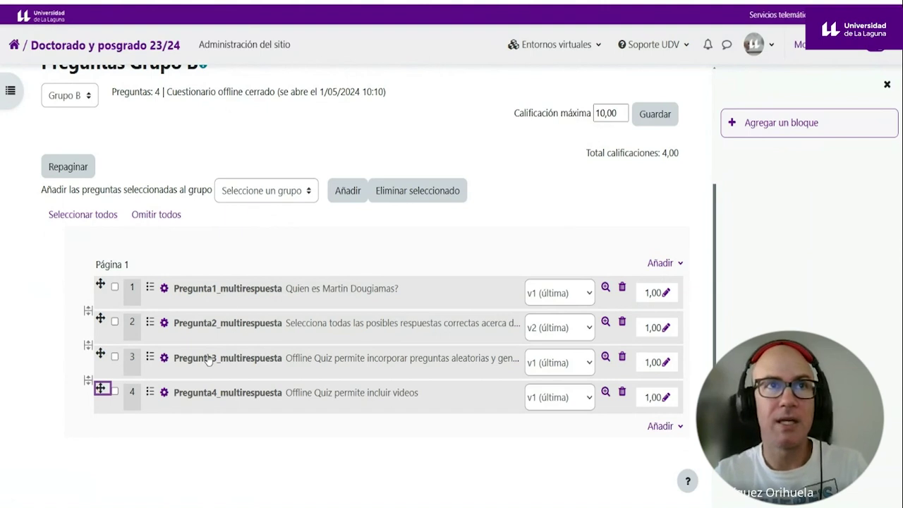
# Remove all the multirespuesta questions from Grupo B
pyautogui.click(83, 215)
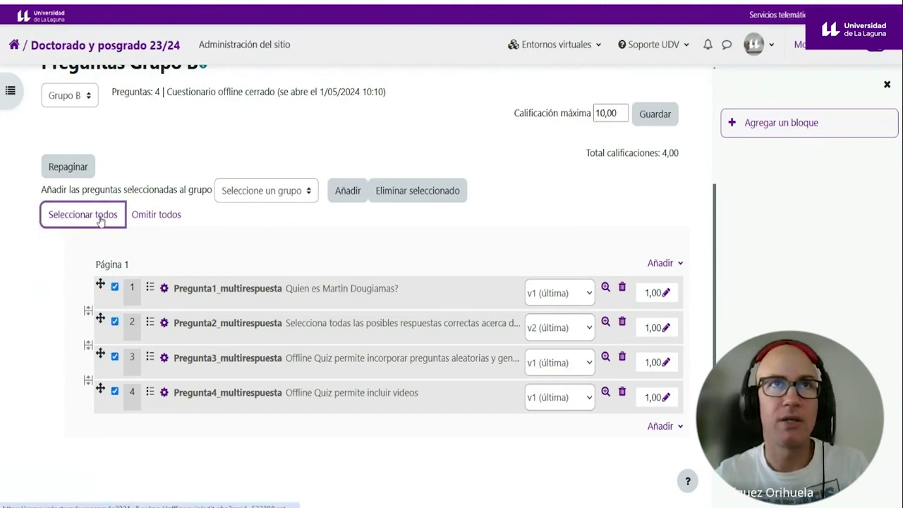
pyautogui.click(401, 193)
pyautogui.click(484, 40)
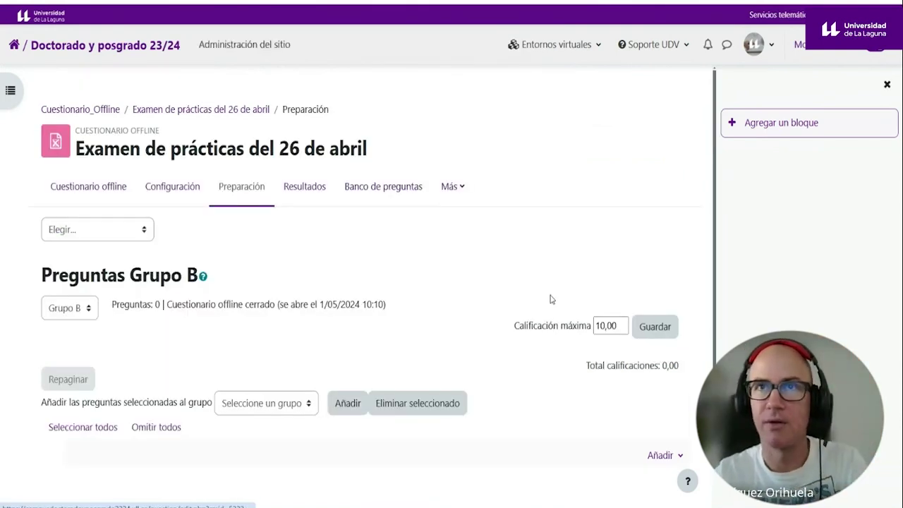
# Add Pregunta 1, Pregunta 2 and Pregunta 3_Opción múltiple from the Tema 1 question bank category to Grupo B
pyautogui.scroll(-3, 551, 298)
pyautogui.click(662, 349)
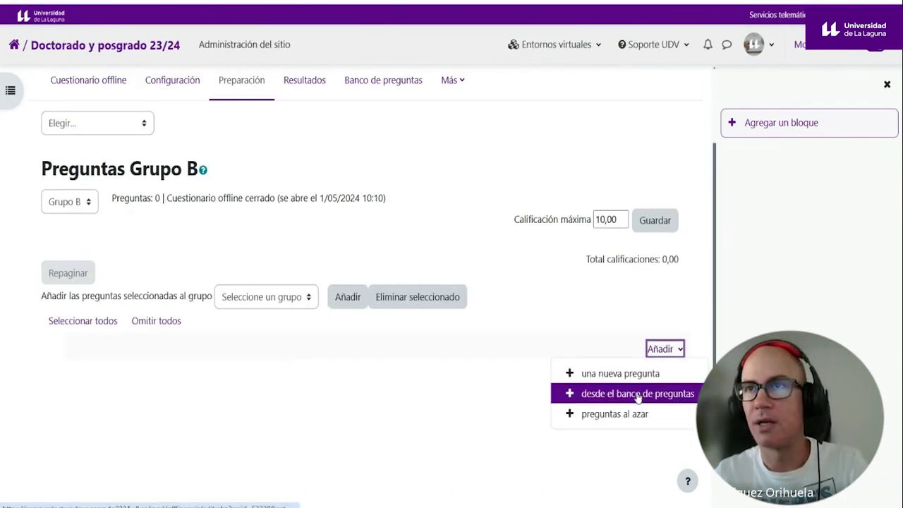
pyautogui.click(638, 395)
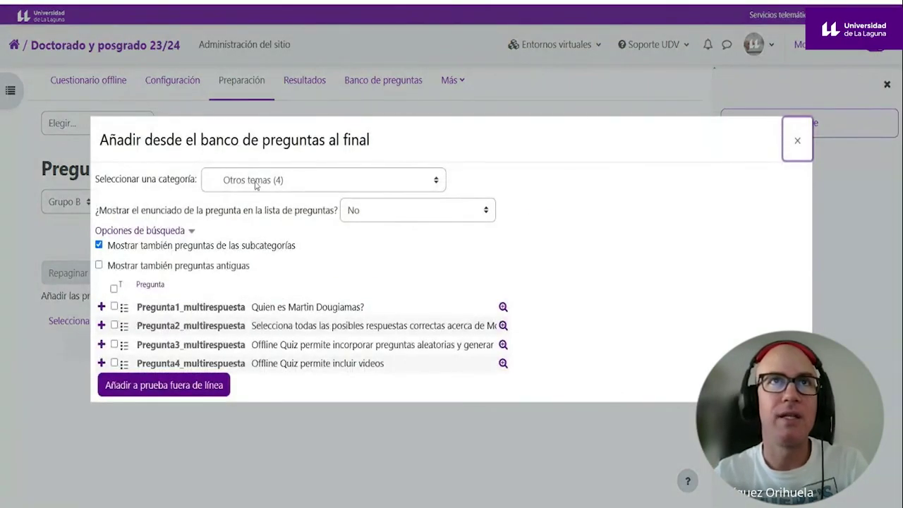
pyautogui.click(255, 182)
pyautogui.click(272, 244)
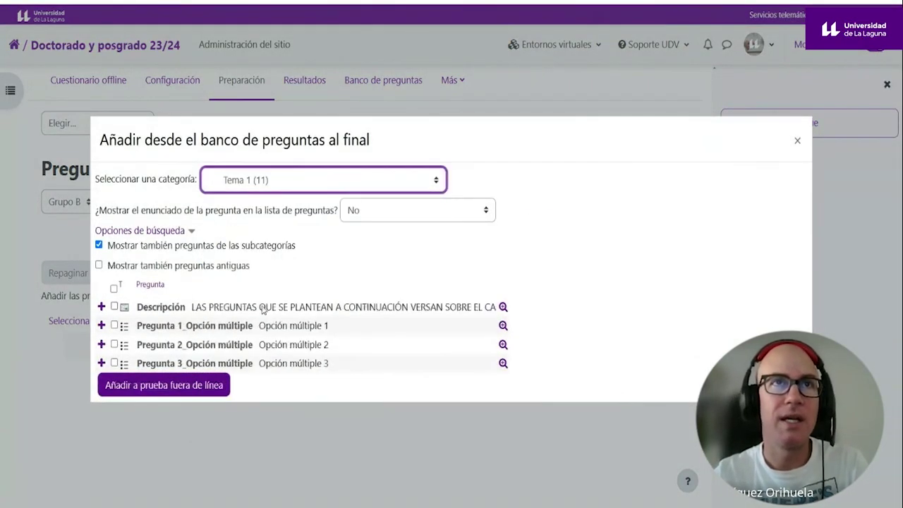
pyautogui.click(114, 325)
pyautogui.click(114, 345)
pyautogui.click(114, 363)
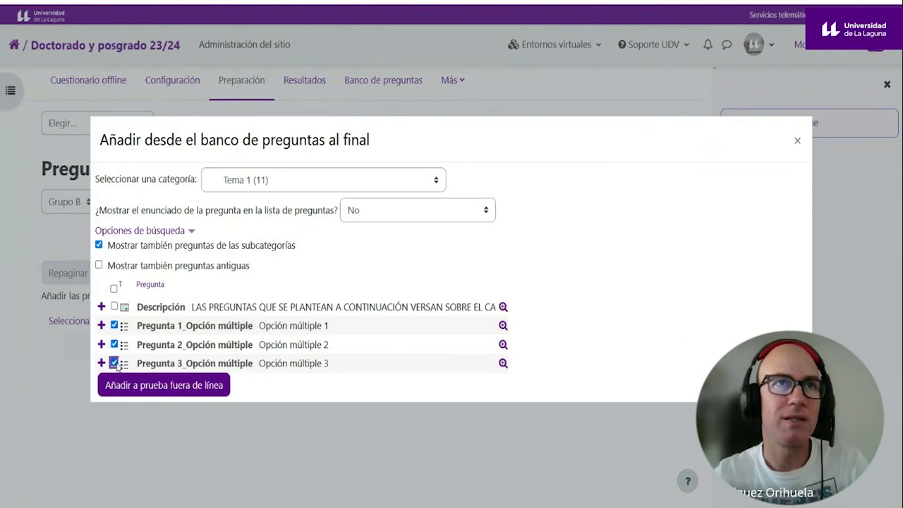
pyautogui.click(141, 384)
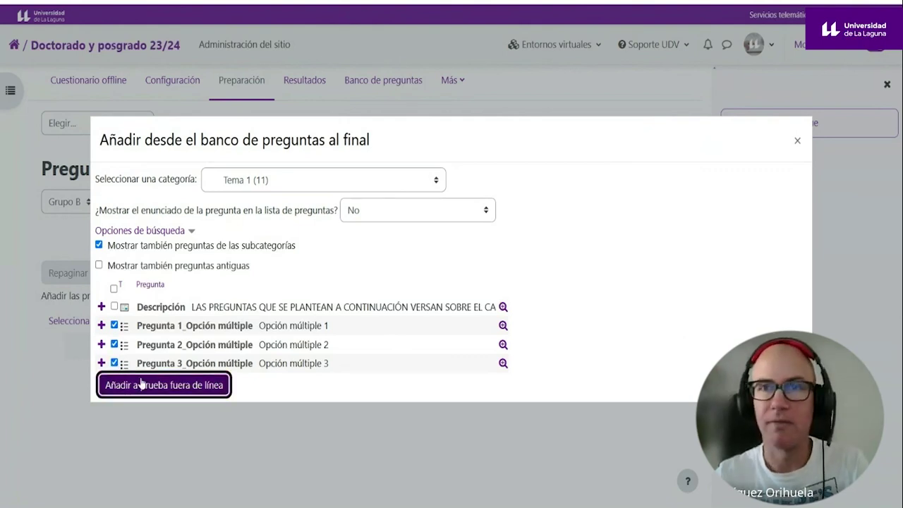
pyautogui.scroll(-2, 374, 236)
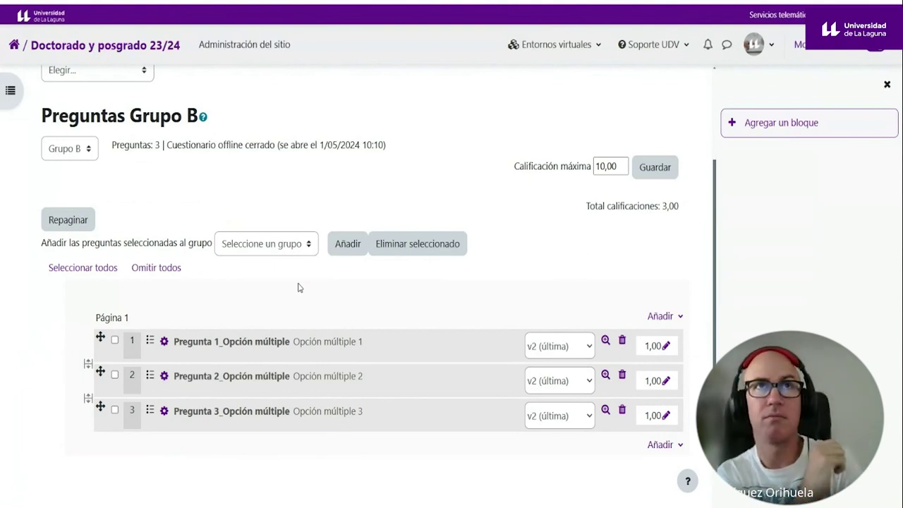
# Open the Vista previa of the quiz forms and review the questions and answers for Grupo A and Grupo B
pyautogui.scroll(3, 240, 196)
pyautogui.click(89, 141)
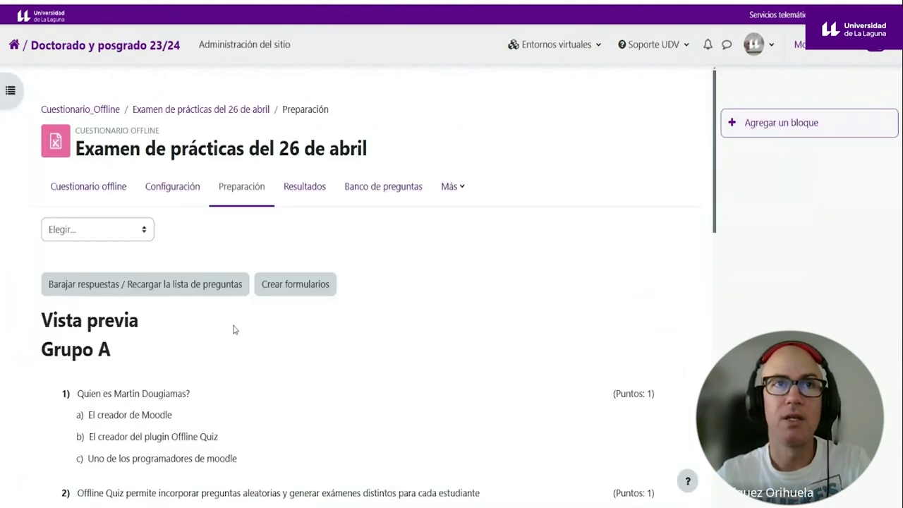
pyautogui.scroll(-2, 83, 214)
pyautogui.scroll(-2, 82, 214)
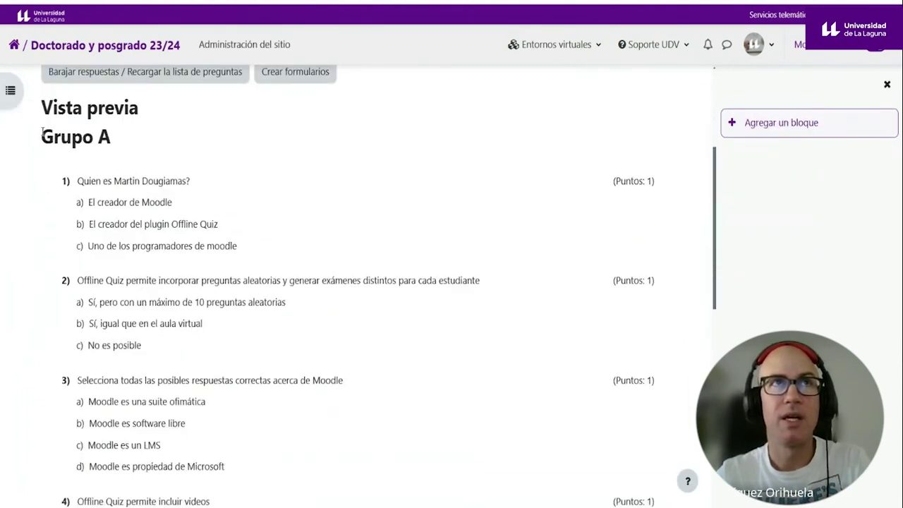
pyautogui.moveTo(43, 135); pyautogui.dragTo(120, 262)
pyautogui.scroll(-1, 115, 202)
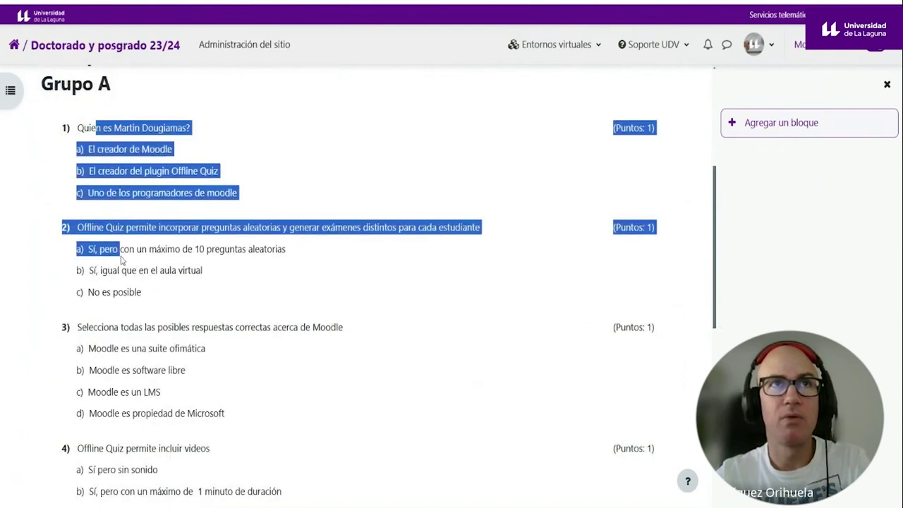
pyautogui.scroll(-5, 120, 247)
pyautogui.moveTo(651, 184); pyautogui.dragTo(650, 192)
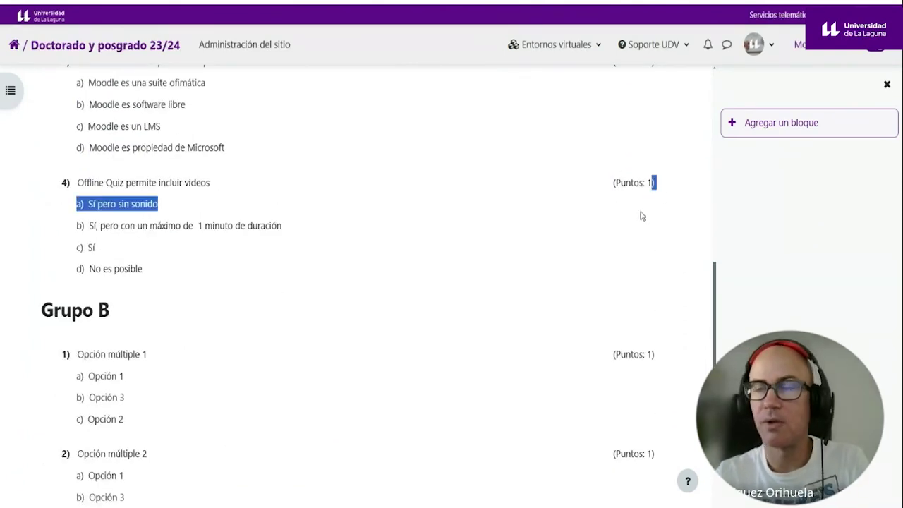
pyautogui.scroll(-3, 267, 265)
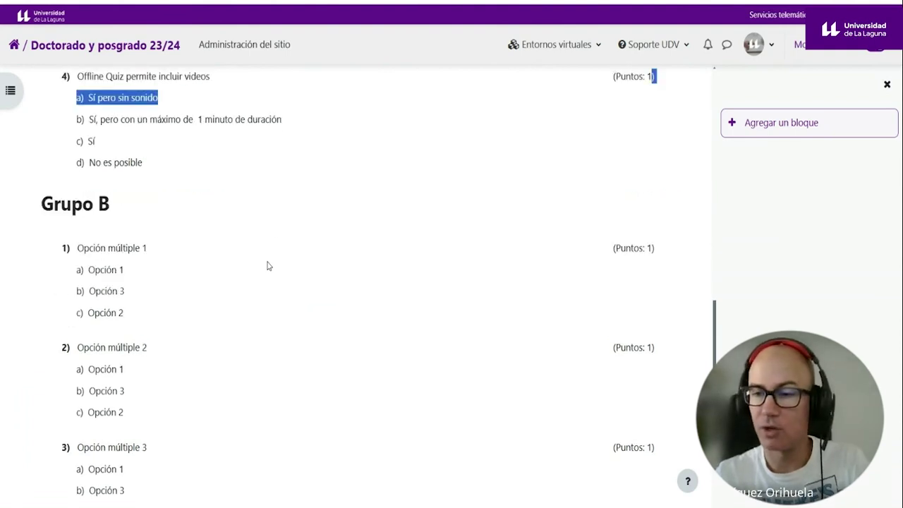
# Review the Opción múltiple questions and their answer options for Grupo B in the form preview
pyautogui.scroll(-2, 266, 261)
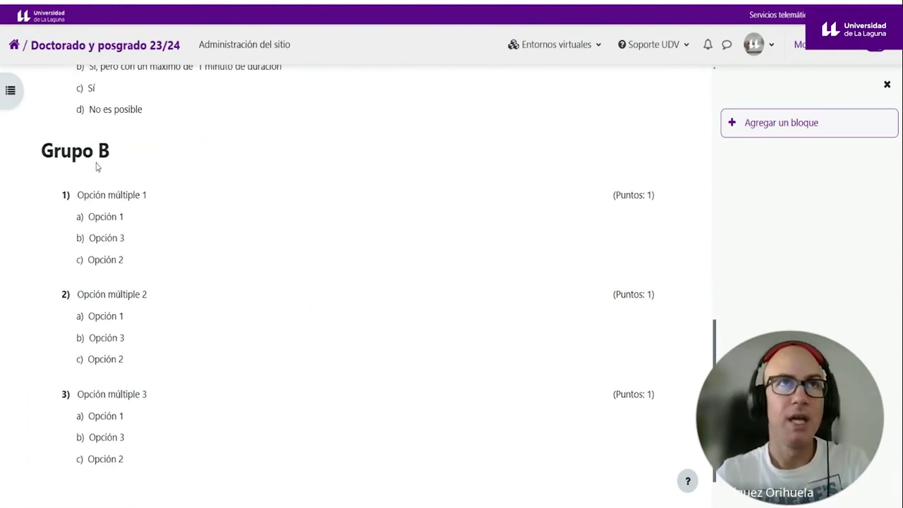
pyautogui.moveTo(92, 151); pyautogui.dragTo(83, 152)
pyautogui.moveTo(76, 194); pyautogui.dragTo(125, 238)
pyautogui.moveTo(89, 294); pyautogui.dragTo(106, 316)
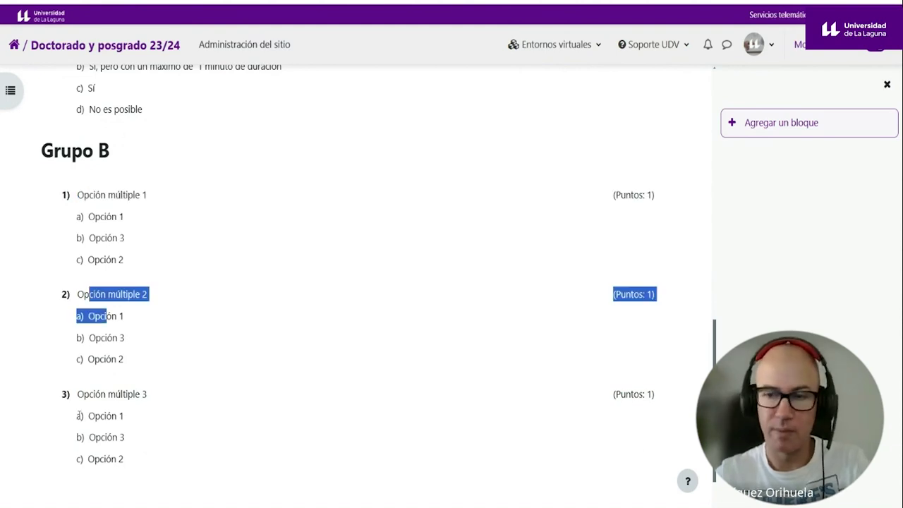
pyautogui.moveTo(80, 417); pyautogui.dragTo(462, 435)
pyautogui.scroll(-1, 428, 425)
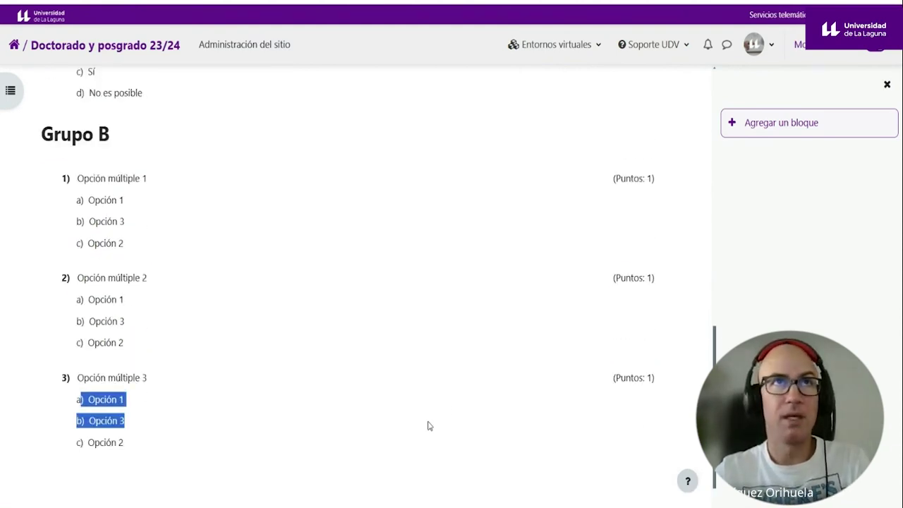
# Create the printable forms for both groups from the quiz preview
pyautogui.scroll(6, 427, 426)
pyautogui.scroll(4, 421, 401)
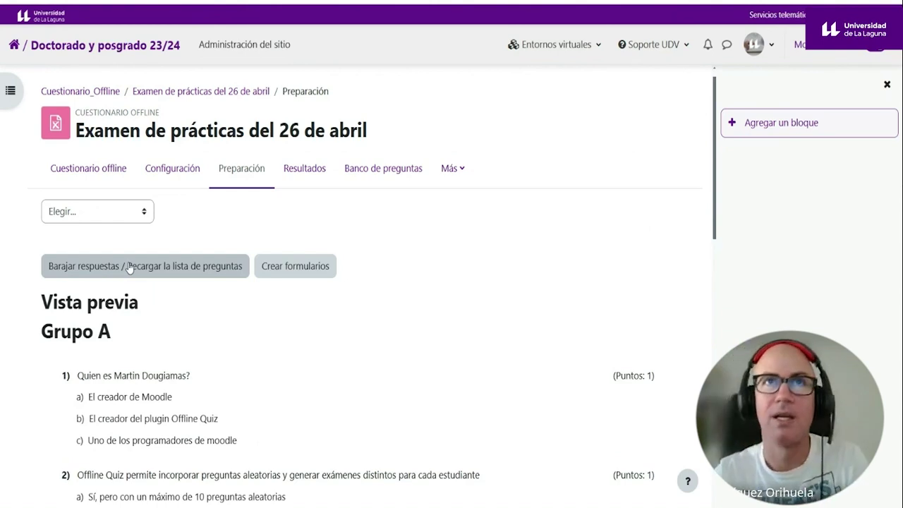
pyautogui.click(327, 276)
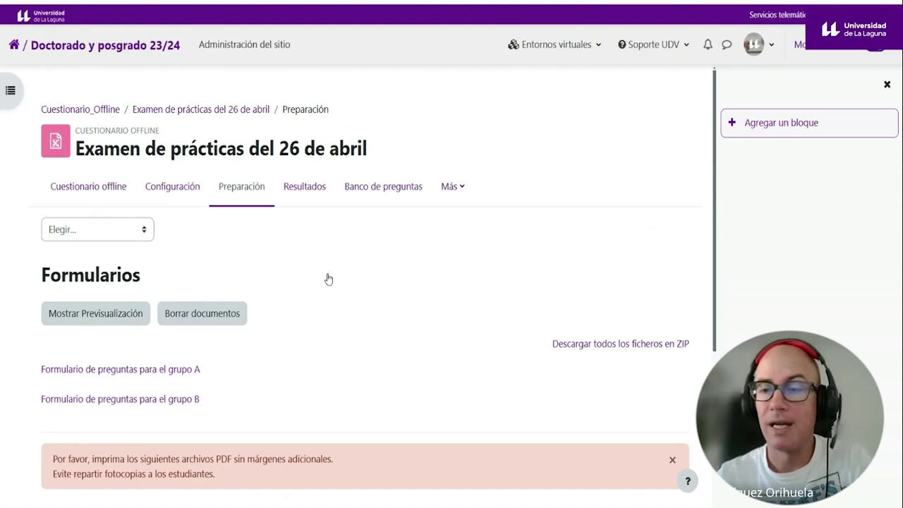
pyautogui.scroll(-2, 328, 279)
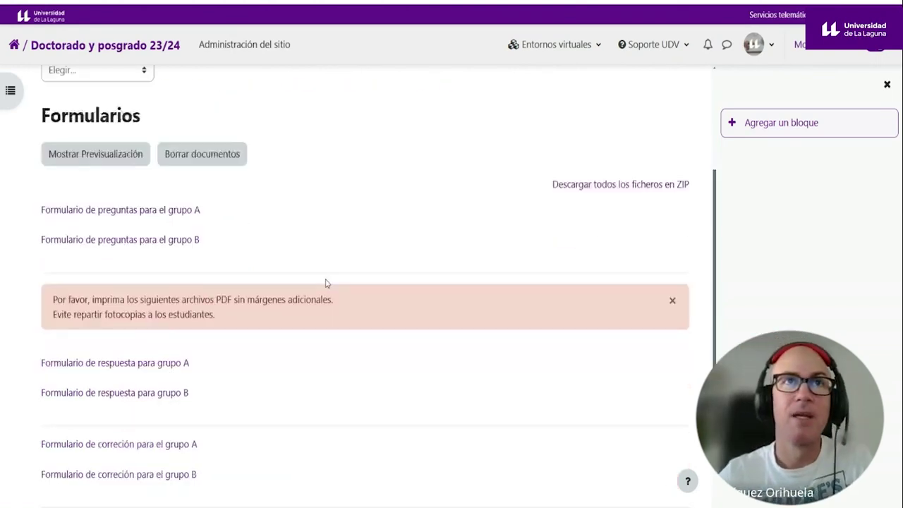
# Download the Formulario de preguntas para el grupo A and open the PDF
pyautogui.moveTo(211, 213); pyautogui.dragTo(77, 212)
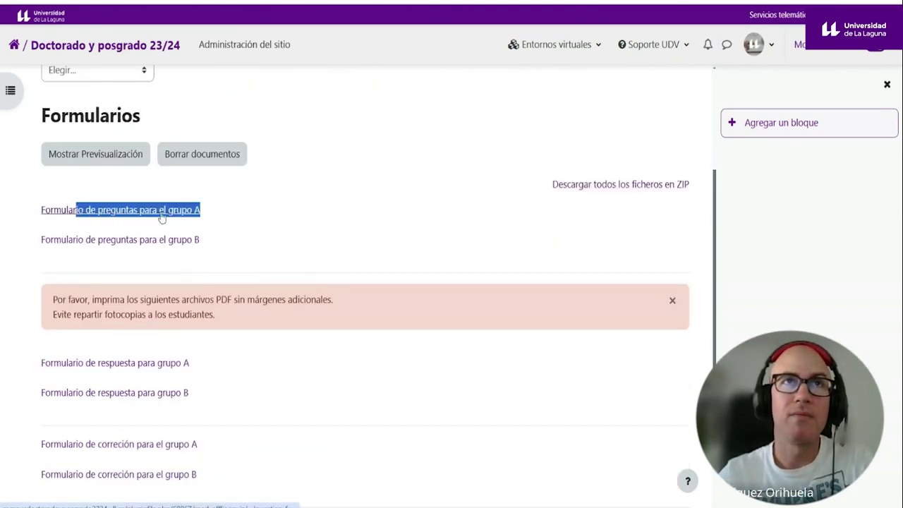
pyautogui.click(164, 214)
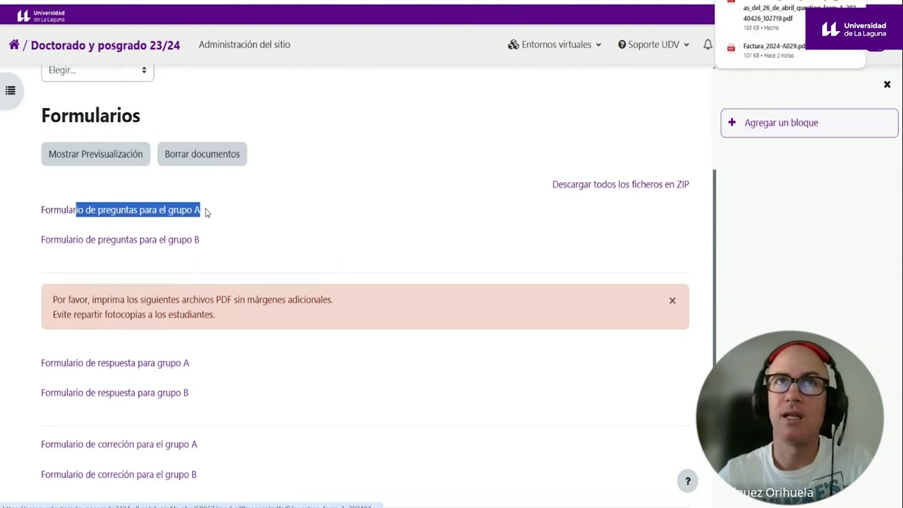
pyautogui.click(769, 18)
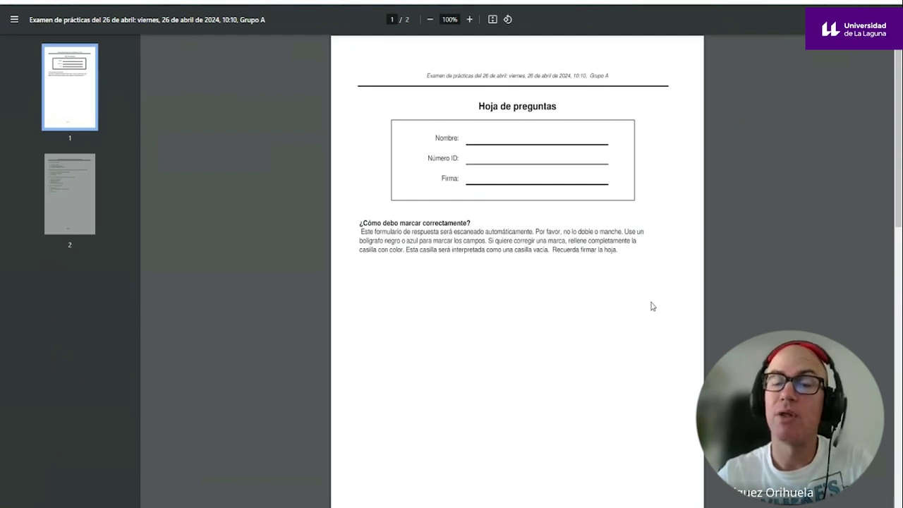
# Examine the cover page of the Grupo A question sheet: header, Nombre, Número ID and Firma fields, and marking instructions
pyautogui.moveTo(427, 75); pyautogui.dragTo(546, 91)
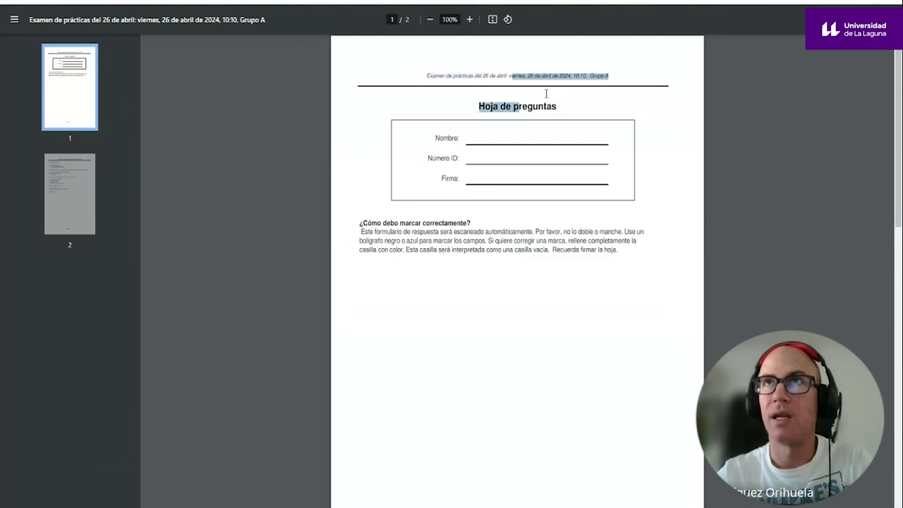
pyautogui.click(623, 81)
pyautogui.moveTo(607, 78); pyautogui.dragTo(600, 77)
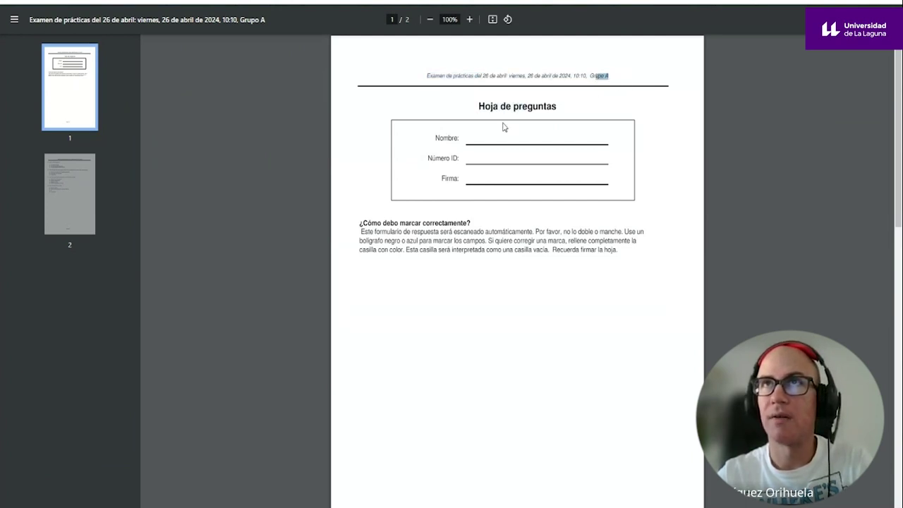
pyautogui.moveTo(440, 138); pyautogui.dragTo(486, 131)
pyautogui.moveTo(436, 158); pyautogui.dragTo(477, 157)
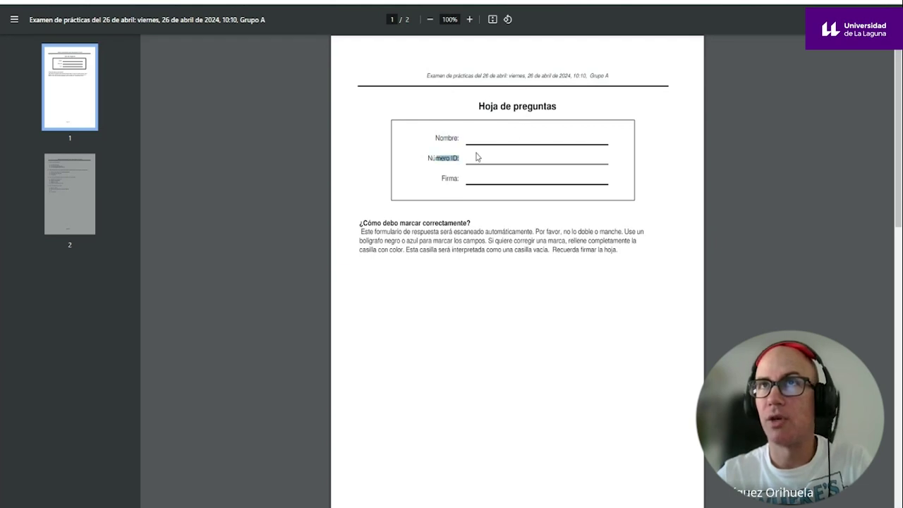
pyautogui.moveTo(440, 183); pyautogui.dragTo(460, 179)
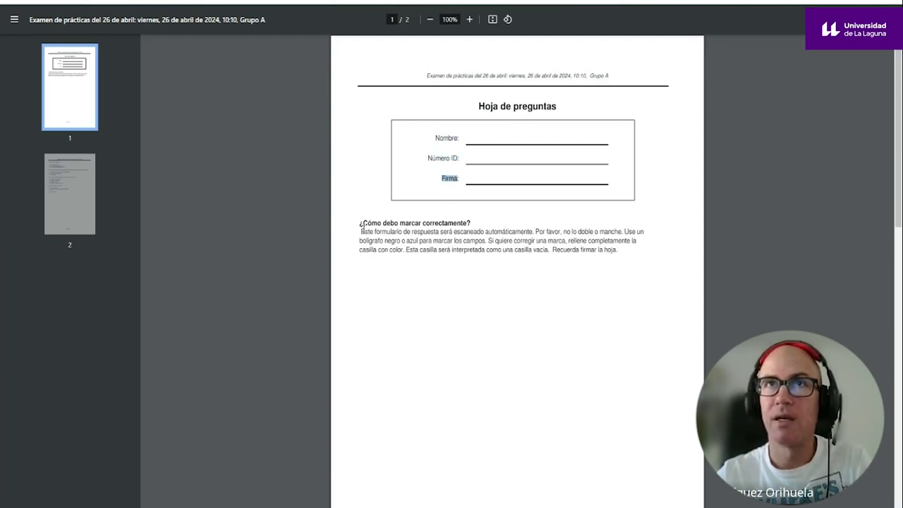
pyautogui.moveTo(361, 227); pyautogui.dragTo(641, 255)
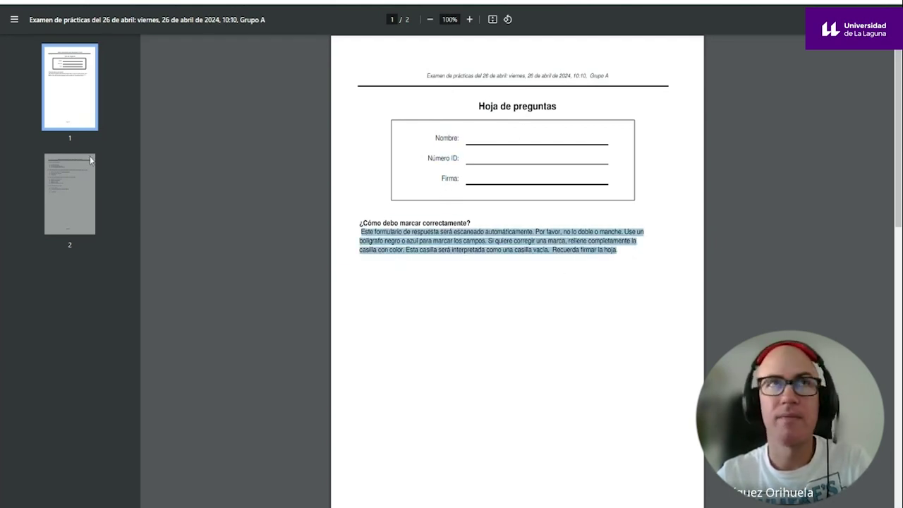
# Compare the instructions page with the questions page of the Grupo A question sheet, and close the PDF
pyautogui.click(83, 191)
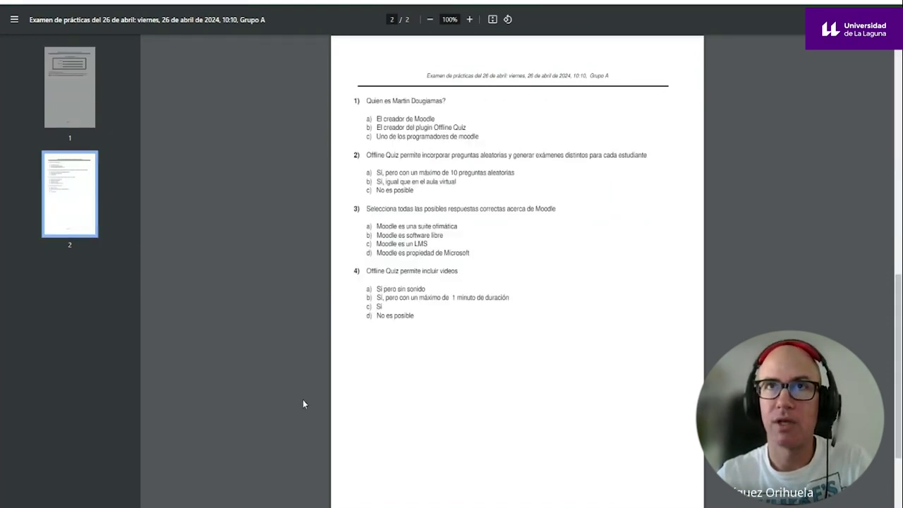
pyautogui.click(74, 121)
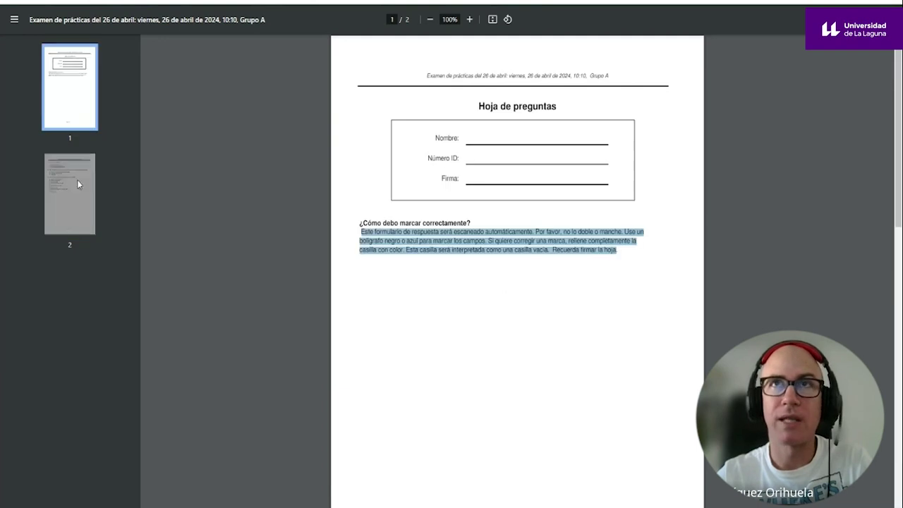
pyautogui.click(86, 214)
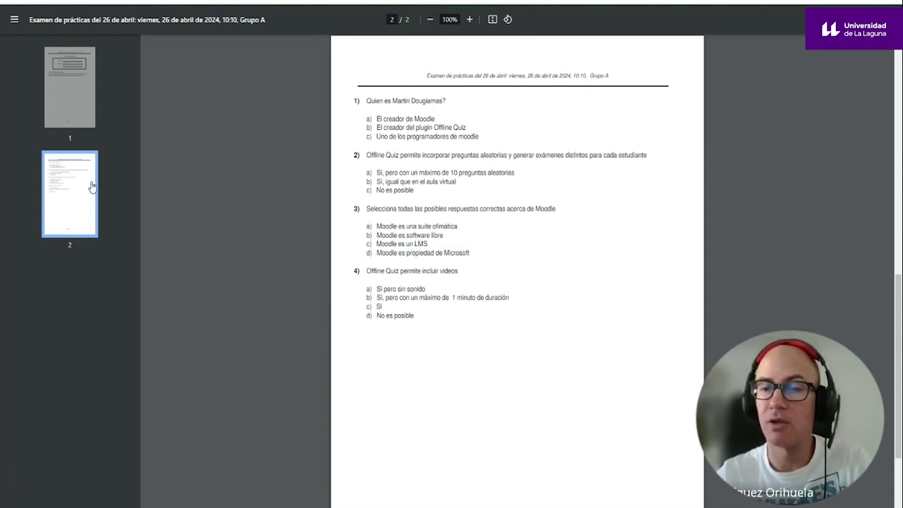
pyautogui.click(67, 119)
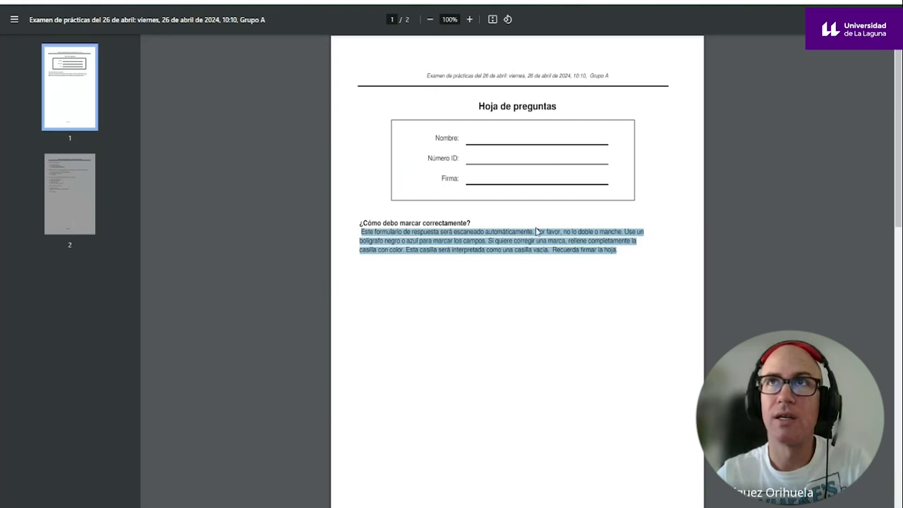
pyautogui.click(533, 284)
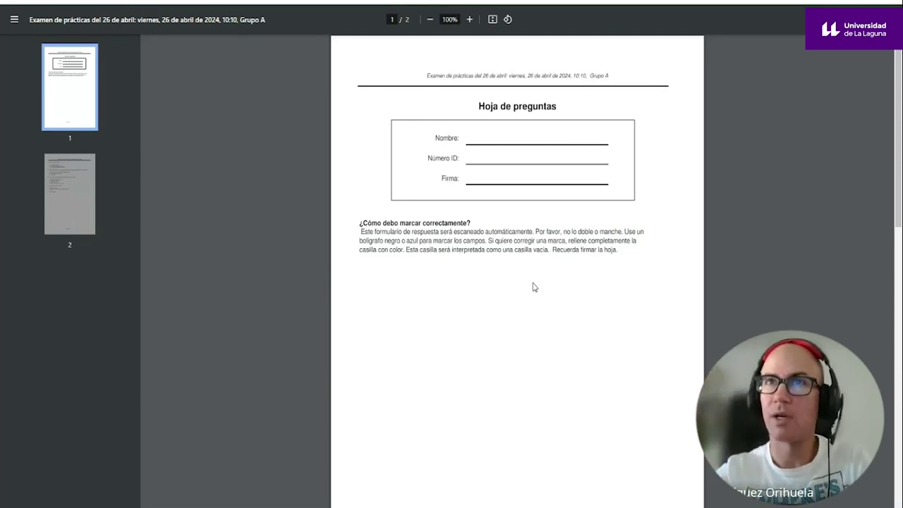
pyautogui.moveTo(622, 242); pyautogui.dragTo(526, 247)
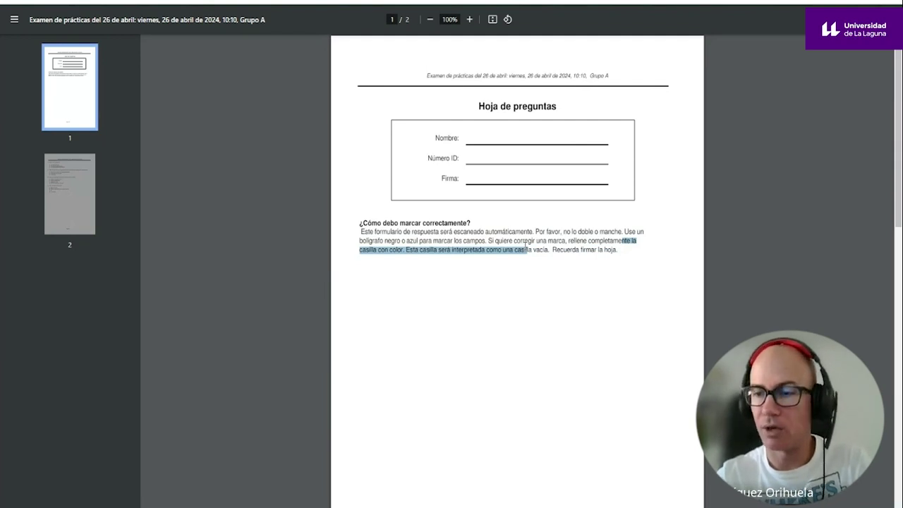
pyautogui.click(59, 186)
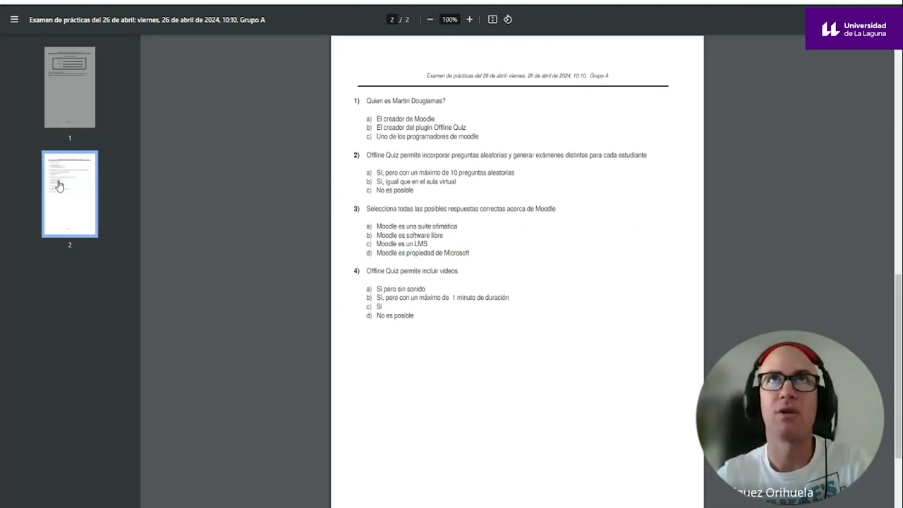
pyautogui.hotkey('ctrl', 'w')
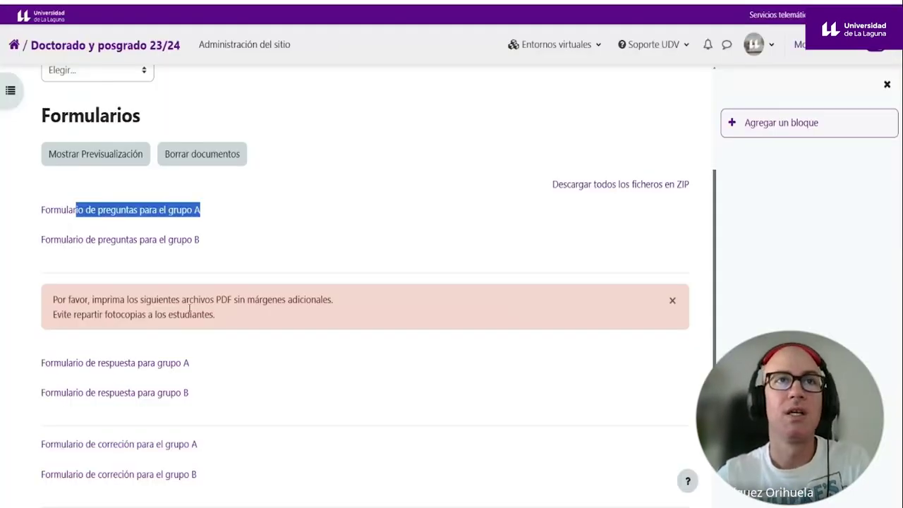
# Download and open the Formulario de preguntas para el grupo B, check its header and both pages, and close it
pyautogui.click(156, 244)
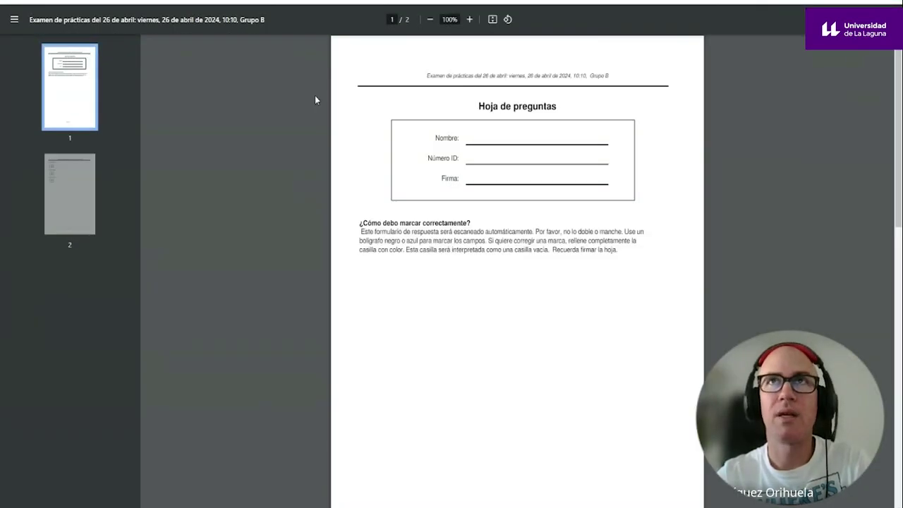
pyautogui.click(70, 220)
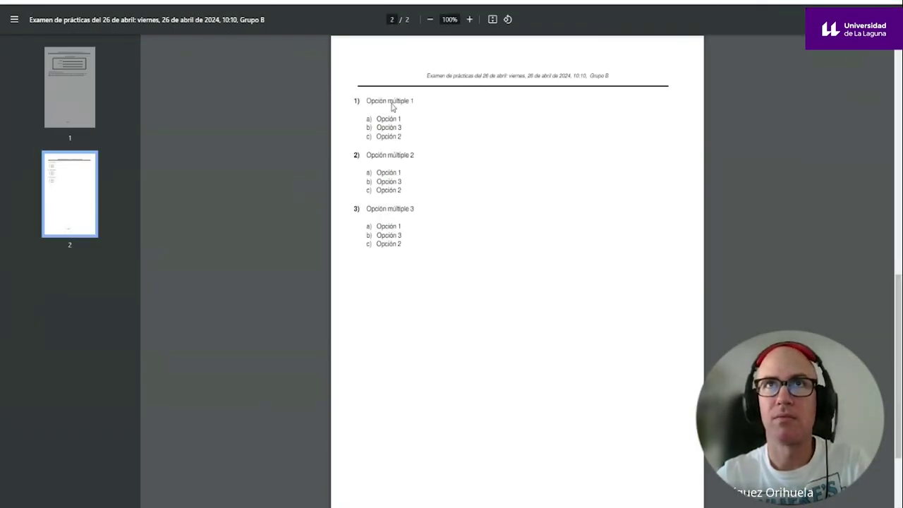
pyautogui.moveTo(587, 75); pyautogui.dragTo(621, 78)
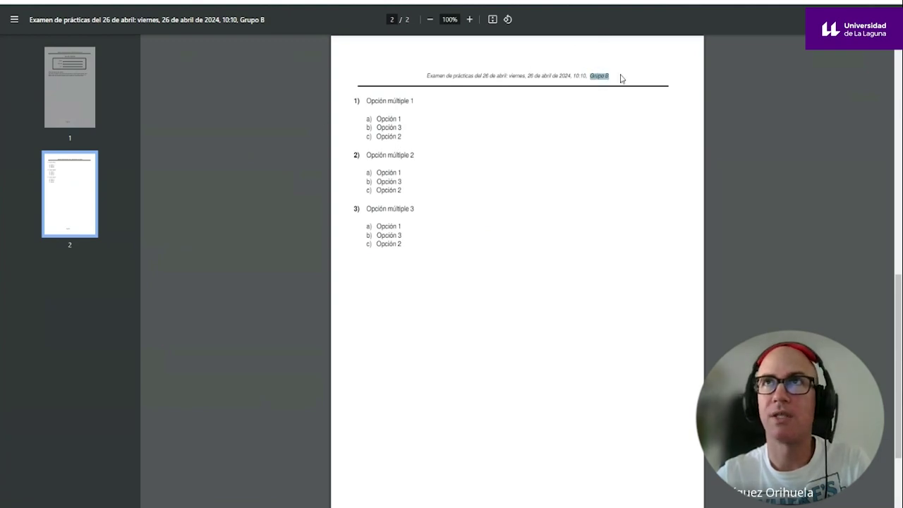
pyautogui.click(78, 88)
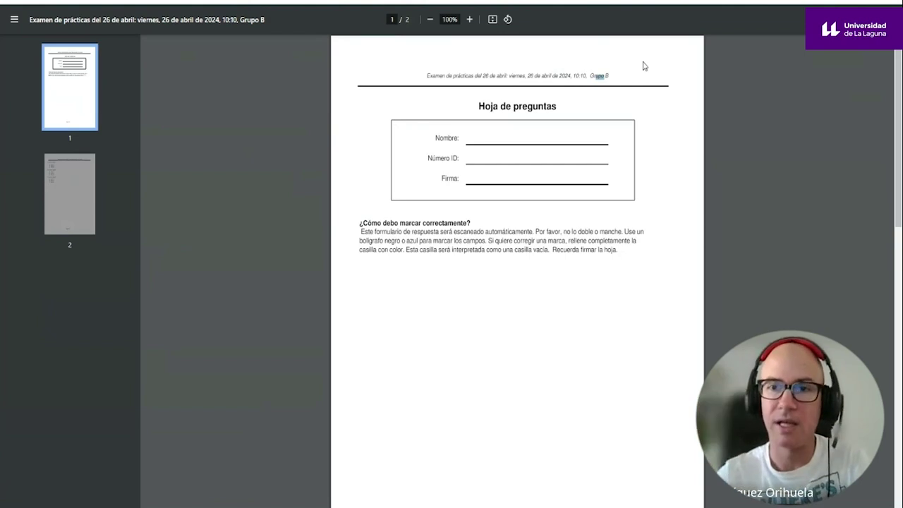
pyautogui.hotkey('ctrl', 'w')
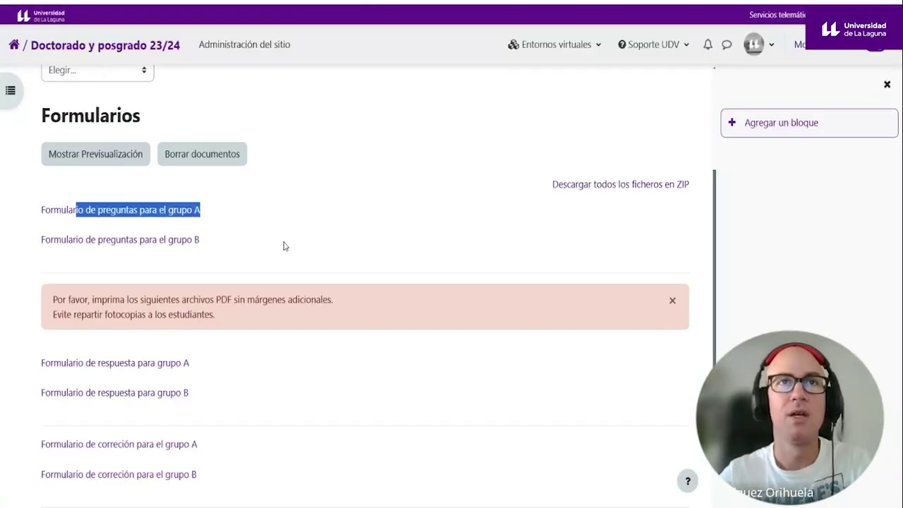
# Review the list of question and answer forms and the notice about printing margins and photocopies
pyautogui.moveTo(222, 405); pyautogui.dragTo(39, 365)
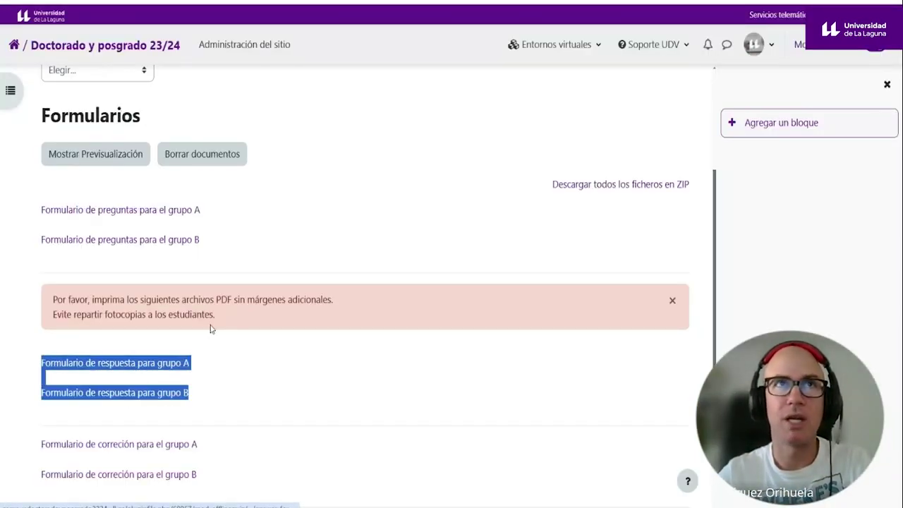
pyautogui.moveTo(238, 248); pyautogui.dragTo(43, 209)
pyautogui.scroll(-2, 280, 248)
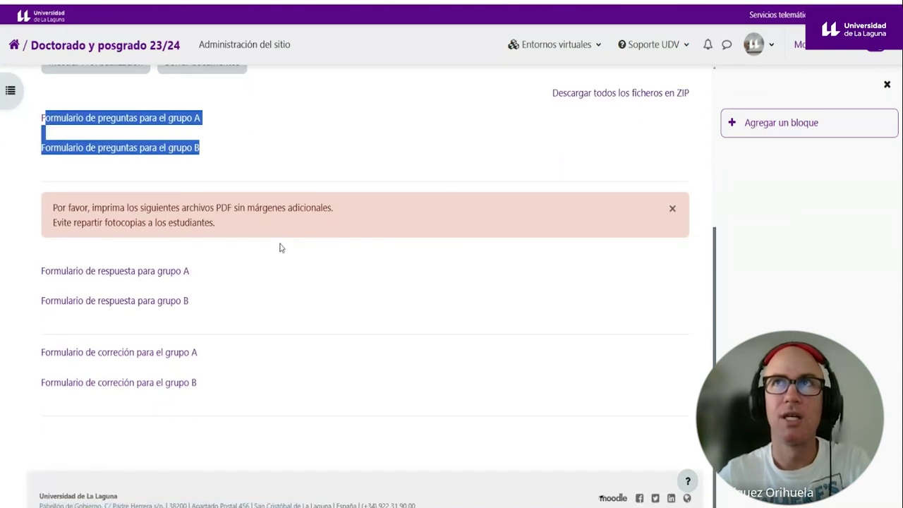
pyautogui.moveTo(23, 257); pyautogui.dragTo(194, 305)
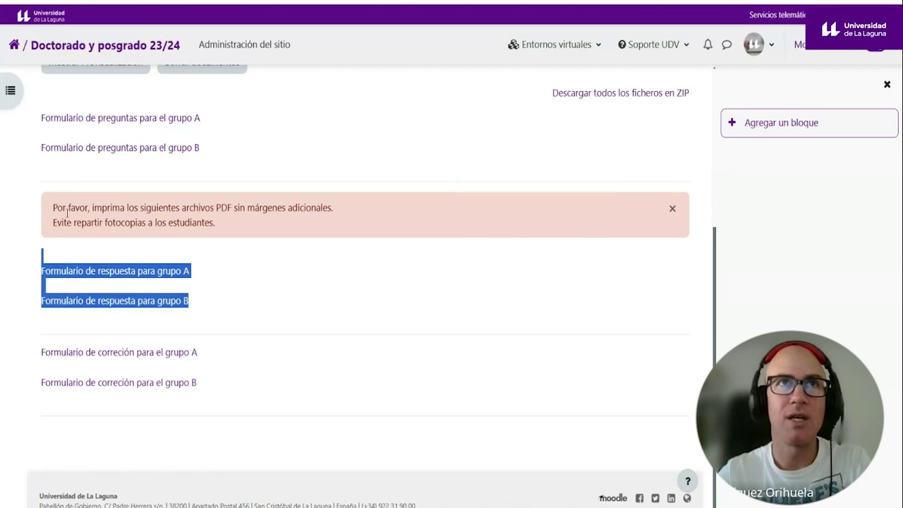
pyautogui.click(232, 267)
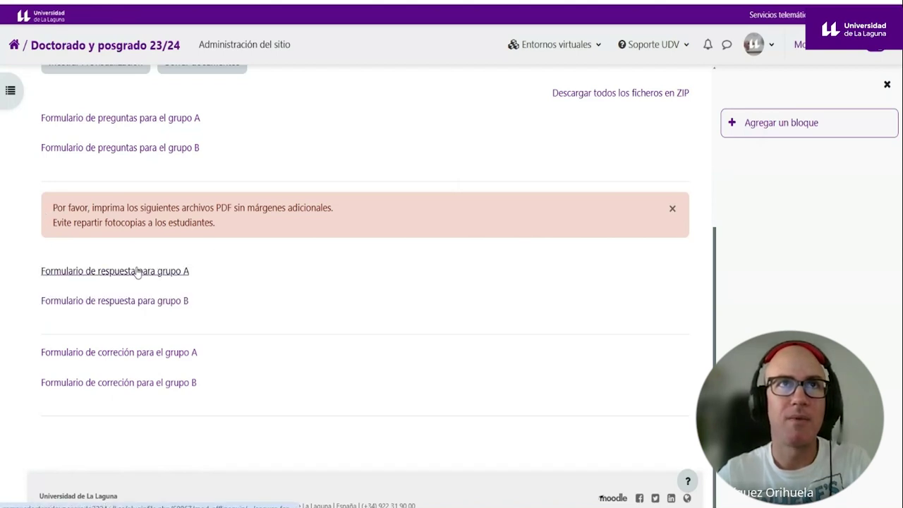
pyautogui.moveTo(57, 226); pyautogui.dragTo(215, 234)
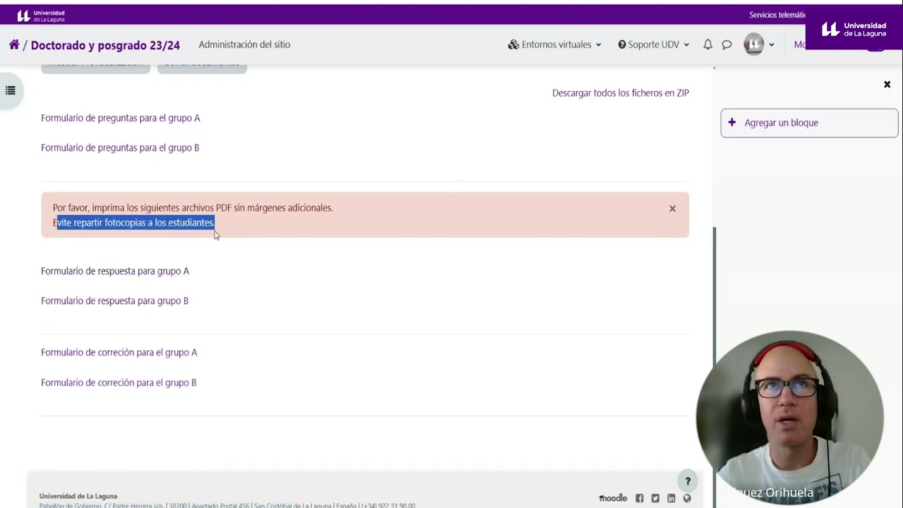
# Download and open the Formulario de respuesta para grupo A, and check its Firma field, Grupo boxes and page footer
pyautogui.click(187, 272)
pyautogui.click(766, 12)
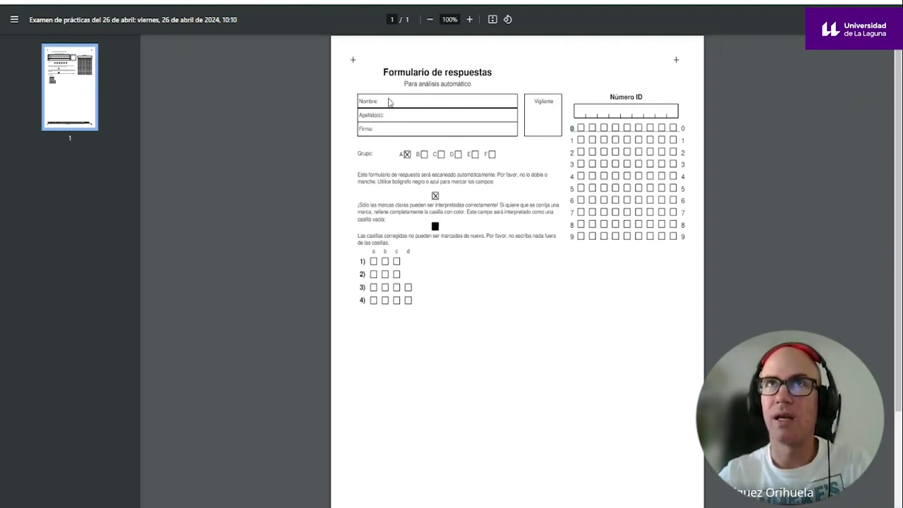
pyautogui.moveTo(367, 129); pyautogui.dragTo(410, 134)
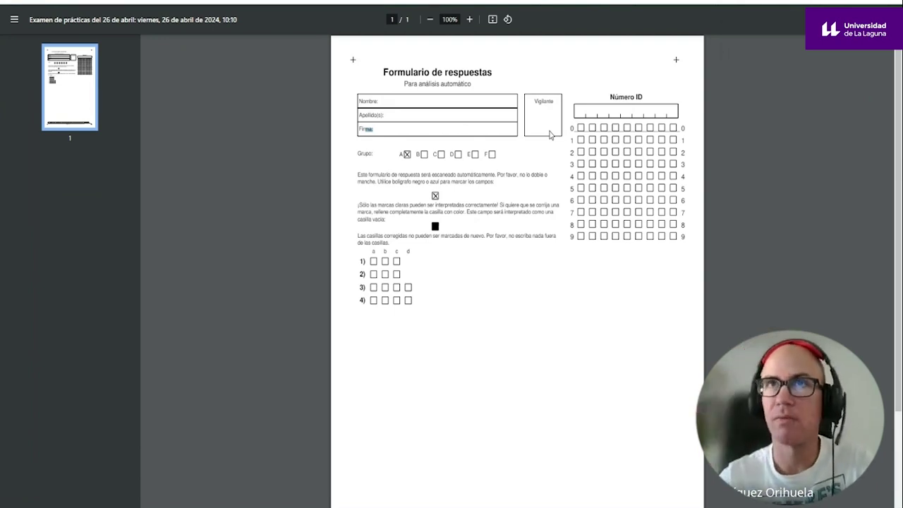
pyautogui.click(356, 155)
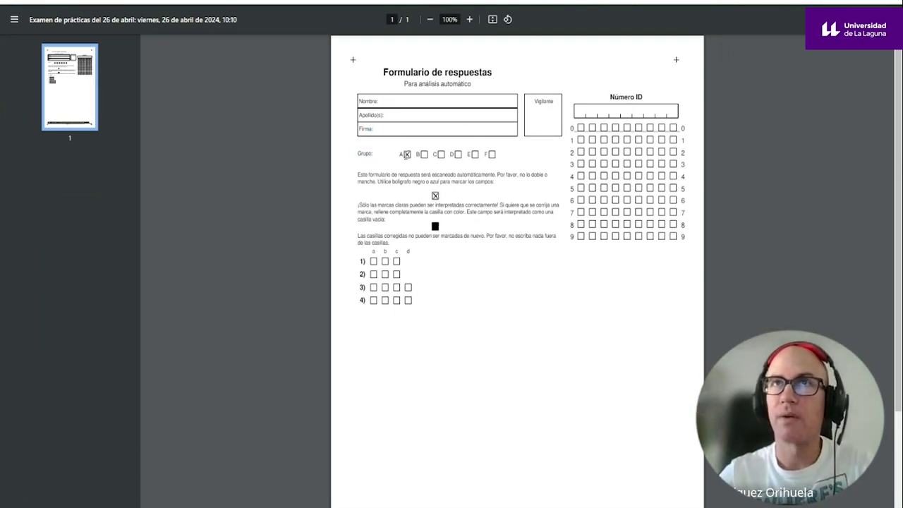
pyautogui.click(407, 155)
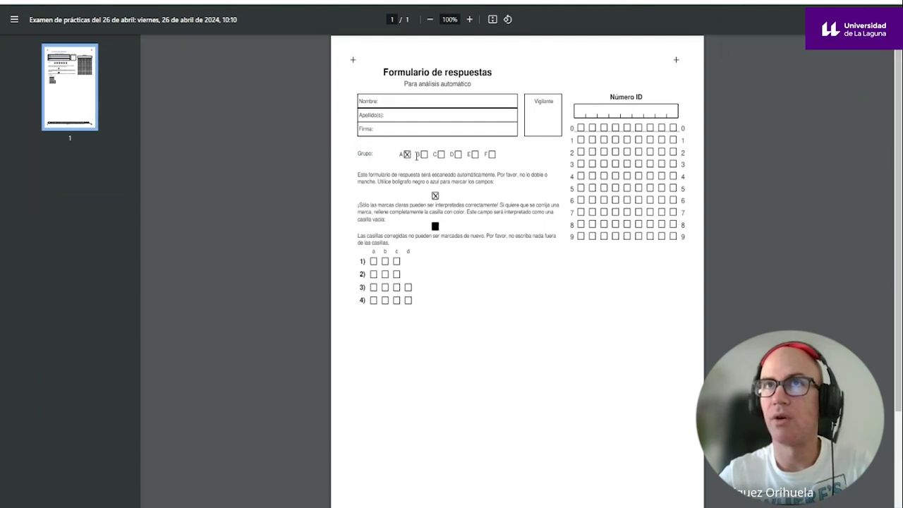
pyautogui.scroll(-3, 476, 369)
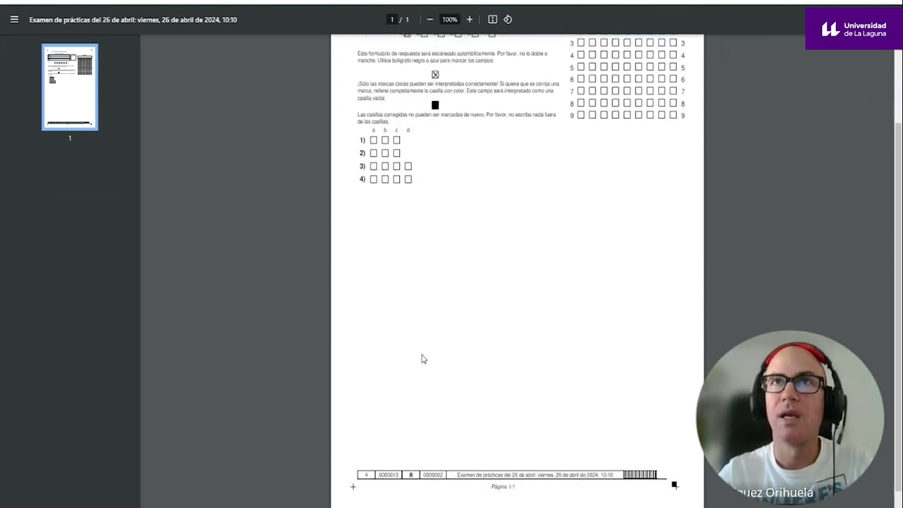
pyautogui.scroll(3, 422, 360)
# Compare the answer boxes of question 1 with its answer options on the Grupo A question sheet
pyautogui.moveTo(366, 261); pyautogui.dragTo(416, 260)
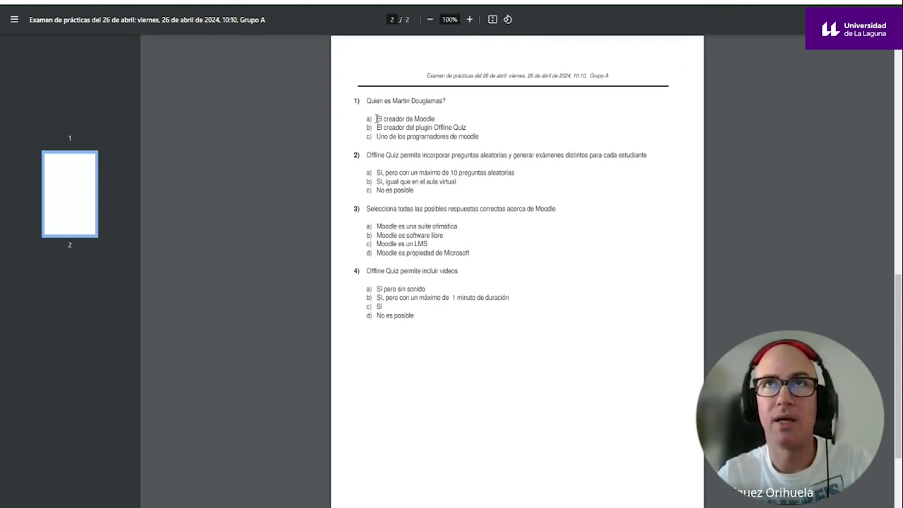
pyautogui.moveTo(376, 119); pyautogui.dragTo(430, 119)
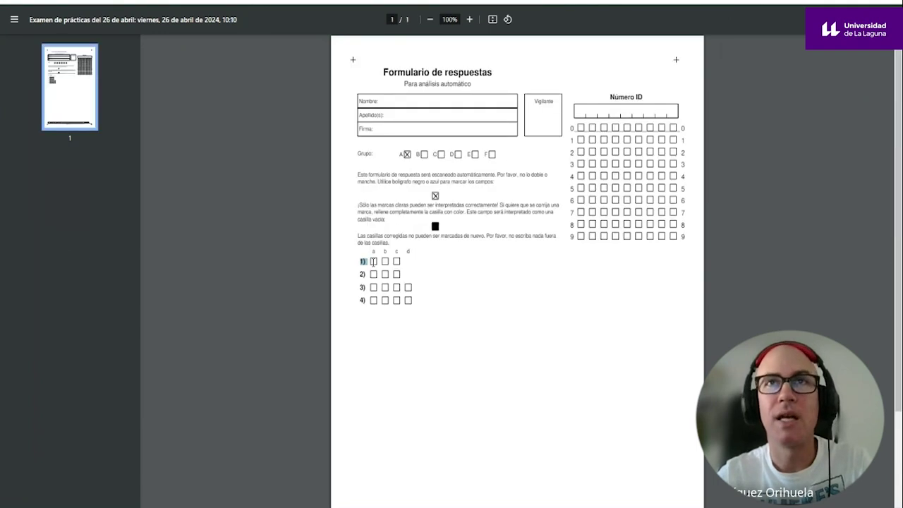
pyautogui.click(373, 258)
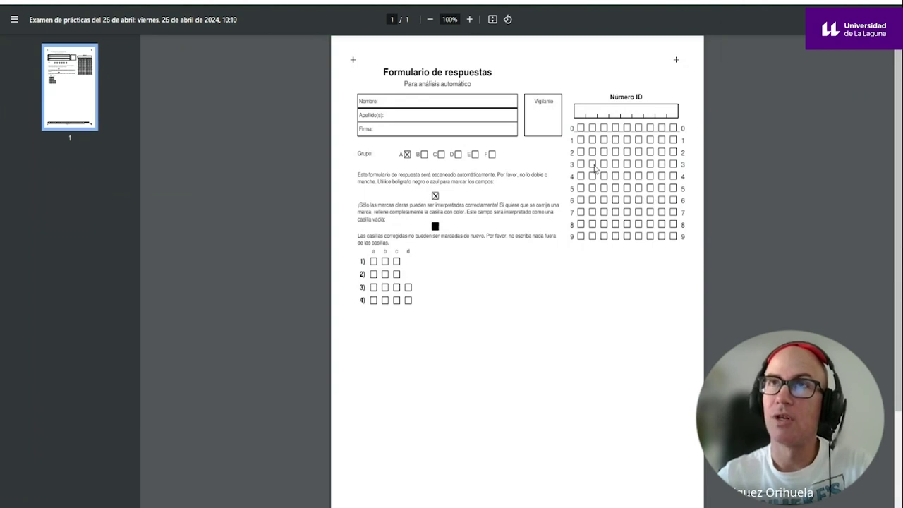
# Examine the Nombre field and the Número ID grid of the Grupo A answer form, and close the PDF
pyautogui.moveTo(362, 102); pyautogui.dragTo(402, 106)
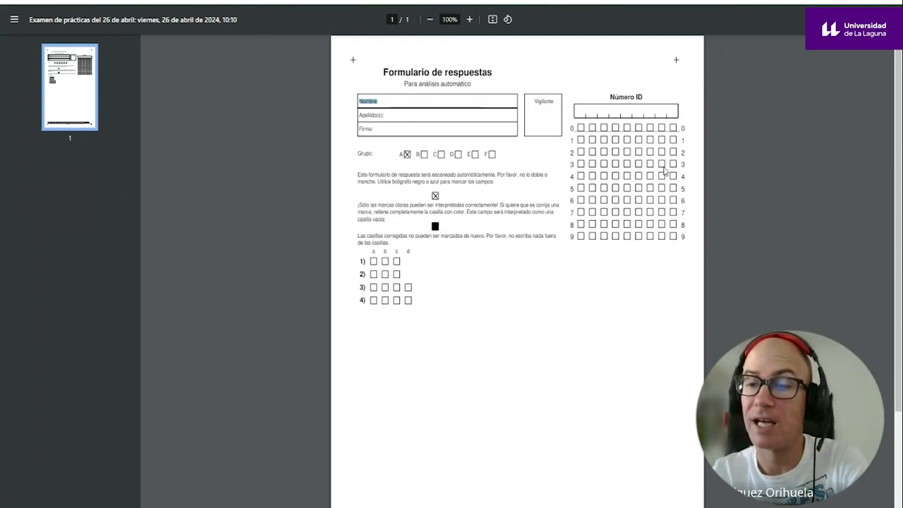
pyautogui.click(579, 120)
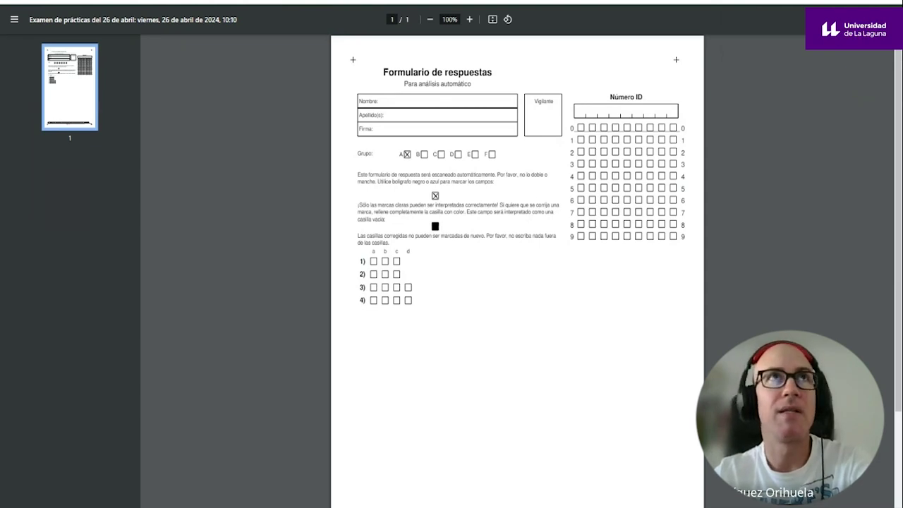
pyautogui.hotkey('ctrl', 'w')
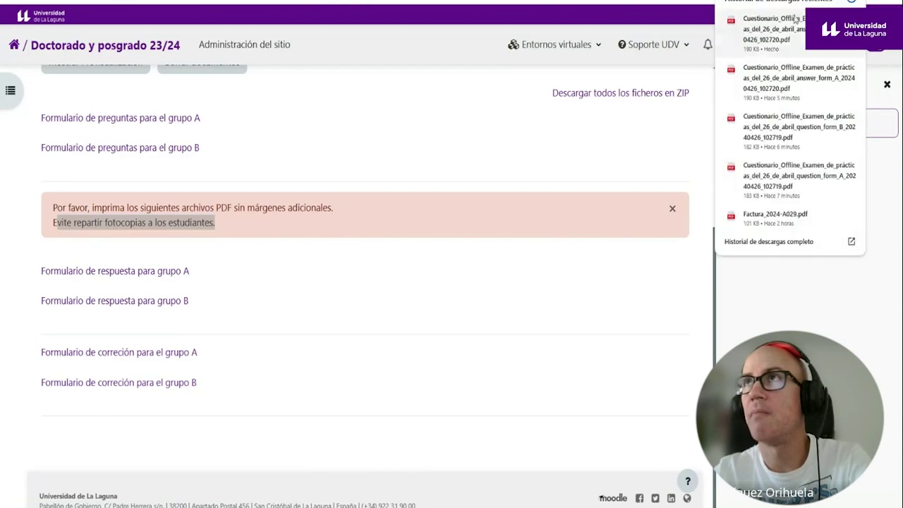
# Download and open the Formulario de respuesta para grupo B, and check its rows of answer boxes
pyautogui.click(776, 28)
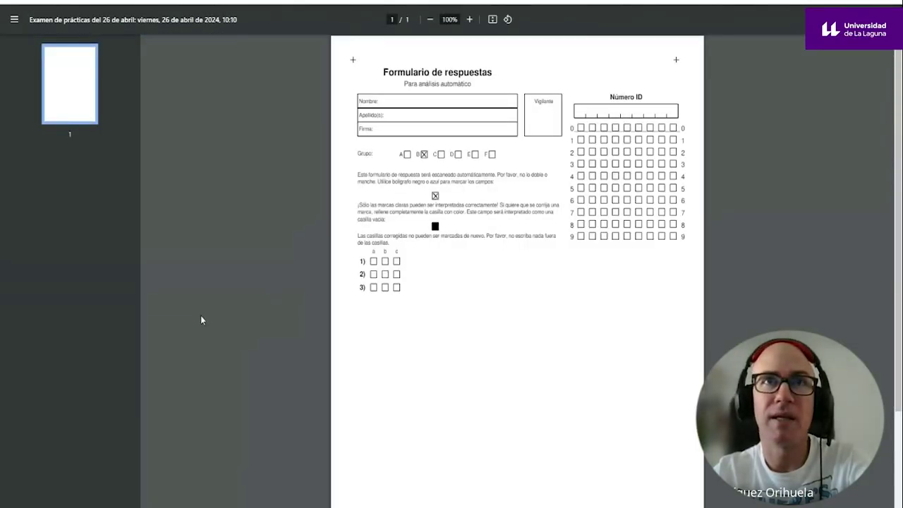
pyautogui.click(359, 288)
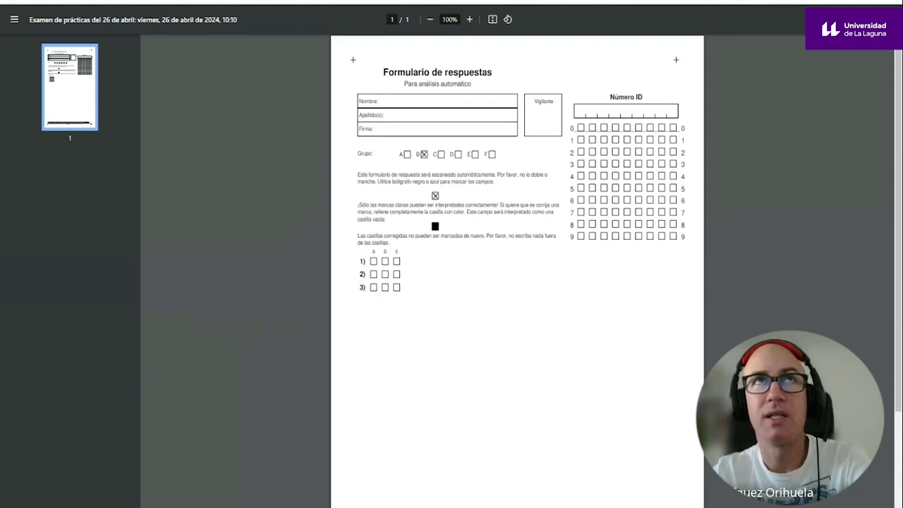
pyautogui.doubleClick(359, 261)
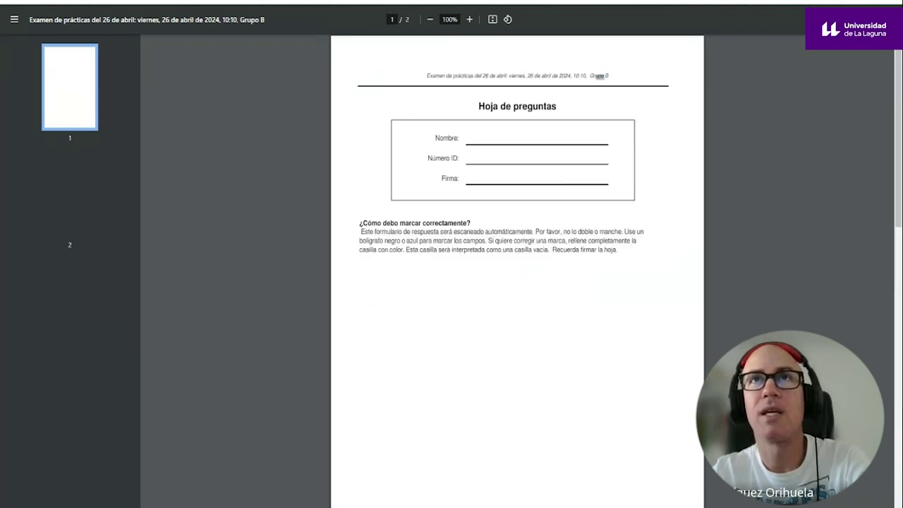
# Review the answer options of questions 1 to 4 on the Grupo A question sheet
pyautogui.moveTo(366, 118); pyautogui.dragTo(393, 142)
pyautogui.moveTo(367, 171); pyautogui.dragTo(376, 190)
pyautogui.moveTo(366, 226); pyautogui.dragTo(391, 254)
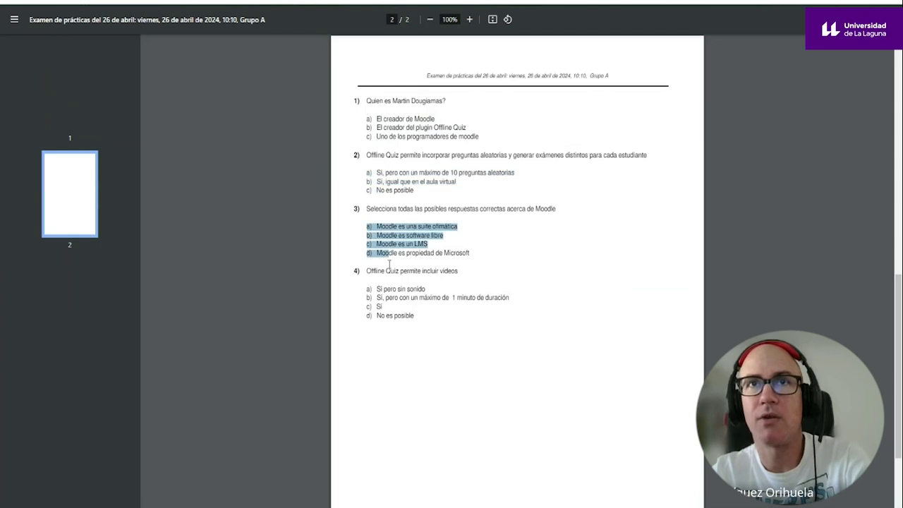
pyautogui.moveTo(367, 295); pyautogui.dragTo(407, 331)
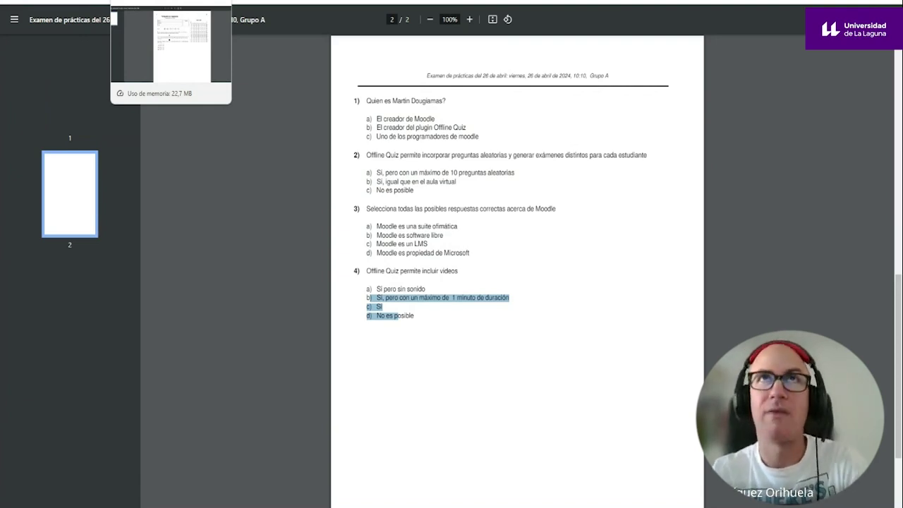
# Return to the Grupo B answer form, check its page footer, and go back to the list of forms
pyautogui.click(71, 1)
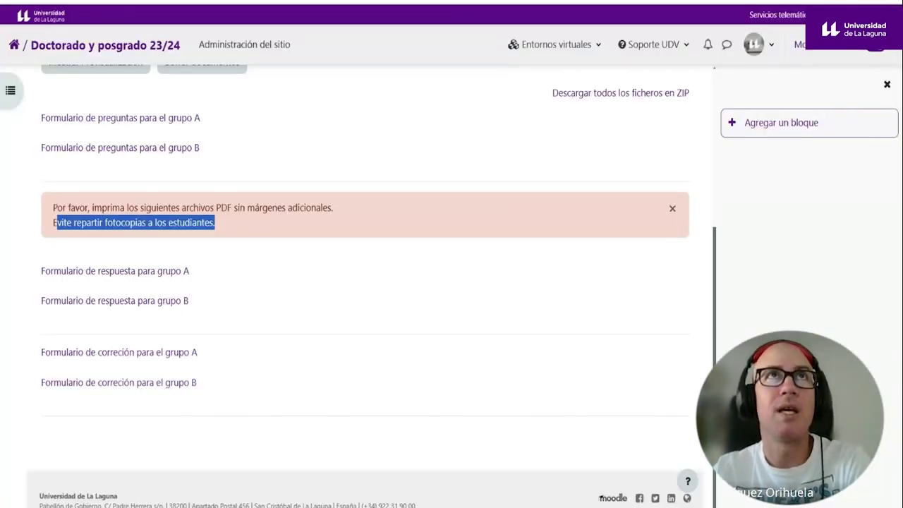
pyautogui.hotkey('ctrl', 'Tab')
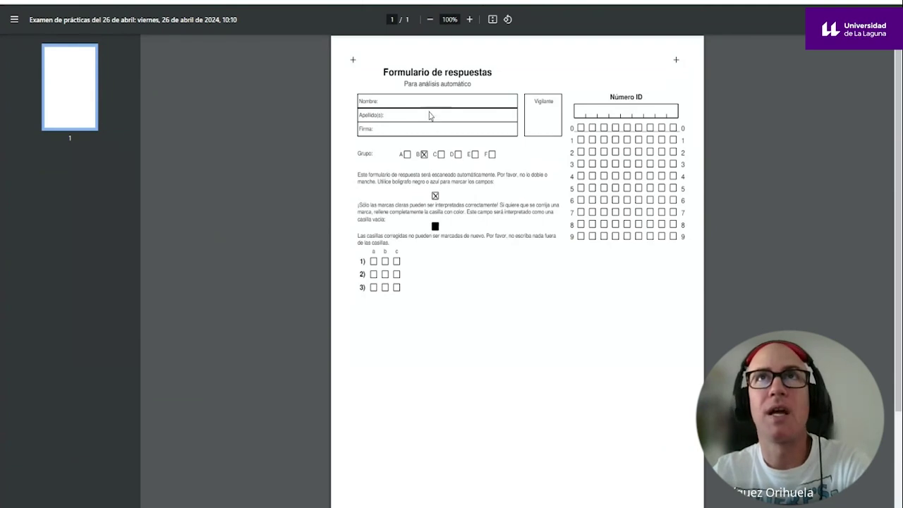
pyautogui.scroll(-3, 424, 155)
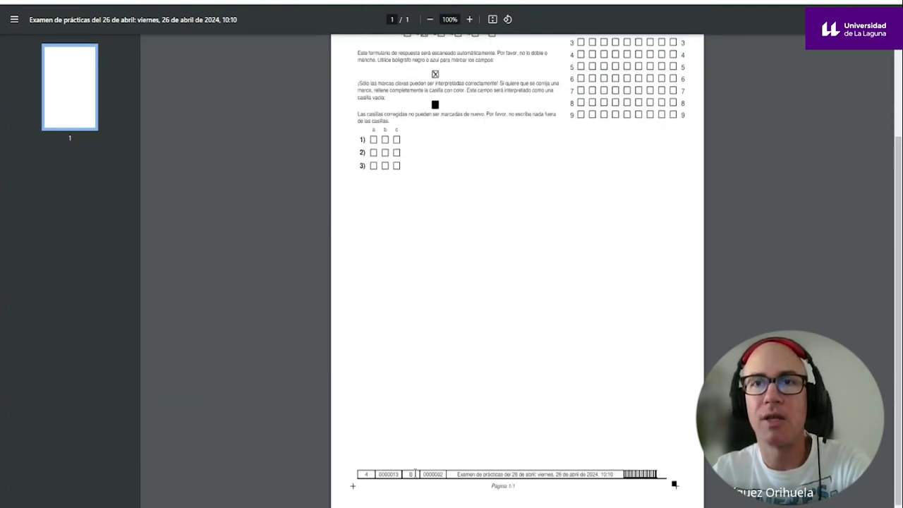
pyautogui.hotkey('ctrl', 'shift', 'Tab')
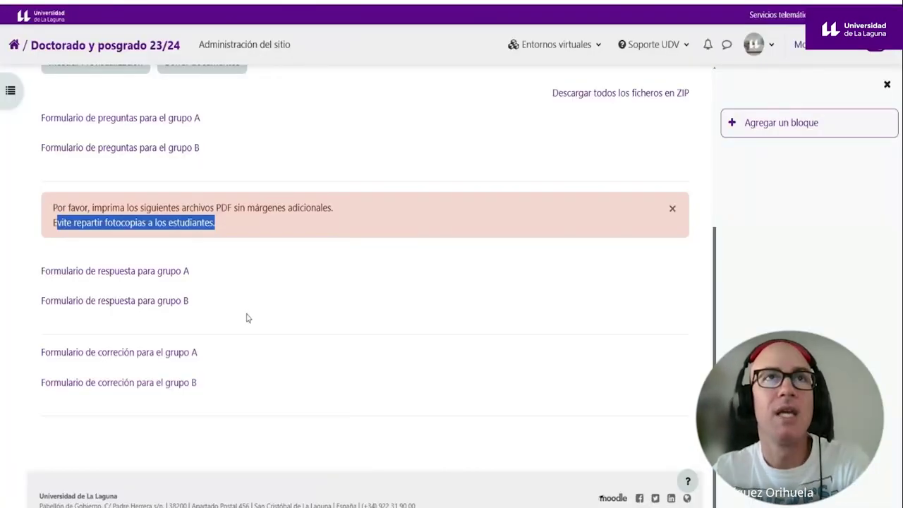
# Download and open the Formulario de correción para el grupo A, and review the correct answers marked for its questions
pyautogui.moveTo(228, 374)
pyautogui.mouseDown()
pyautogui.moveTo(141, 352)
pyautogui.moveTo(207, 401)
pyautogui.moveTo(179, 353)
pyautogui.moveTo(228, 374)
pyautogui.mouseUp()
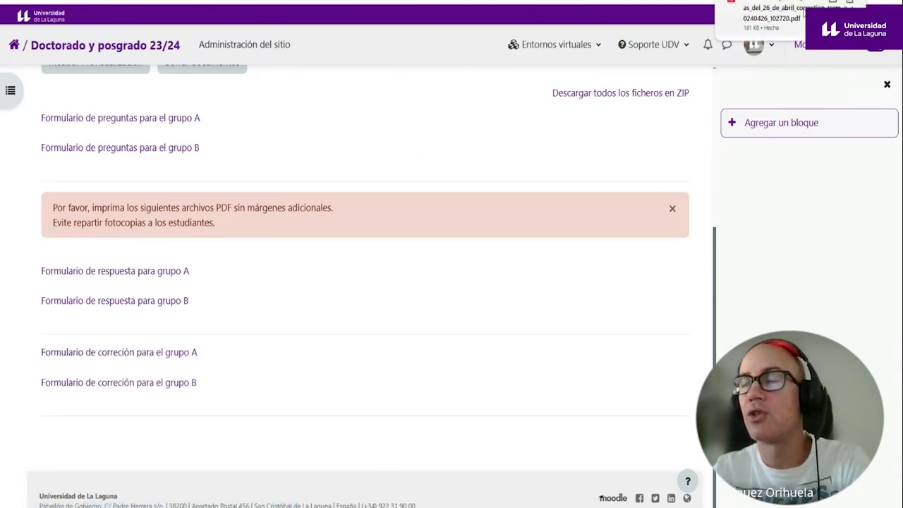
pyautogui.click(783, 15)
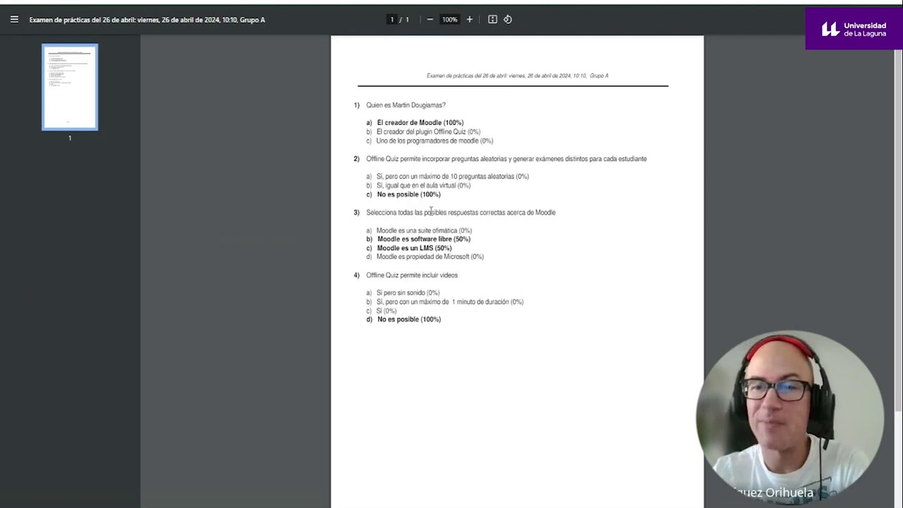
pyautogui.moveTo(356, 106); pyautogui.dragTo(460, 379)
pyautogui.click(445, 216)
pyautogui.moveTo(378, 122); pyautogui.dragTo(442, 123)
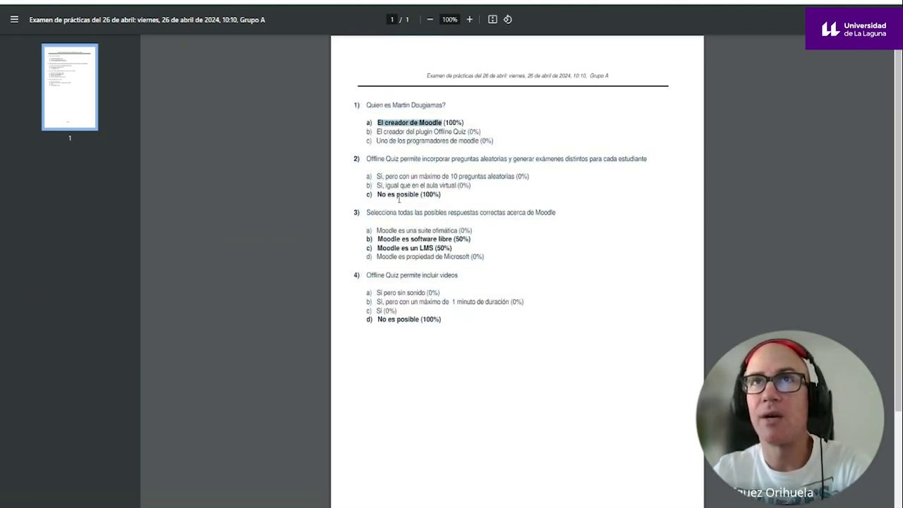
pyautogui.moveTo(366, 212); pyautogui.dragTo(487, 256)
pyautogui.click(425, 209)
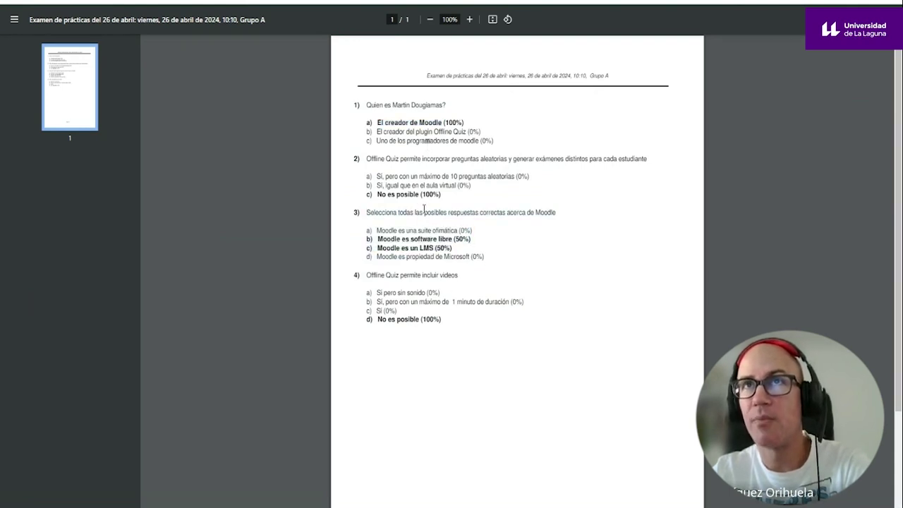
# Examine the answer percentages of questions 2 and 3 on the Grupo A correction form, and close the PDF
pyautogui.moveTo(422, 185); pyautogui.dragTo(381, 160)
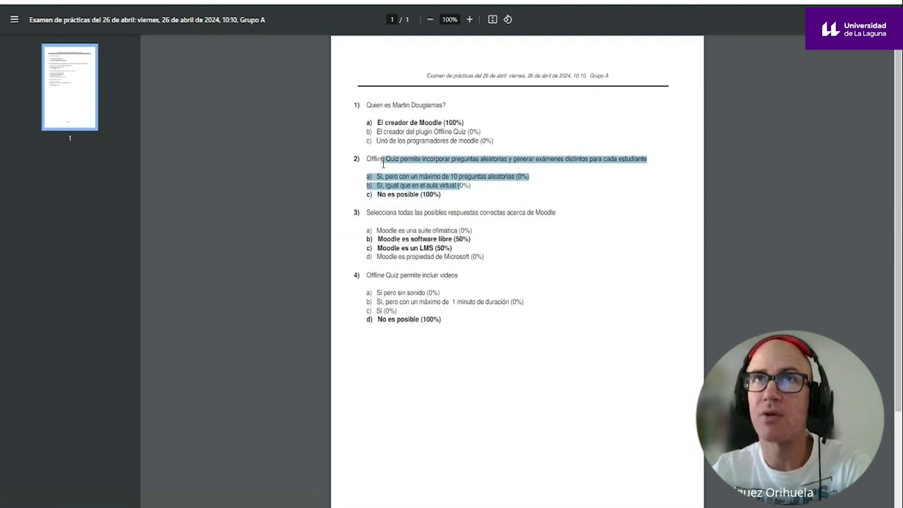
pyautogui.moveTo(376, 213); pyautogui.dragTo(499, 262)
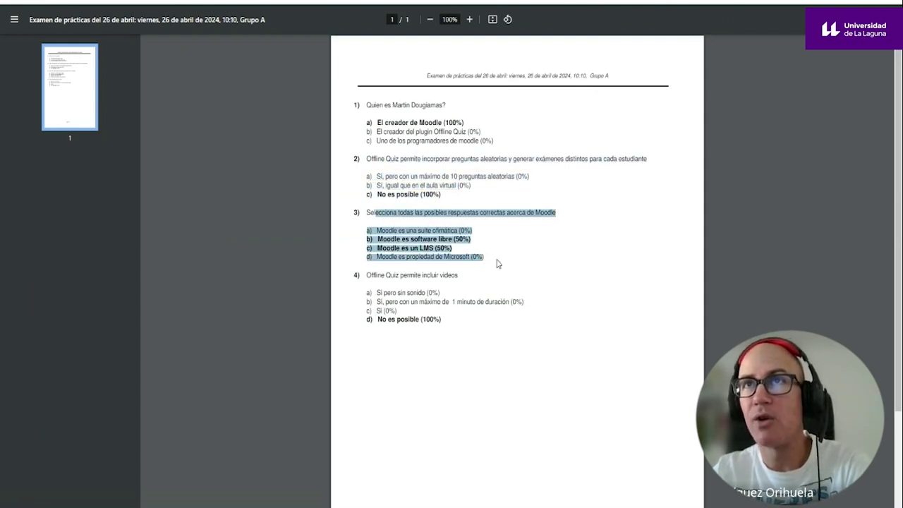
pyautogui.click(498, 263)
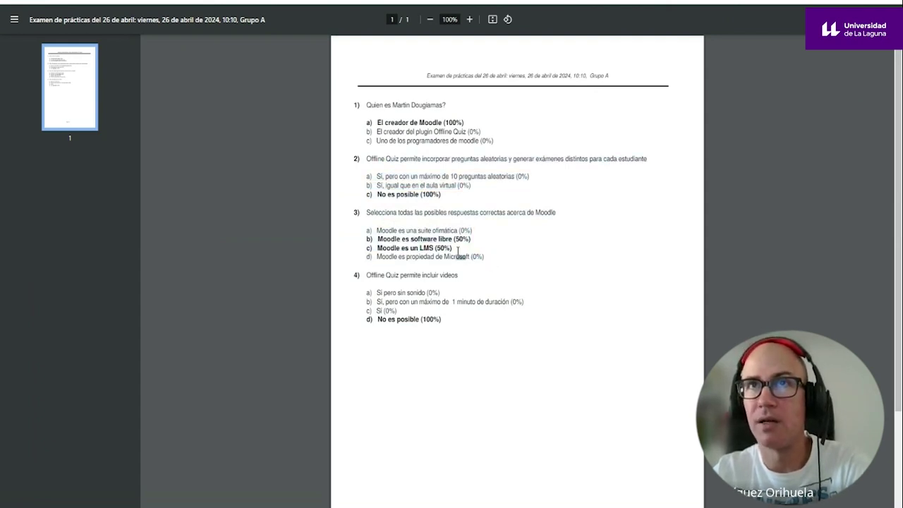
pyautogui.moveTo(458, 248); pyautogui.dragTo(385, 241)
pyautogui.click(433, 254)
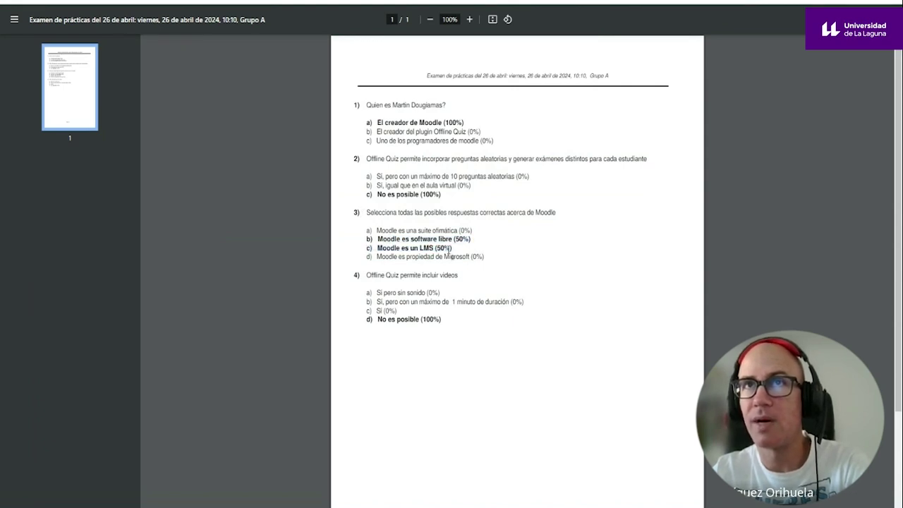
pyautogui.moveTo(452, 248); pyautogui.dragTo(377, 251)
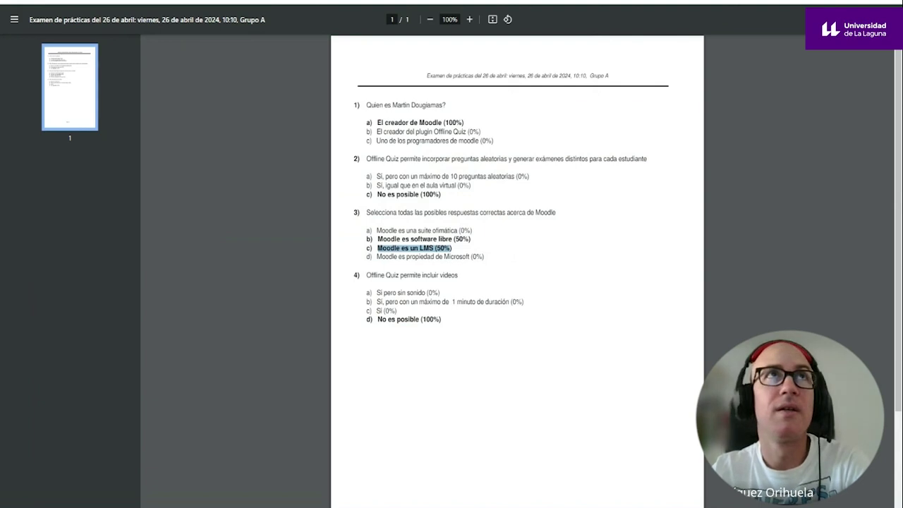
pyautogui.hotkey('ctrl', 'w')
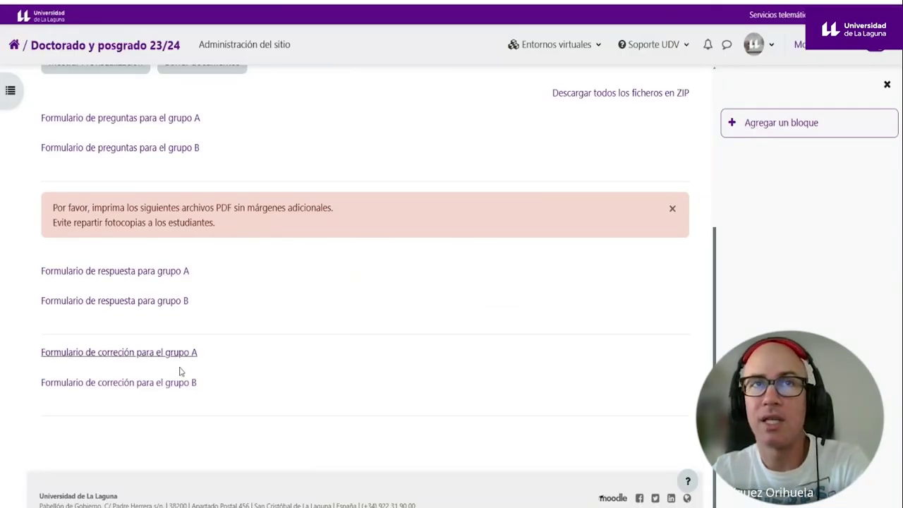
# Review the correction form links for both groups and the option to download all files as a ZIP
pyautogui.moveTo(229, 347); pyautogui.dragTo(42, 360)
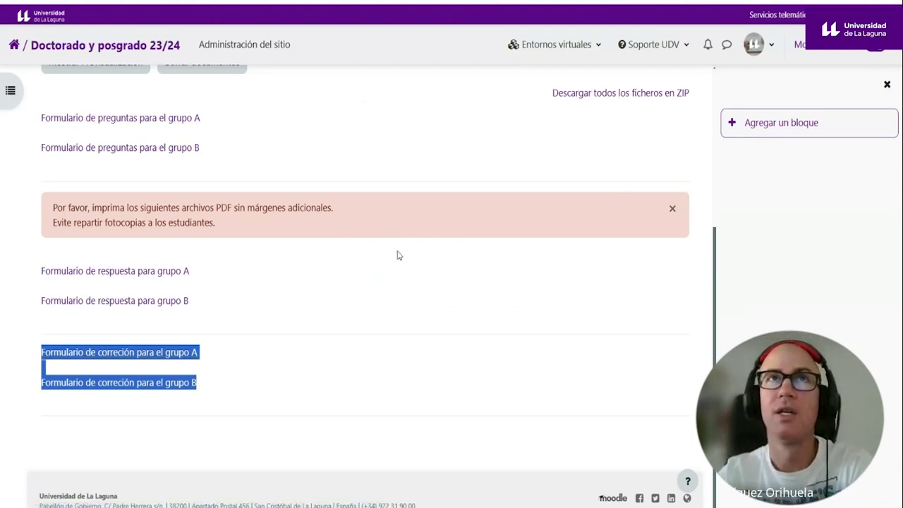
pyautogui.scroll(1, 397, 255)
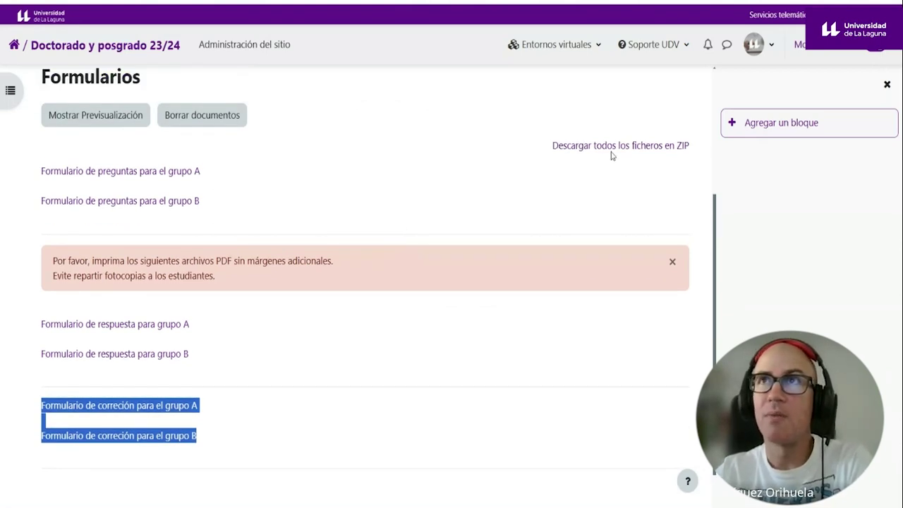
pyautogui.moveTo(539, 156); pyautogui.dragTo(576, 149)
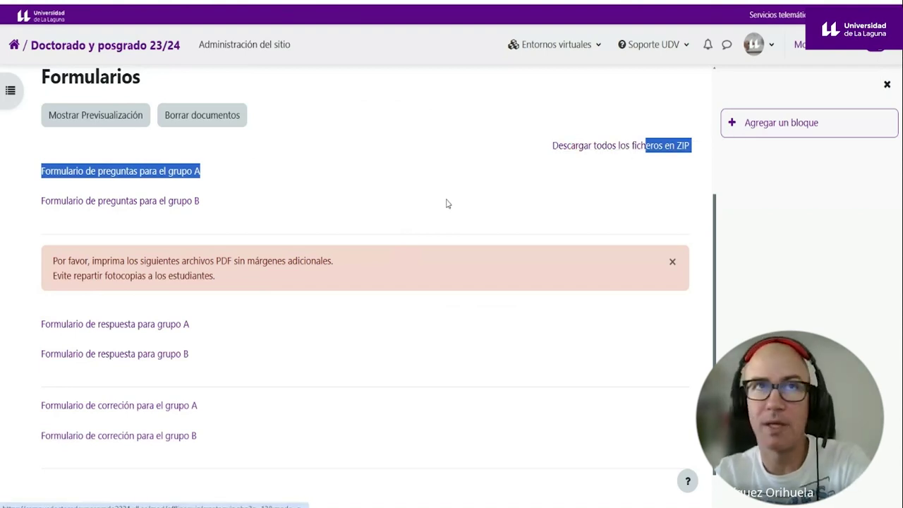
pyautogui.click(298, 197)
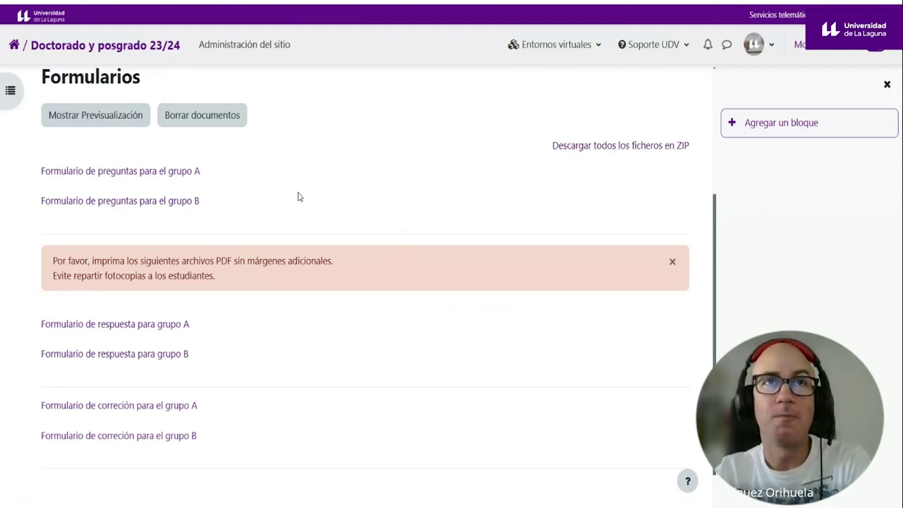
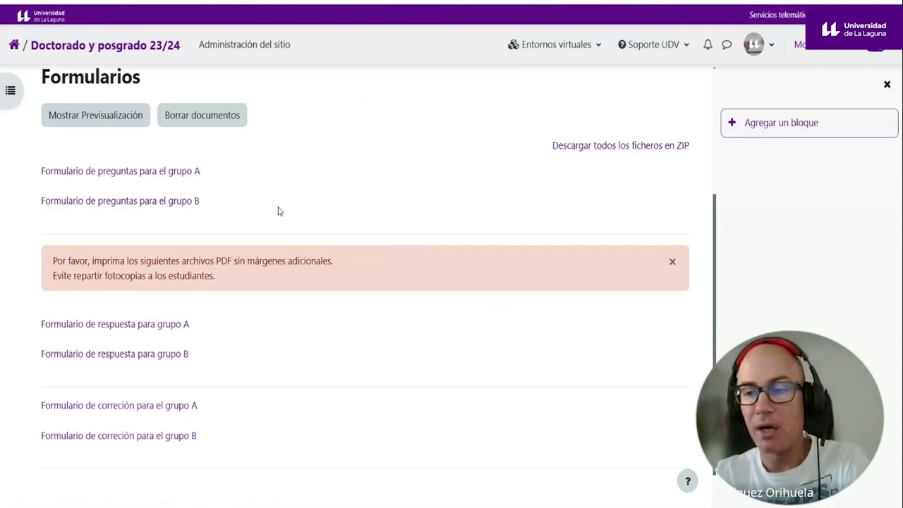
# Open the Grupo A question list from the quiz overview, review its notice about the forms, and select Pregunta1_multirespuesta to check the editing options
pyautogui.scroll(3, 276, 210)
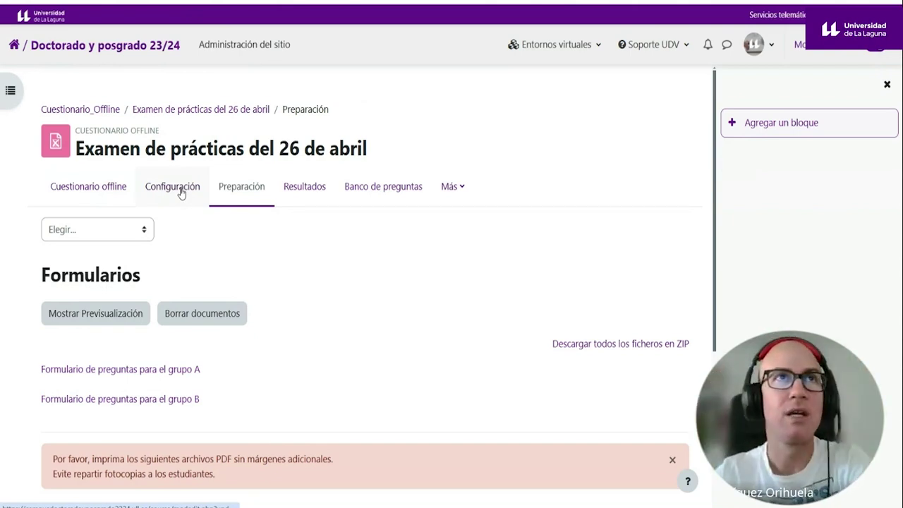
pyautogui.click(101, 194)
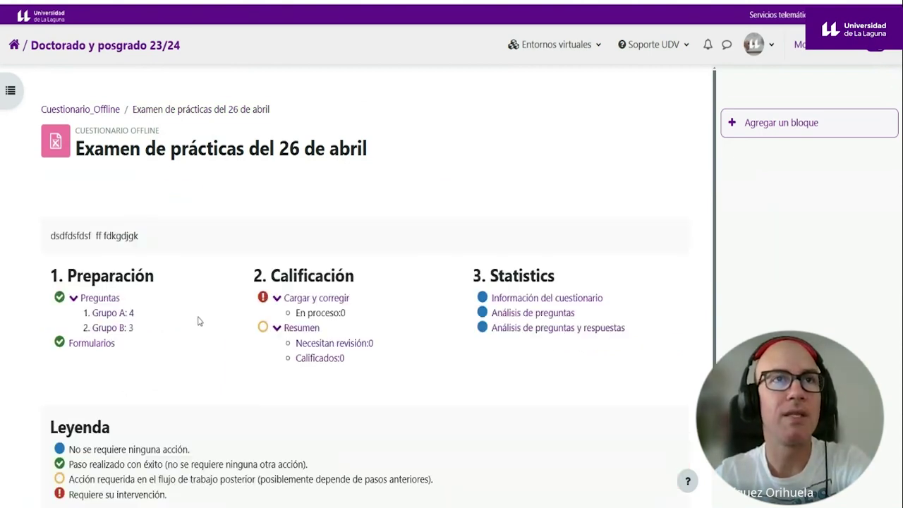
pyautogui.click(118, 313)
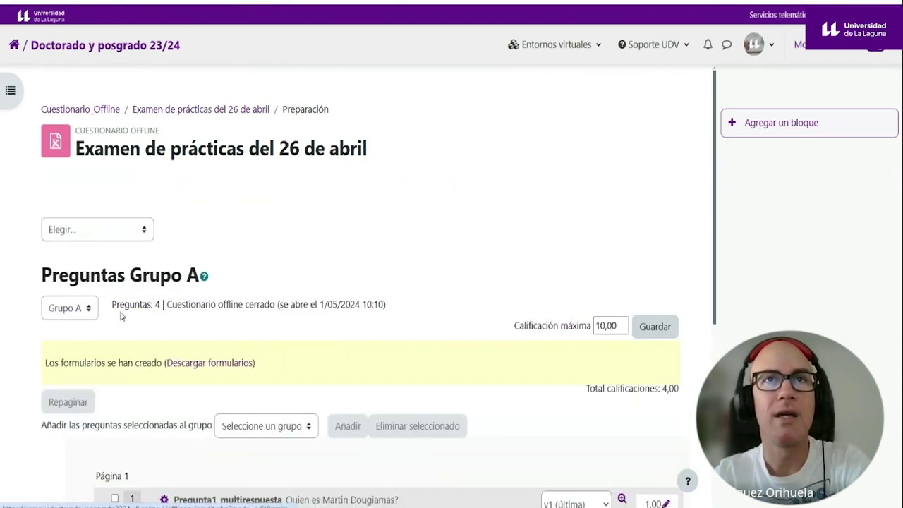
pyautogui.scroll(-3, 282, 313)
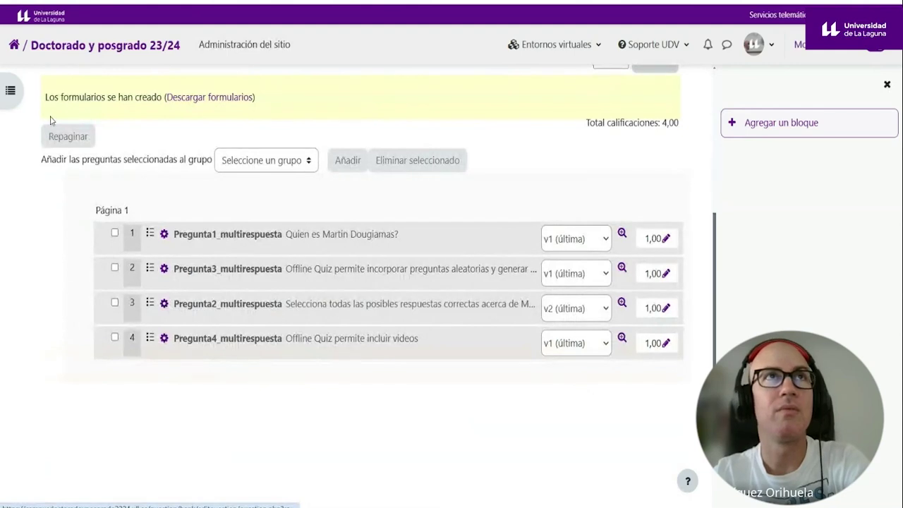
pyautogui.moveTo(62, 98); pyautogui.dragTo(161, 99)
pyautogui.scroll(2, 252, 161)
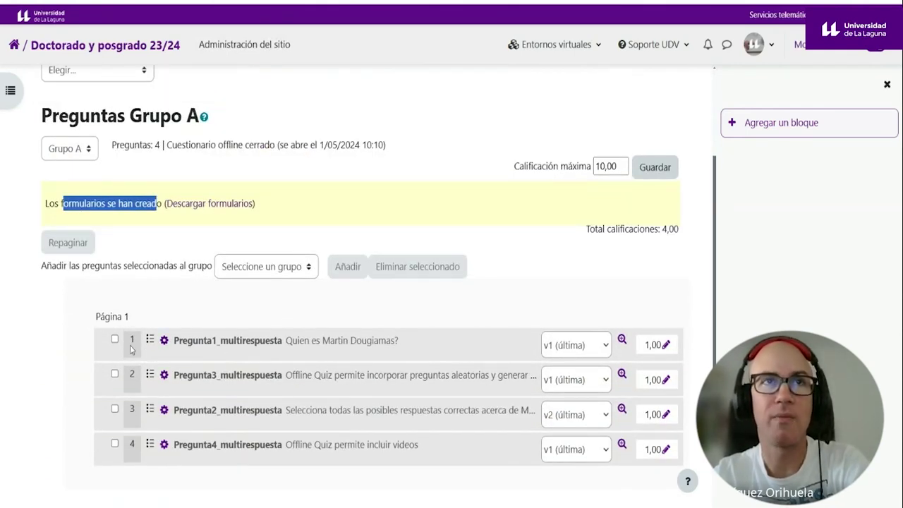
pyautogui.click(114, 339)
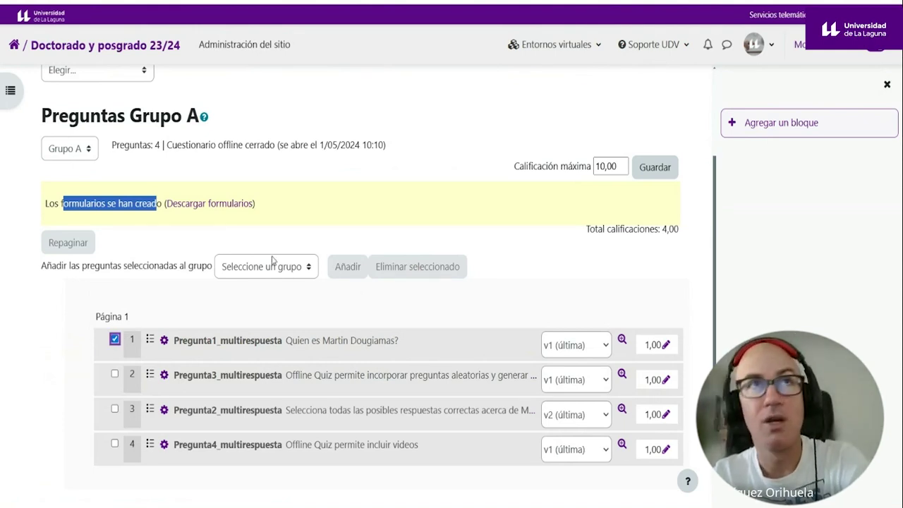
# Open the quiz settings and examine the number of groups and the options for shuffling questions and answers
pyautogui.scroll(3, 162, 162)
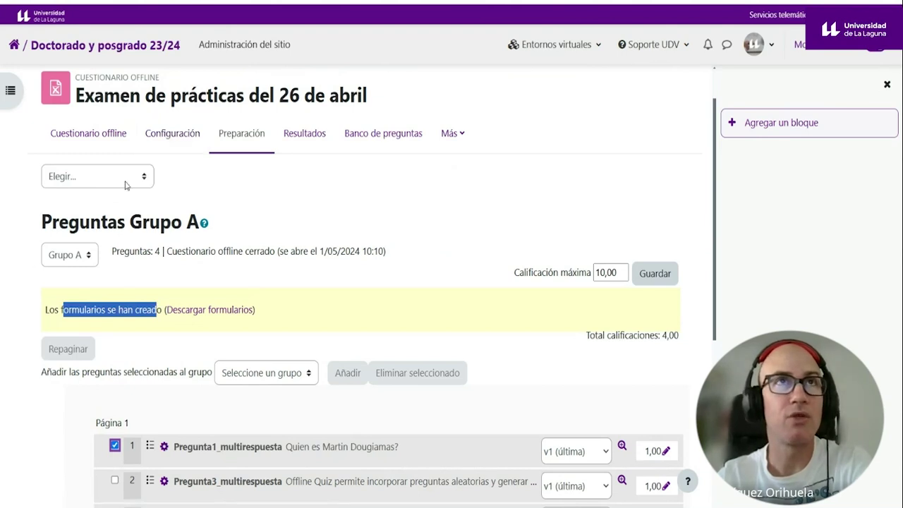
pyautogui.click(157, 137)
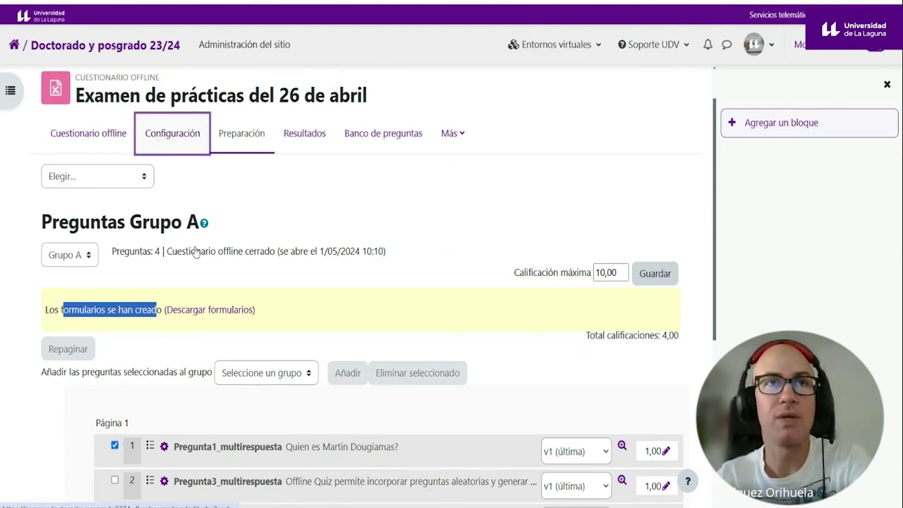
pyautogui.scroll(-5, 200, 290)
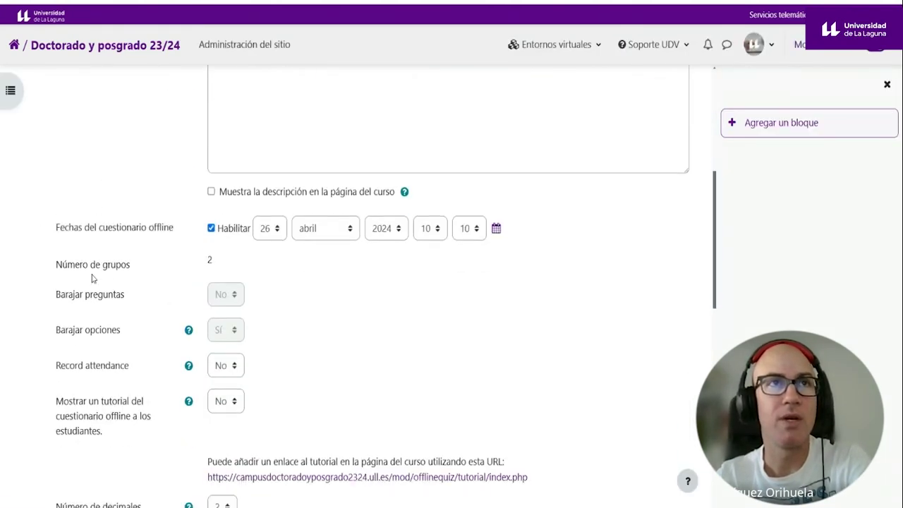
pyautogui.moveTo(93, 276); pyautogui.dragTo(189, 276)
pyautogui.click(216, 272)
pyautogui.click(339, 333)
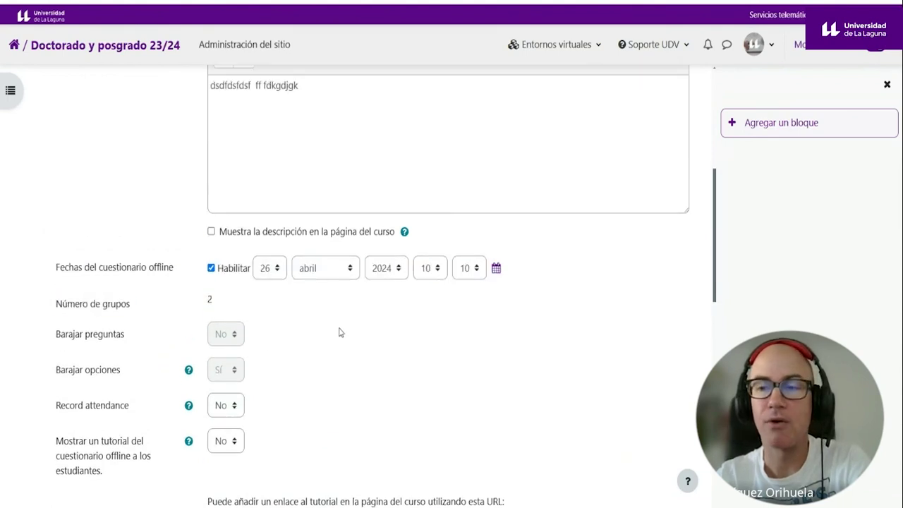
# Return to the quiz overview, open Formularios, delete the existing form documents with confirmation, and create the forms again
pyautogui.scroll(10, 233, 339)
pyautogui.click(95, 177)
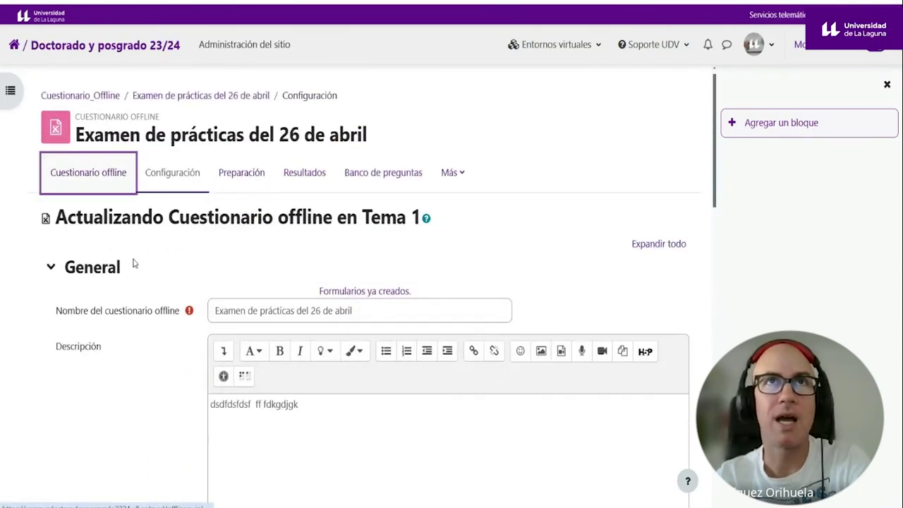
pyautogui.scroll(-1, 212, 332)
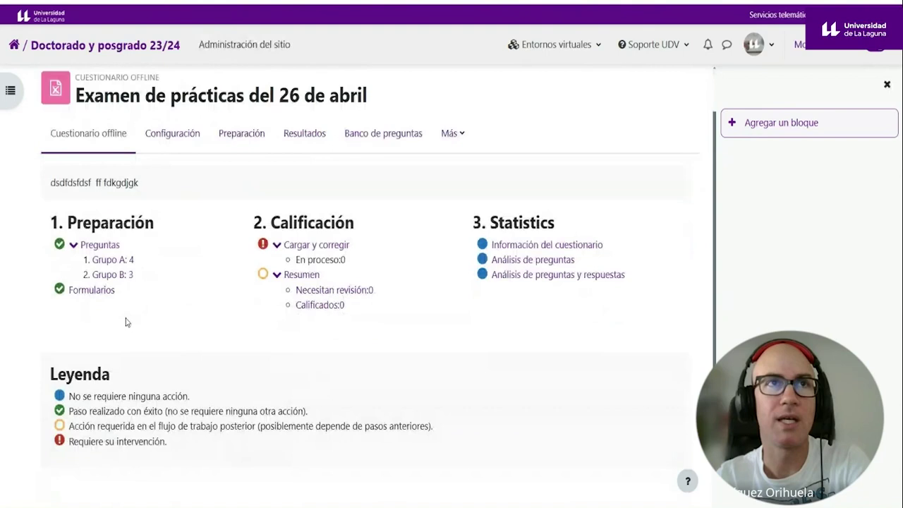
pyautogui.click(93, 299)
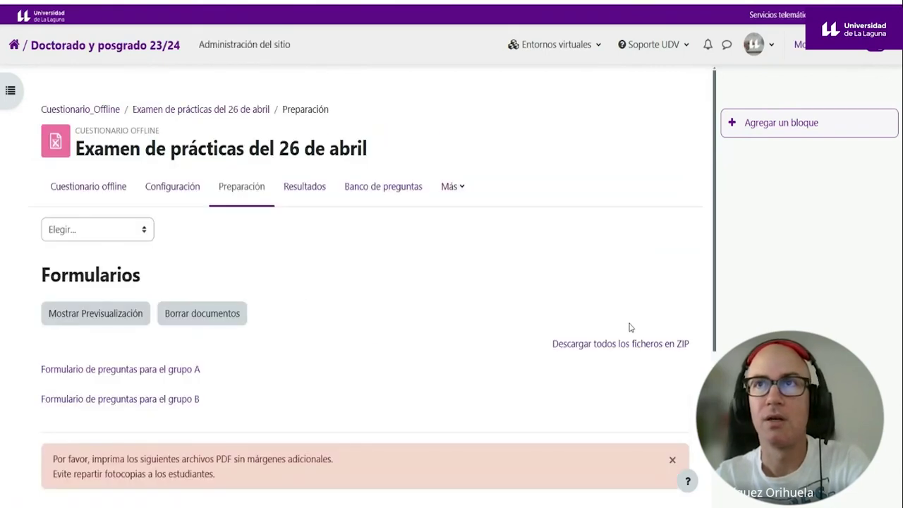
pyautogui.click(201, 315)
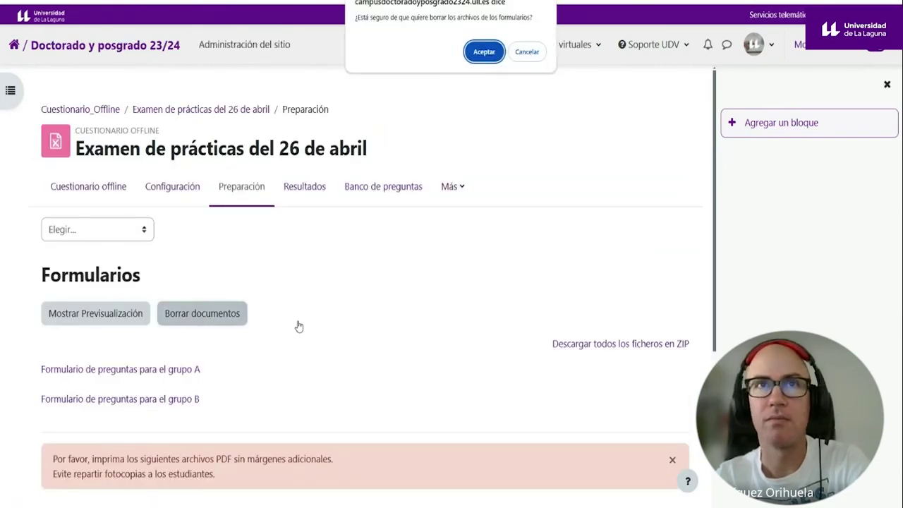
pyautogui.click(482, 52)
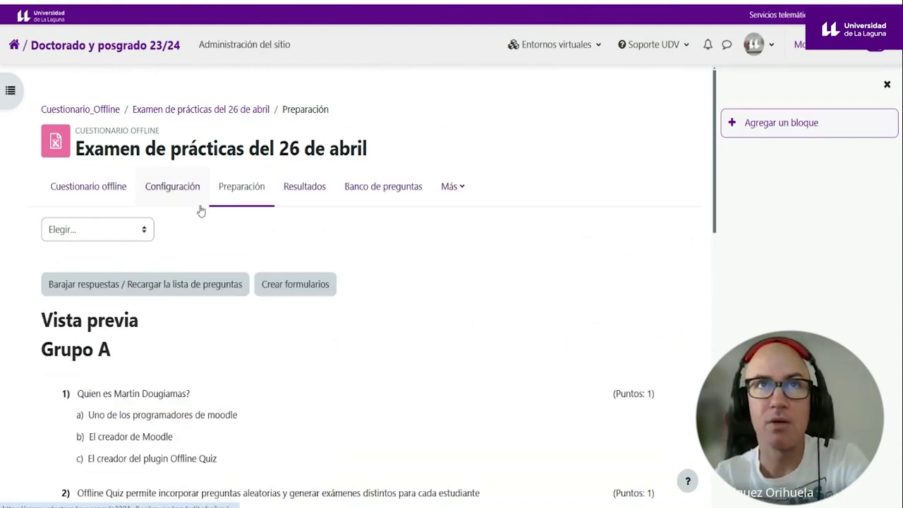
pyautogui.click(315, 282)
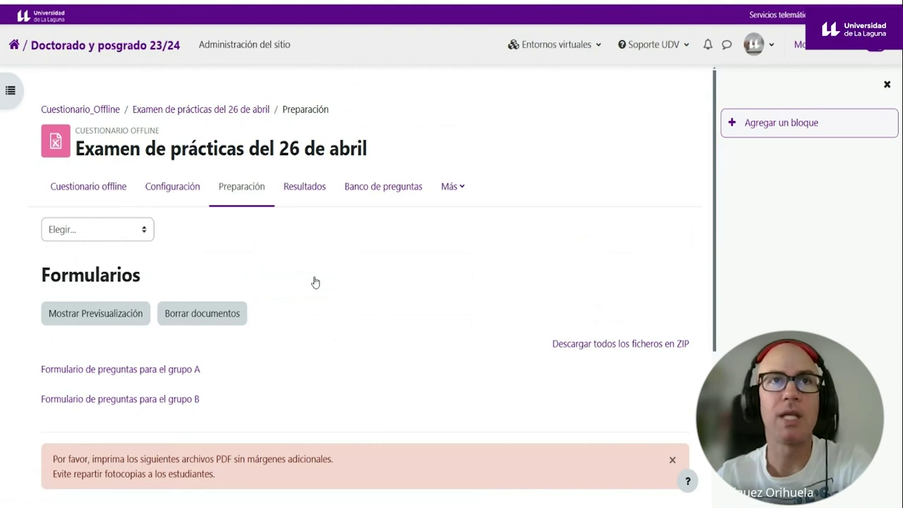
# Open the overview page of the offline quiz "Examen de prácticas del 26 de abril" and review its Preparación section
pyautogui.click(82, 189)
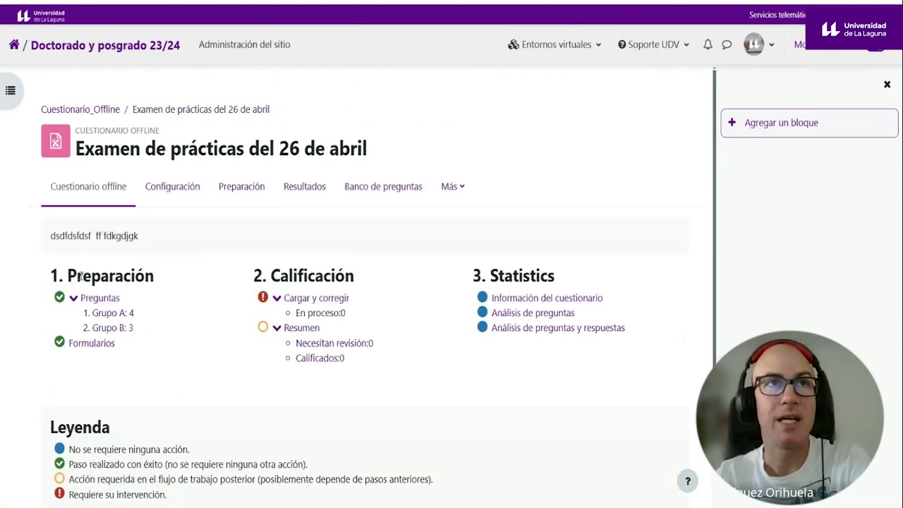
pyautogui.moveTo(82, 275); pyautogui.dragTo(126, 357)
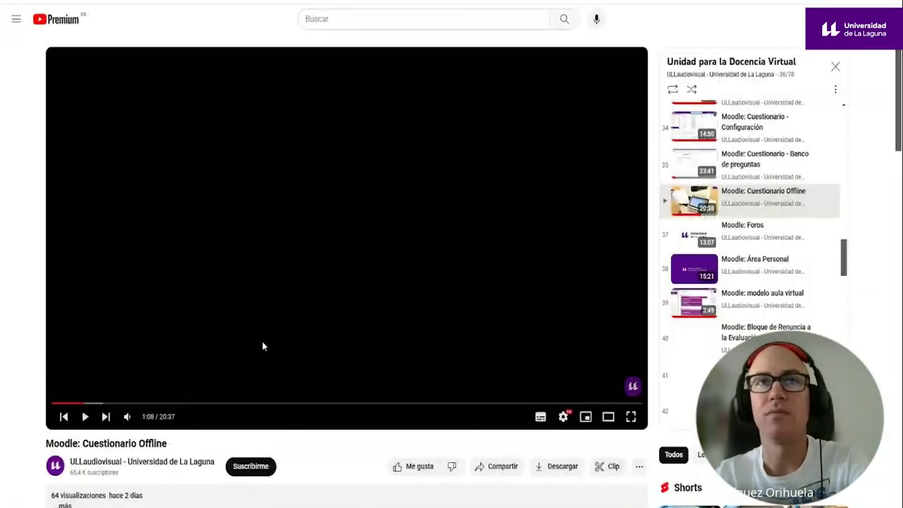
# Switch to the YouTube video "Moodle: Cuestionario Offline" and seek to the photocopier scene at about 12:31
pyautogui.click(300, 406)
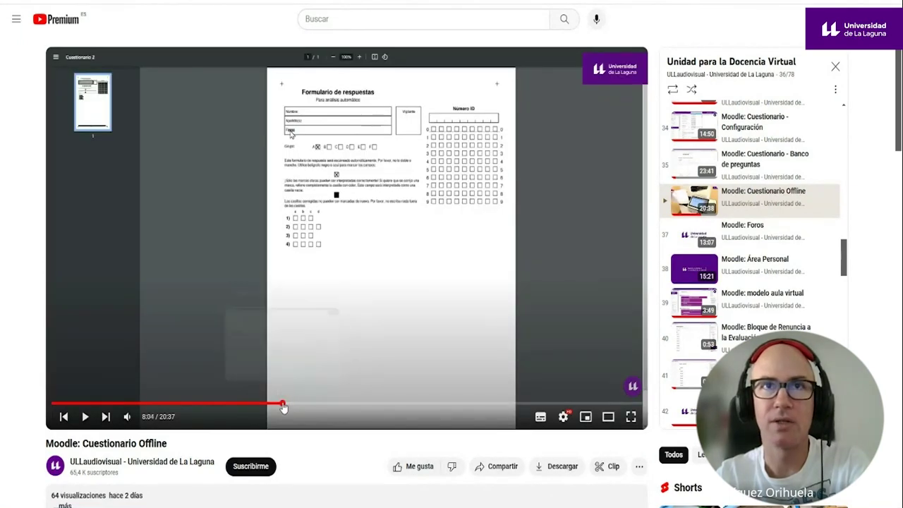
pyautogui.click(307, 404)
pyautogui.click(352, 406)
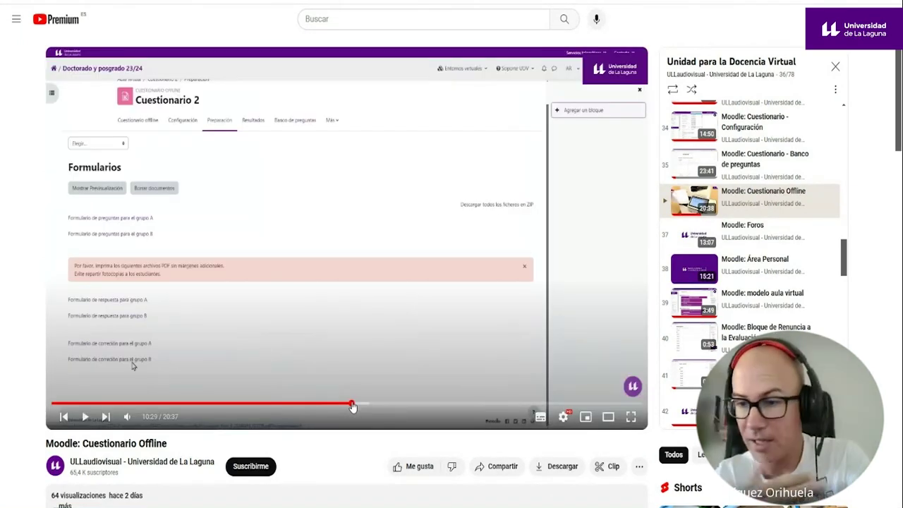
pyautogui.click(387, 406)
pyautogui.click(408, 407)
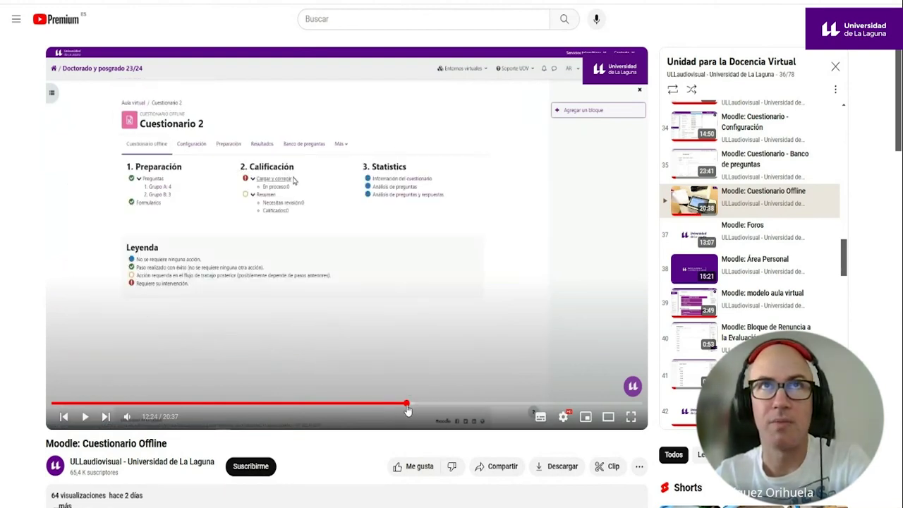
pyautogui.click(398, 406)
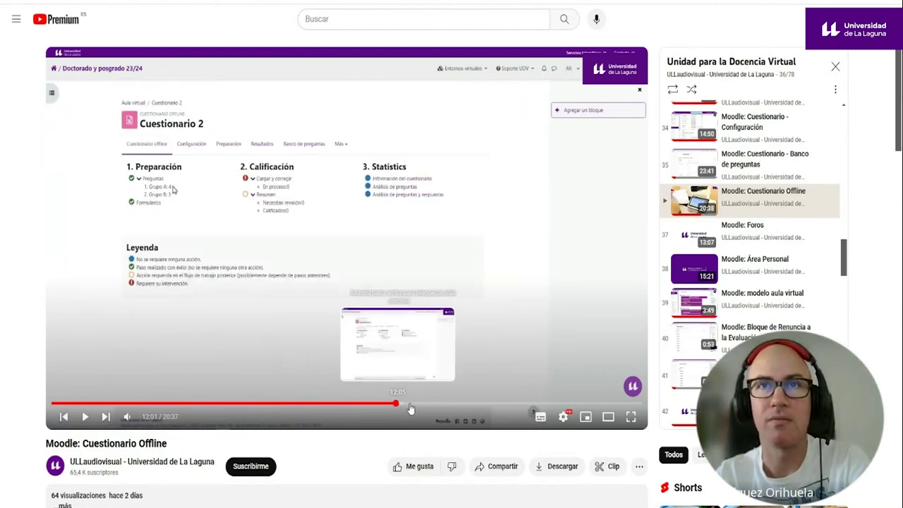
pyautogui.click(363, 406)
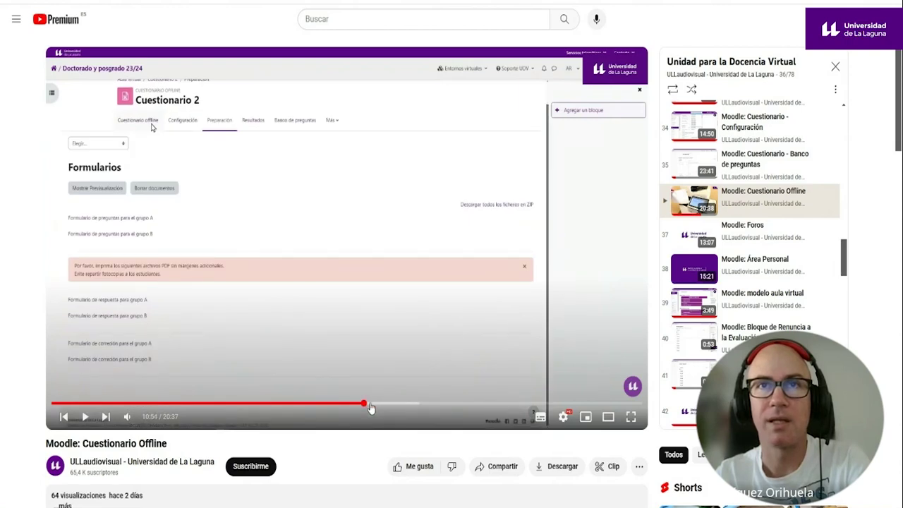
pyautogui.moveTo(370, 408); pyautogui.dragTo(410, 408)
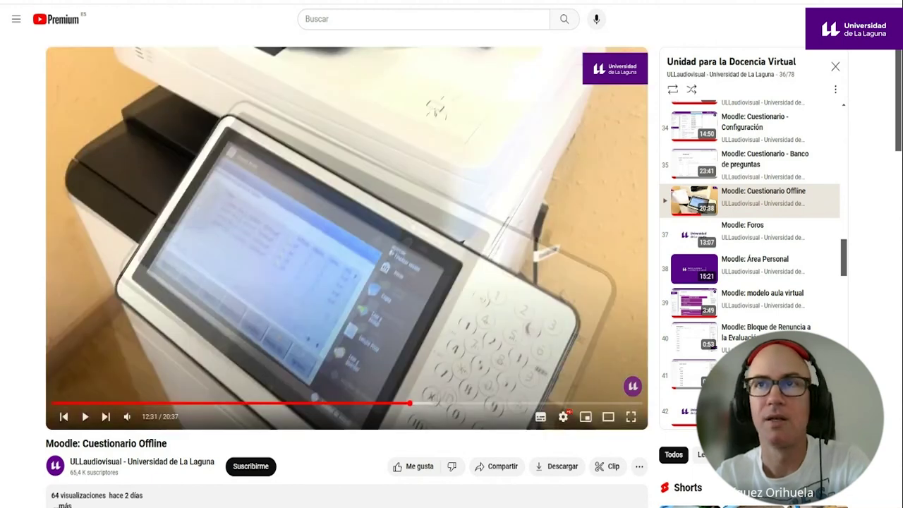
# Mute the video and play the photocopier's Secure Print scene, replaying it from 12:28 and pausing at 12:42
pyautogui.click(128, 416)
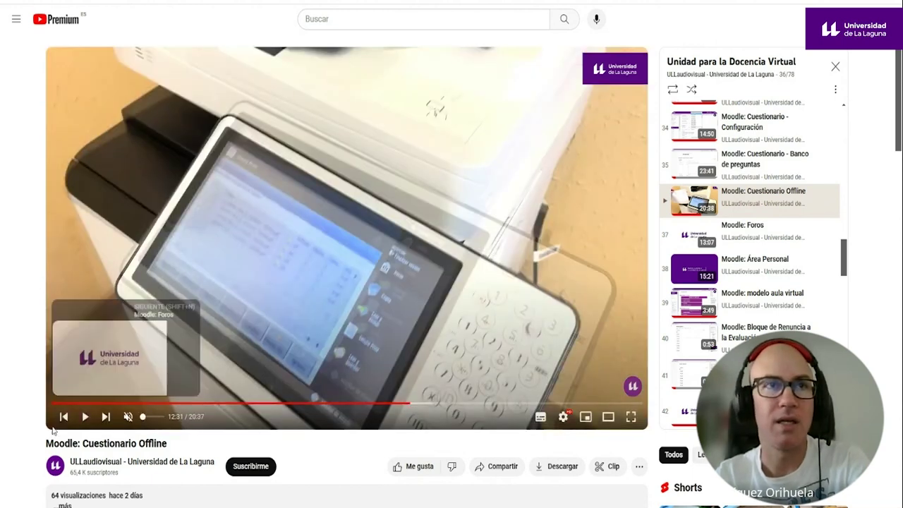
pyautogui.click(86, 418)
pyautogui.click(86, 417)
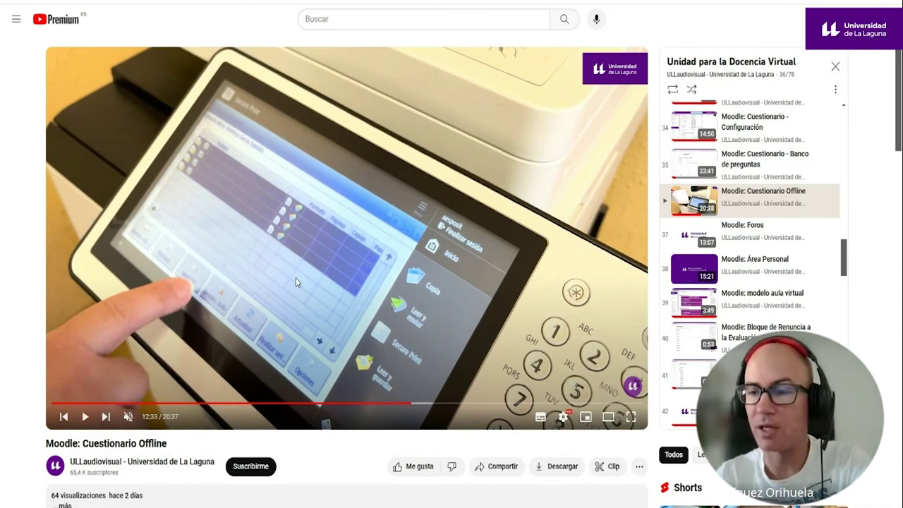
pyautogui.click(409, 407)
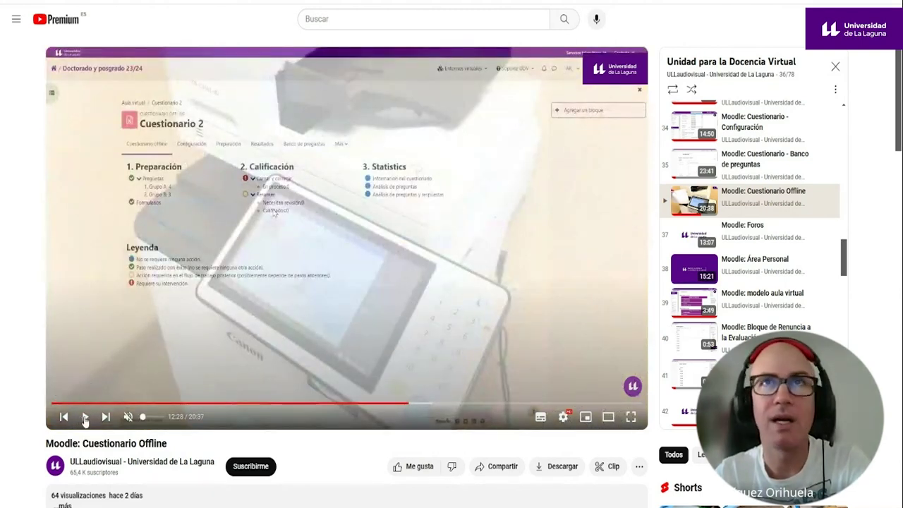
pyautogui.click(85, 417)
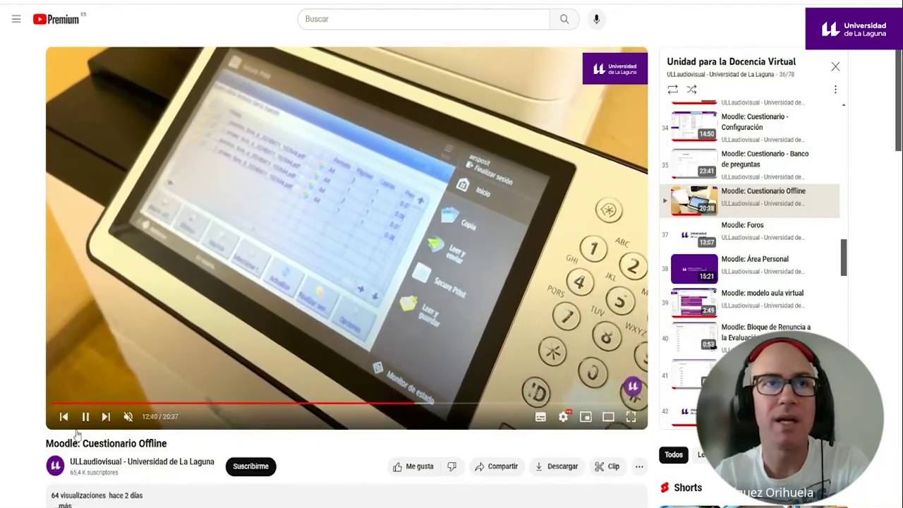
pyautogui.click(343, 312)
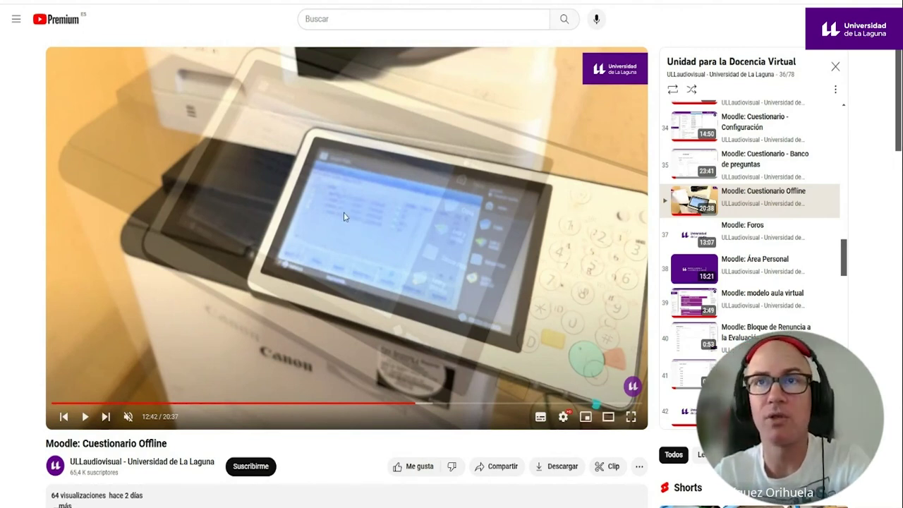
# Play the video up to 13:31 with pauses at 13:04 and 13:15, examining how the answer form's header is filled in
pyautogui.click(84, 417)
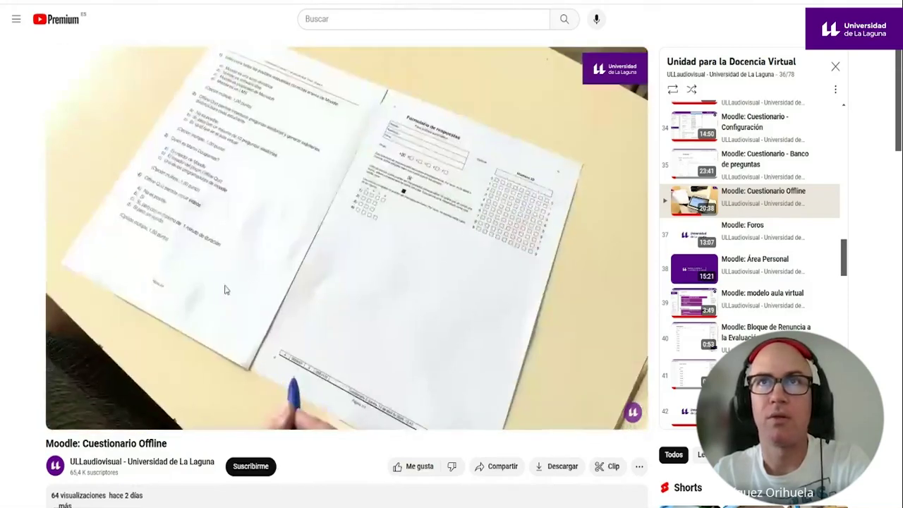
pyautogui.click(84, 421)
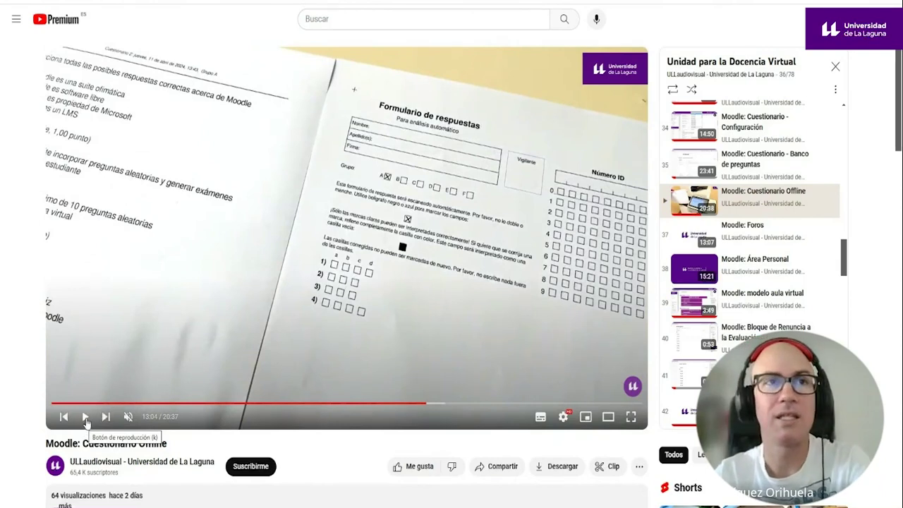
pyautogui.click(86, 421)
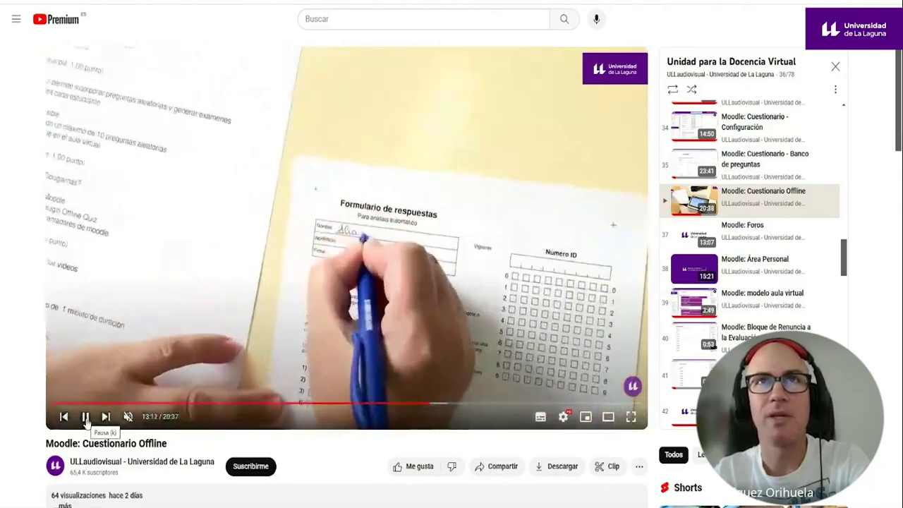
pyautogui.click(85, 421)
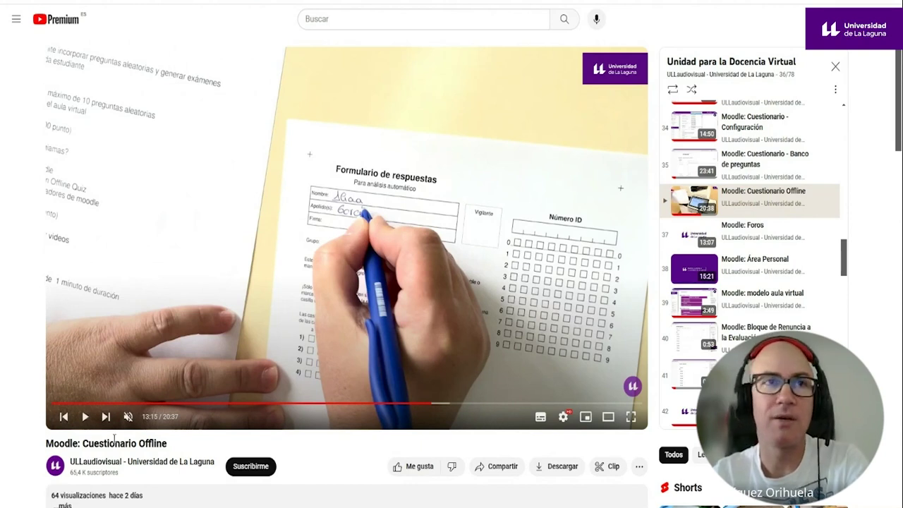
pyautogui.click(86, 418)
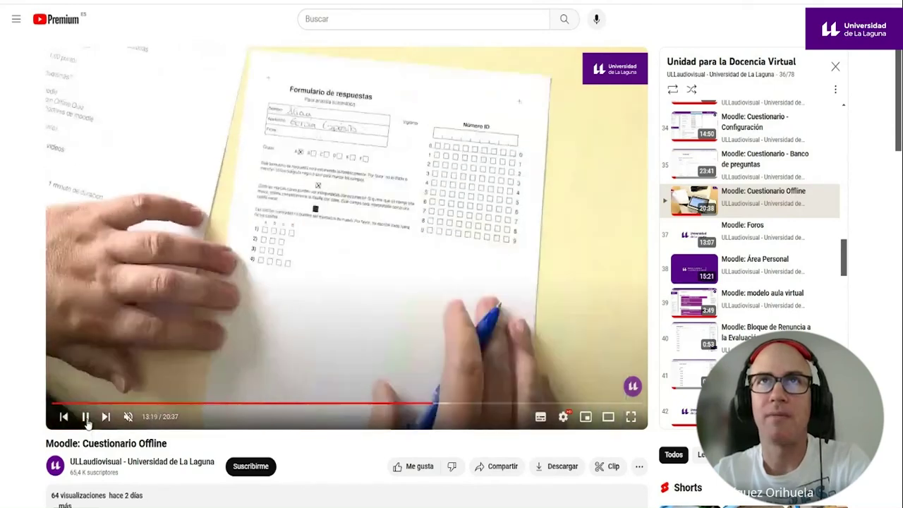
pyautogui.click(85, 418)
pyautogui.click(85, 418)
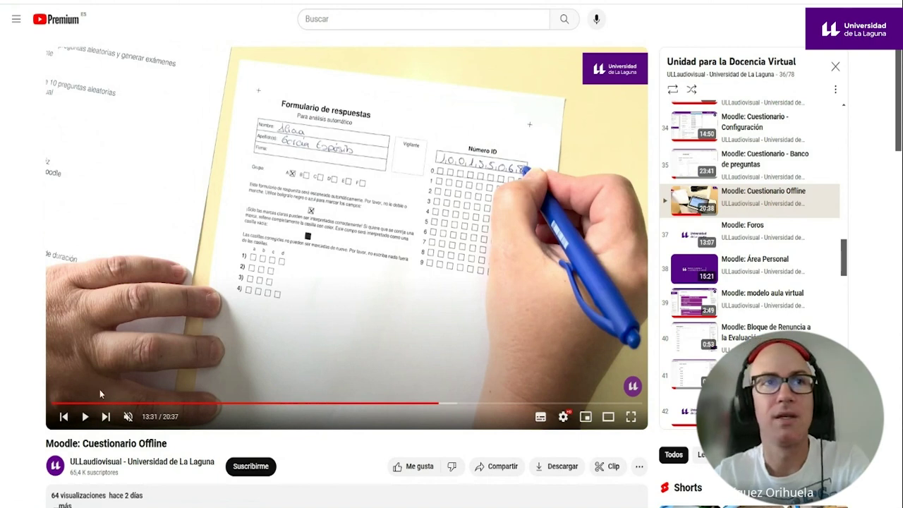
# Play the part where the ID number boxes are marked on the answer form, pausing at 13:33, 13:40 and 13:58
pyautogui.click(85, 417)
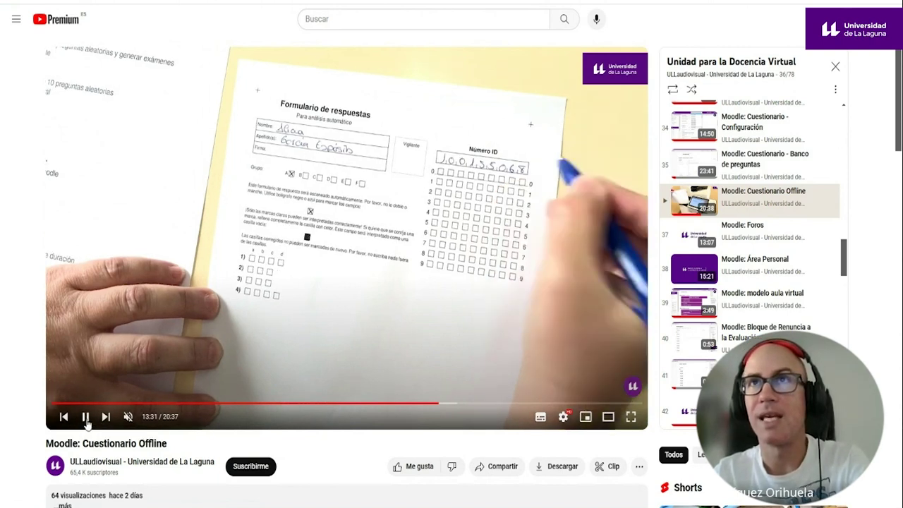
pyautogui.click(85, 417)
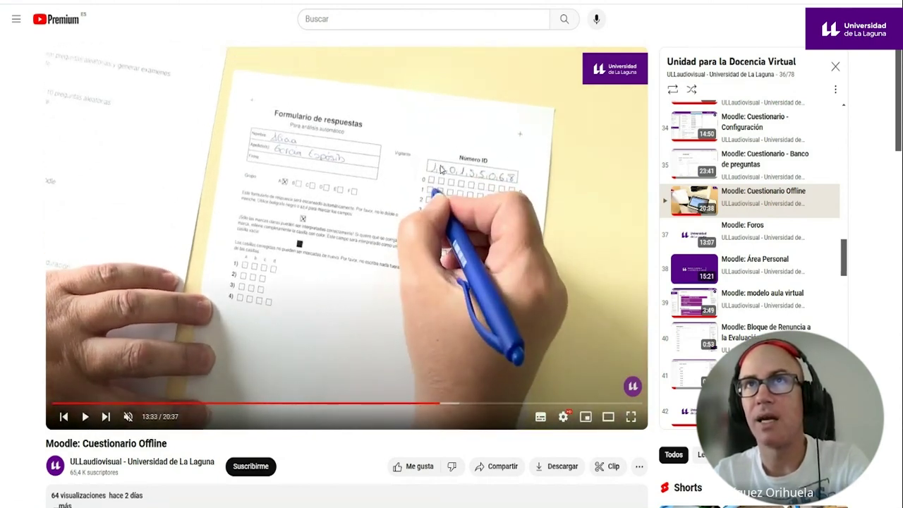
pyautogui.click(86, 417)
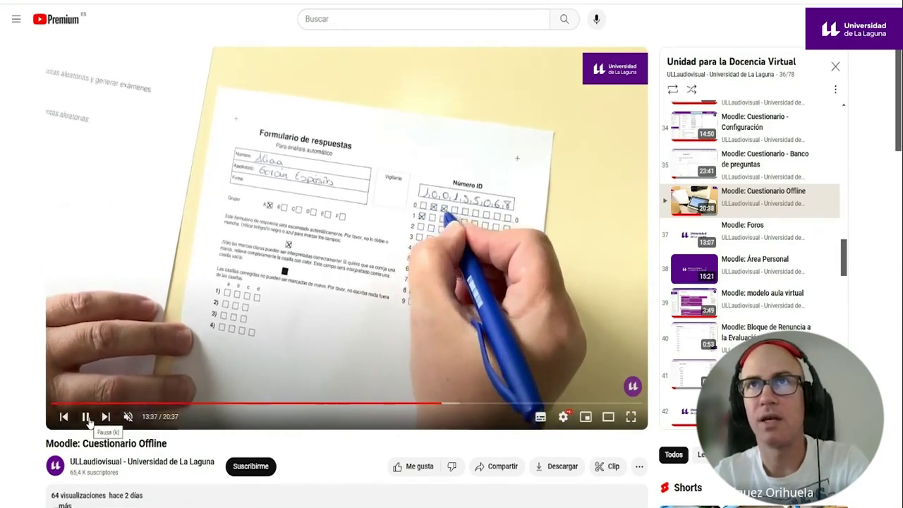
pyautogui.click(85, 417)
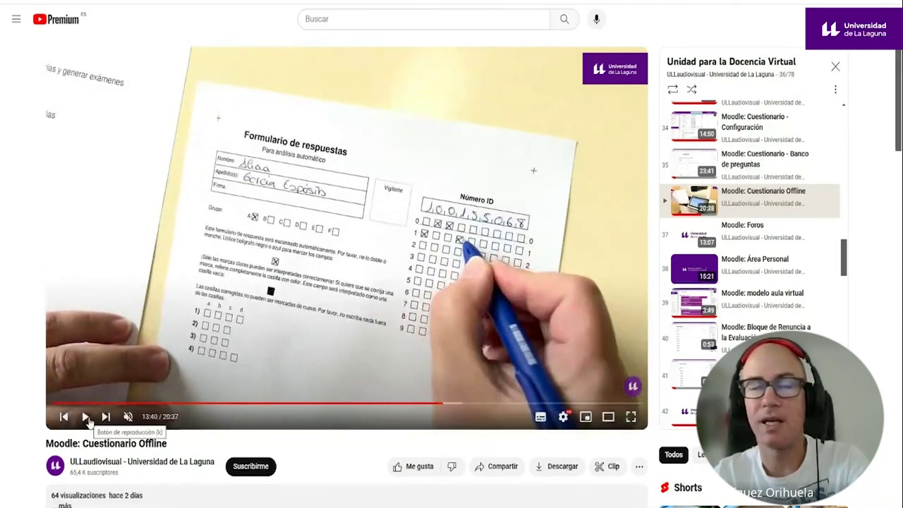
pyautogui.moveTo(106, 417)
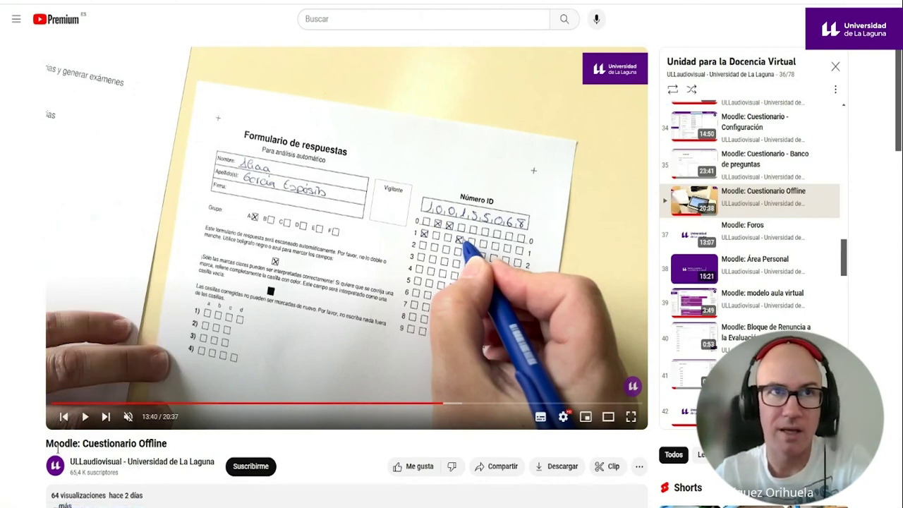
pyautogui.click(85, 418)
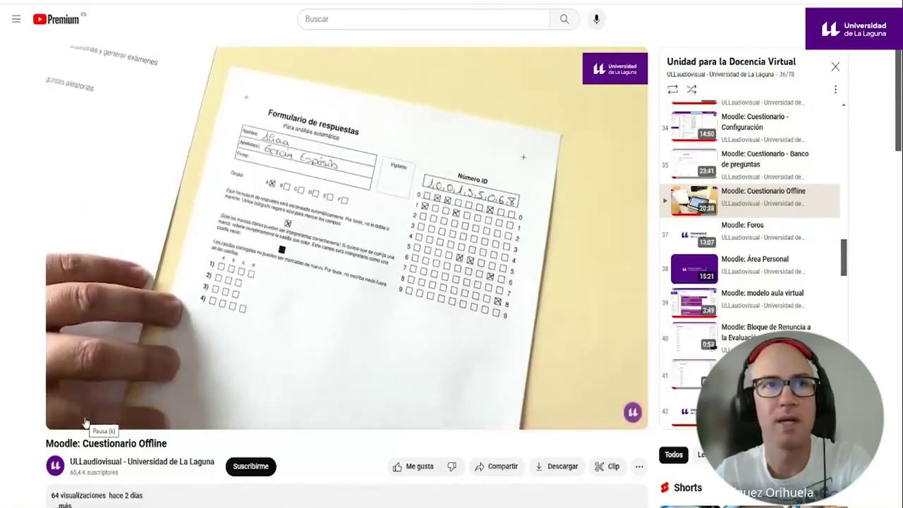
pyautogui.click(86, 418)
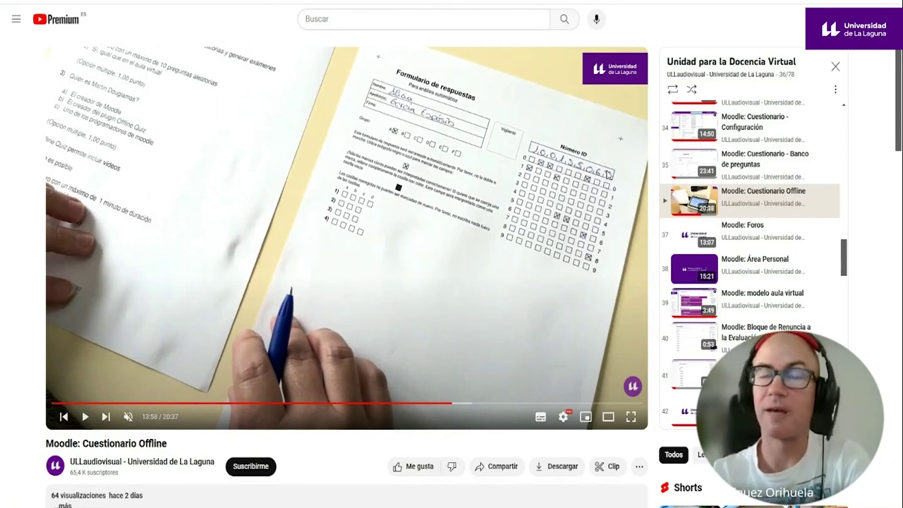
# Resume the video through to the identification at the photocopier, pausing at 14:36 and 14:38
pyautogui.click(107, 374)
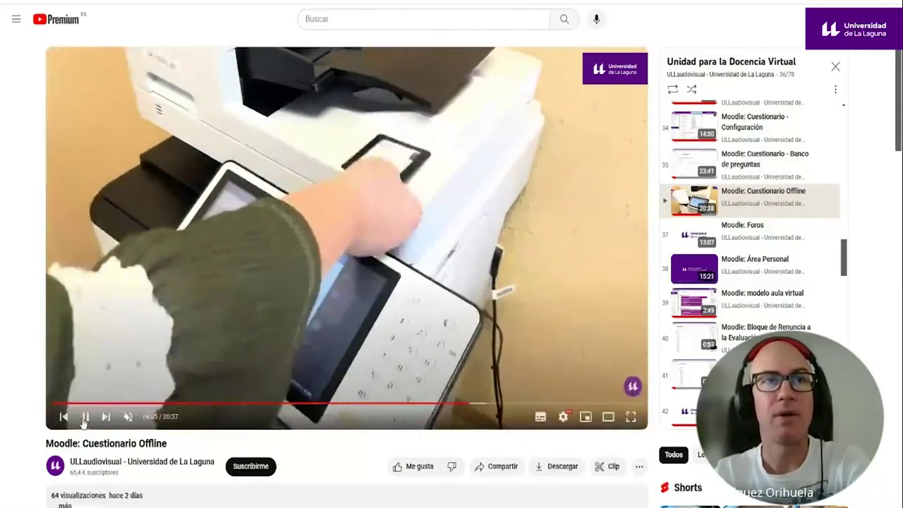
pyautogui.click(85, 417)
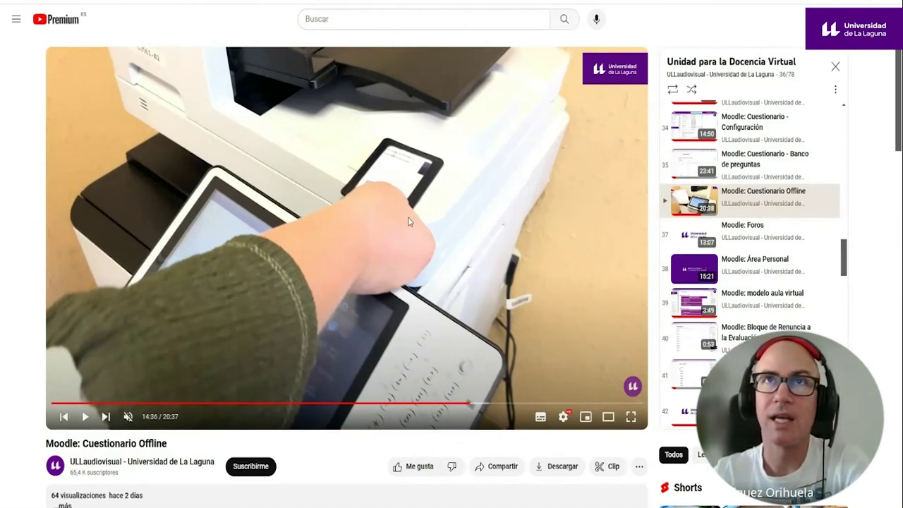
pyautogui.click(85, 419)
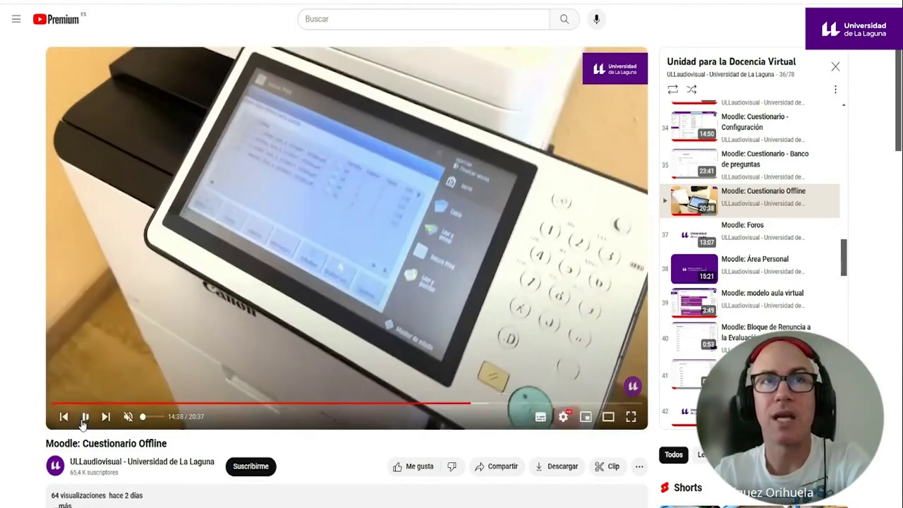
pyautogui.click(86, 418)
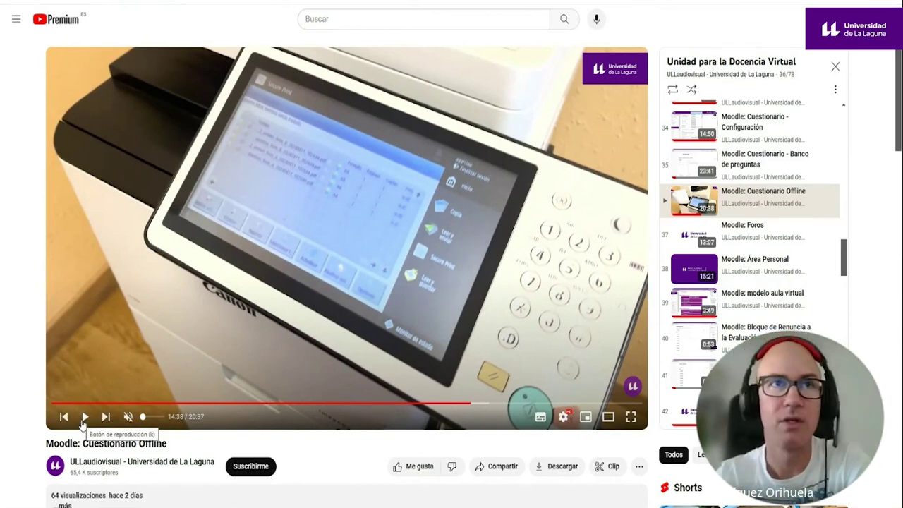
# Replay the video from 14:37, pausing at 14:41 on the completed answer sheets, and continue to their placement in the photocopier's feeder
pyautogui.click(84, 420)
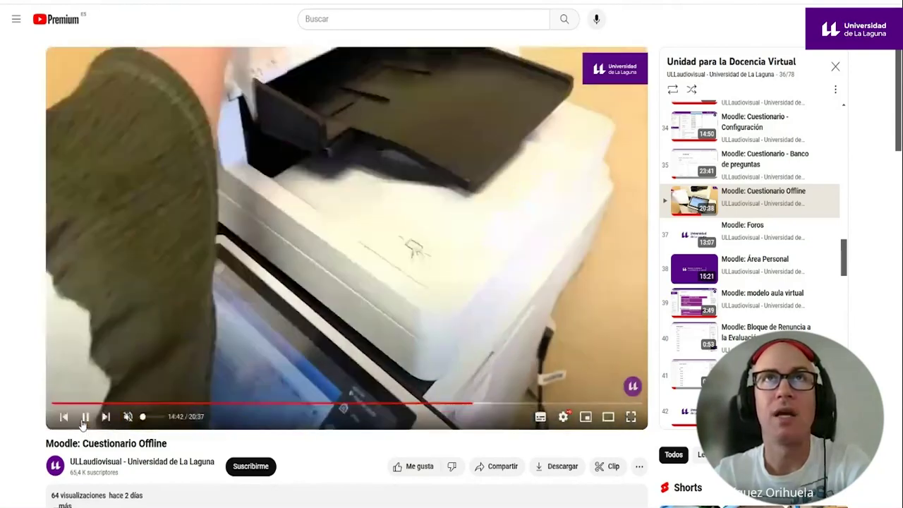
pyautogui.click(84, 419)
pyautogui.click(470, 405)
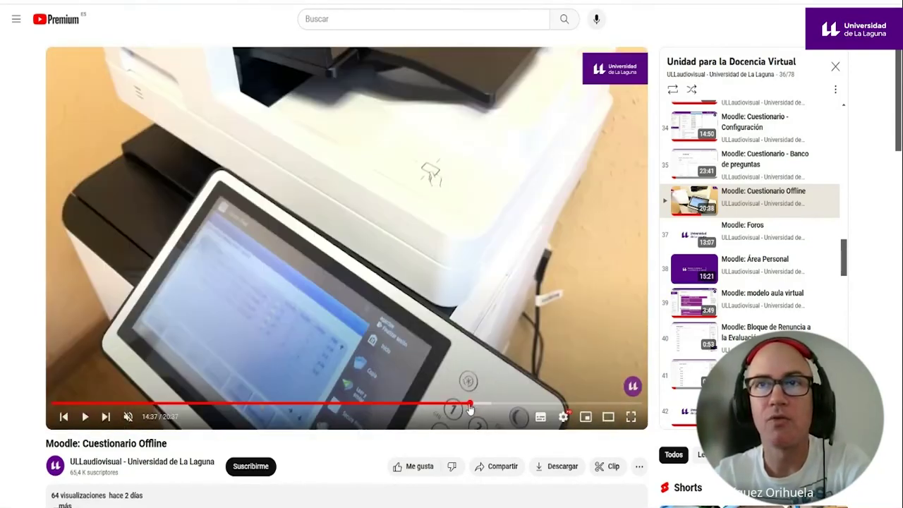
pyautogui.click(86, 417)
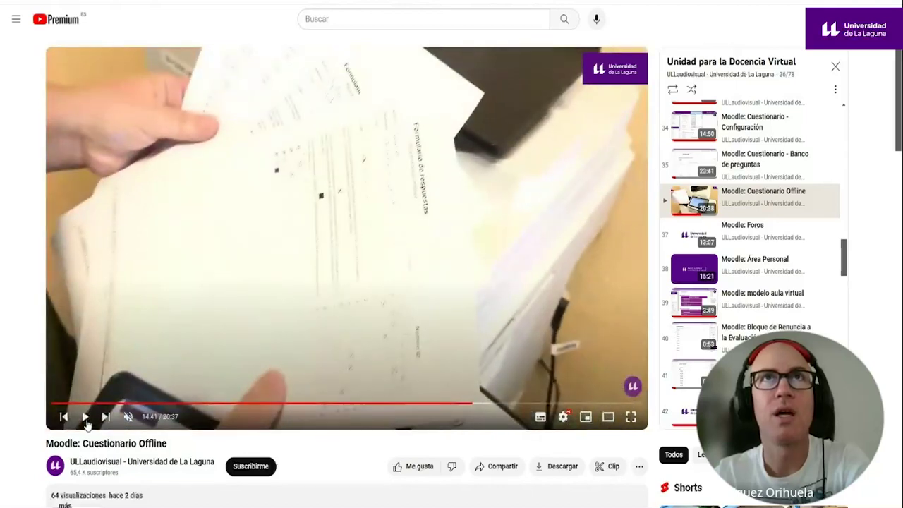
pyautogui.click(85, 417)
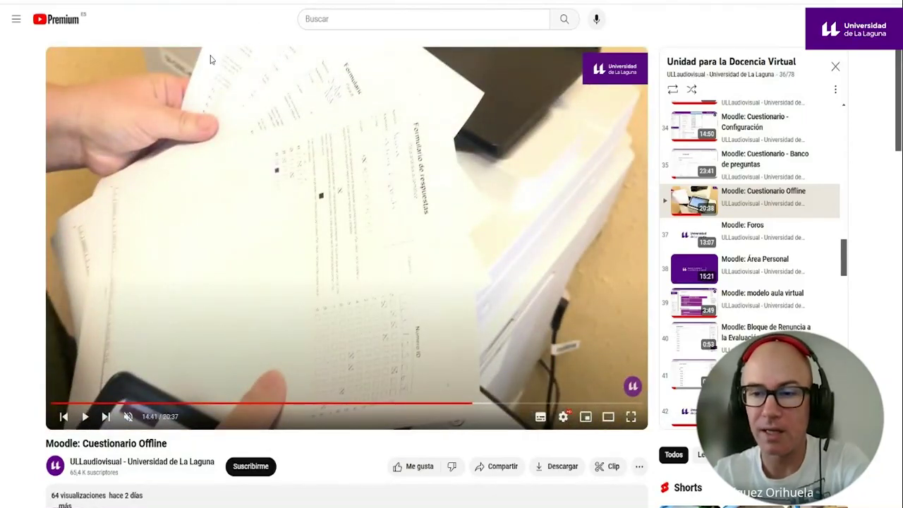
pyautogui.click(85, 417)
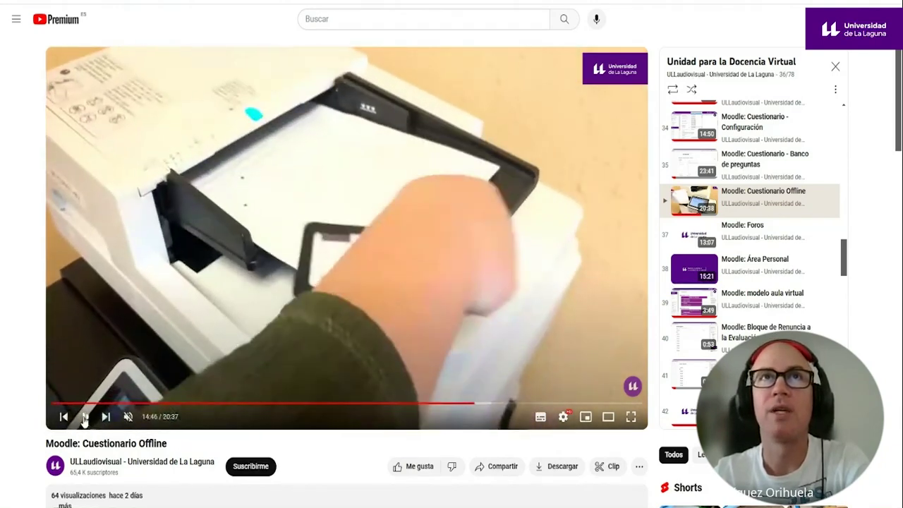
# Play the photocopier scanning part of the video through to the Cuestionario 2 page, pausing at 14:46 and 14:56
pyautogui.click(85, 417)
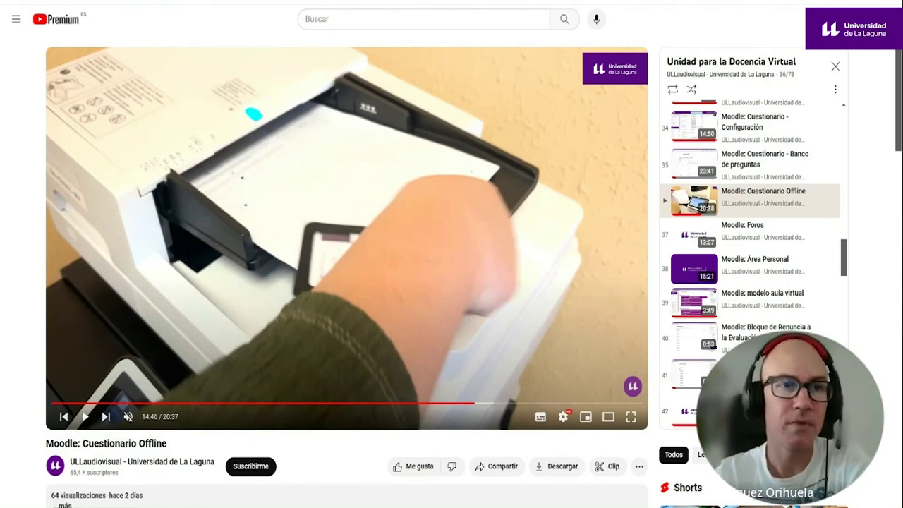
pyautogui.click(84, 417)
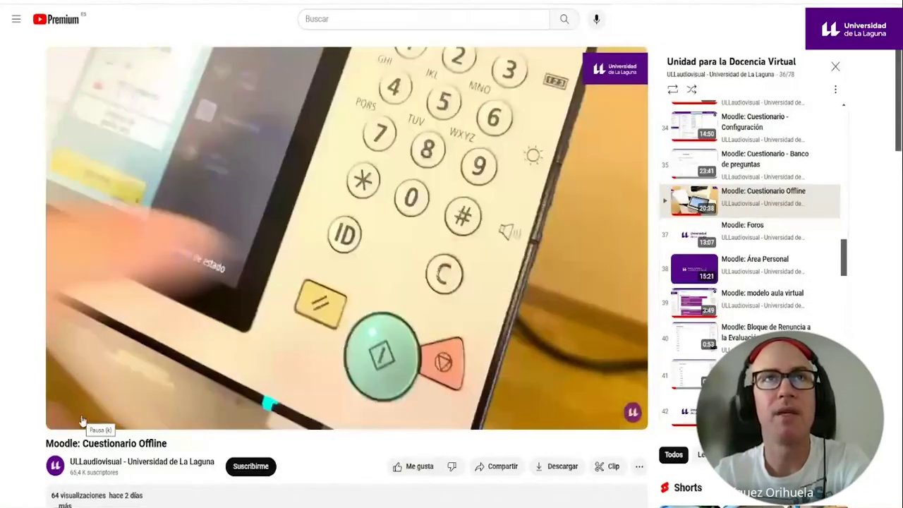
pyautogui.click(83, 418)
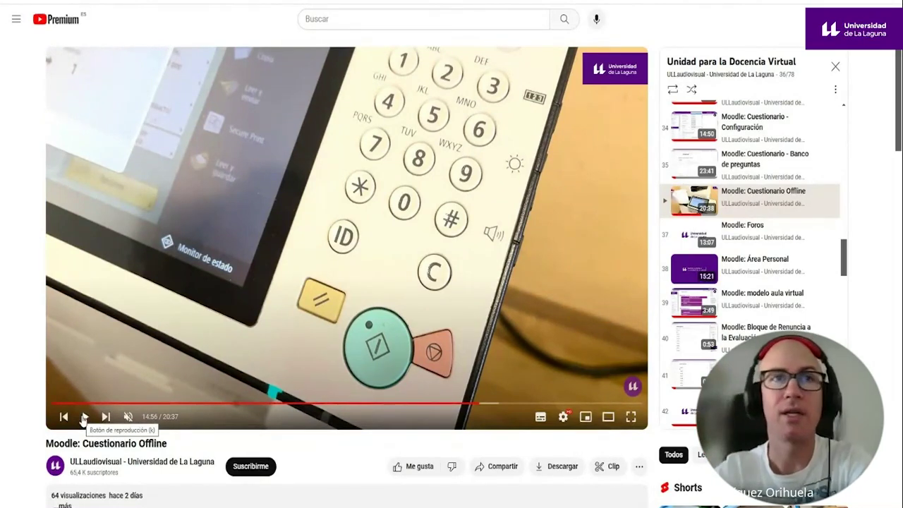
pyautogui.click(83, 418)
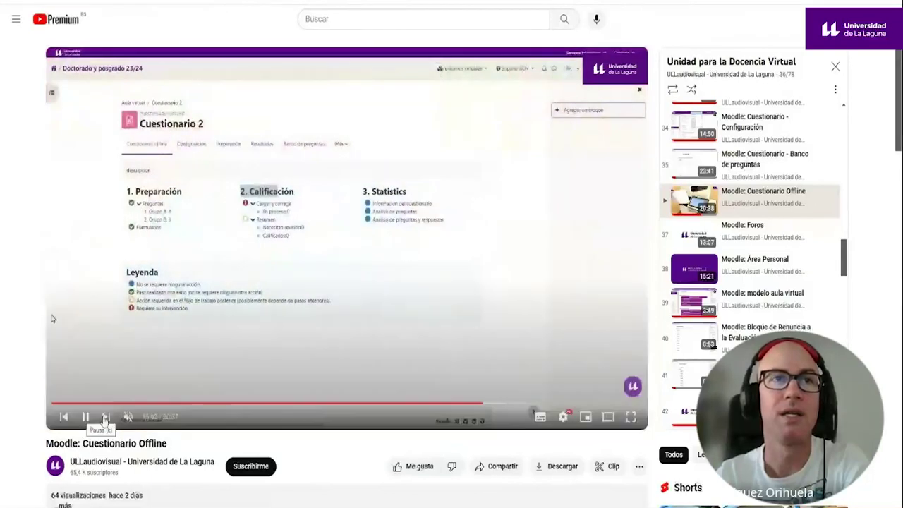
# Rewind the video and replay the end of the scan at the photocopier, pausing at 15:00
pyautogui.press('j')
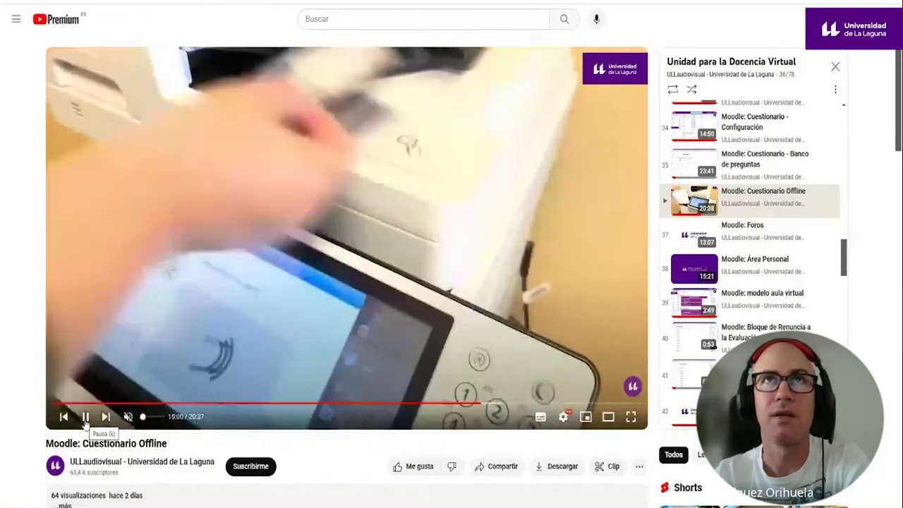
pyautogui.click(86, 418)
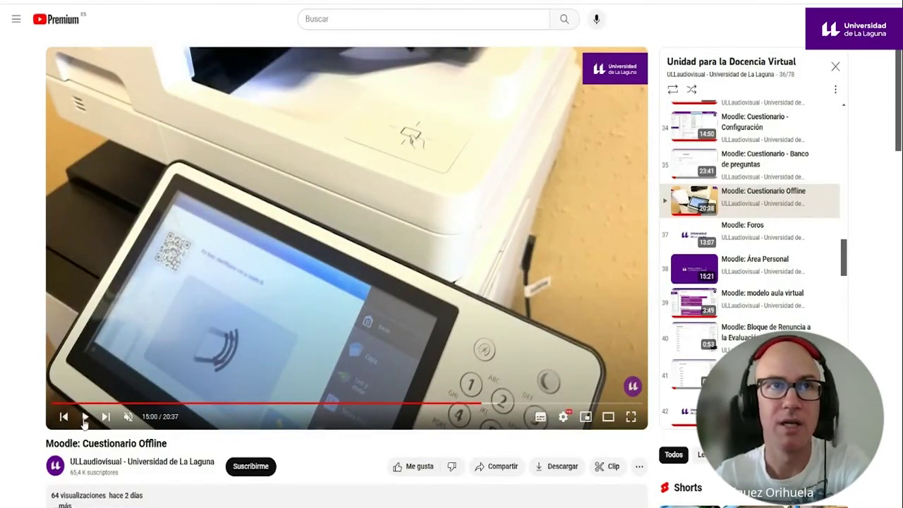
pyautogui.click(86, 418)
pyautogui.click(85, 418)
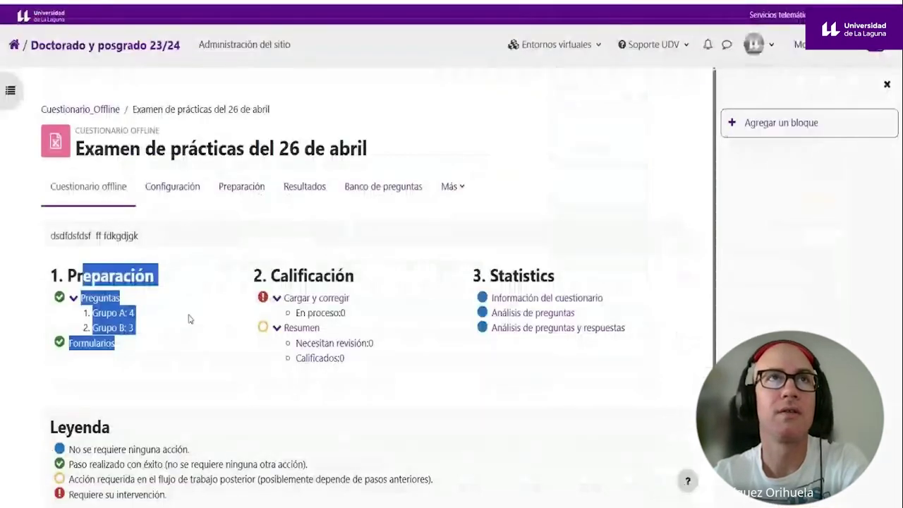
# Switch to the Cuestionario_Offline course in Moodle and open the "Ejemplo escaneado Cuestionario 2" PDF in a maximized window
pyautogui.click(80, 109)
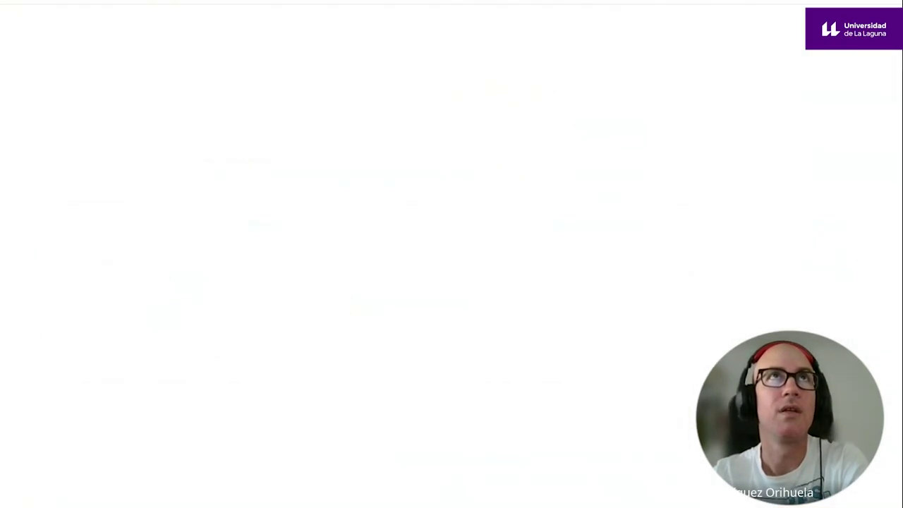
pyautogui.scroll(-3, 150, 146)
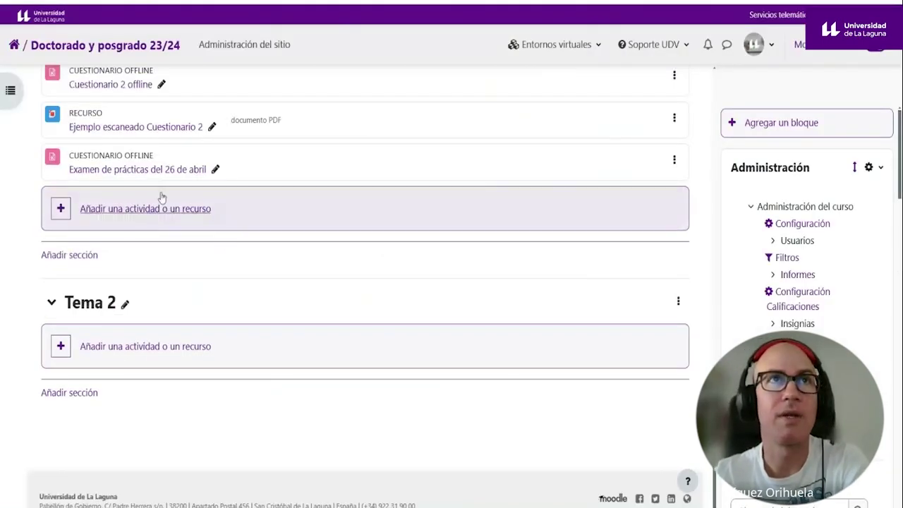
pyautogui.click(142, 129)
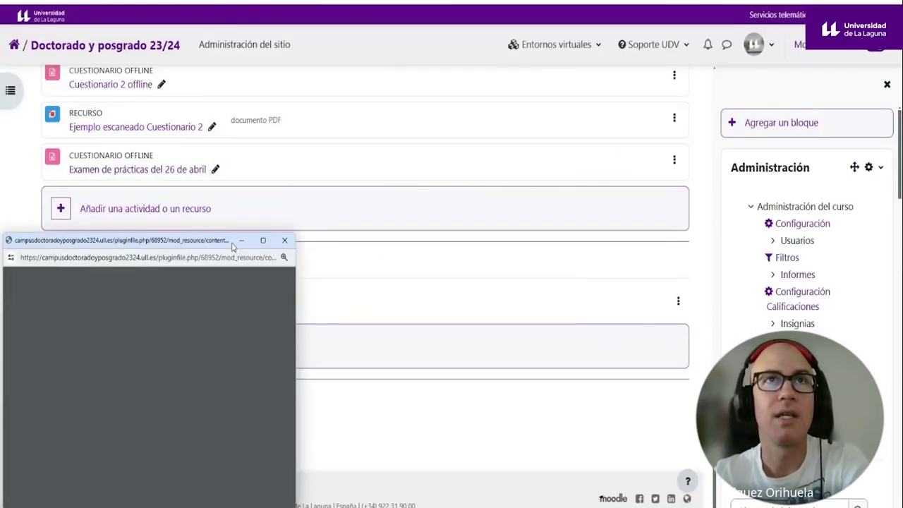
pyautogui.click(259, 240)
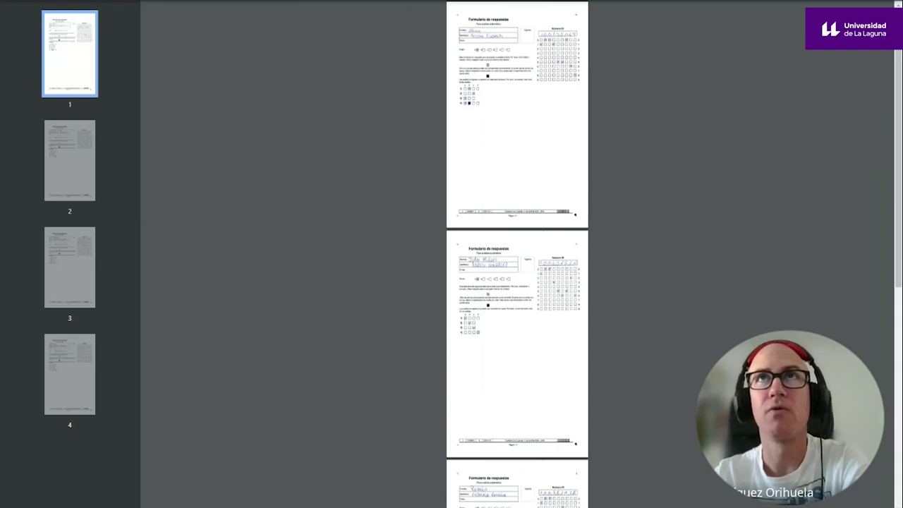
# Examine the name, ID number, group and answer marks on the four scanned answer forms, and return to the course page
pyautogui.scroll(3, 519, 52)
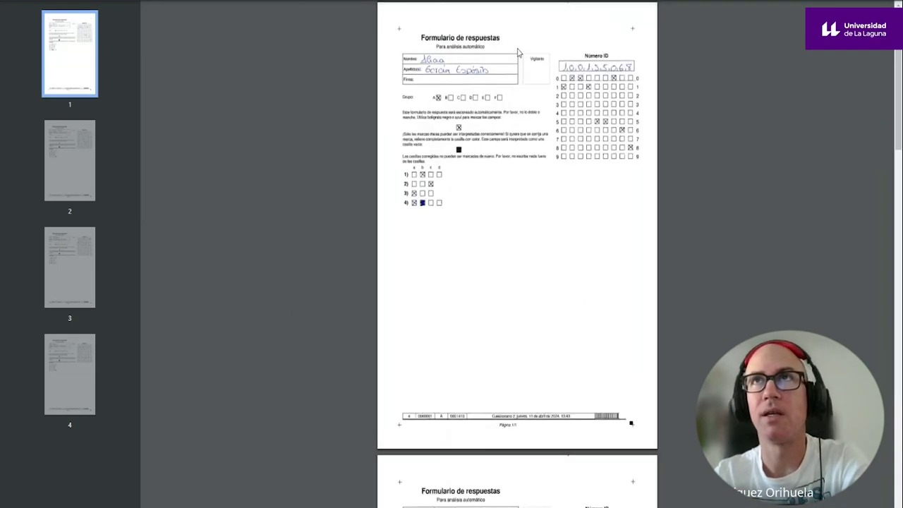
pyautogui.scroll(-5, 451, 240)
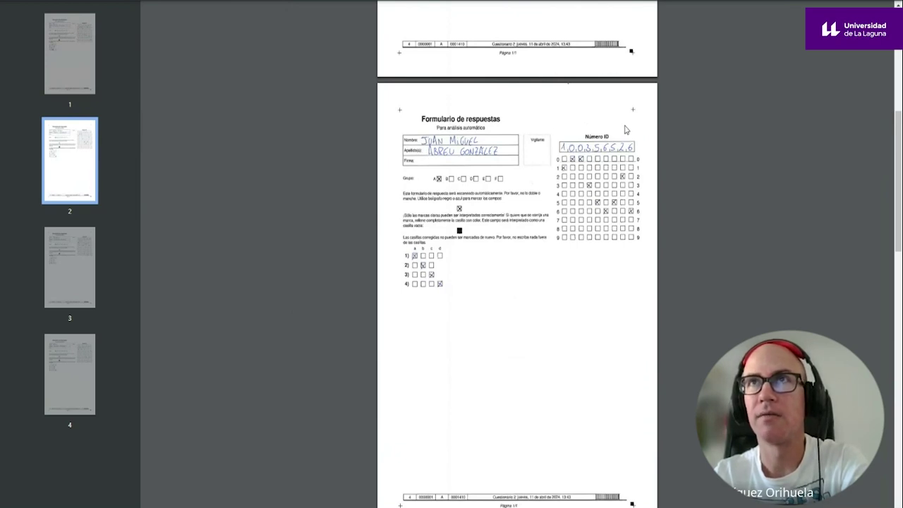
pyautogui.scroll(-3, 438, 45)
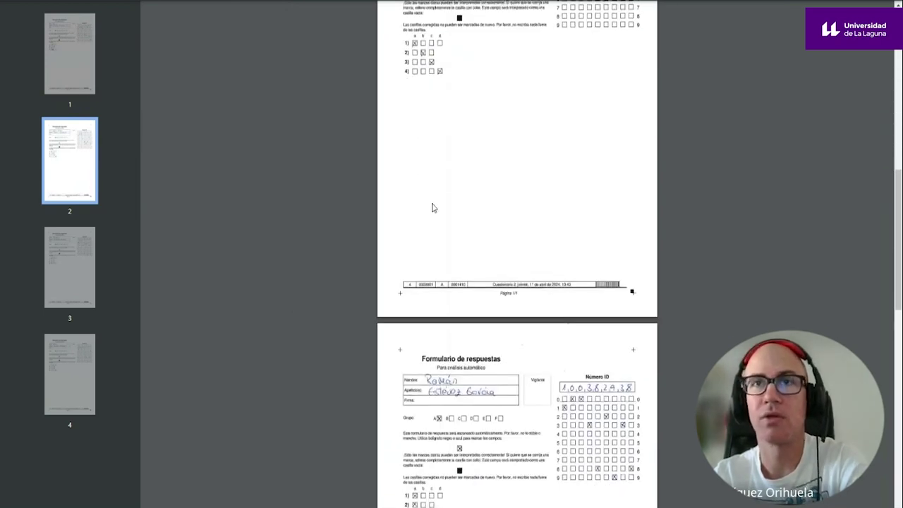
pyautogui.scroll(-2, 434, 208)
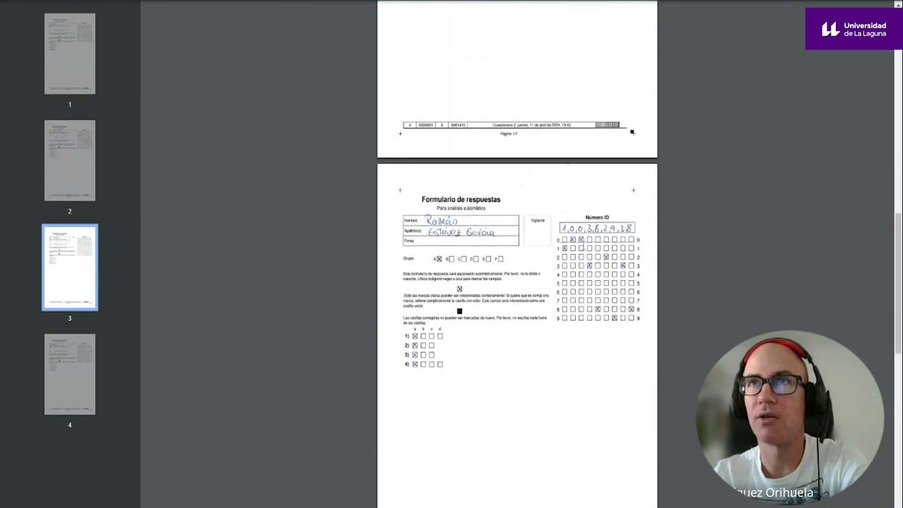
pyautogui.scroll(-5, 506, 297)
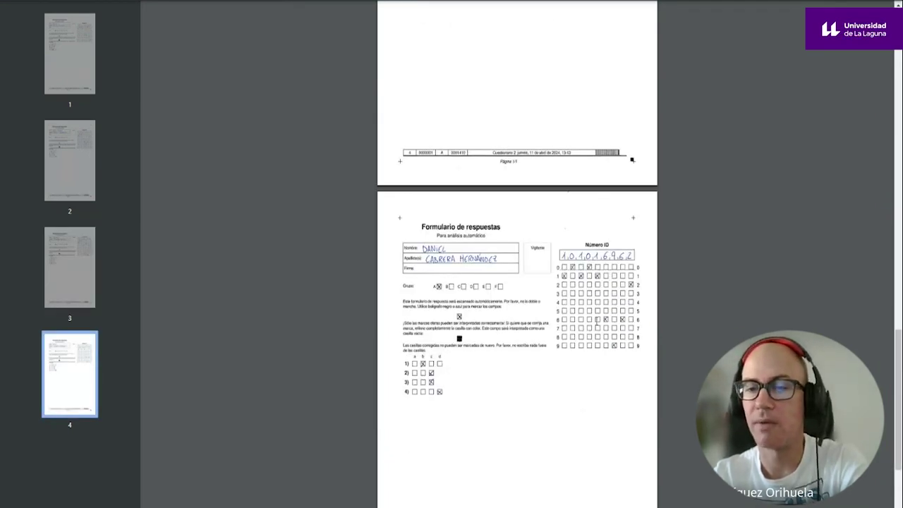
pyautogui.scroll(12, 614, 268)
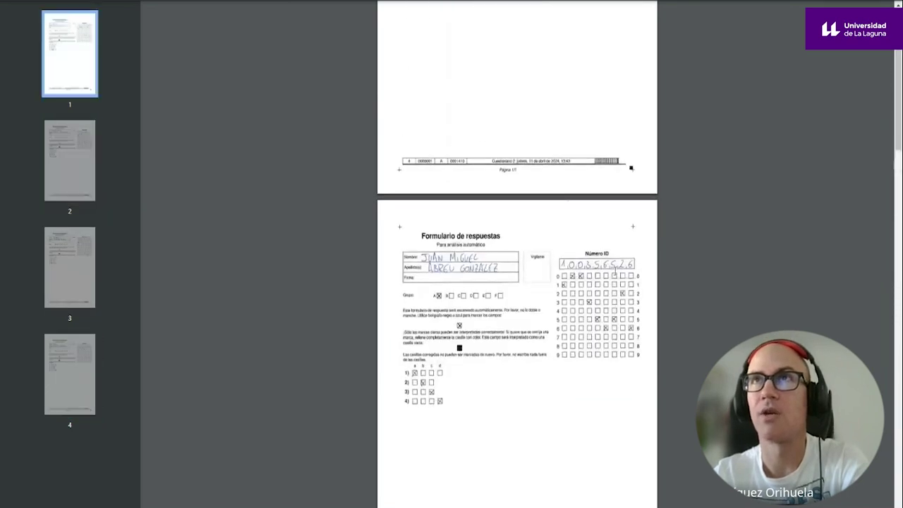
pyautogui.scroll(-15, 614, 268)
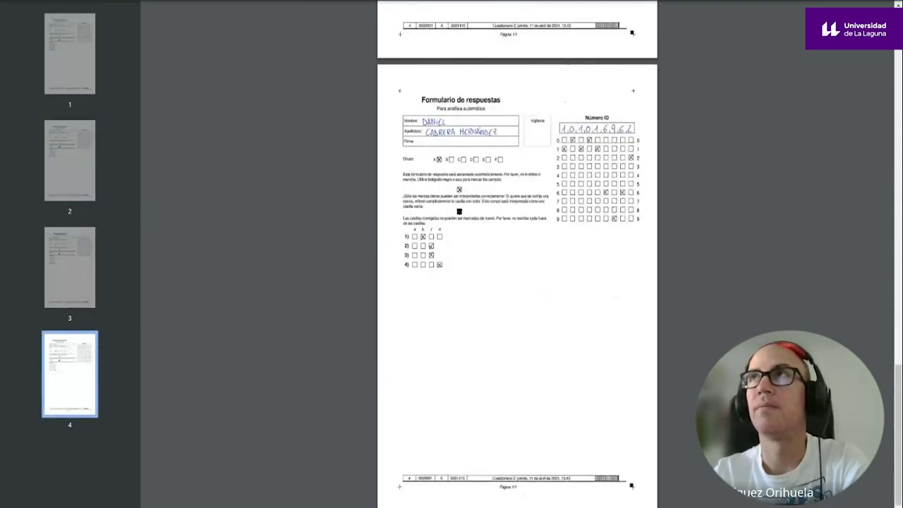
pyautogui.hotkey('alt', 'Left')
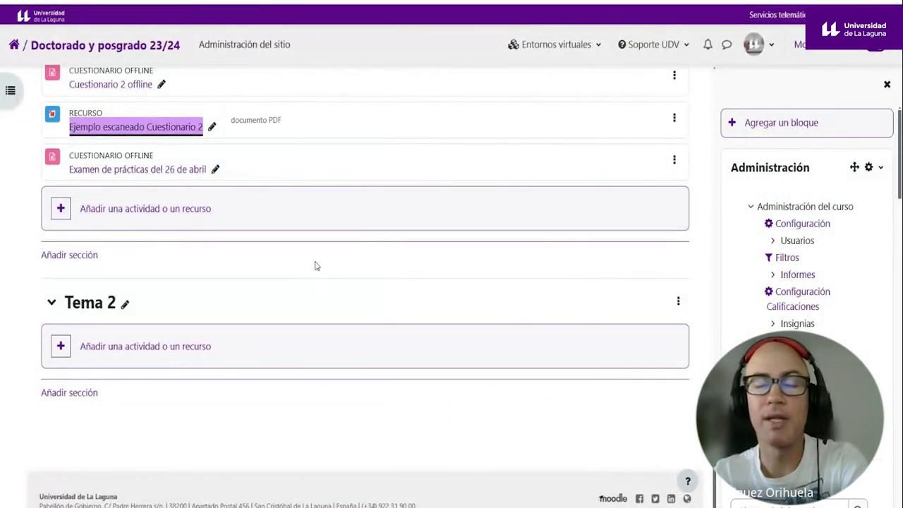
# Open the "Examen de prácticas del 26 de abril" offline quiz and view its "Cargar y corregir" page for uploading answer forms
pyautogui.scroll(2, 209, 226)
pyautogui.scroll(1, 210, 226)
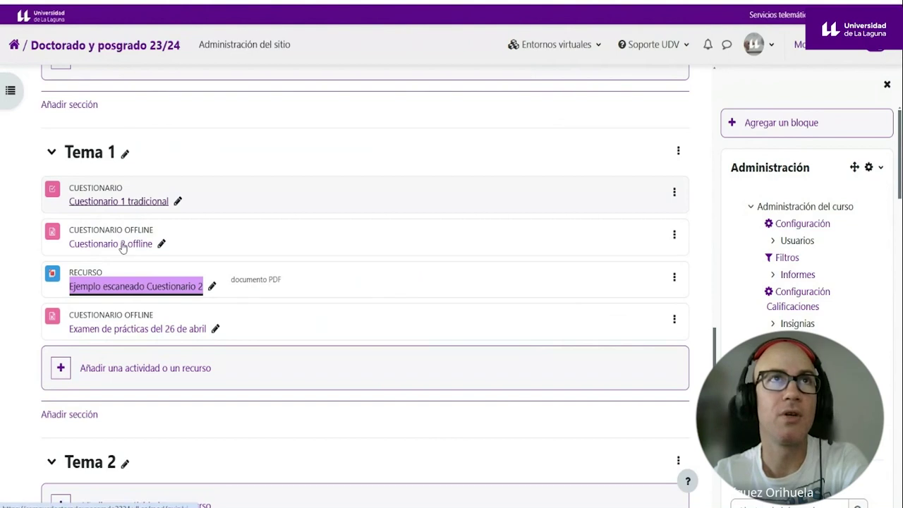
pyautogui.click(121, 329)
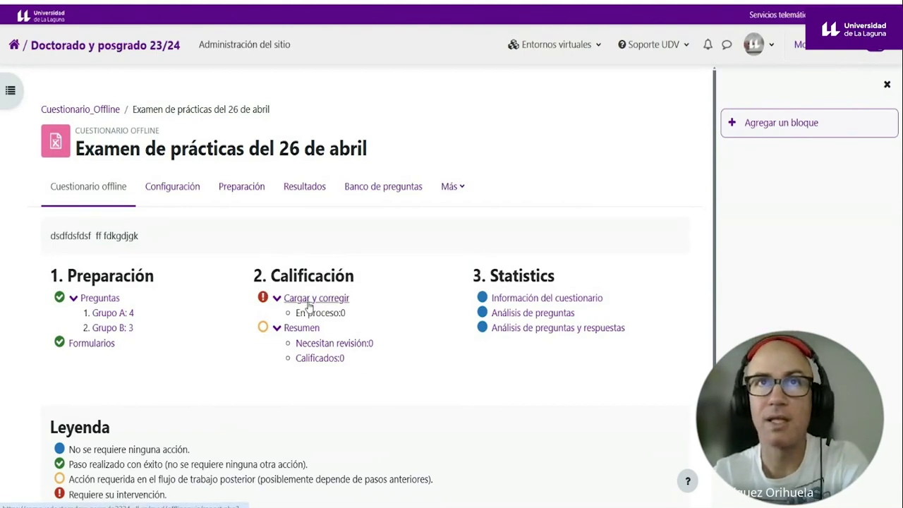
pyautogui.click(309, 299)
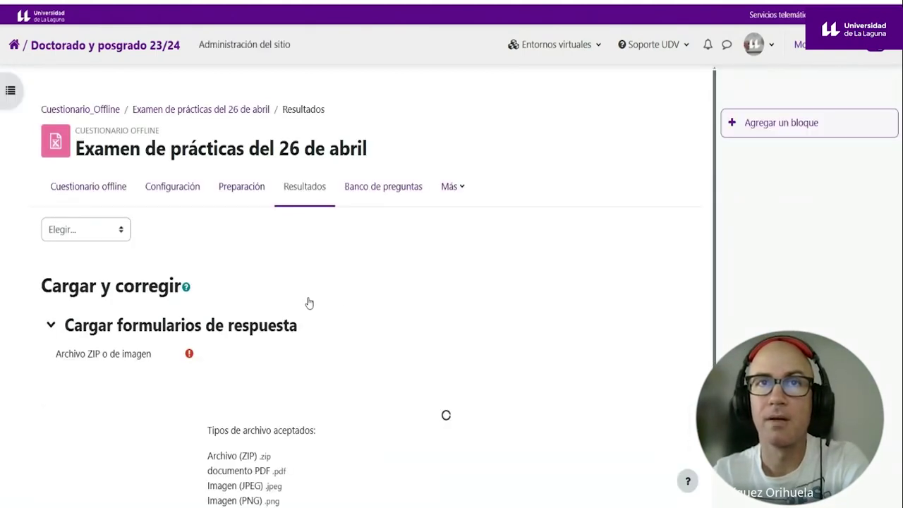
pyautogui.scroll(-2, 308, 303)
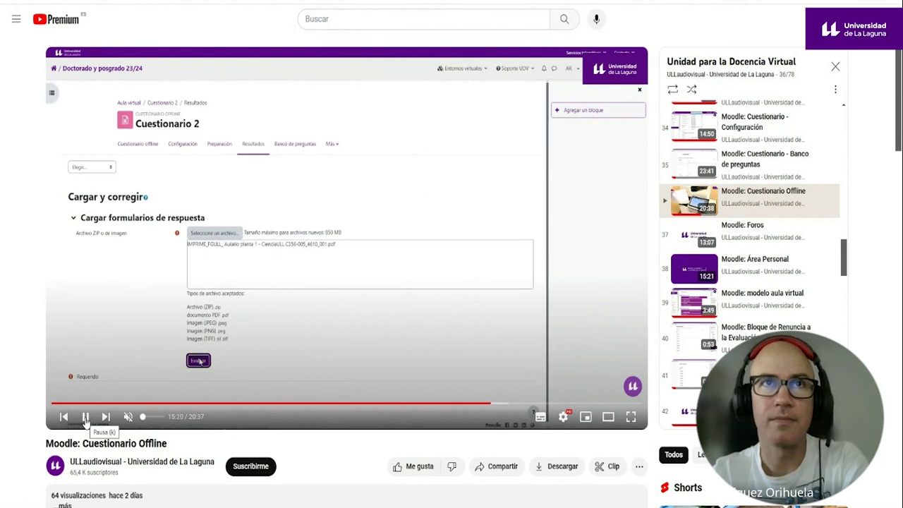
# Play the video's answer form upload part on YouTube, pausing at 15:23 and 15:35 to examine the upload confirmation
pyautogui.click(85, 417)
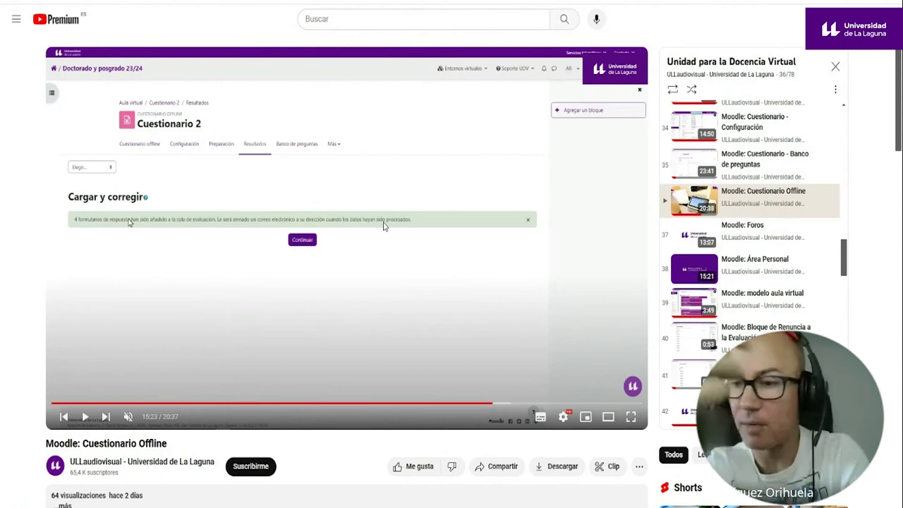
pyautogui.click(86, 418)
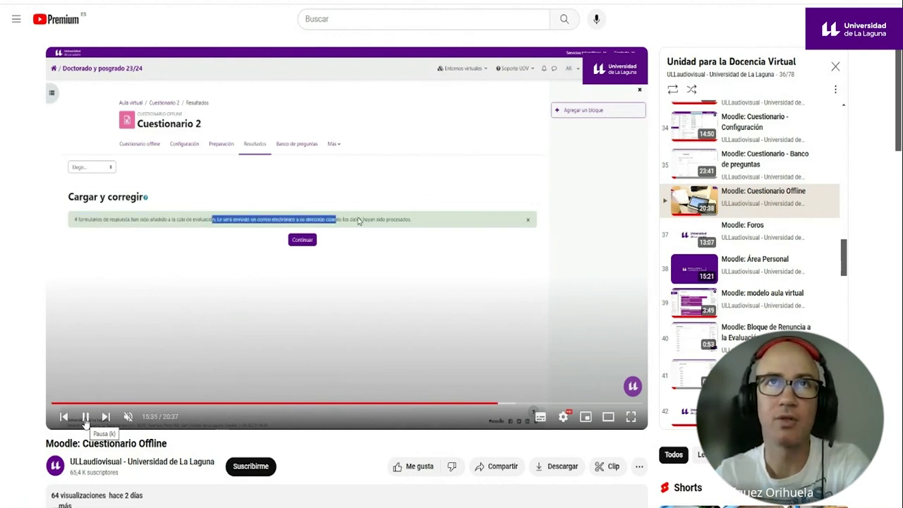
pyautogui.click(85, 418)
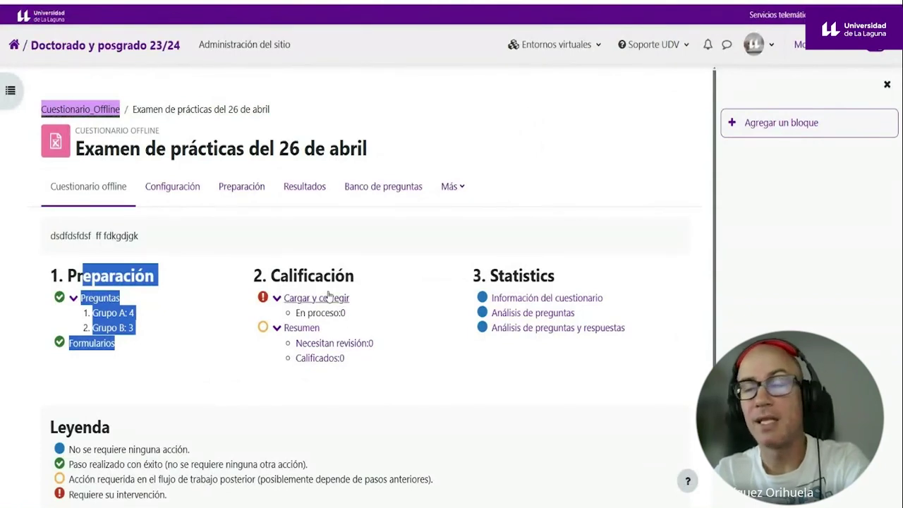
# Examine the "En proceso" and "Resumen" entries under Calificación of the 26 April exam, highlighting them for reference
pyautogui.click(356, 317)
pyautogui.moveTo(356, 317); pyautogui.dragTo(334, 313)
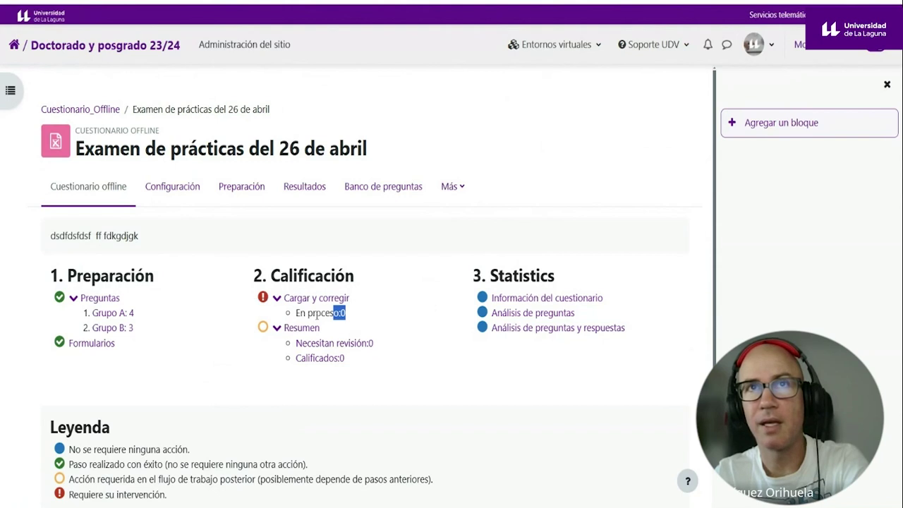
pyautogui.click(315, 315)
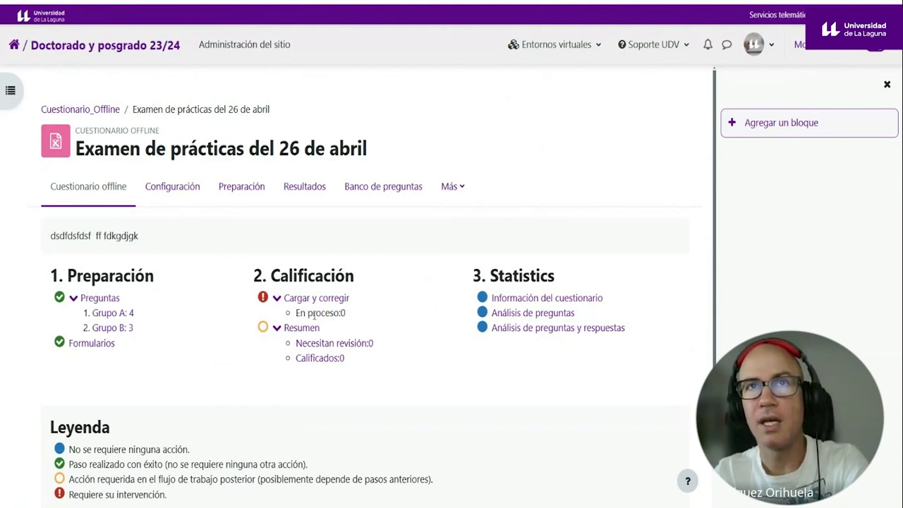
pyautogui.moveTo(330, 314); pyautogui.dragTo(348, 318)
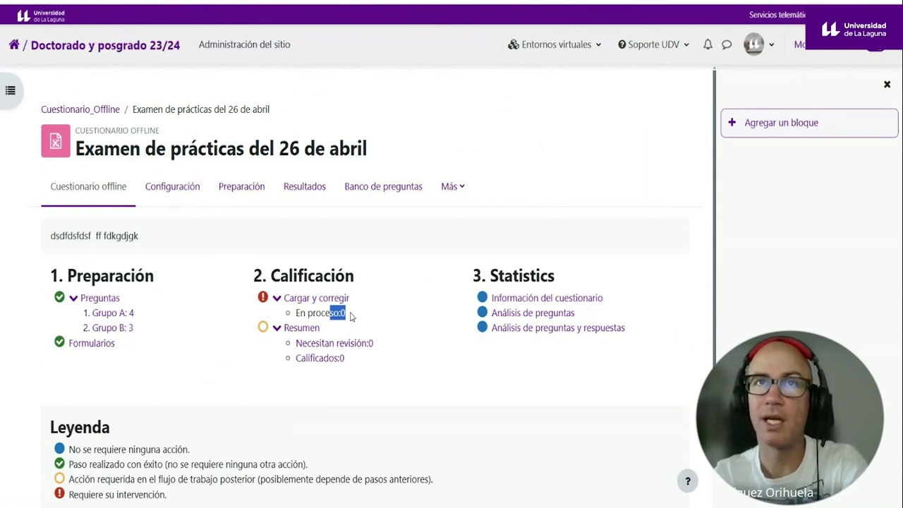
pyautogui.scroll(-1, 344, 317)
pyautogui.moveTo(254, 279); pyautogui.dragTo(337, 322)
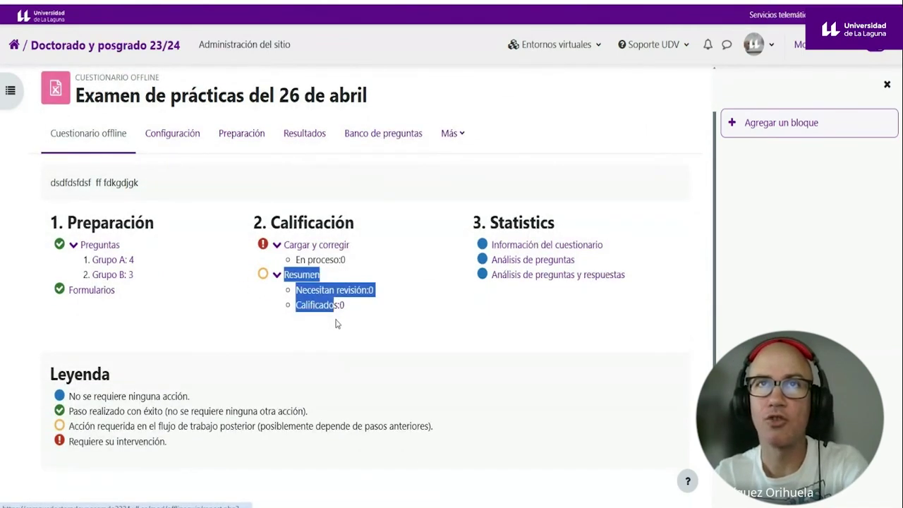
pyautogui.click(394, 326)
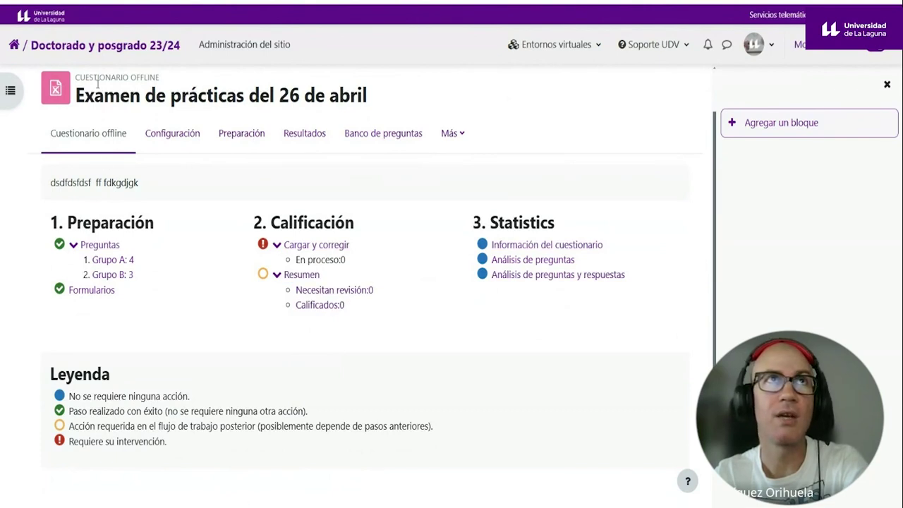
# Return to the course page and open the list of graded attempts of "Cuestionario 2 offline"
pyautogui.scroll(1, 97, 120)
pyautogui.doubleClick(88, 109)
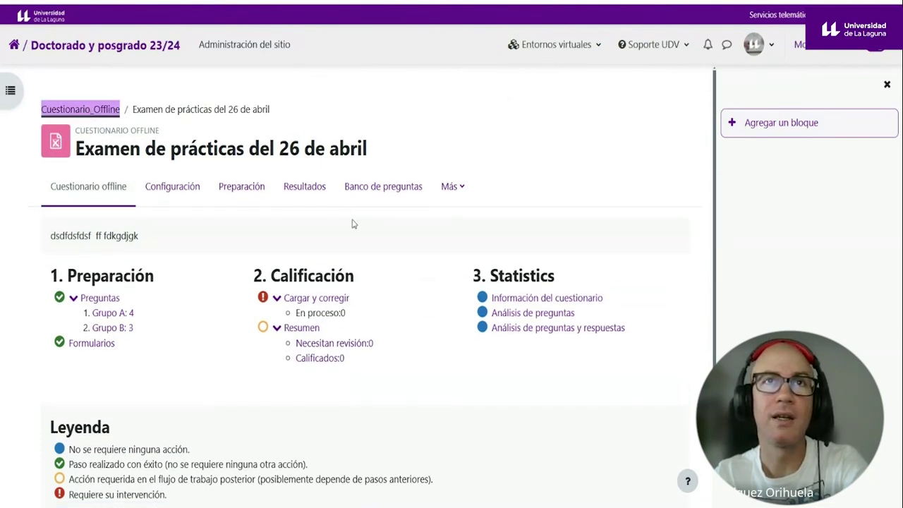
pyautogui.hotkey('alt', 'Left')
pyautogui.scroll(3, 365, 282)
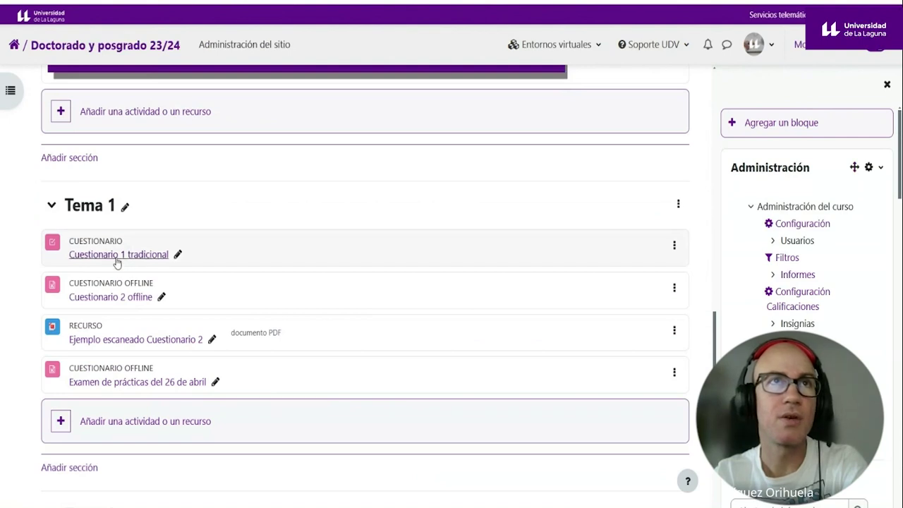
pyautogui.click(111, 298)
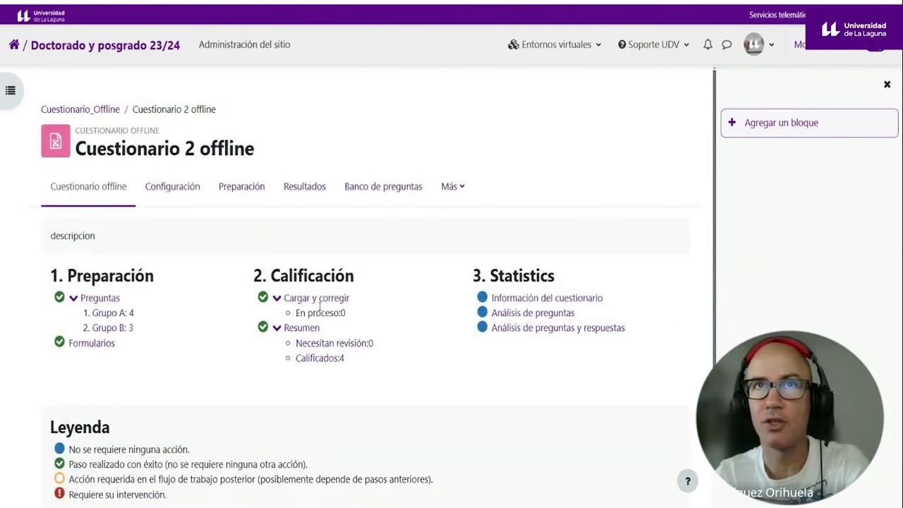
pyautogui.click(336, 360)
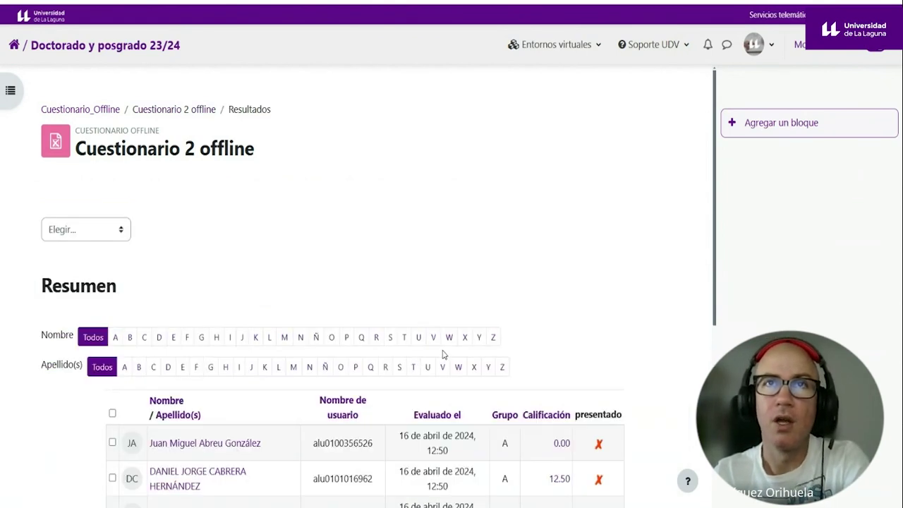
# Review the graded attempts of "Cuestionario 2 offline", open the course's participants list and examine the students' e-mail addresses
pyautogui.scroll(-3, 478, 274)
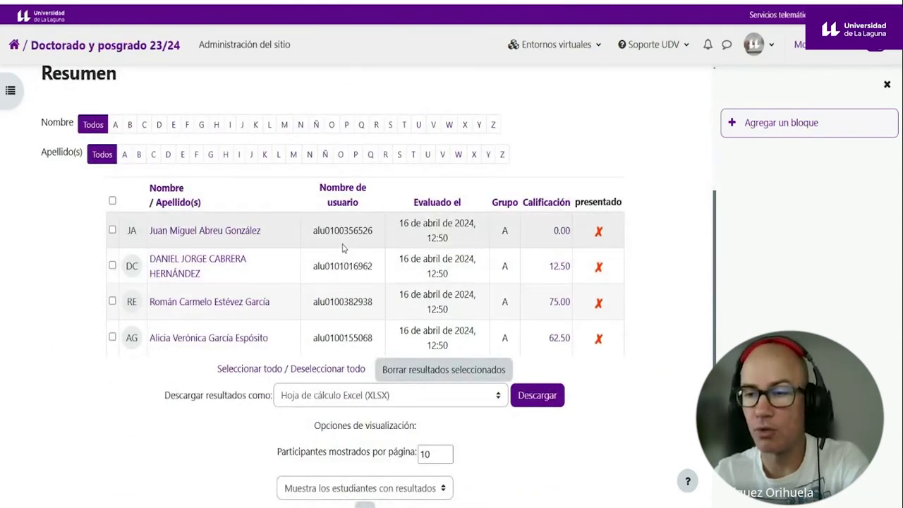
pyautogui.scroll(3, 317, 245)
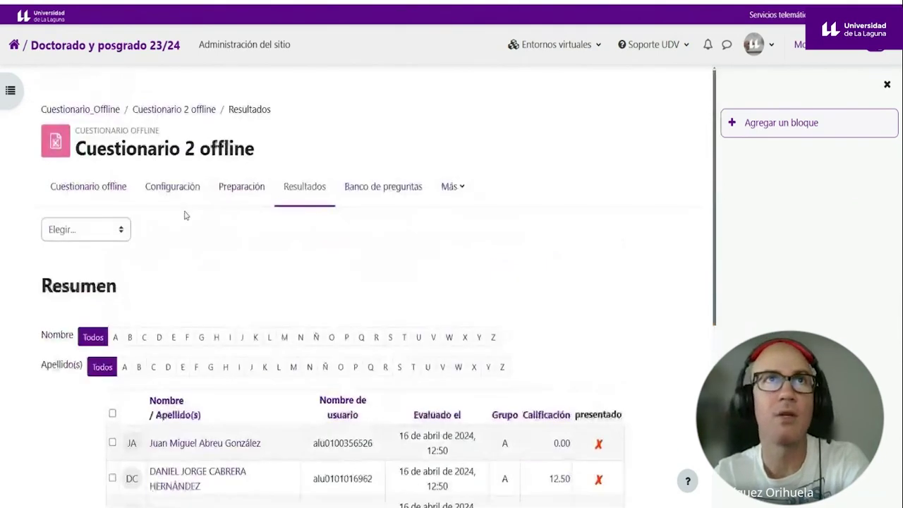
pyautogui.click(98, 111)
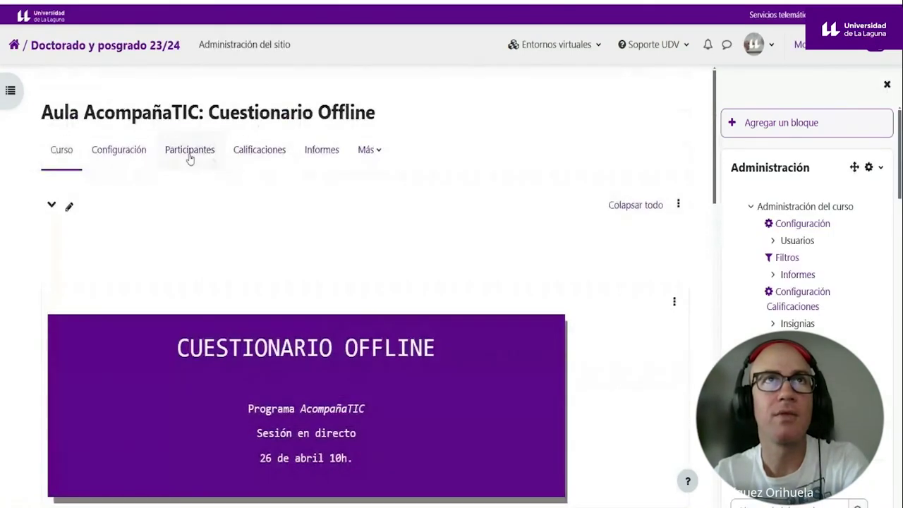
pyautogui.click(189, 152)
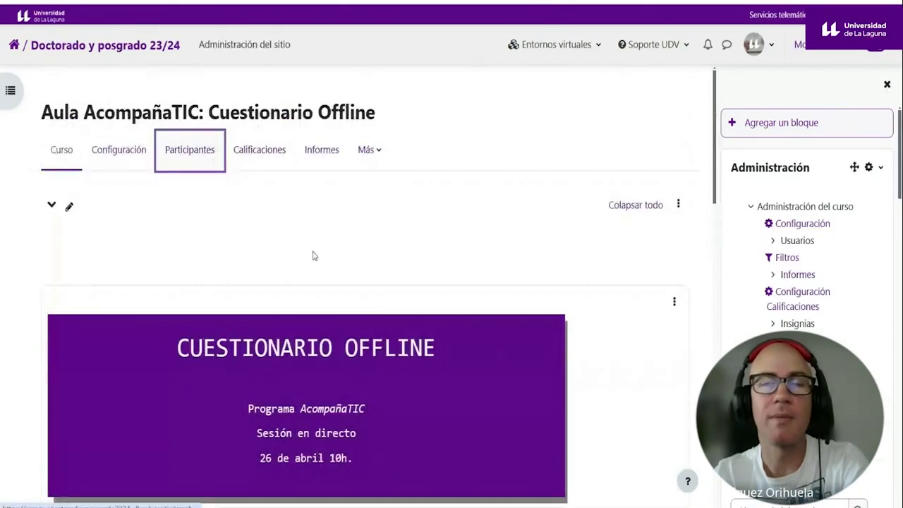
pyautogui.scroll(-1, 277, 329)
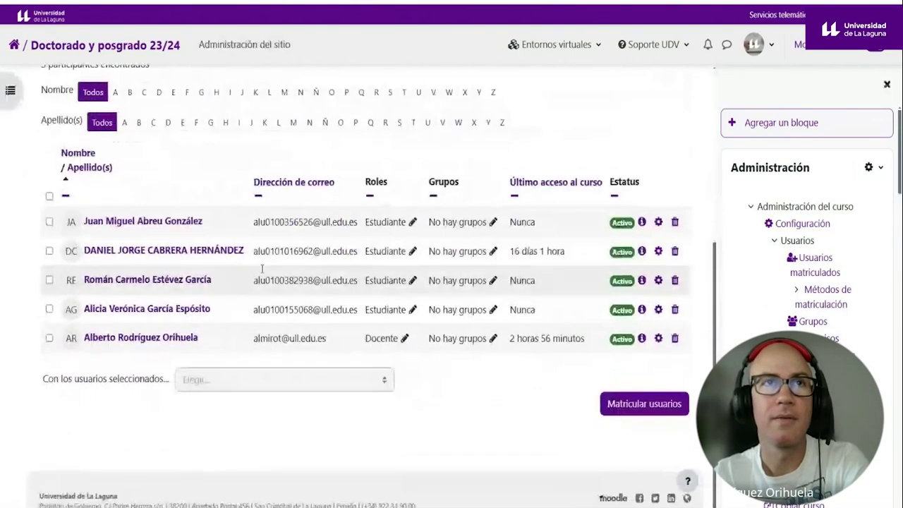
pyautogui.moveTo(277, 329); pyautogui.dragTo(253, 221)
pyautogui.click(289, 304)
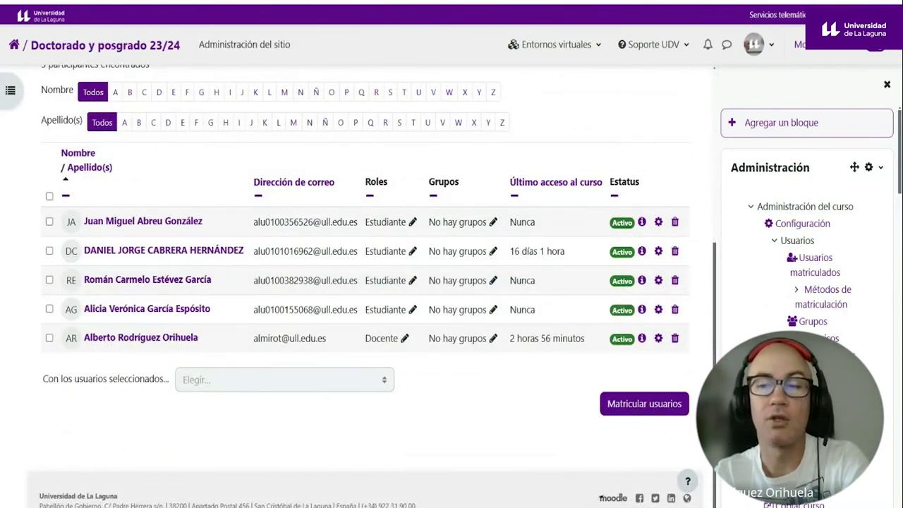
# Return to the "Cuestionario 2 offline" results and examine the usernames in the graded attempts table, highlighting the end of the first one
pyautogui.hotkey('alt', 'Left')
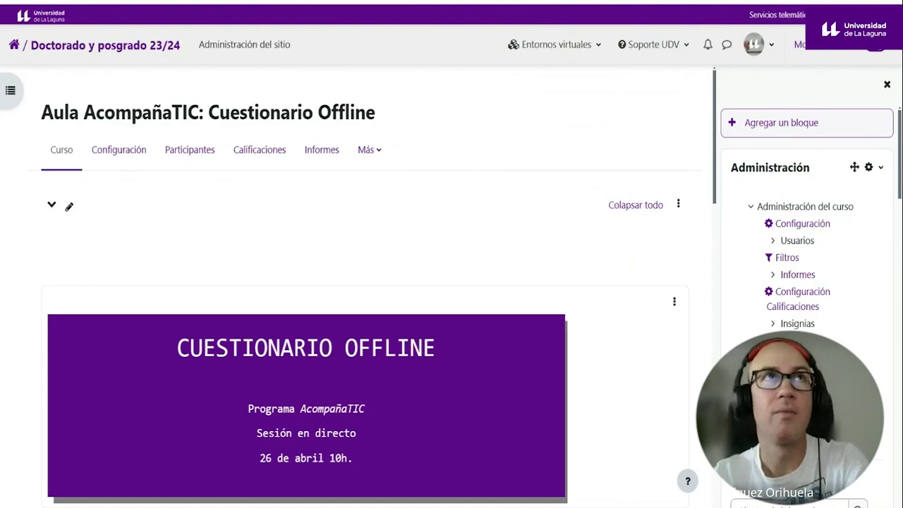
pyautogui.hotkey('alt', 'Right')
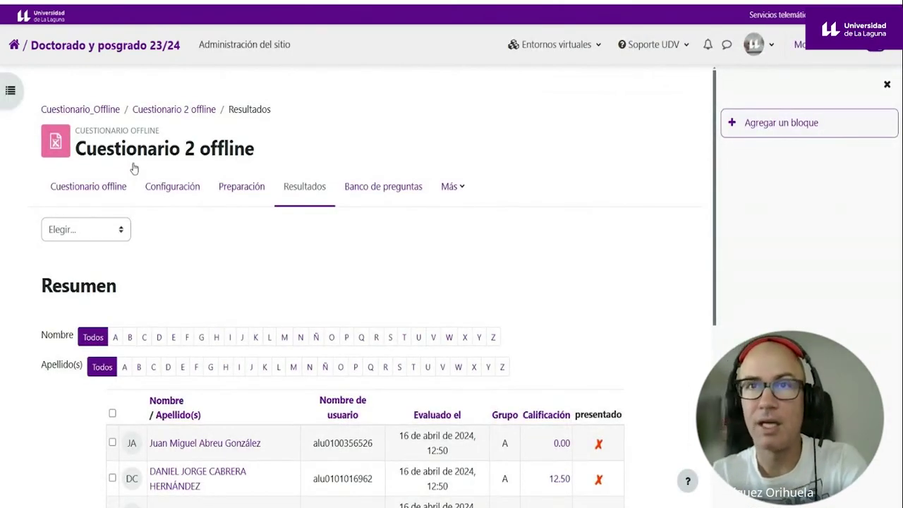
pyautogui.scroll(-3, 134, 167)
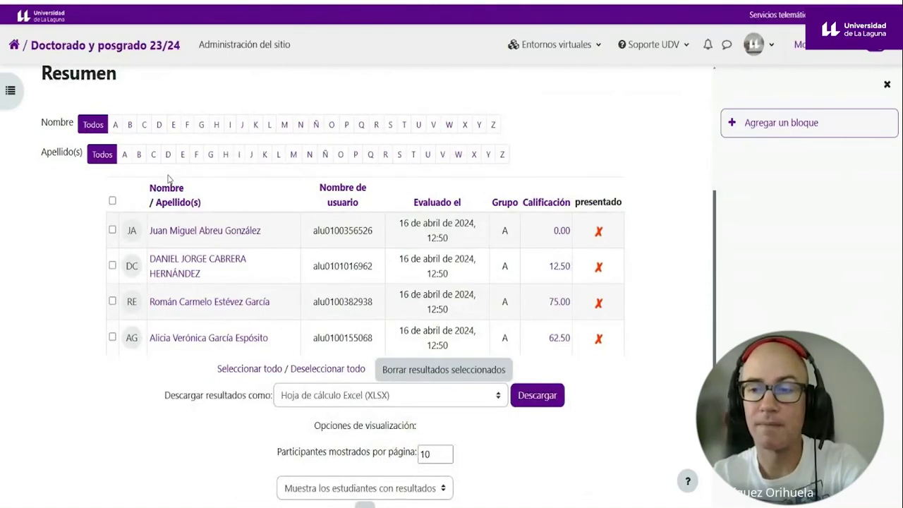
pyautogui.scroll(2, 169, 184)
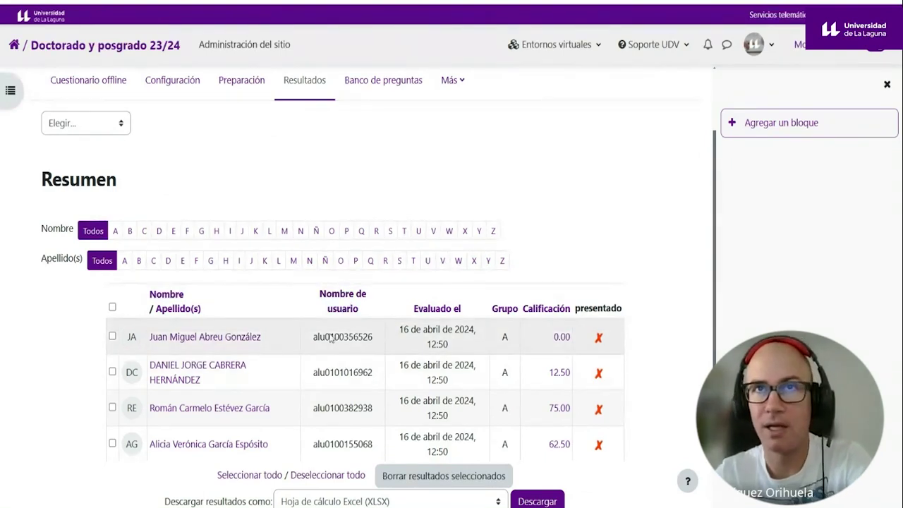
pyautogui.moveTo(375, 339); pyautogui.dragTo(368, 338)
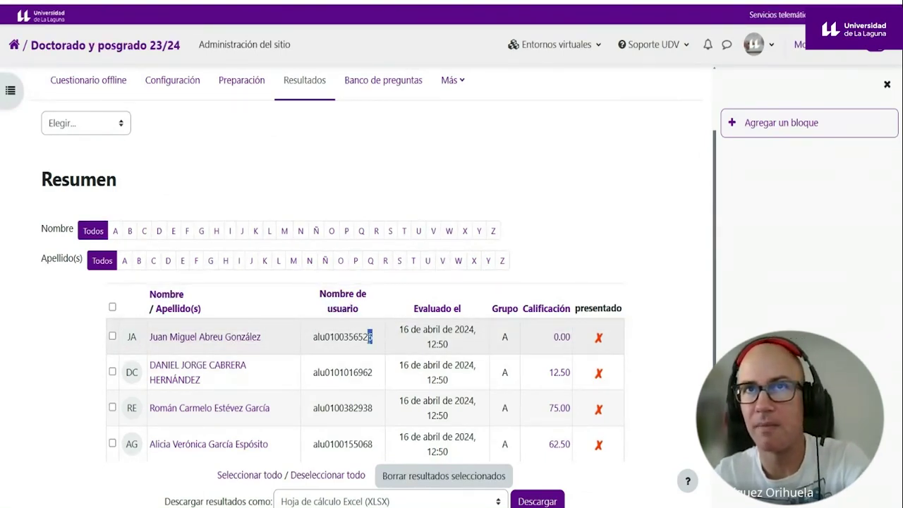
pyautogui.click(643, 230)
pyautogui.scroll(-1, 514, 232)
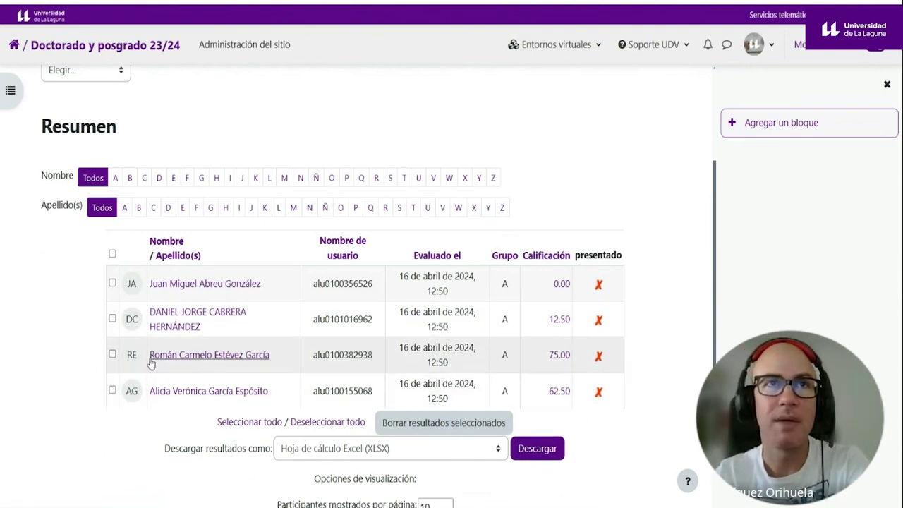
# Open the result review of the 62.50 attempt and examine its four questions, highlighting the text of questions 1 and 4
pyautogui.click(559, 393)
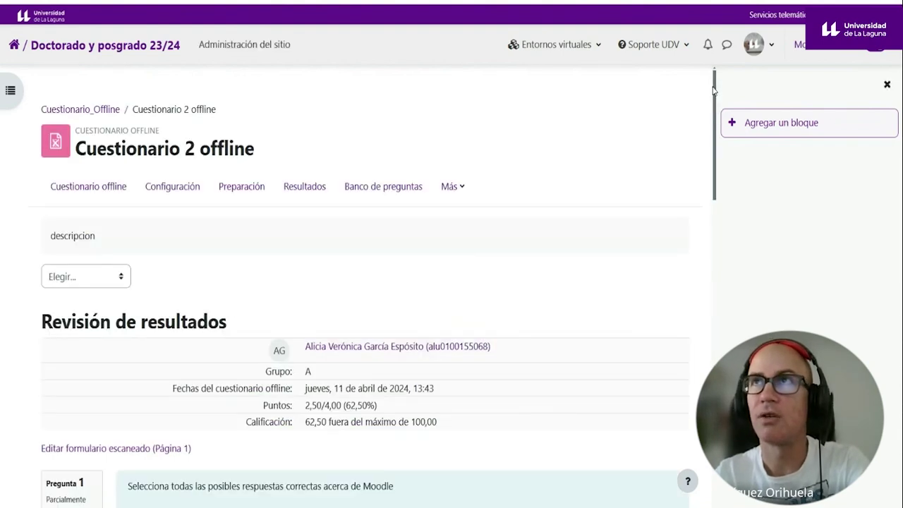
pyautogui.moveTo(716, 88); pyautogui.dragTo(708, 145)
pyautogui.moveTo(128, 299); pyautogui.dragTo(196, 300)
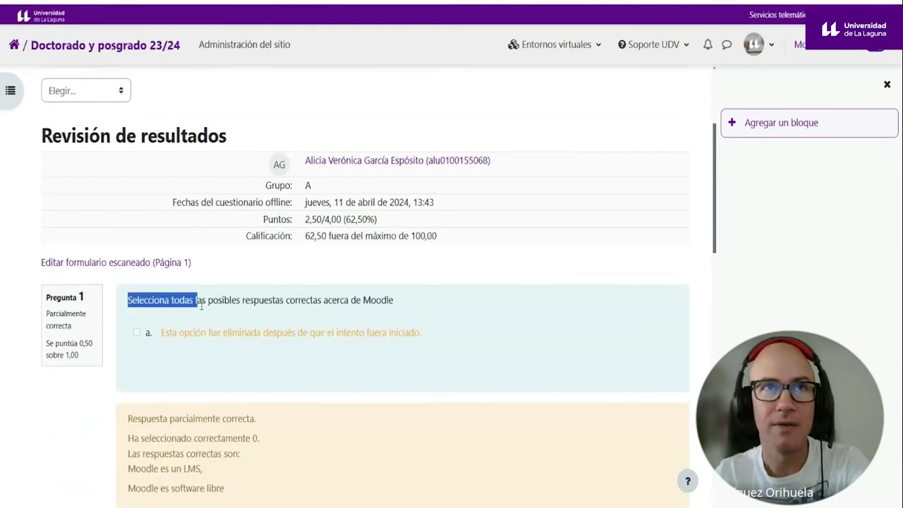
pyautogui.scroll(-3, 164, 330)
pyautogui.scroll(-7, 164, 330)
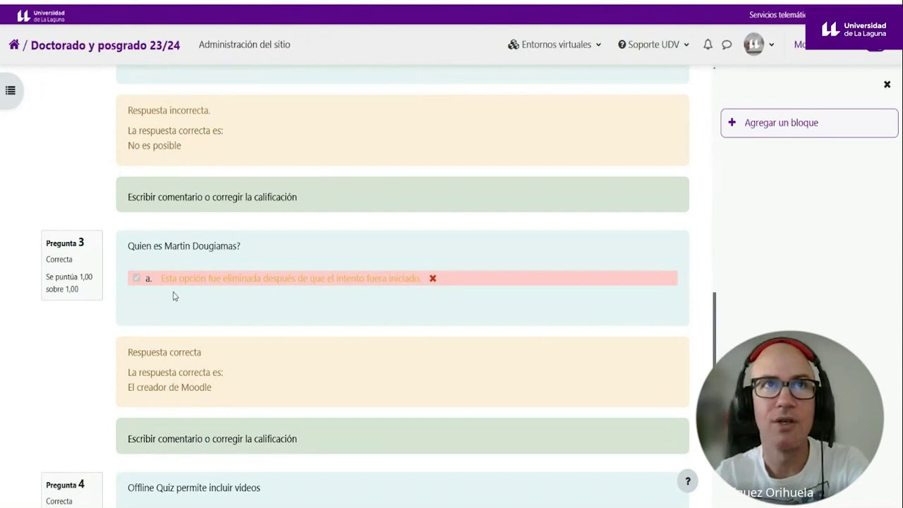
pyautogui.scroll(3, 183, 248)
pyautogui.scroll(-3, 327, 257)
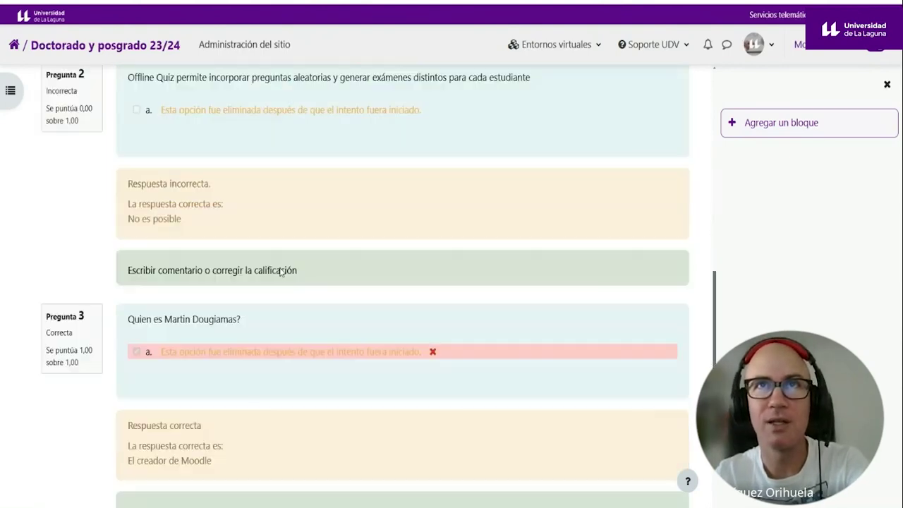
pyautogui.scroll(-3, 236, 323)
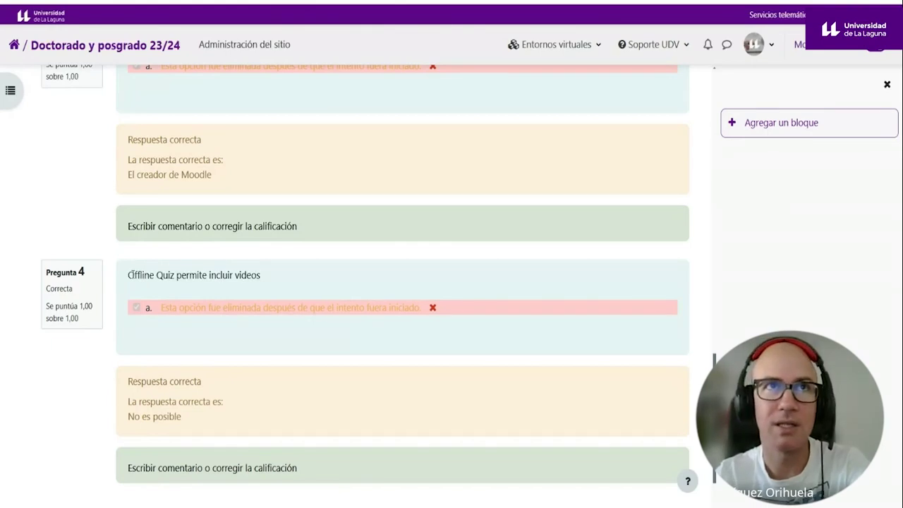
pyautogui.moveTo(130, 275); pyautogui.dragTo(258, 275)
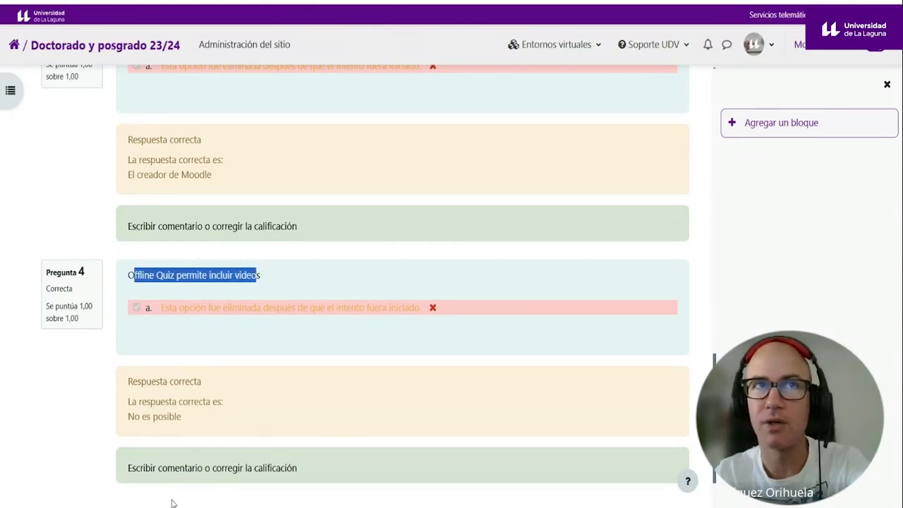
pyautogui.scroll(6, 213, 311)
pyautogui.scroll(10, 212, 312)
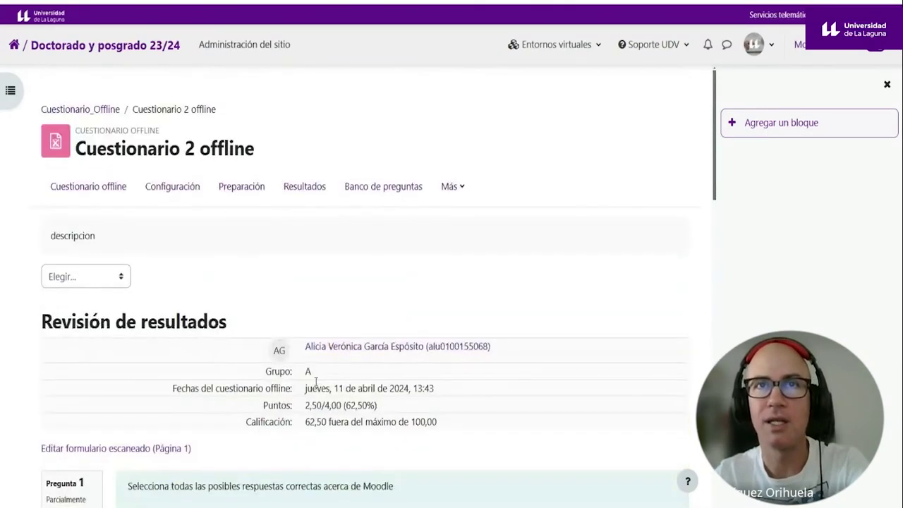
# Open the scanned form of the 62.50 attempt, widen its window to examine the detected marks, and cancel without saving
pyautogui.scroll(-2, 205, 296)
pyautogui.moveTo(202, 293); pyautogui.dragTo(44, 290)
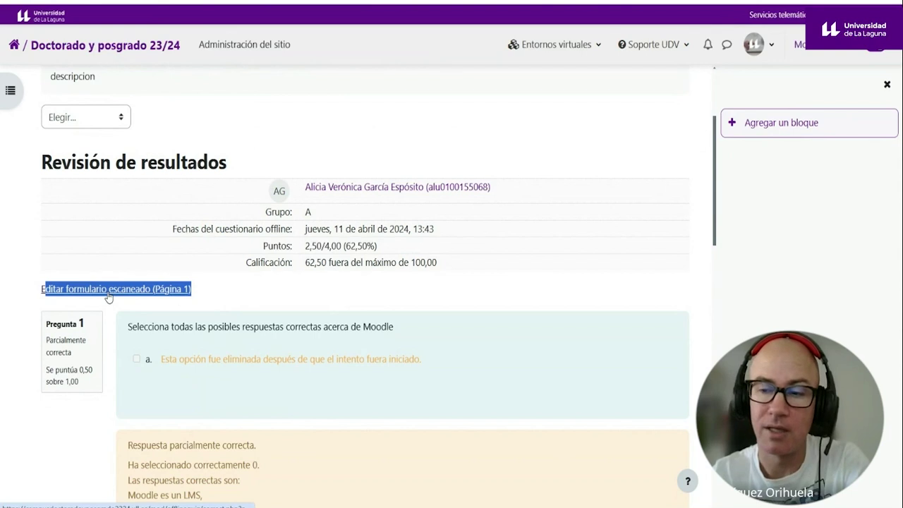
pyautogui.scroll(-8, 195, 282)
pyautogui.scroll(5, 194, 304)
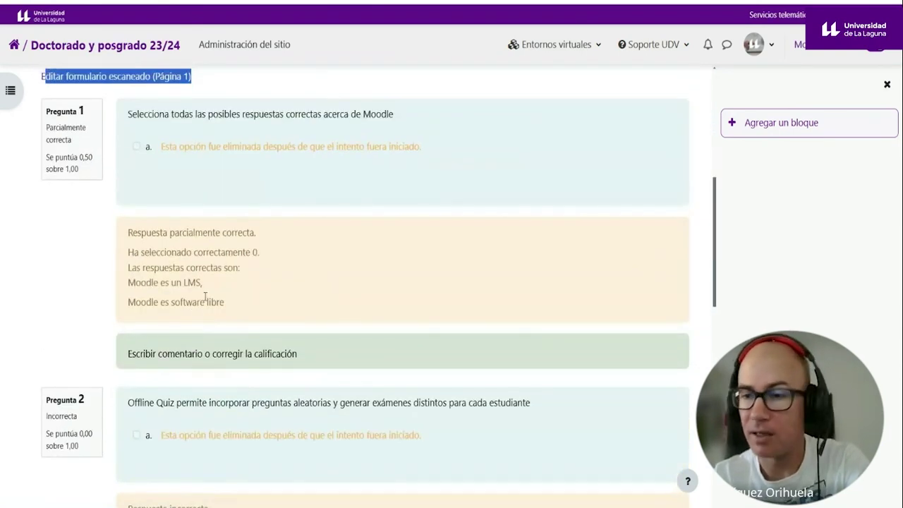
pyautogui.scroll(3, 194, 310)
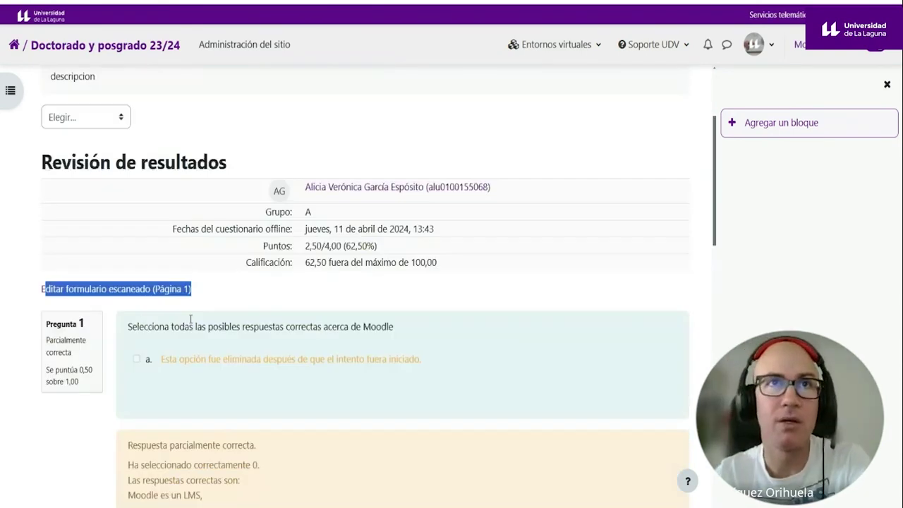
pyautogui.click(138, 291)
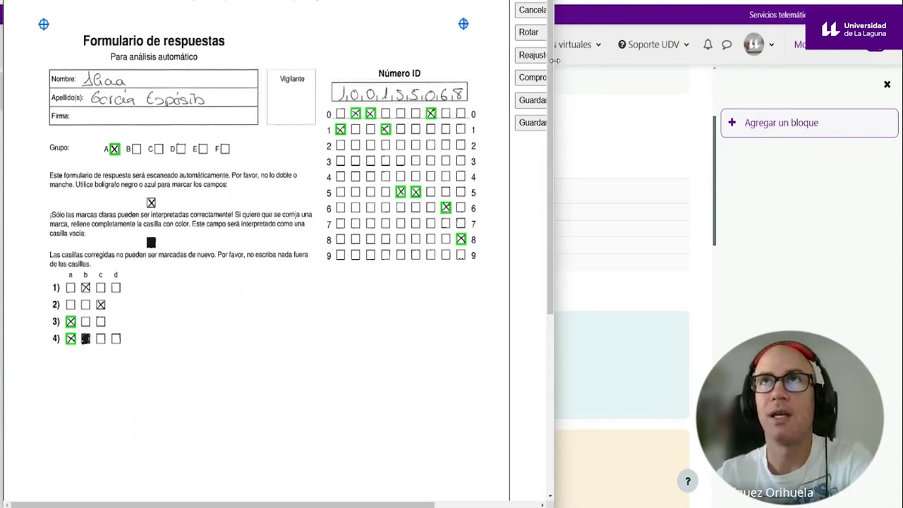
pyautogui.moveTo(555, 65); pyautogui.dragTo(665, 67)
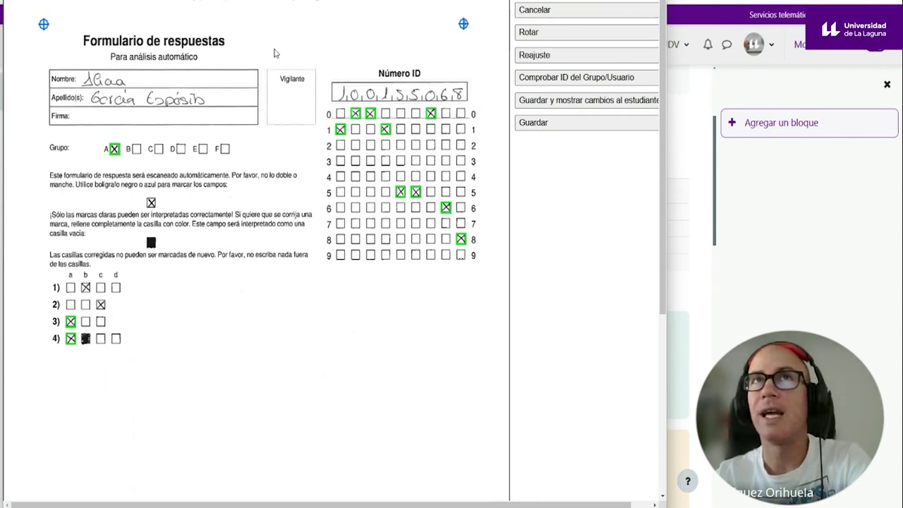
pyautogui.click(535, 10)
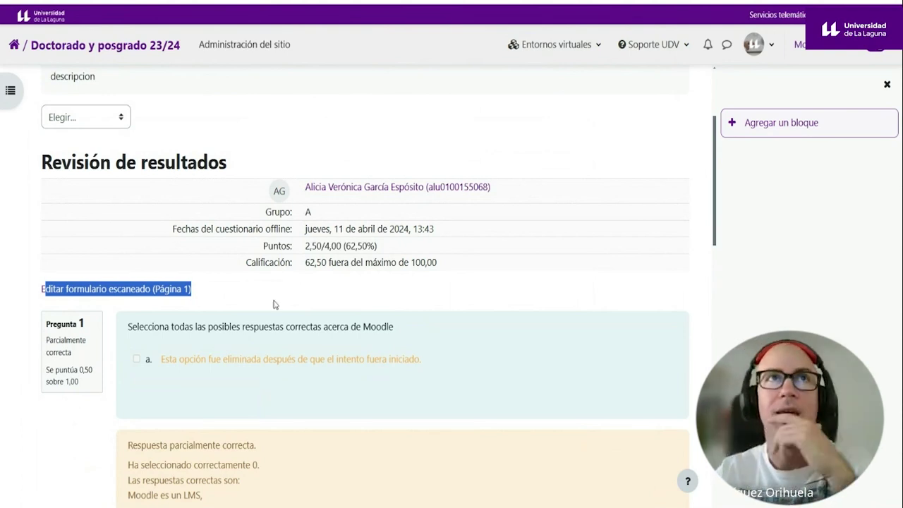
# Go back to the "Cuestionario 2 offline" overview and reopen its list of graded attempts
pyautogui.scroll(-5, 275, 311)
pyautogui.scroll(7, 275, 323)
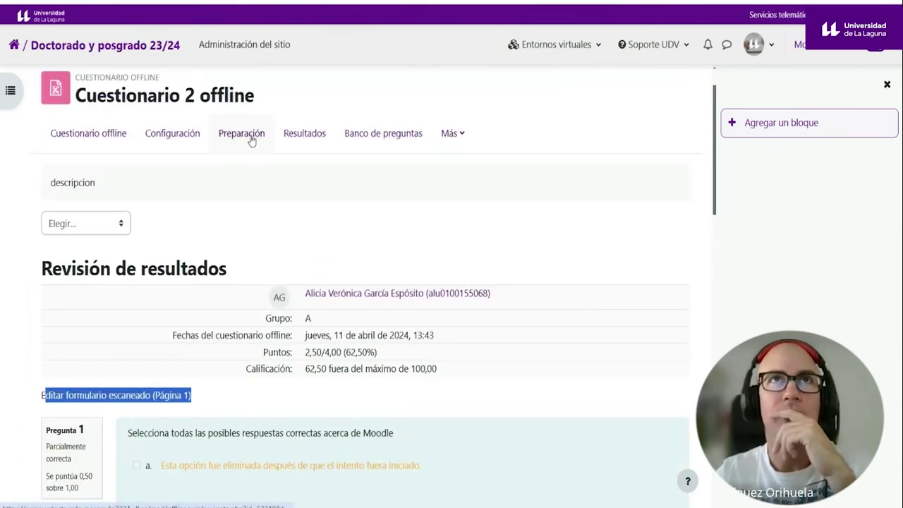
pyautogui.click(76, 136)
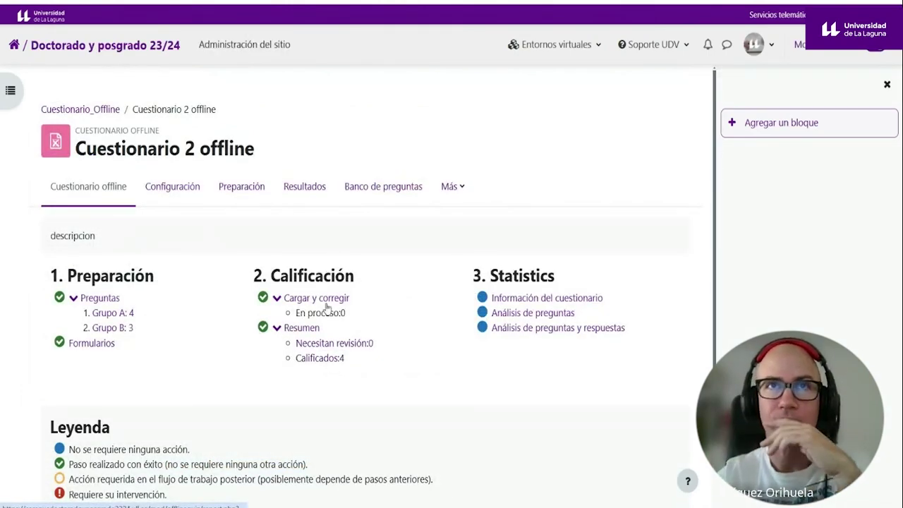
pyautogui.click(357, 344)
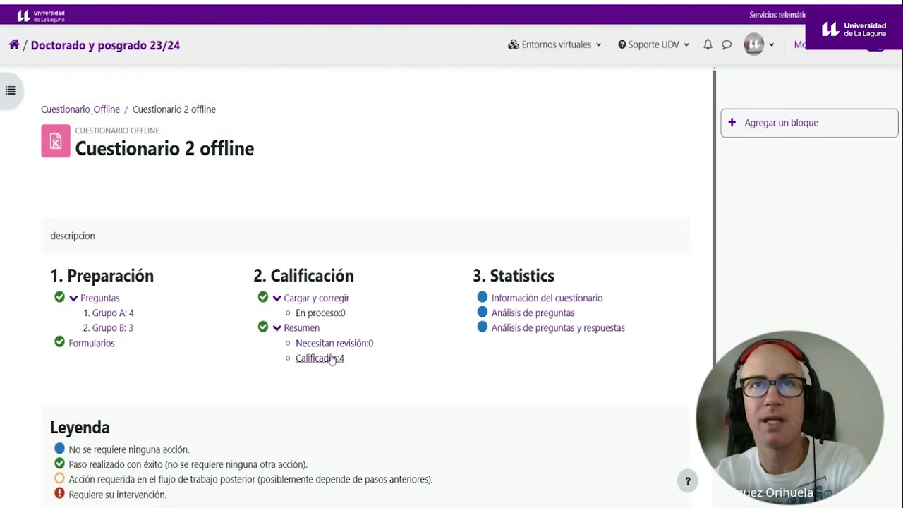
pyautogui.click(332, 359)
pyautogui.scroll(-3, 641, 373)
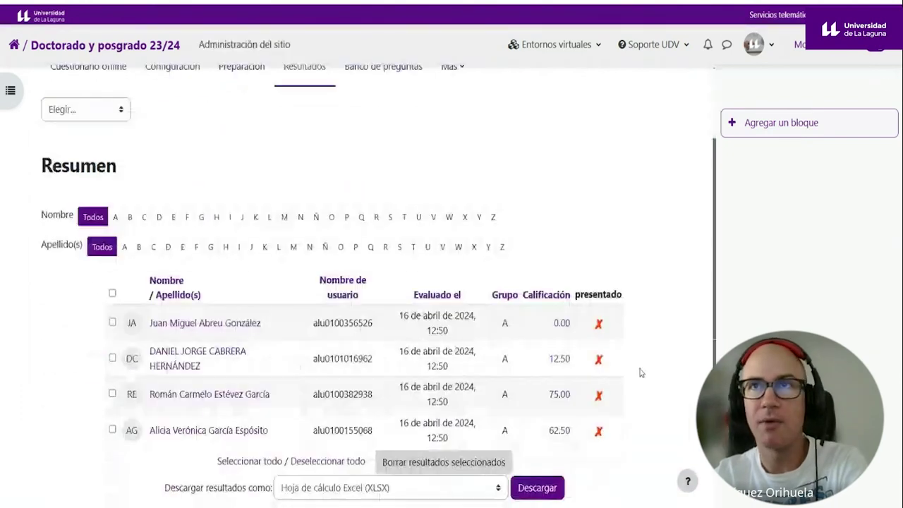
# Open the scanned form of the 75.00 attempt from its result review and widen the window to show all correction options
pyautogui.click(559, 395)
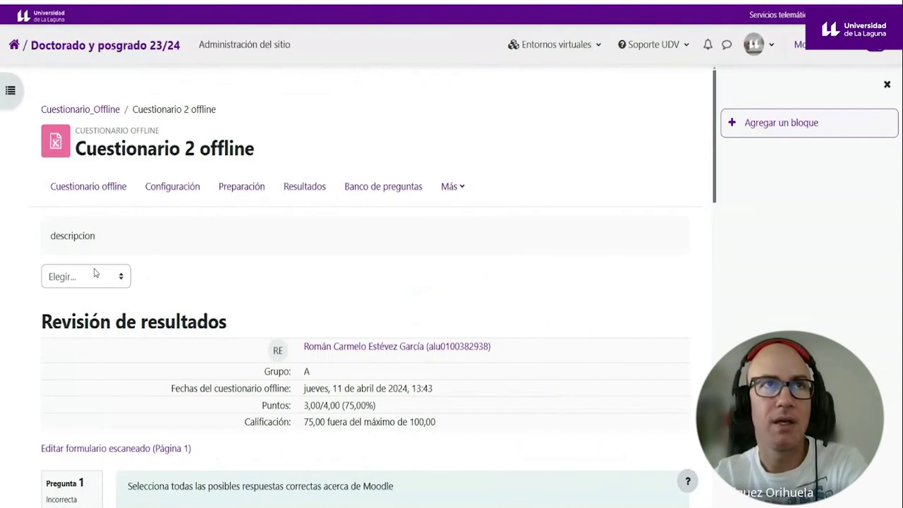
pyautogui.click(95, 449)
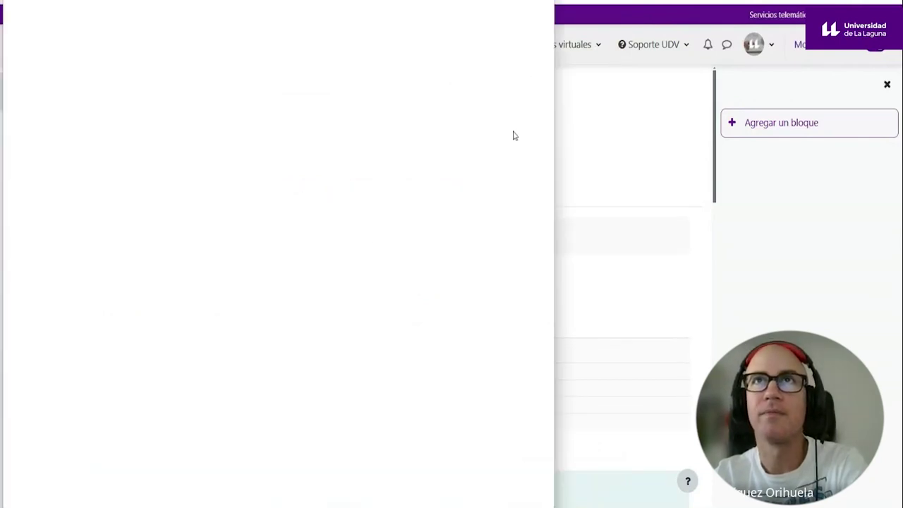
pyautogui.moveTo(555, 269); pyautogui.dragTo(570, 275)
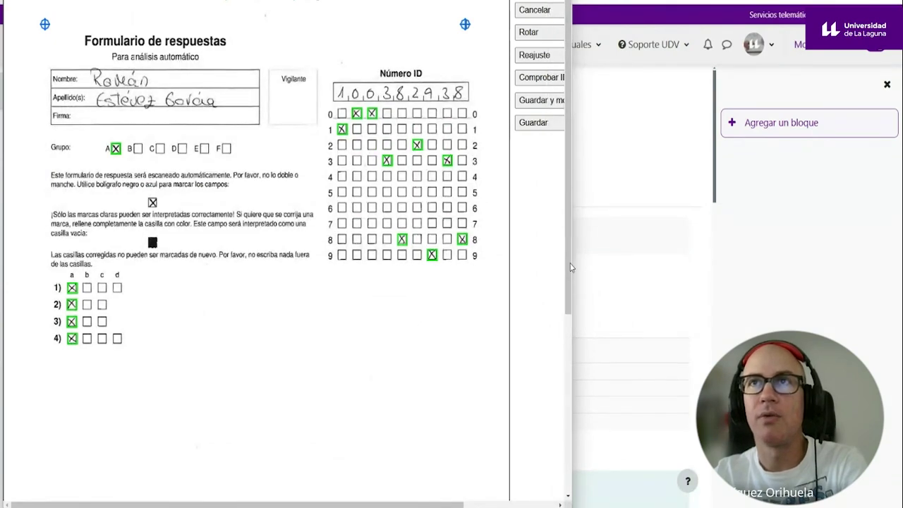
pyautogui.moveTo(573, 268); pyautogui.dragTo(727, 268)
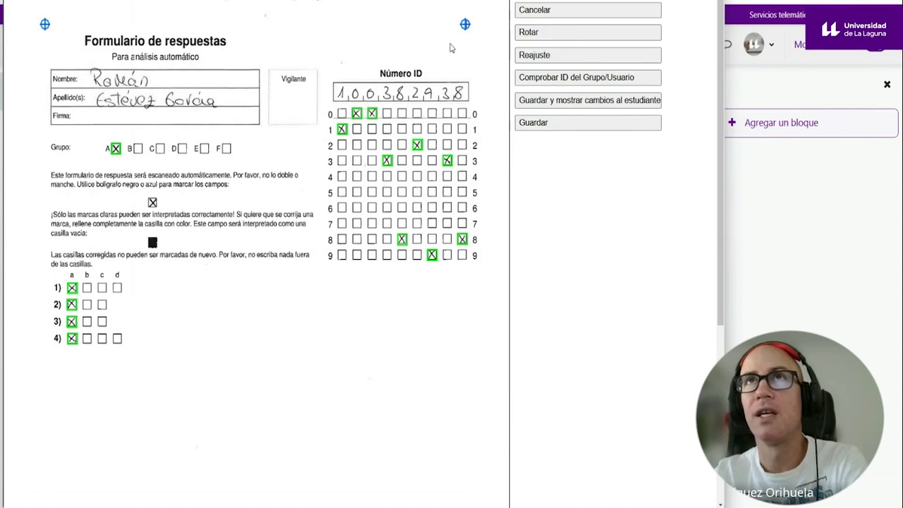
# Shift the alignment markers at the scanned form's upper and lower corners away from their printed reference crosses
pyautogui.moveTo(465, 24)
pyautogui.mouseDown()
pyautogui.moveTo(462, 39)
pyautogui.moveTo(430, 46)
pyautogui.mouseUp()
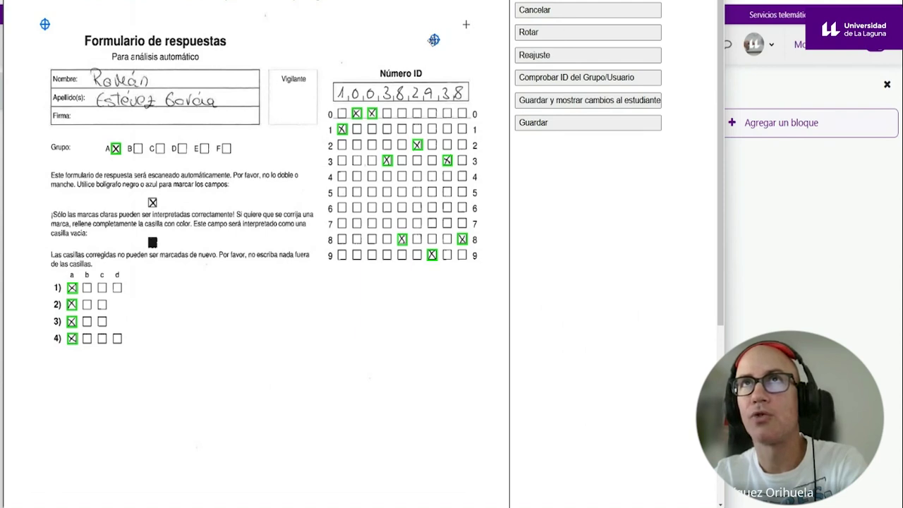
pyautogui.moveTo(435, 40); pyautogui.dragTo(455, 46)
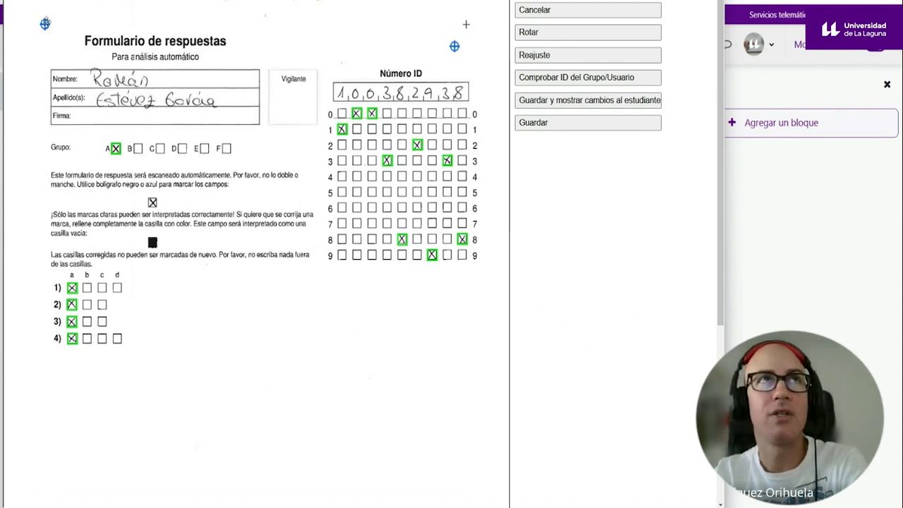
pyautogui.scroll(-4, 357, 358)
pyautogui.moveTo(465, 473); pyautogui.dragTo(471, 450)
pyautogui.moveTo(44, 473)
pyautogui.mouseDown()
pyautogui.moveTo(36, 456)
pyautogui.moveTo(44, 474)
pyautogui.mouseUp()
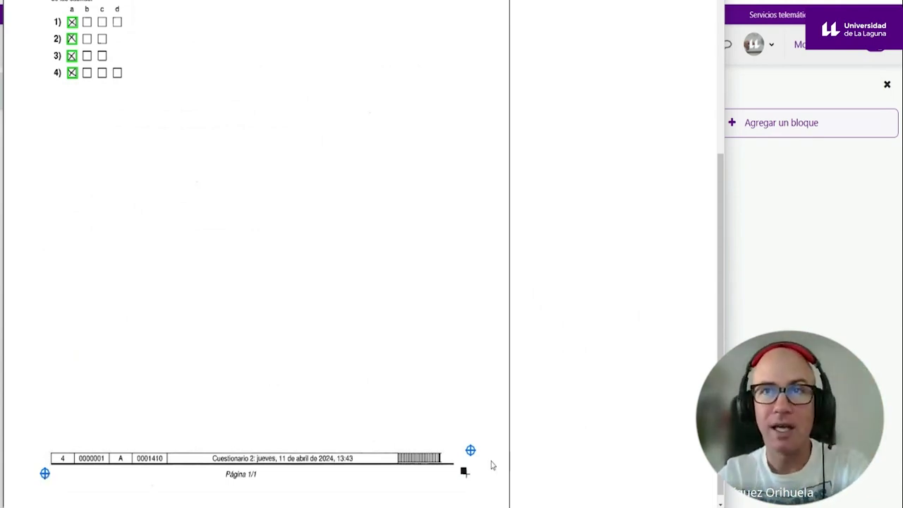
# Move the lower-right, upper-right and upper-left alignment markers of the scanned form back onto their printed reference marks
pyautogui.moveTo(471, 451); pyautogui.dragTo(466, 473)
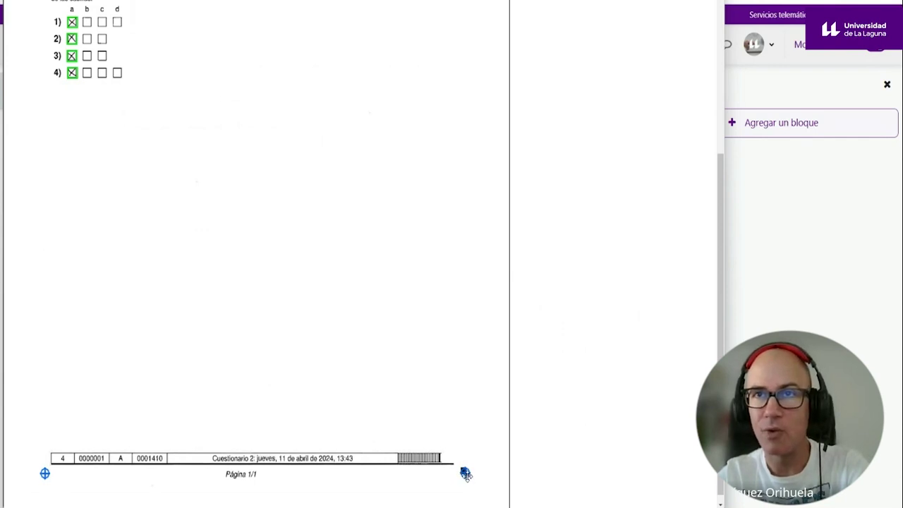
pyautogui.scroll(4, 256, 328)
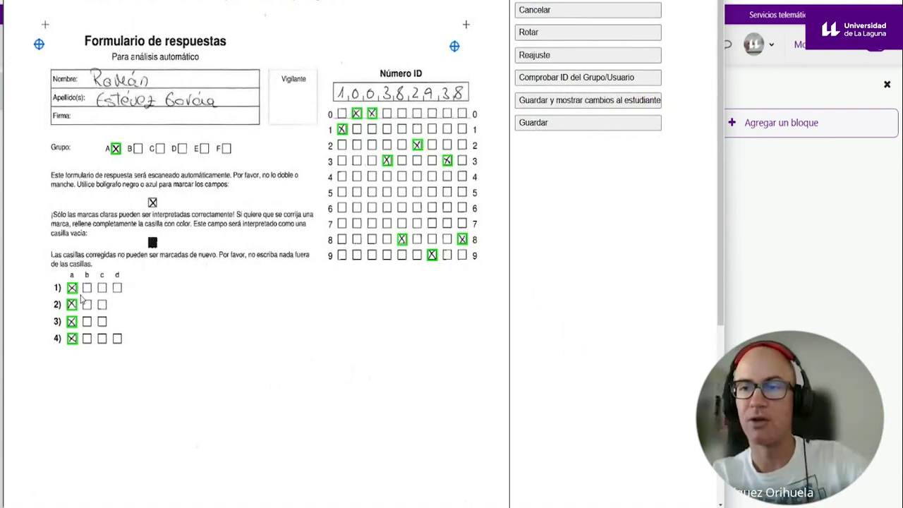
pyautogui.moveTo(454, 46)
pyautogui.mouseDown()
pyautogui.moveTo(451, 29)
pyautogui.moveTo(466, 17)
pyautogui.moveTo(466, 26)
pyautogui.mouseUp()
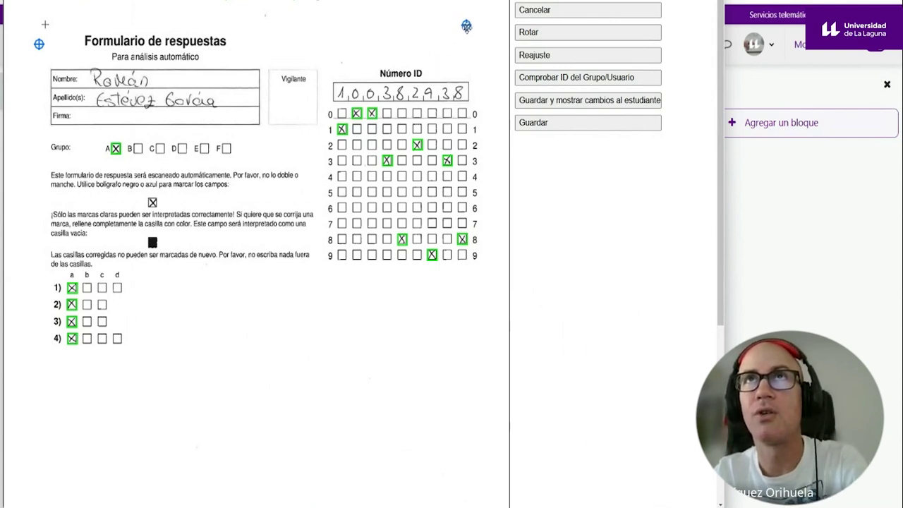
pyautogui.moveTo(39, 44); pyautogui.dragTo(45, 25)
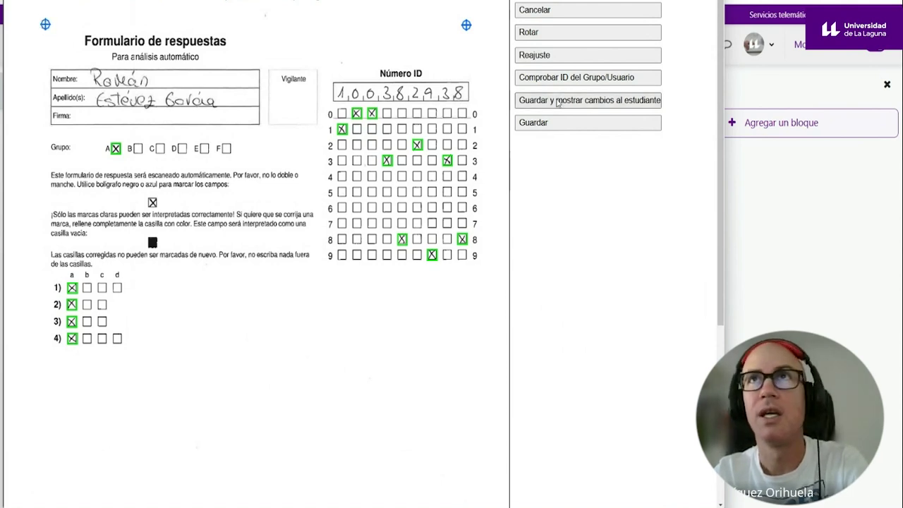
# Clear the detected mark on option a of question 4, mark it again, and save the scanned form
pyautogui.click(554, 63)
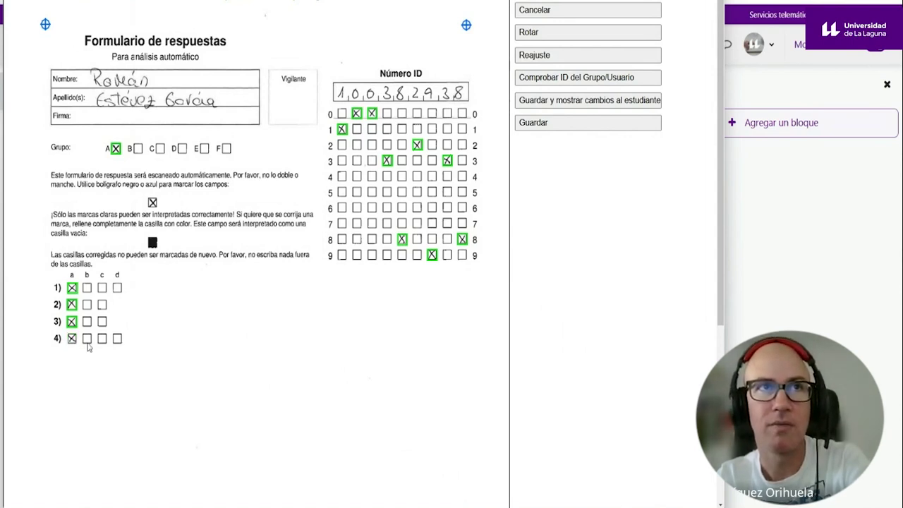
pyautogui.click(72, 338)
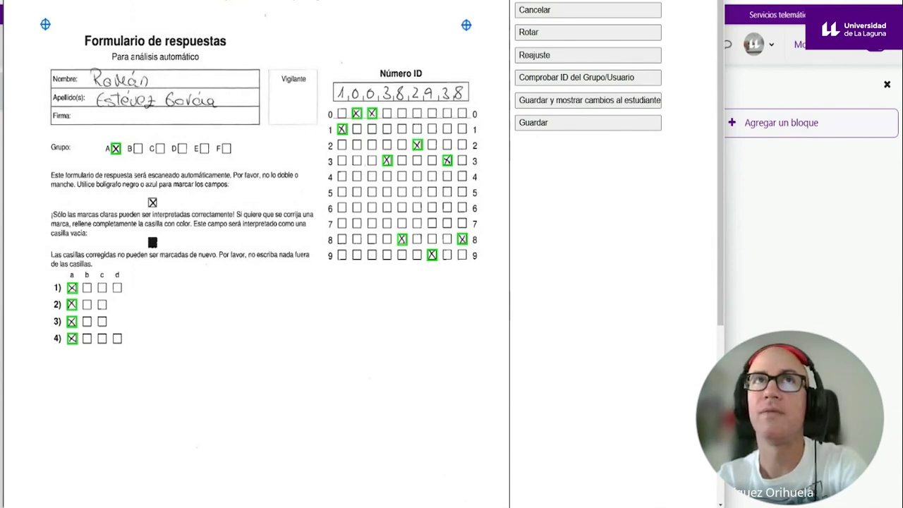
pyautogui.click(533, 122)
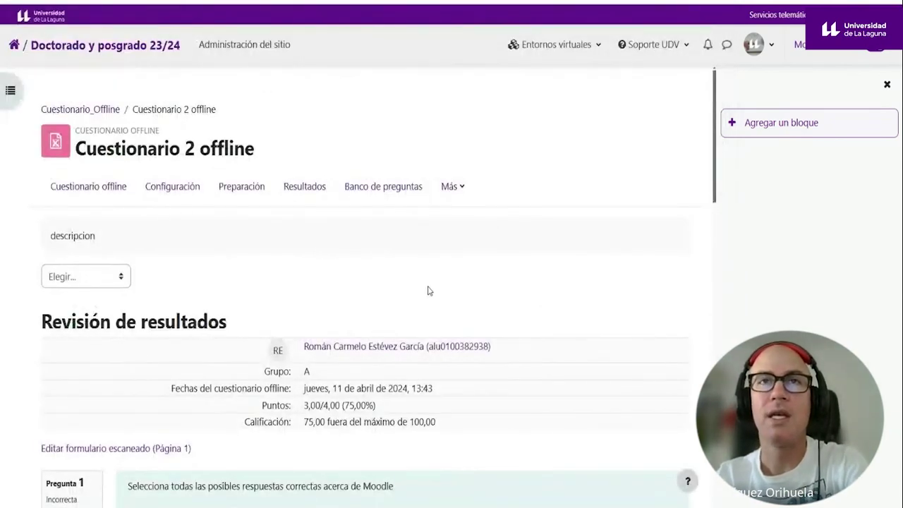
# Return to the "Cuestionario 2 offline" overview, examine the "Información del cuestionario" statistics for all groups, and go back
pyautogui.click(94, 189)
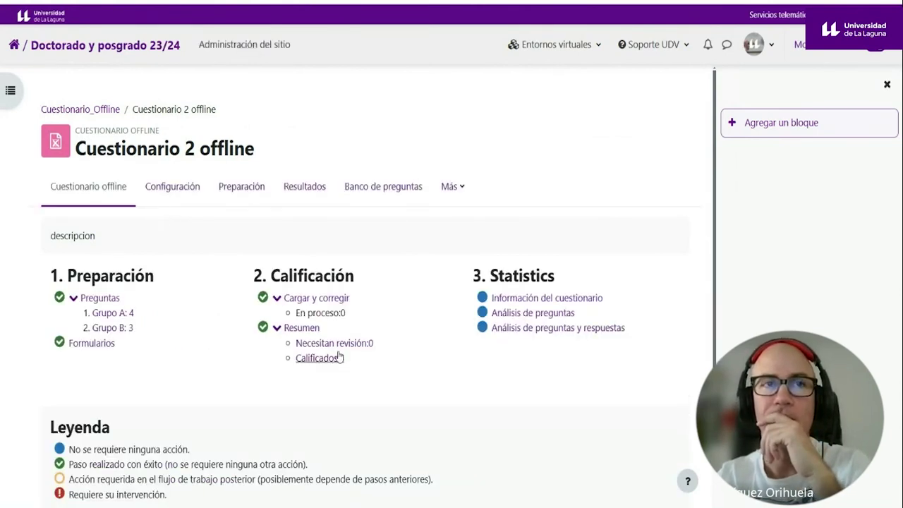
pyautogui.scroll(-3, 339, 358)
pyautogui.click(543, 192)
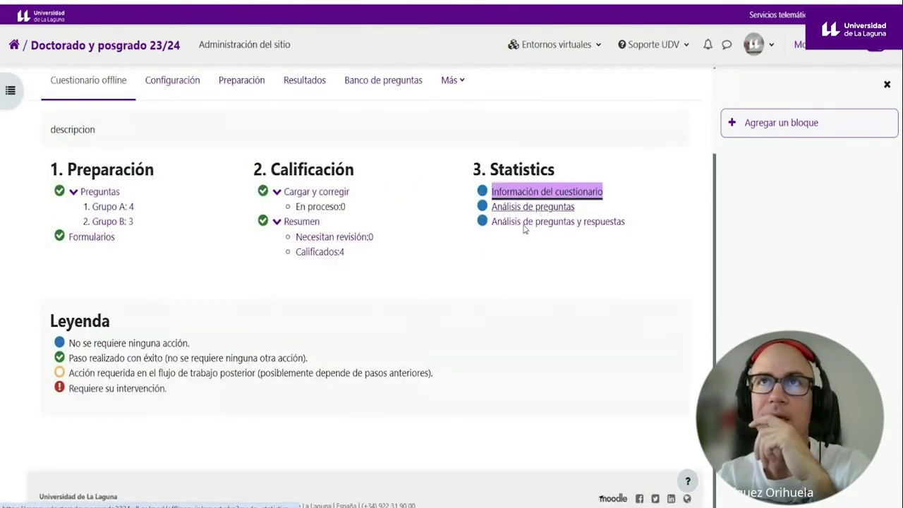
pyautogui.scroll(-8, 405, 358)
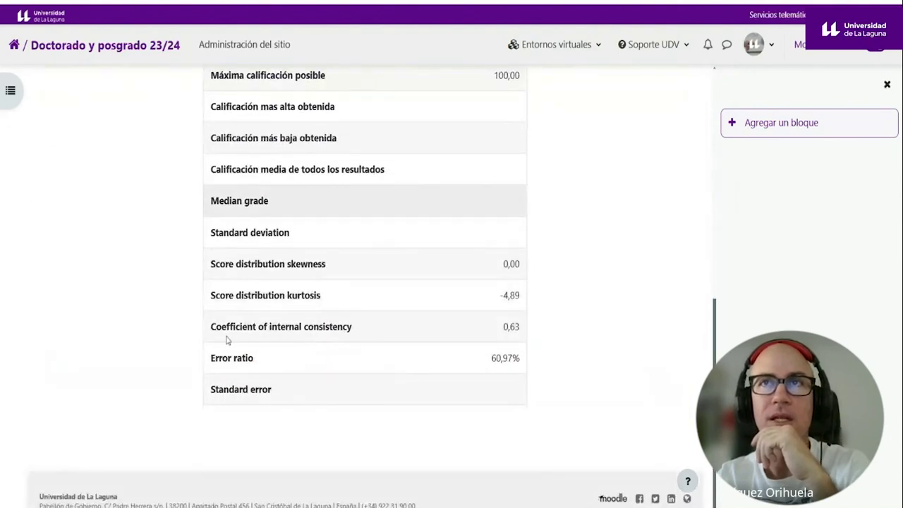
pyautogui.scroll(5, 227, 341)
pyautogui.scroll(6, 33, 79)
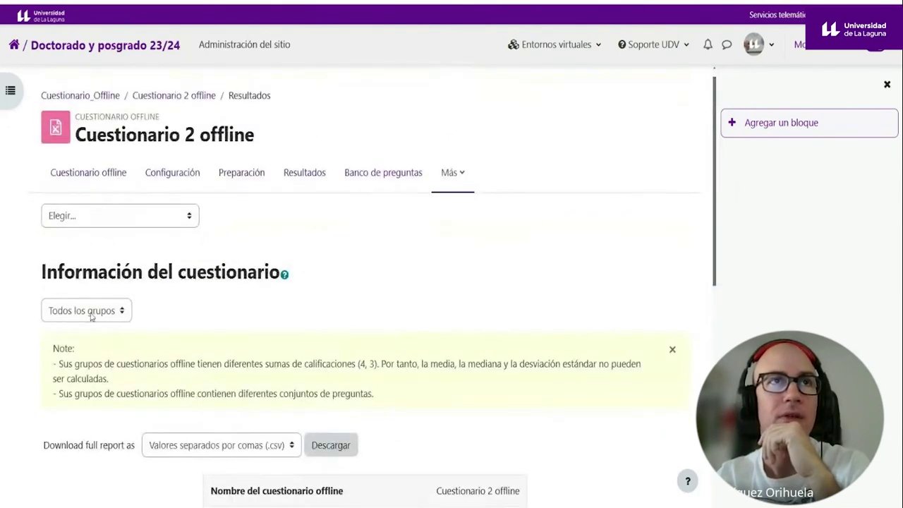
pyautogui.hotkey('alt', 'Left')
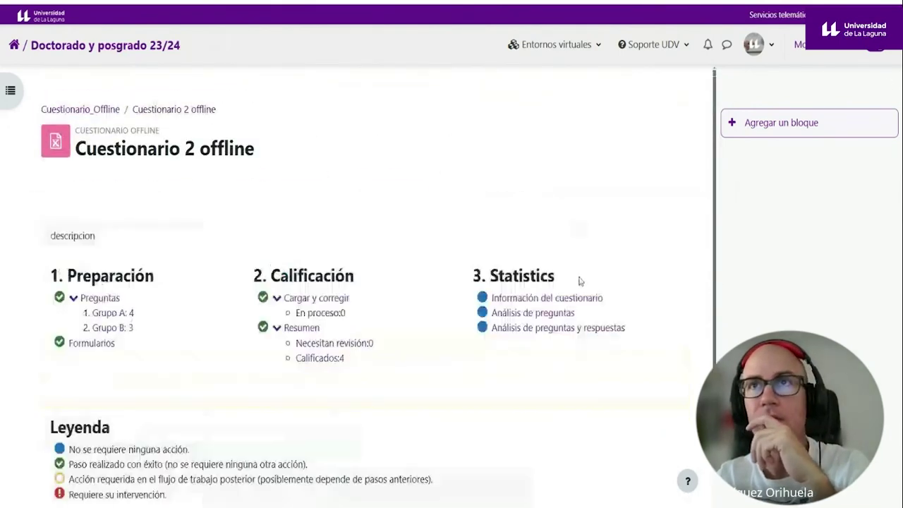
# Open "Análisis de preguntas", examine the facility, weight and discrimination figures per question, and return to the overview
pyautogui.click(533, 313)
pyautogui.scroll(-3, 407, 366)
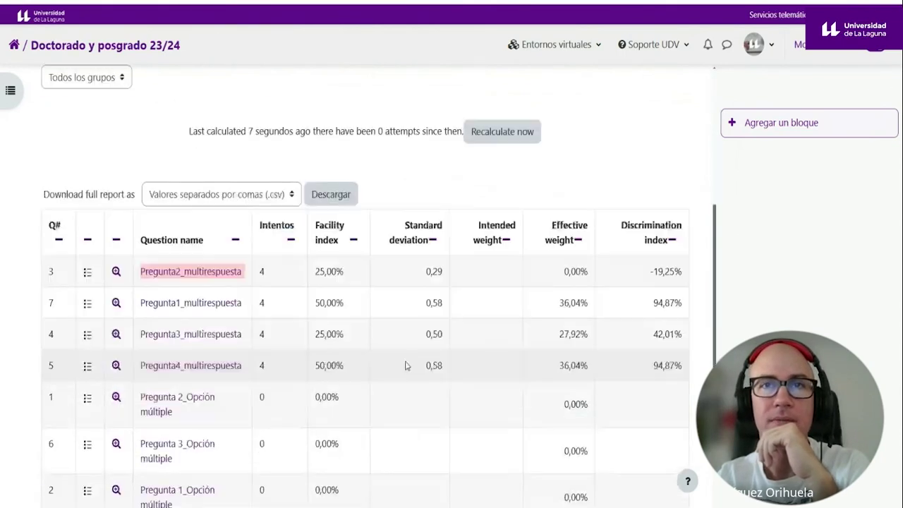
pyautogui.scroll(-3, 406, 366)
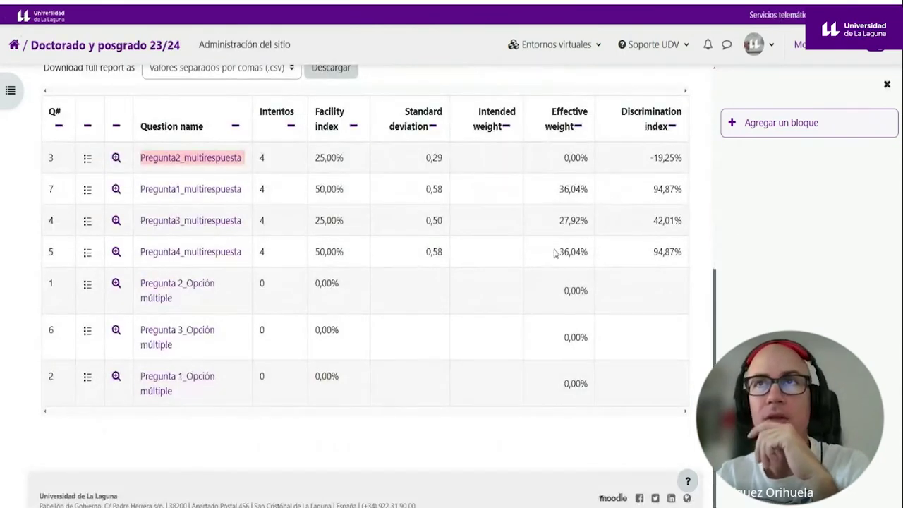
pyautogui.hotkey('alt', 'Left')
# Open "Análisis de preguntas y respuestas", examine the breakdown of responses for every question, and return to the overview
pyautogui.click(536, 327)
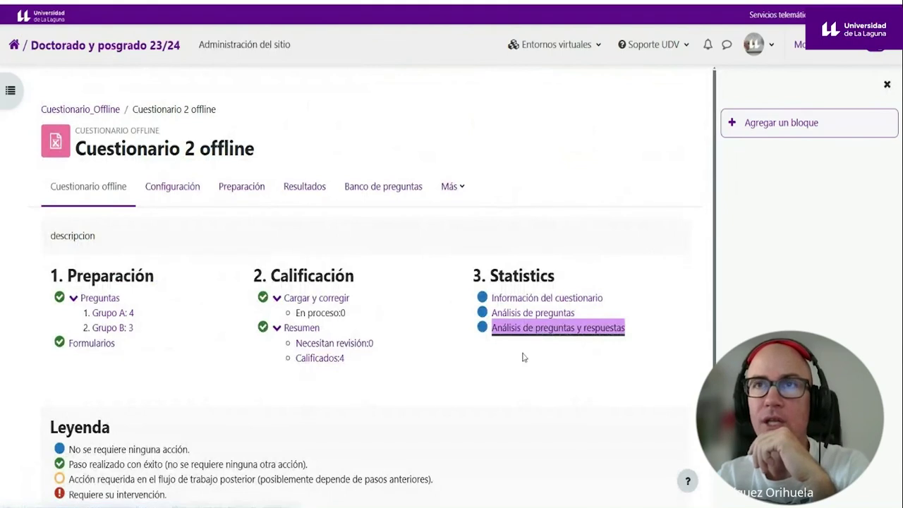
pyautogui.scroll(-10, 520, 357)
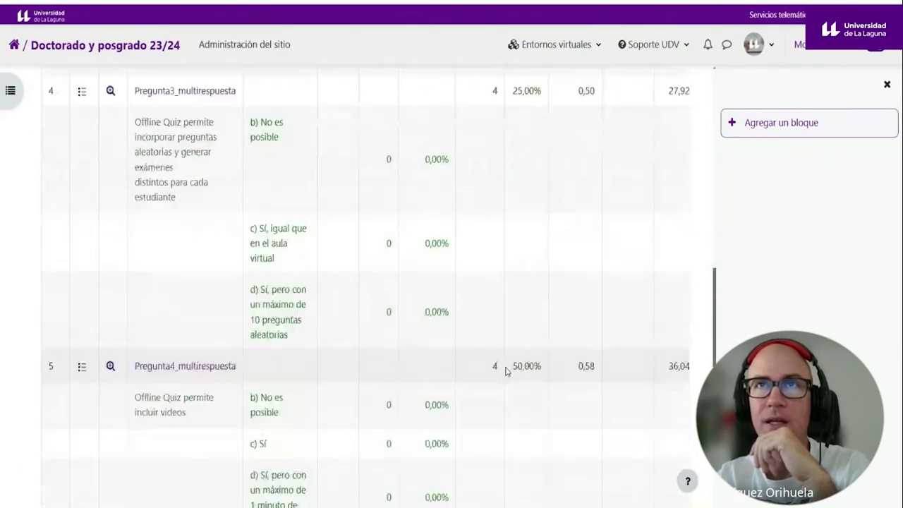
pyautogui.scroll(-9, 504, 381)
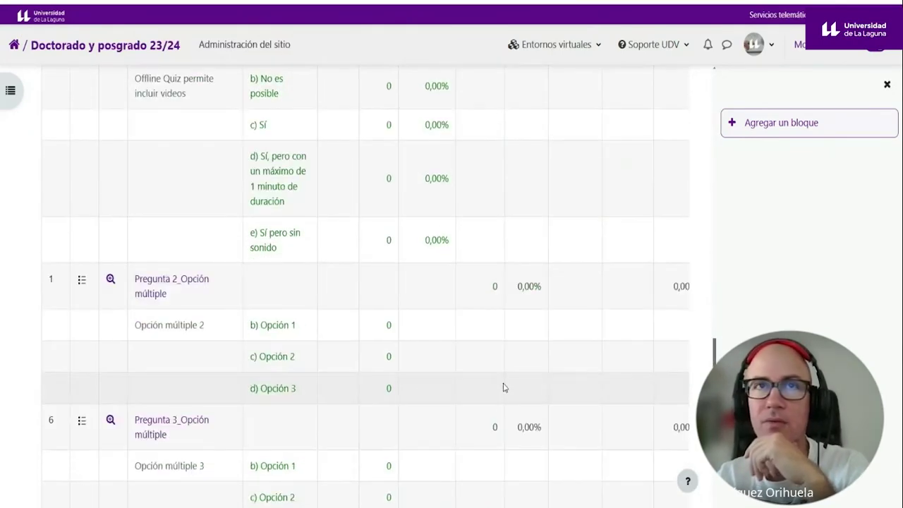
pyautogui.scroll(-4, 504, 387)
pyautogui.scroll(15, 496, 407)
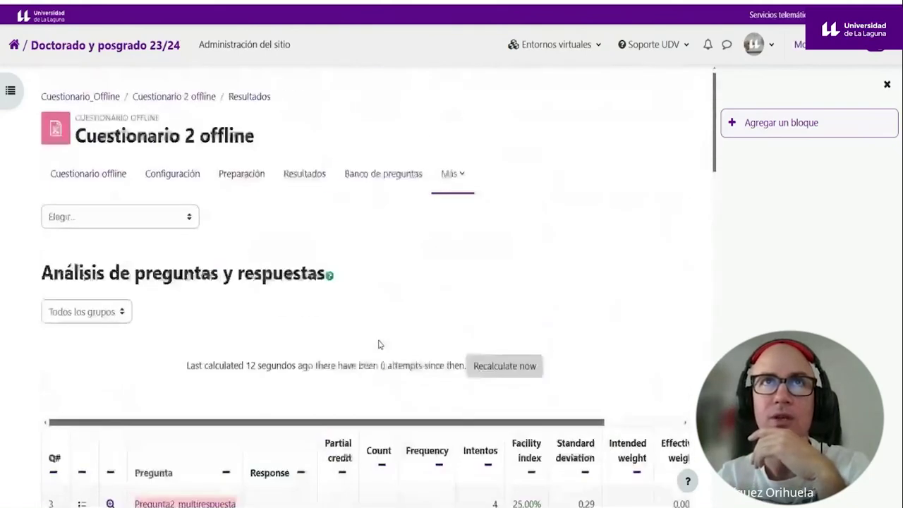
pyautogui.click(71, 189)
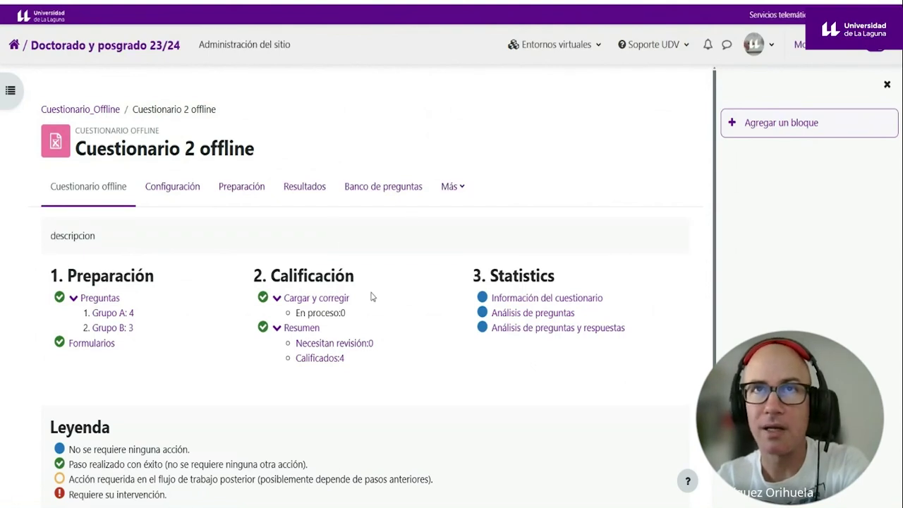
# Highlight "Cargar y corregir" in the grading section, and open the list of graded attempts to view the grades and download options
pyautogui.moveTo(350, 299); pyautogui.dragTo(268, 304)
pyautogui.click(300, 357)
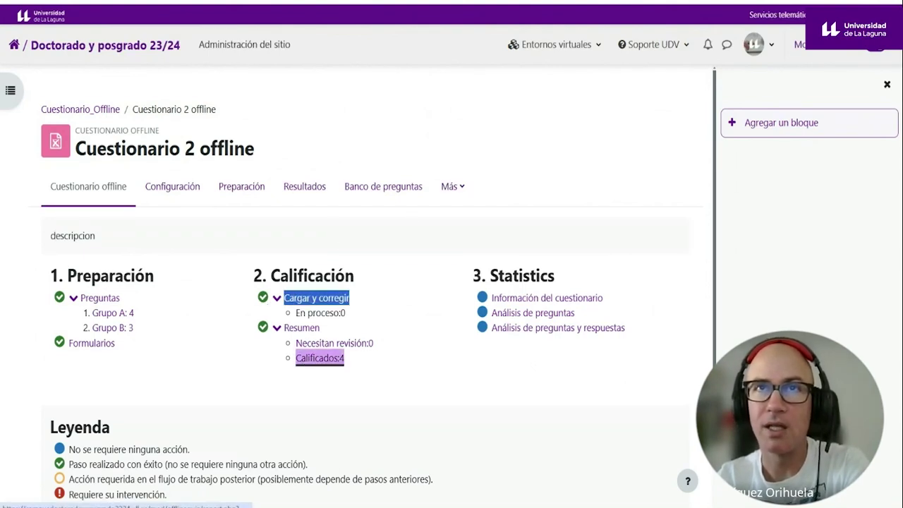
pyautogui.scroll(-3, 447, 409)
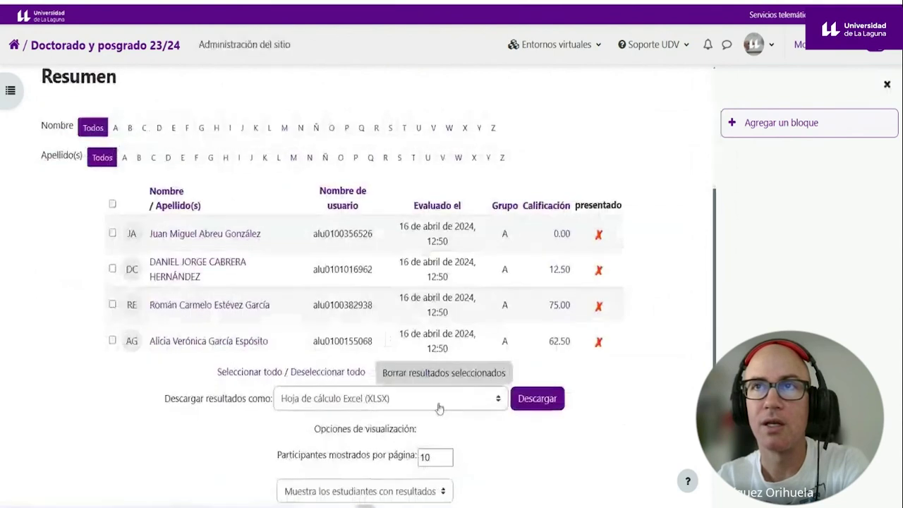
pyautogui.scroll(3, 217, 189)
# Open the grader report of the Cuestionario_Offline course and review the "Cuestionario 2 offline" grades with editing turned off
pyautogui.click(80, 110)
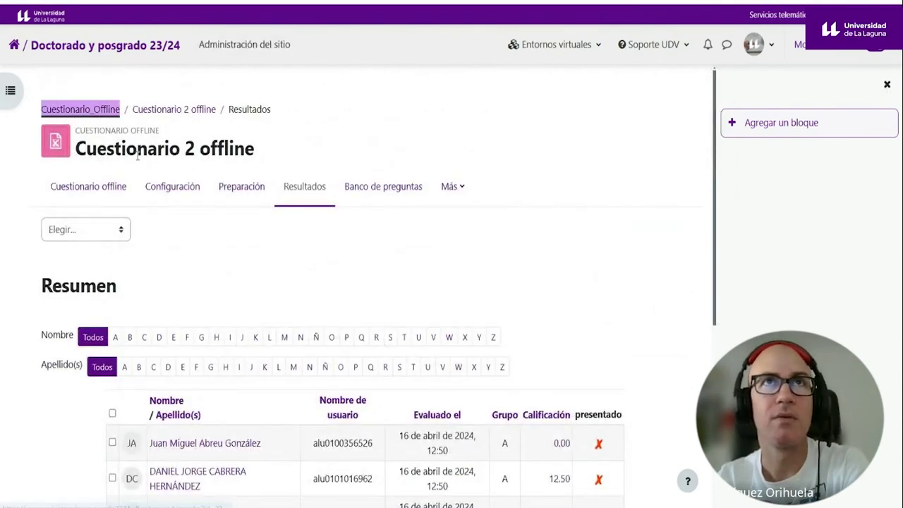
pyautogui.scroll(-8, 224, 202)
pyautogui.scroll(5, 262, 222)
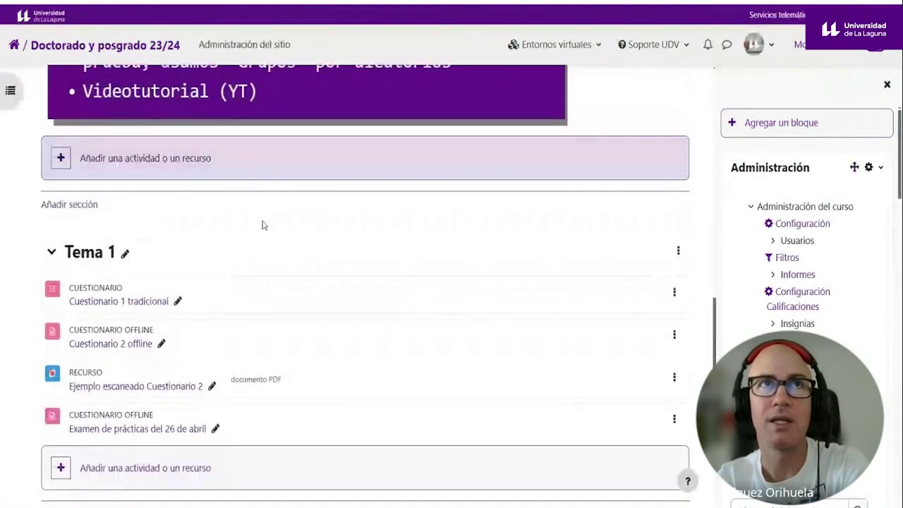
pyautogui.scroll(5, 279, 130)
pyautogui.click(266, 151)
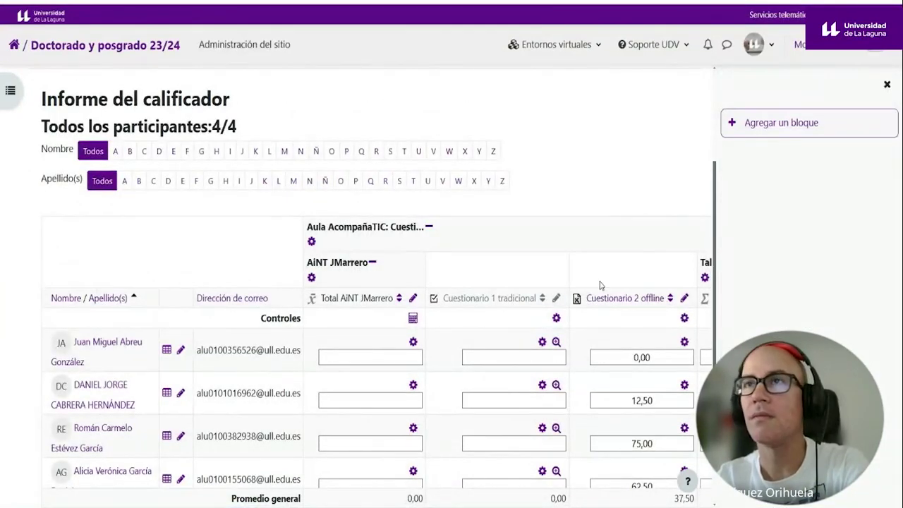
pyautogui.scroll(-3, 635, 367)
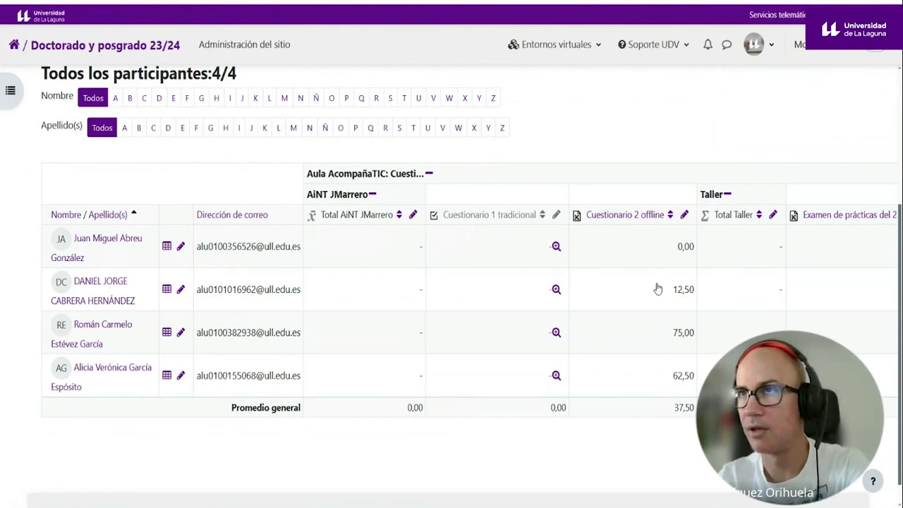
pyautogui.scroll(3, 315, 212)
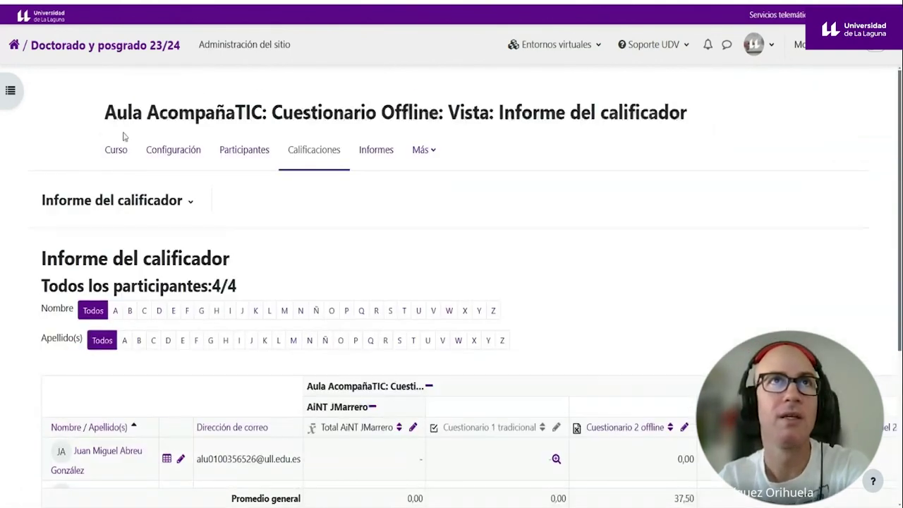
# Return to the course page and highlight the notes on multiple choice, student form errors, copies to print and a first trial test
pyautogui.press('Return')
pyautogui.scroll(-8, 353, 232)
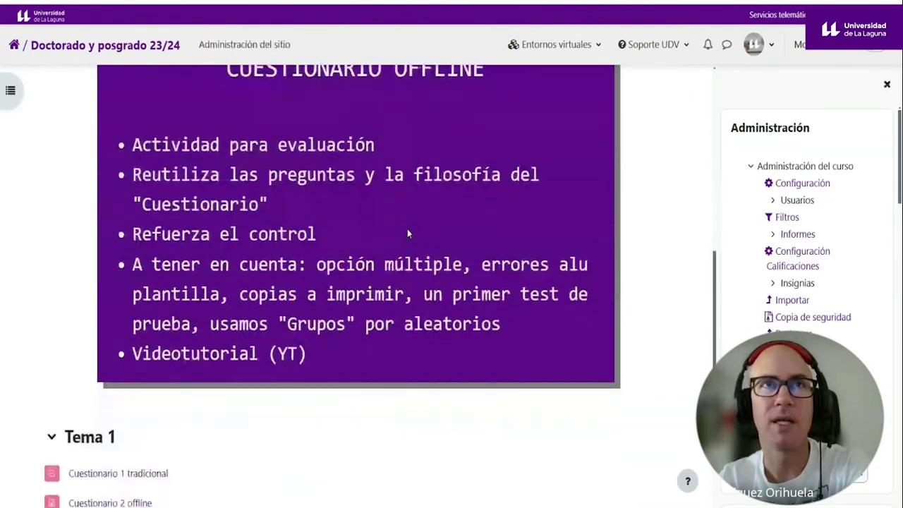
pyautogui.doubleClick(358, 266)
pyautogui.moveTo(407, 265); pyautogui.dragTo(203, 294)
pyautogui.doubleClick(270, 295)
pyautogui.moveTo(270, 294); pyautogui.dragTo(336, 294)
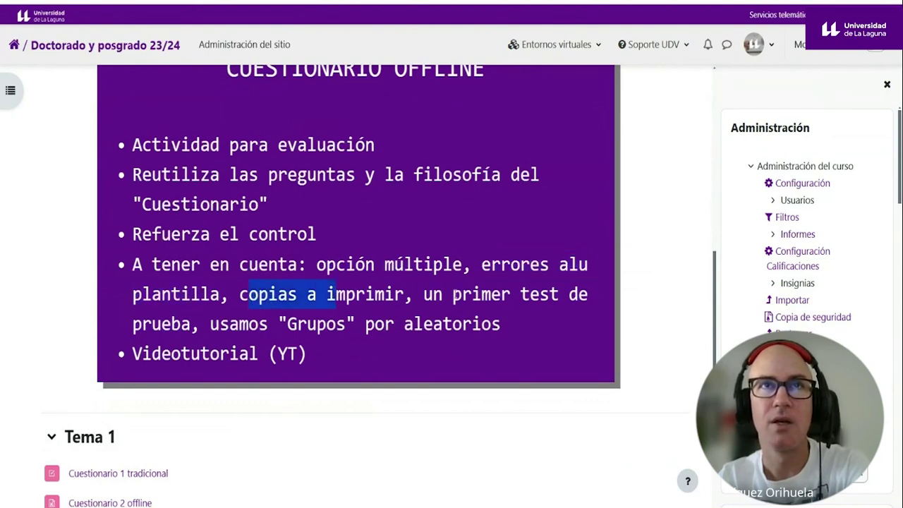
pyautogui.moveTo(455, 293); pyautogui.dragTo(153, 326)
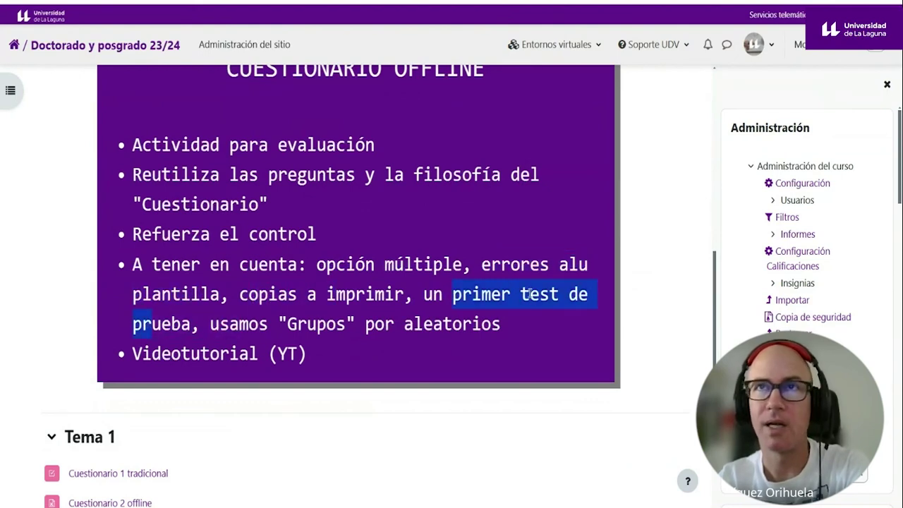
pyautogui.moveTo(424, 296); pyautogui.dragTo(192, 330)
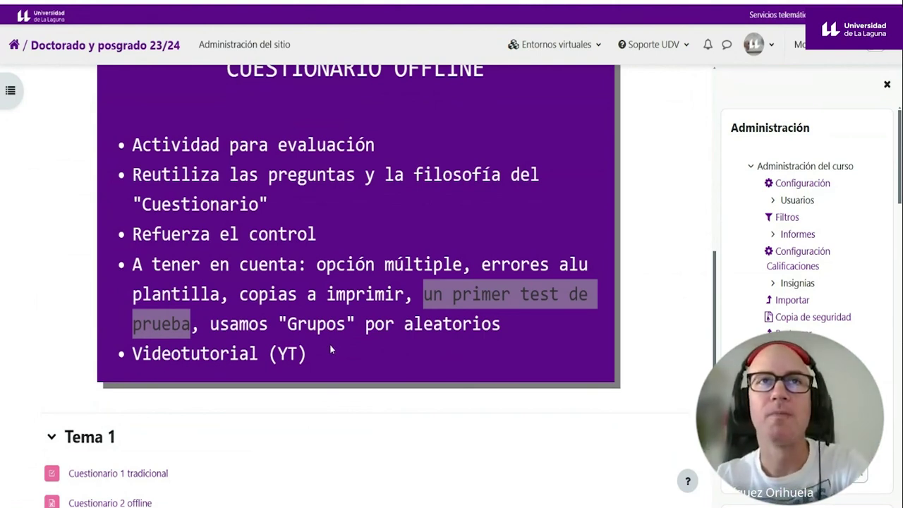
pyautogui.scroll(-3, 330, 346)
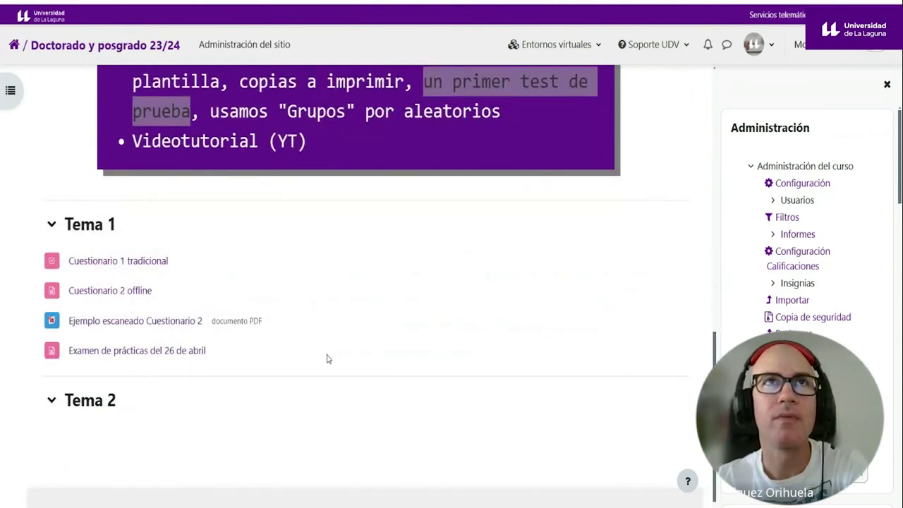
pyautogui.scroll(5, 329, 359)
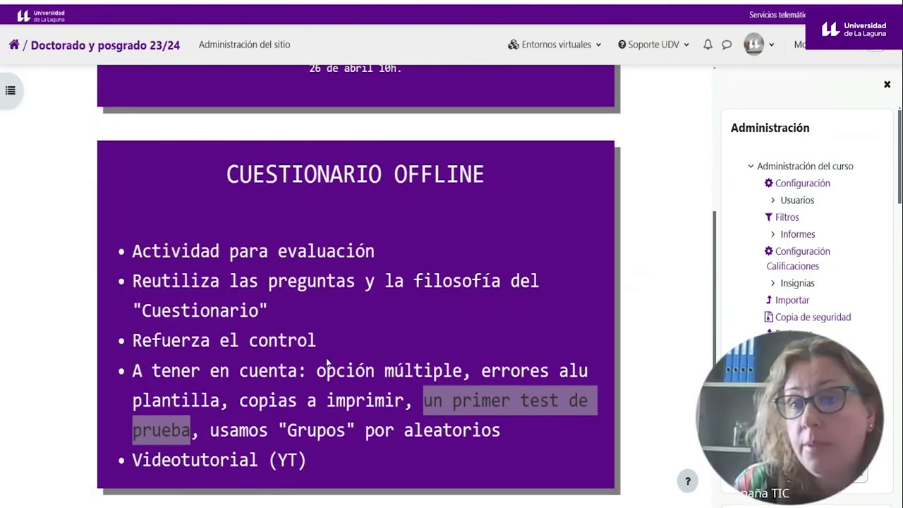
# Open the "Cuestionario 2 offline" activity in Tema 1 and review its preparation section with the question groups
pyautogui.scroll(5, 425, 327)
pyautogui.scroll(-9, 425, 327)
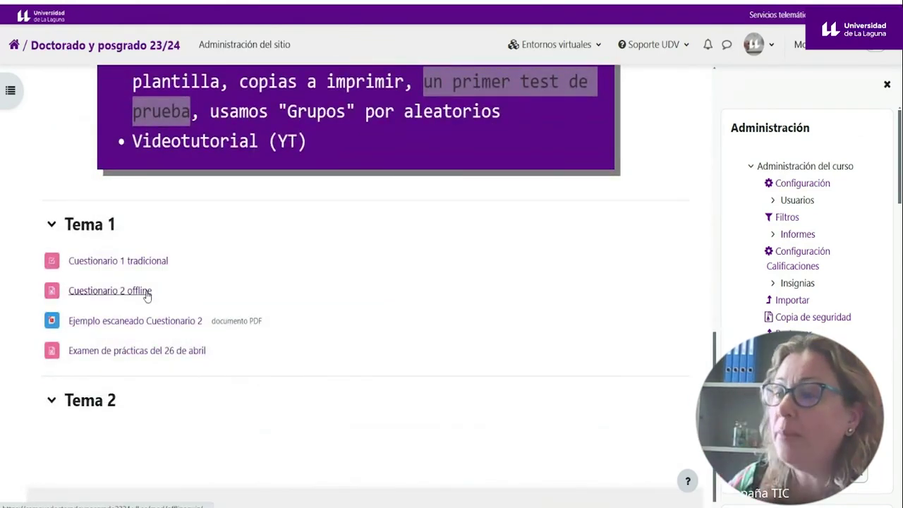
pyautogui.click(146, 295)
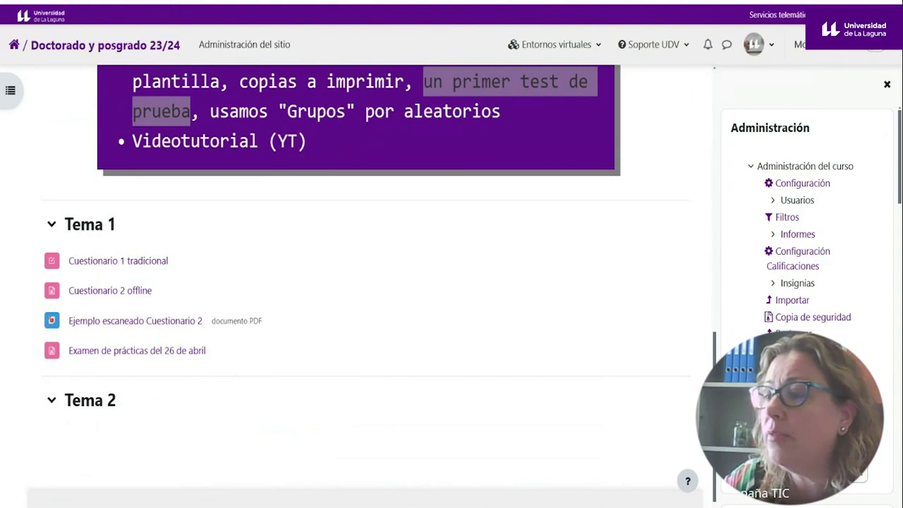
pyautogui.click(145, 295)
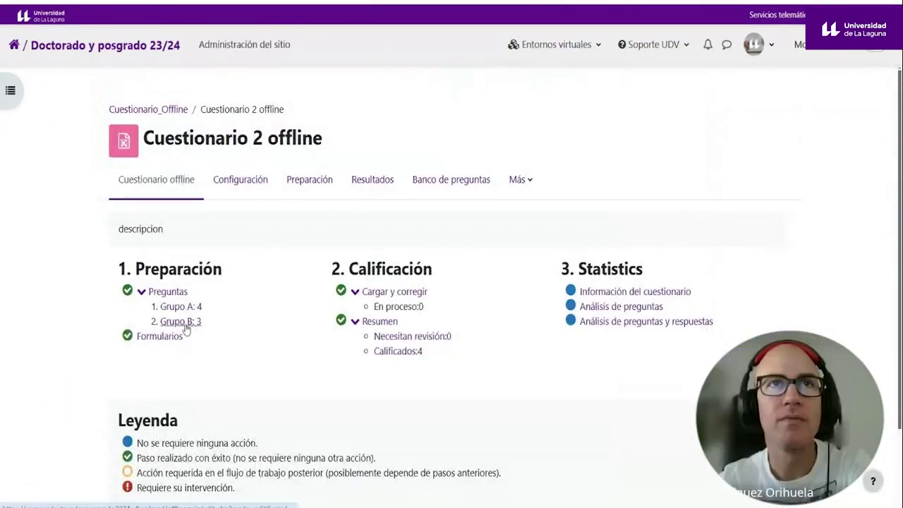
pyautogui.click(185, 326)
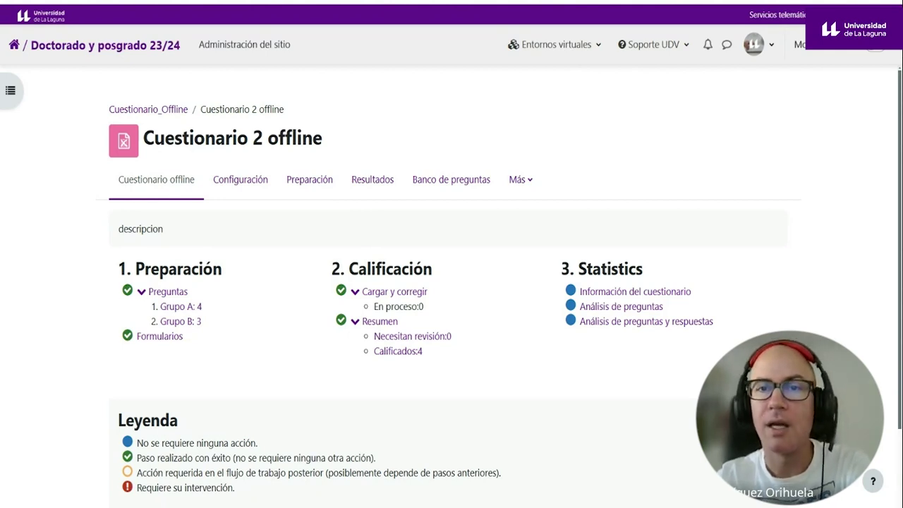
# Open "Recursos de ayuda y soporte" for UDV support, look through the help page, and highlight its introductory paragraphs about the unit
pyautogui.click(649, 43)
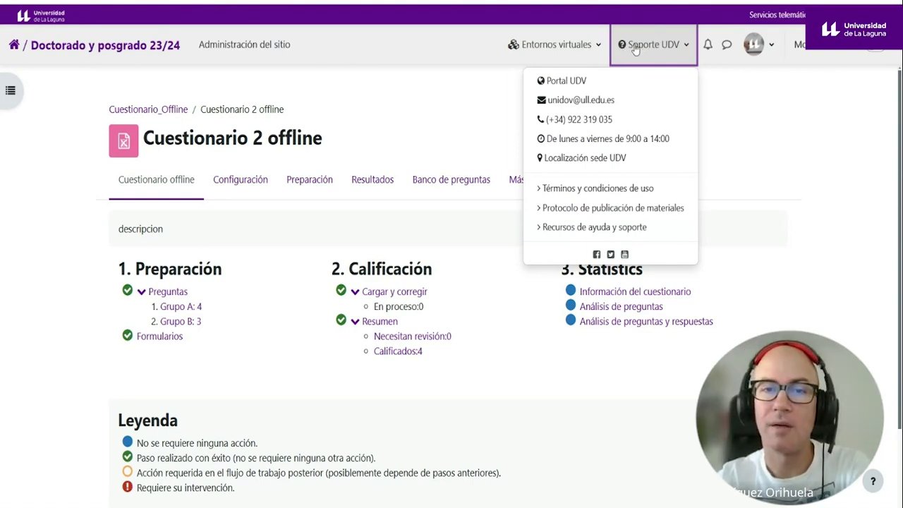
pyautogui.click(624, 228)
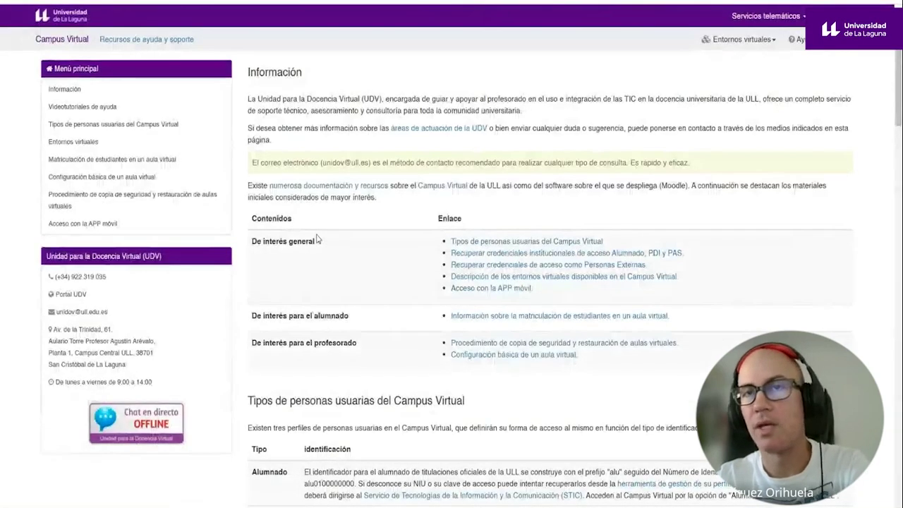
pyautogui.scroll(-4, 318, 236)
pyautogui.scroll(-12, 368, 225)
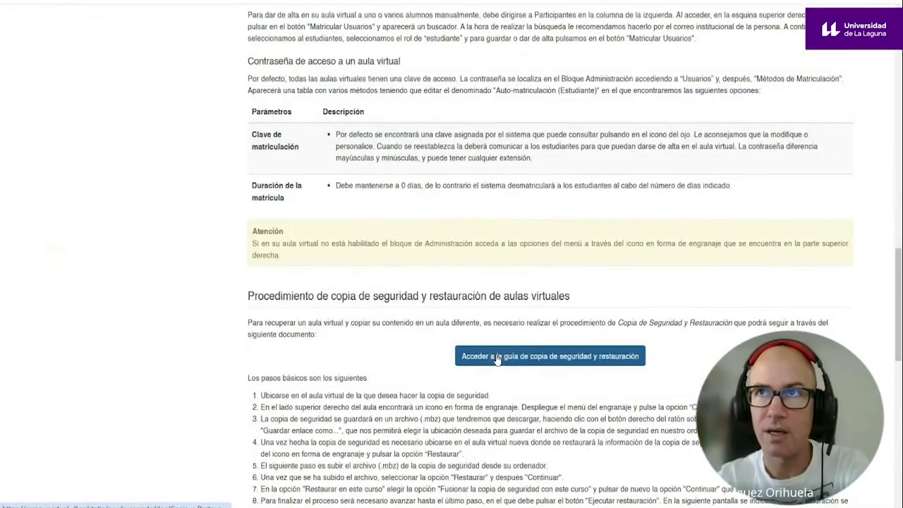
pyautogui.scroll(1, 498, 359)
pyautogui.scroll(-1, 480, 339)
pyautogui.scroll(10, 438, 303)
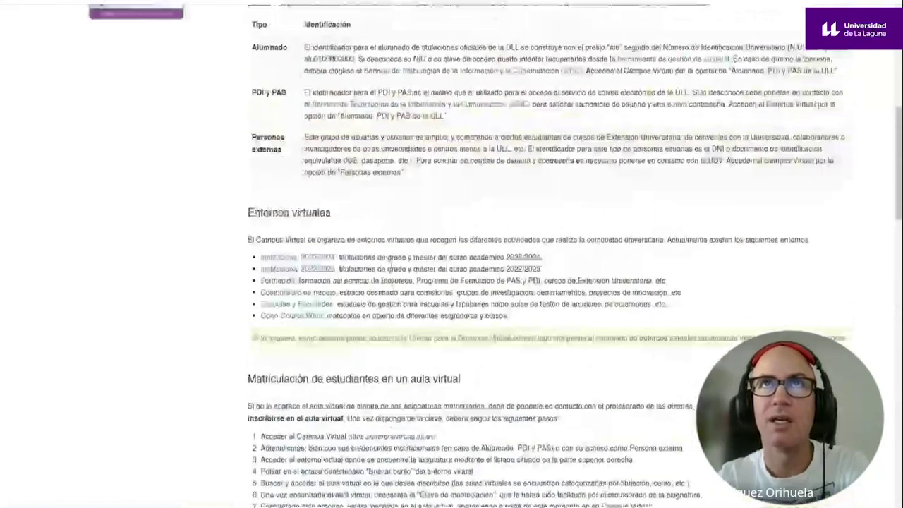
pyautogui.scroll(6, 391, 264)
pyautogui.moveTo(249, 100); pyautogui.dragTo(349, 141)
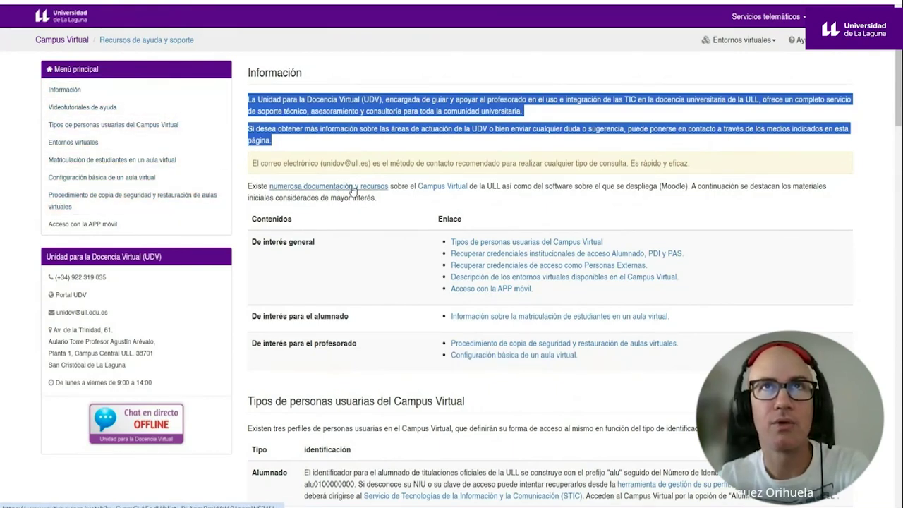
# Open the help video tutorials playlist, pause the presentation video, and look through the playlist for the Moodle quiz videos
pyautogui.click(106, 108)
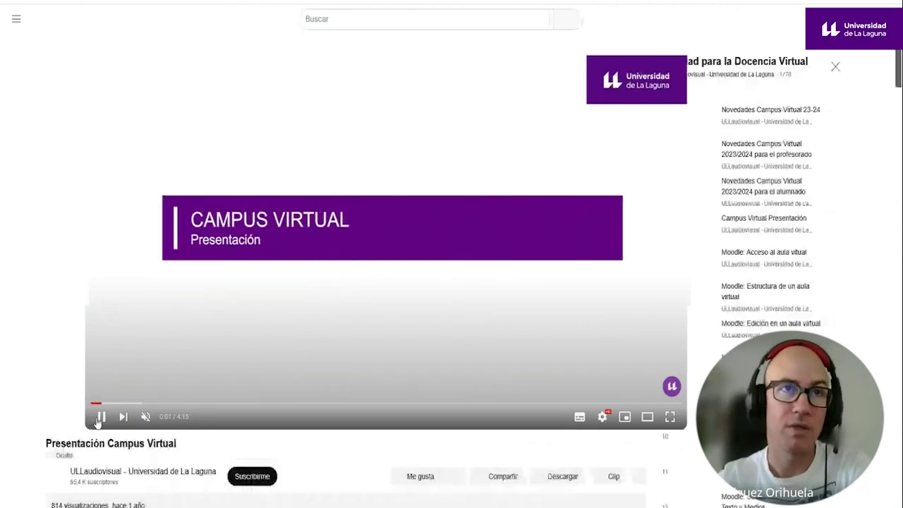
pyautogui.click(62, 416)
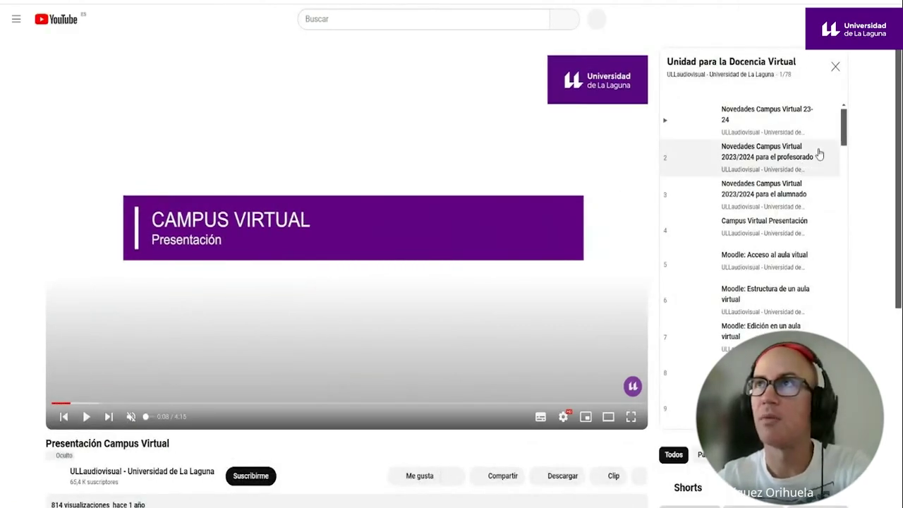
pyautogui.moveTo(844, 130); pyautogui.dragTo(852, 329)
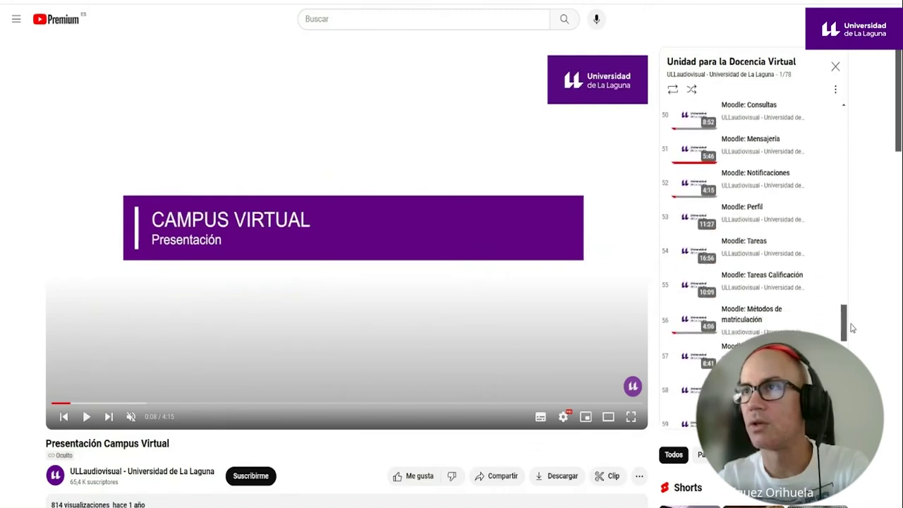
pyautogui.scroll(-4, 817, 278)
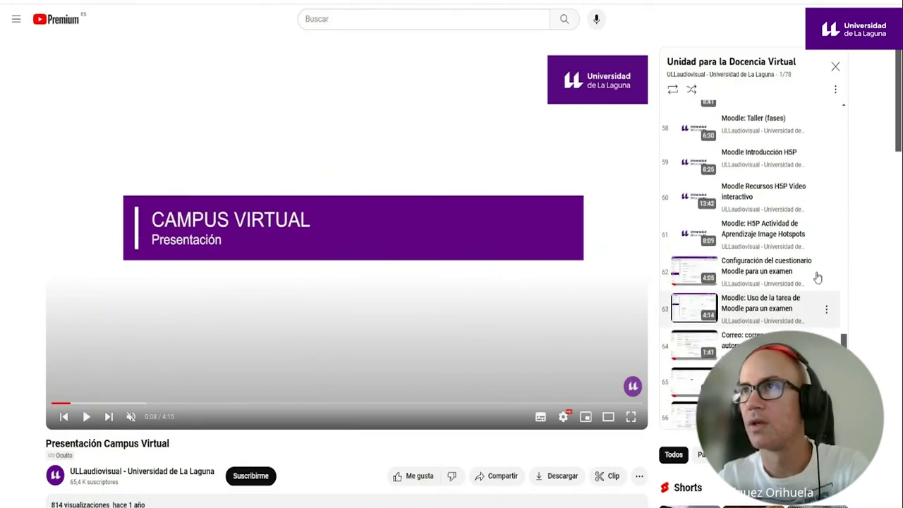
pyautogui.scroll(10, 798, 305)
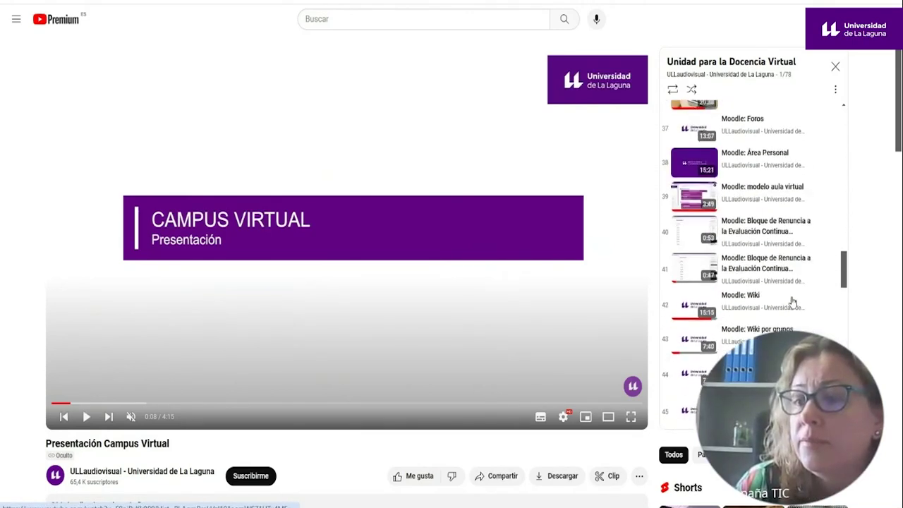
pyautogui.scroll(2, 787, 293)
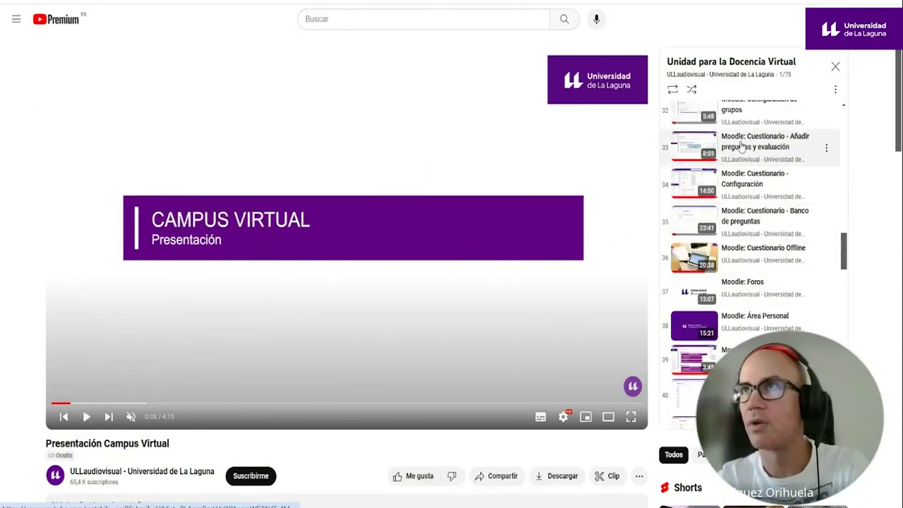
pyautogui.scroll(1, 741, 148)
pyautogui.scroll(2, 756, 247)
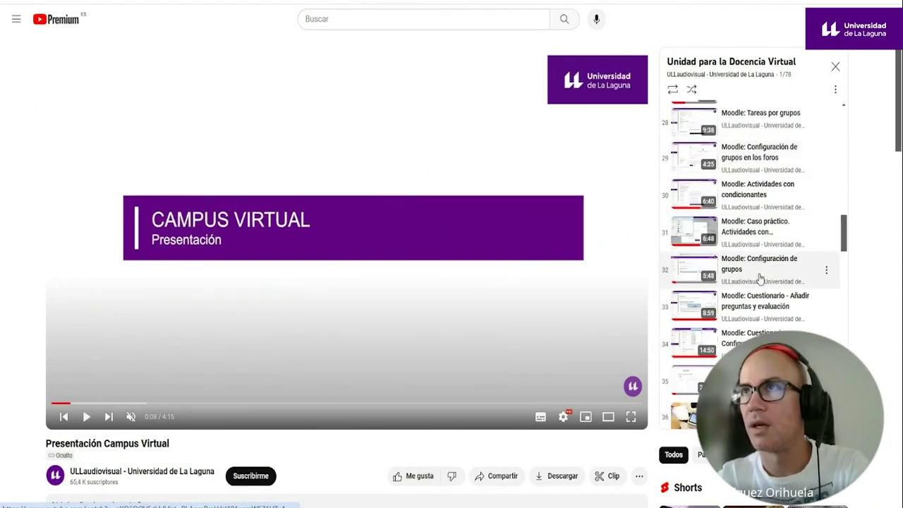
pyautogui.scroll(-1, 750, 296)
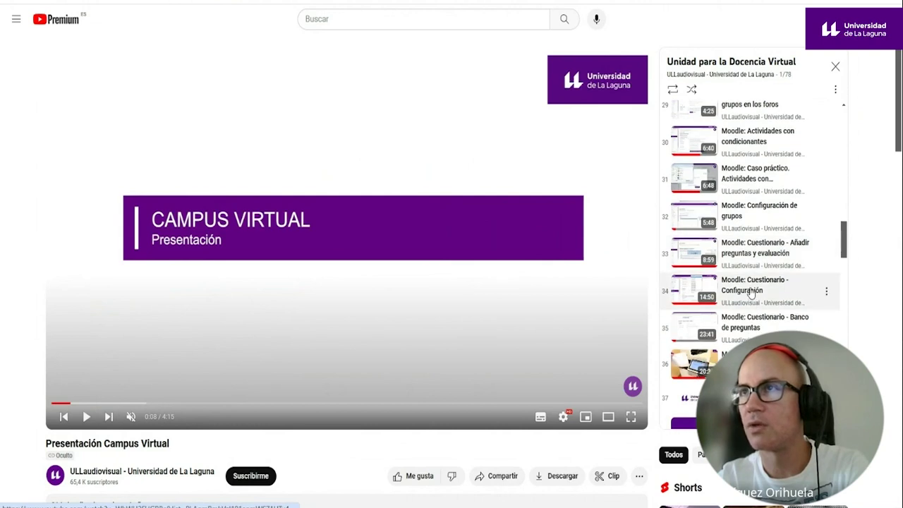
pyautogui.scroll(-1, 751, 290)
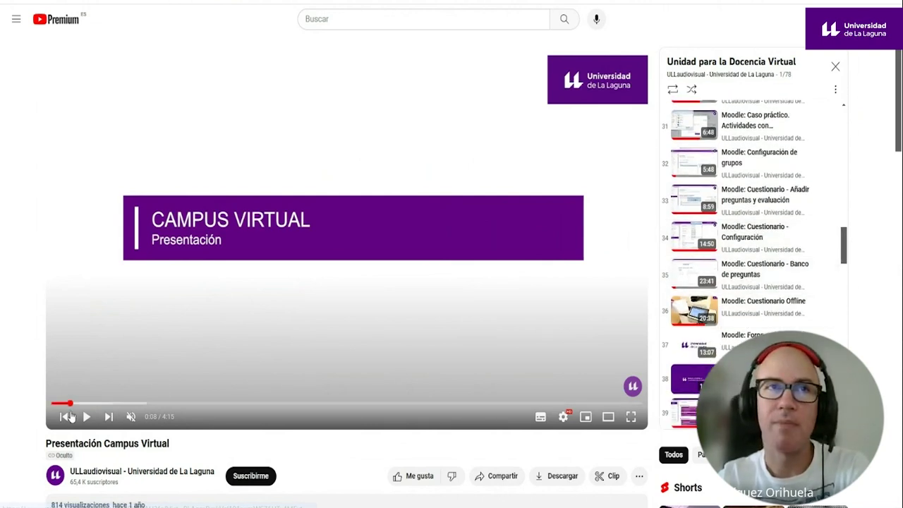
# Open the "Moodle: Cuestionario Offline" video, preview it at several points around minute 12, and pause it
pyautogui.click(741, 317)
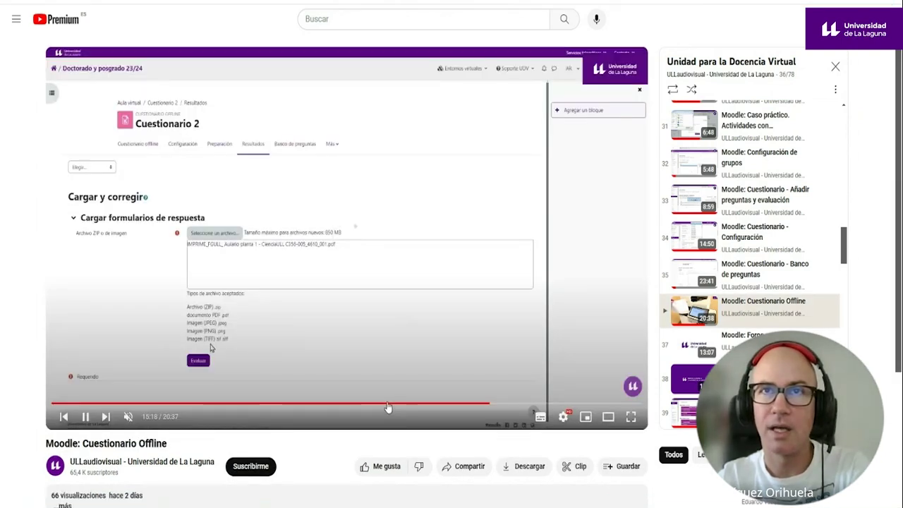
pyautogui.click(387, 405)
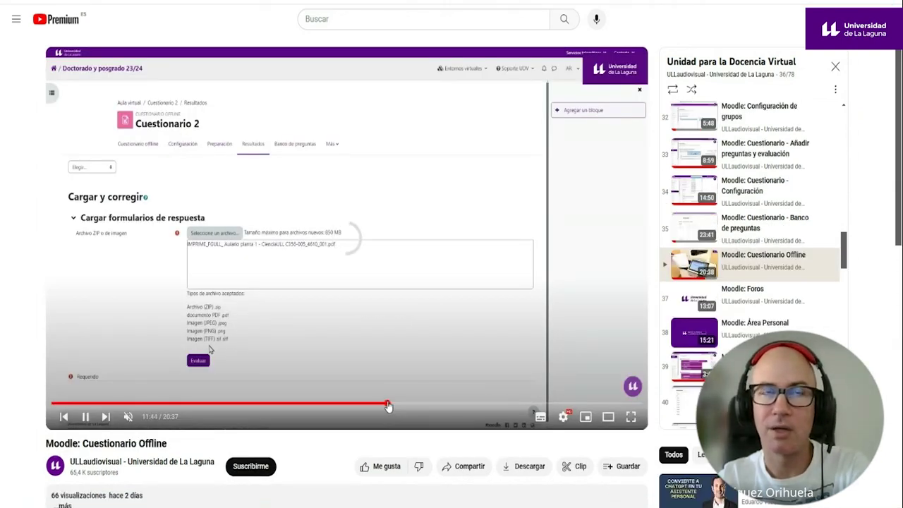
pyautogui.click(393, 405)
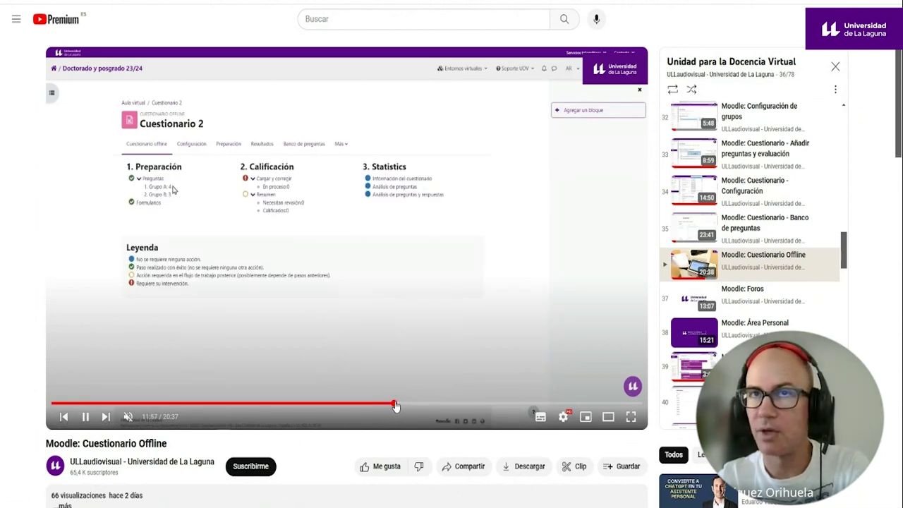
pyautogui.click(402, 405)
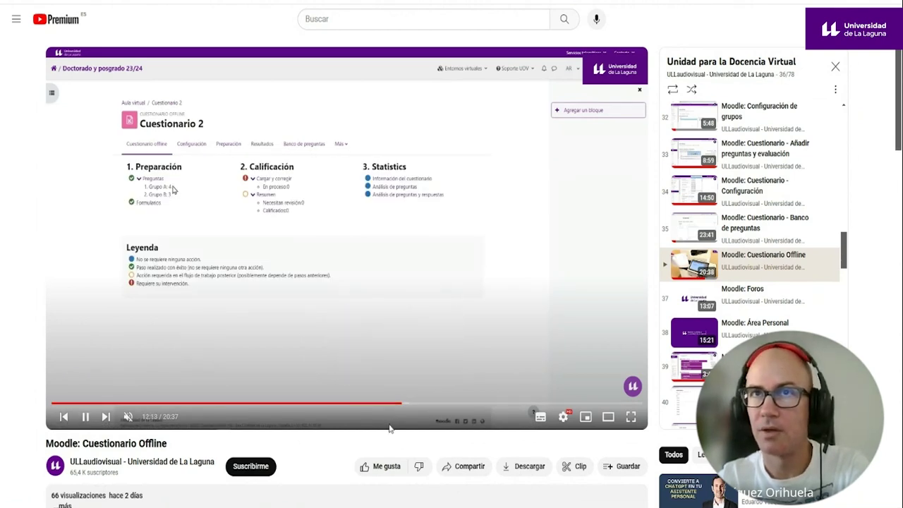
pyautogui.click(406, 405)
pyautogui.click(89, 418)
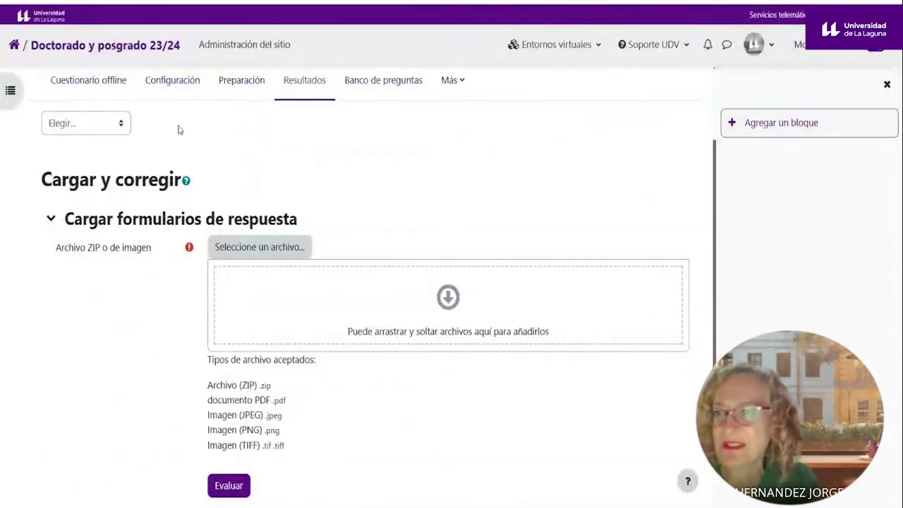
# Return from the exam results to the course page, open its participants, and highlight the username part of the first student's e-mail address
pyautogui.scroll(2, 177, 127)
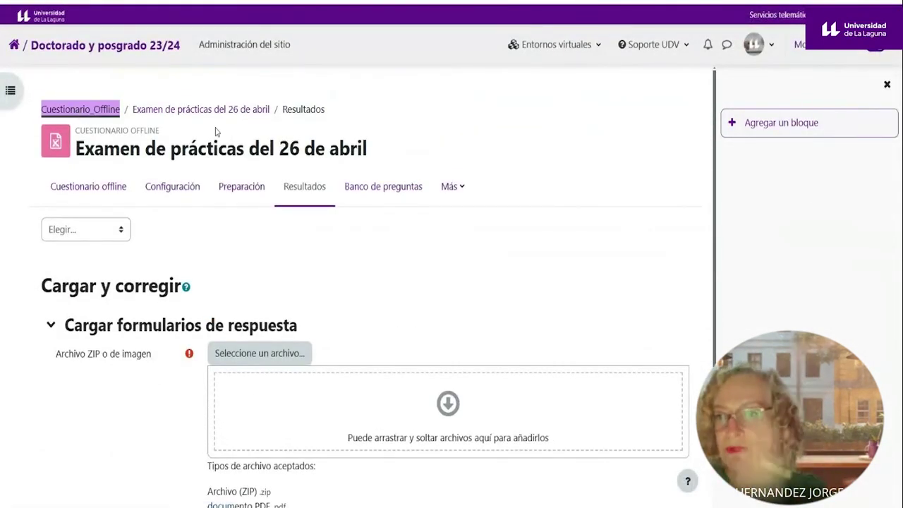
pyautogui.scroll(-5, 228, 159)
pyautogui.scroll(5, 214, 187)
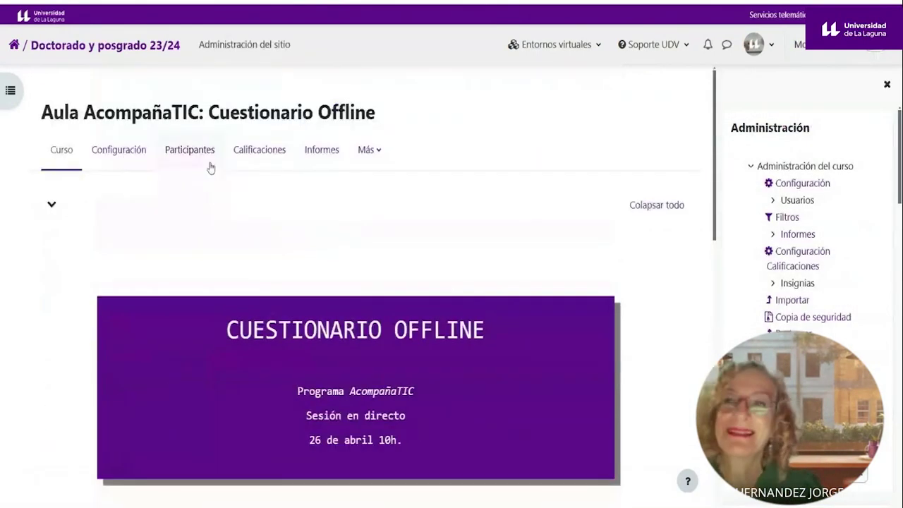
pyautogui.click(176, 154)
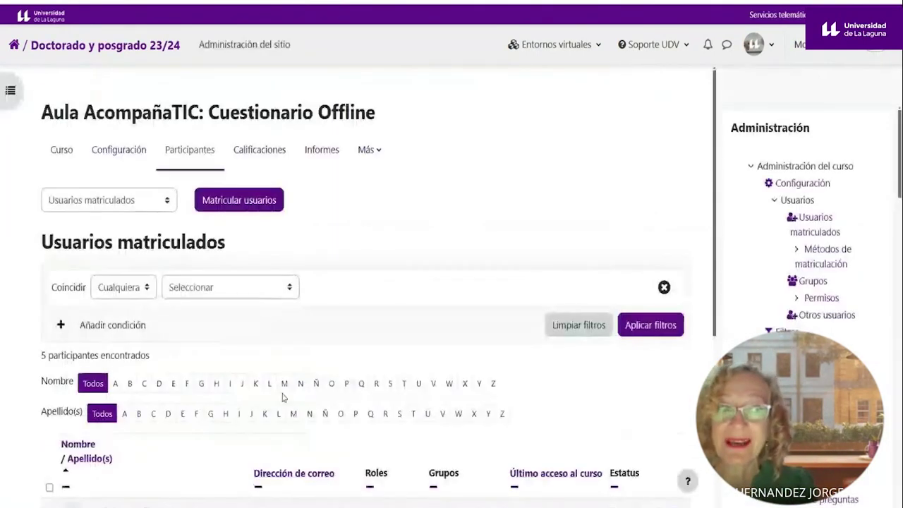
pyautogui.scroll(-3, 275, 367)
pyautogui.moveTo(252, 355); pyautogui.dragTo(313, 354)
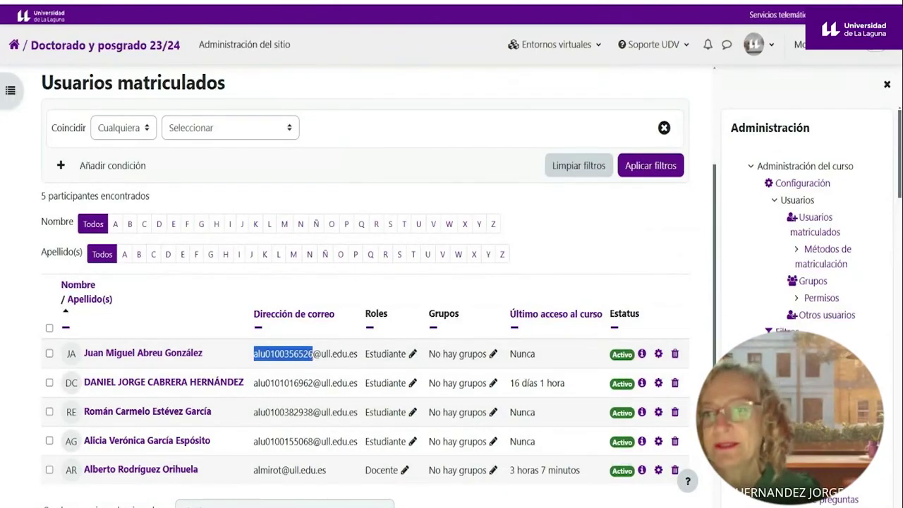
pyautogui.hotkey('alt', 'Tab')
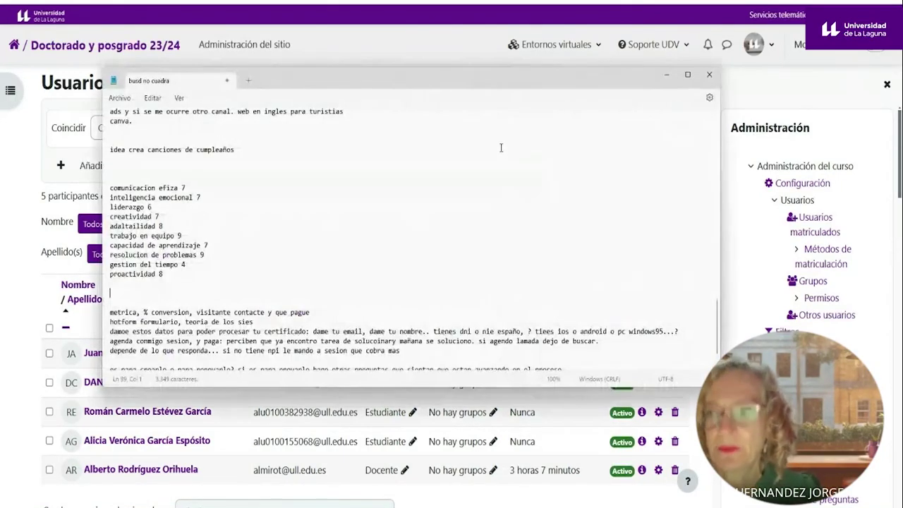
pyautogui.press('super+Down')
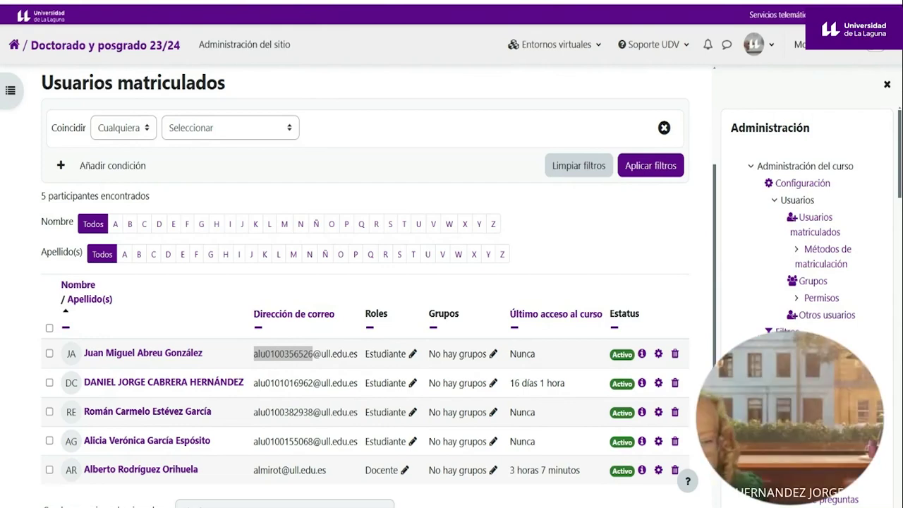
pyautogui.hotkey('alt', 'Tab')
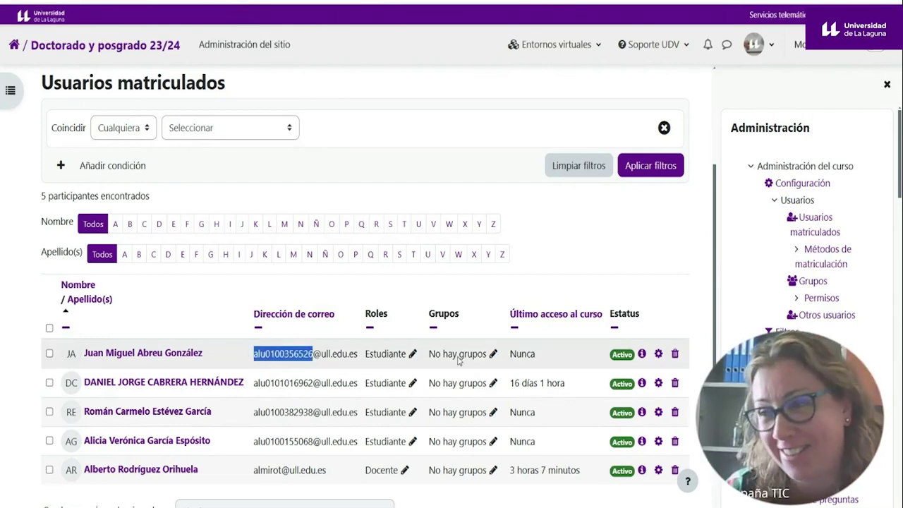
pyautogui.hotkey('alt', 'Tab')
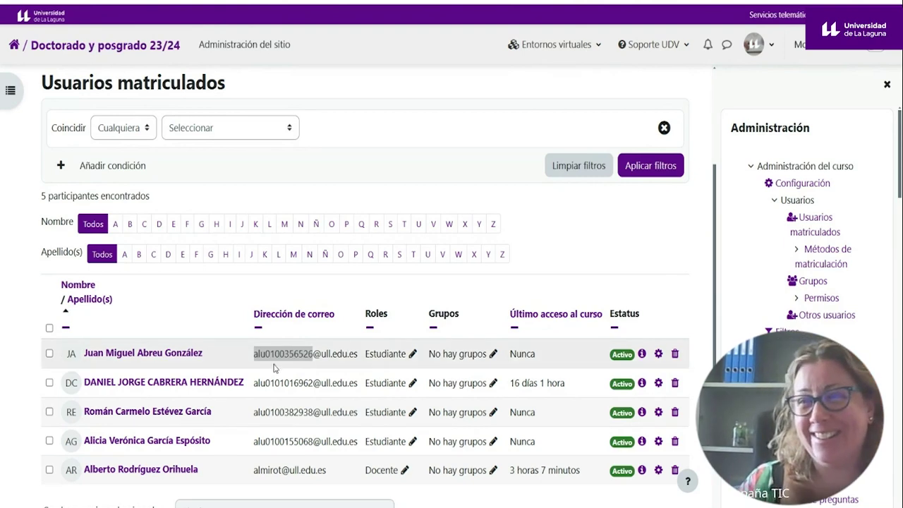
# Highlight only the digits after the "alu" prefix in the first student's e-mail address, and clear the selection
pyautogui.click(255, 354)
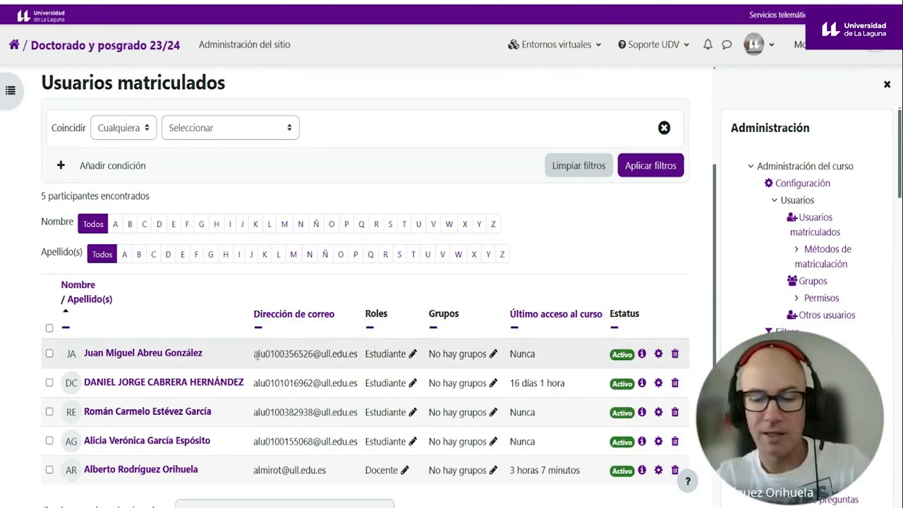
pyautogui.hotkey('ctrl', '+')
pyautogui.scroll(-3, 280, 364)
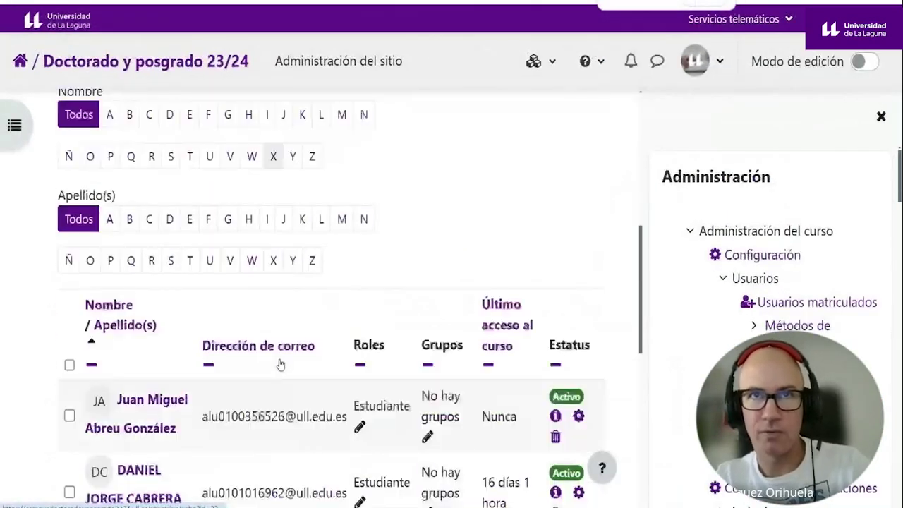
pyautogui.hotkey('ctrl', '+')
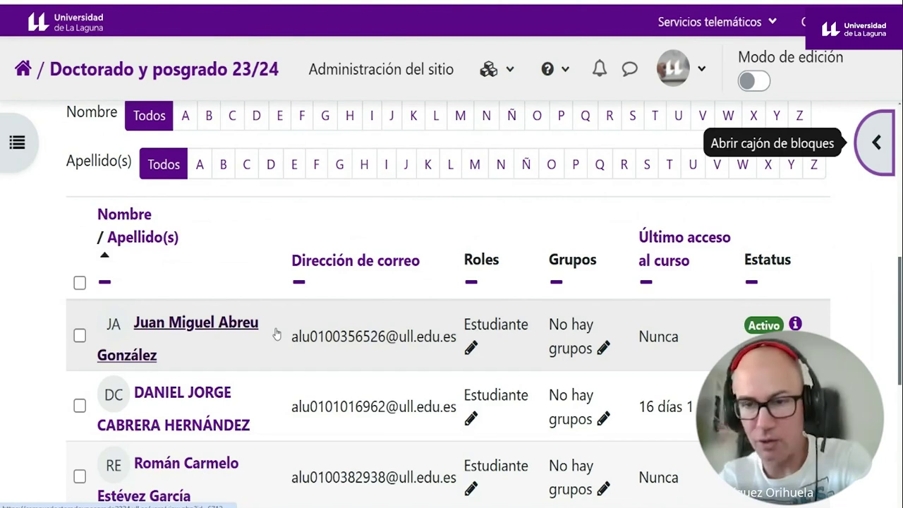
pyautogui.moveTo(311, 337); pyautogui.dragTo(385, 337)
pyautogui.click(312, 339)
pyautogui.moveTo(312, 337); pyautogui.dragTo(311, 356)
pyautogui.click(363, 338)
pyautogui.click(311, 356)
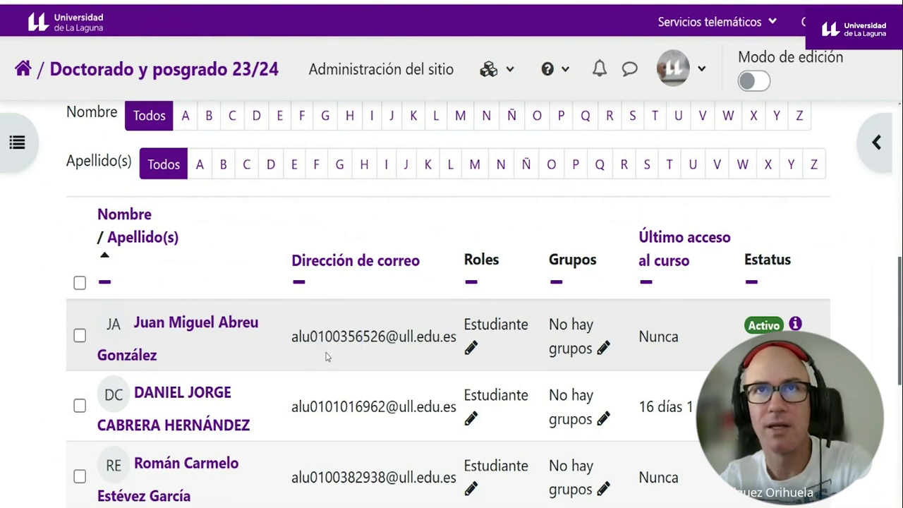
# Highlight the leading zero after the "alu" prefix in the first student's e-mail address, mark the digits following it, and clear the selection
pyautogui.moveTo(386, 338); pyautogui.dragTo(317, 337)
pyautogui.click(310, 338)
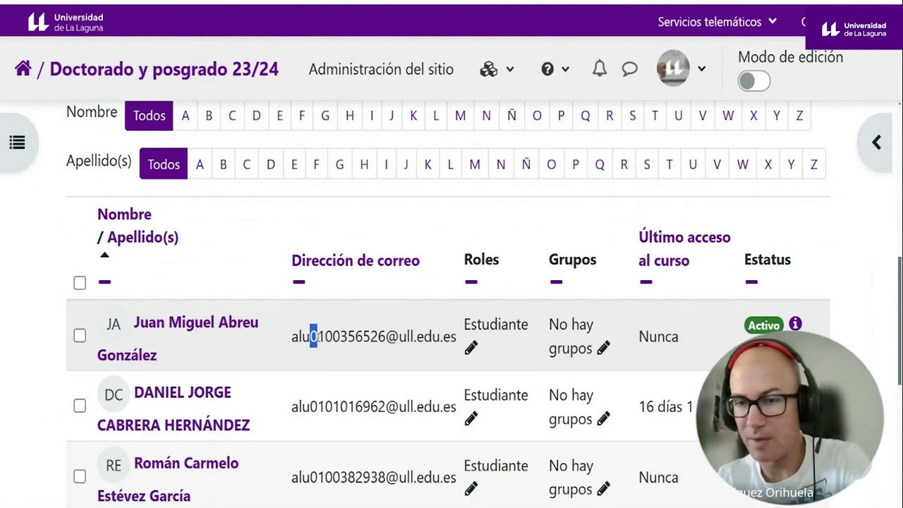
pyautogui.click(317, 337)
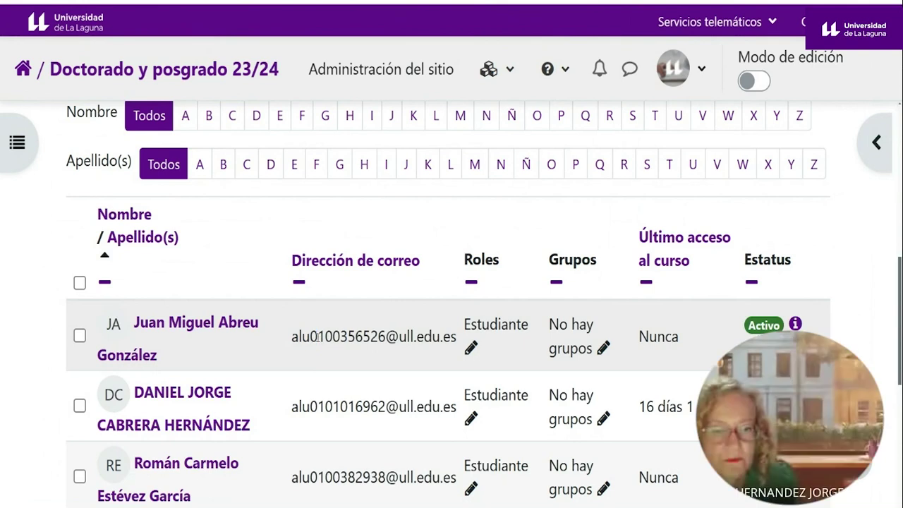
pyautogui.moveTo(317, 337); pyautogui.dragTo(361, 337)
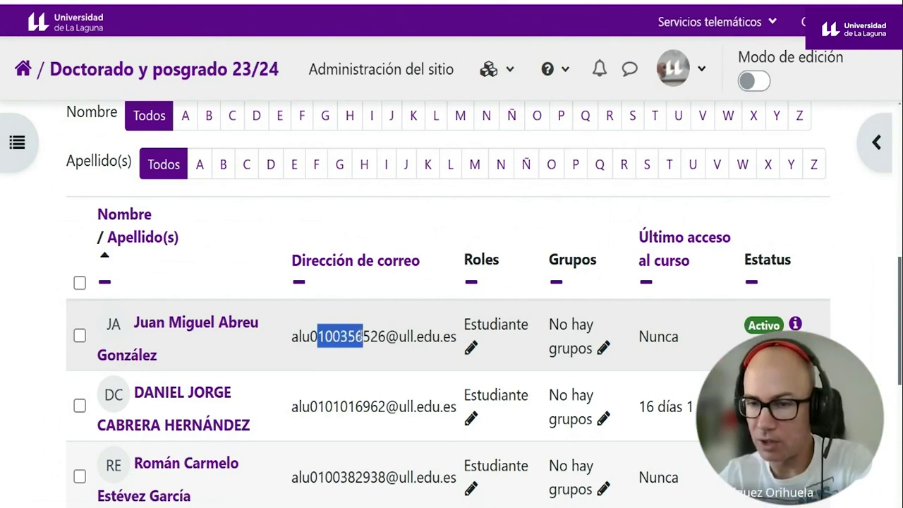
pyautogui.click(328, 349)
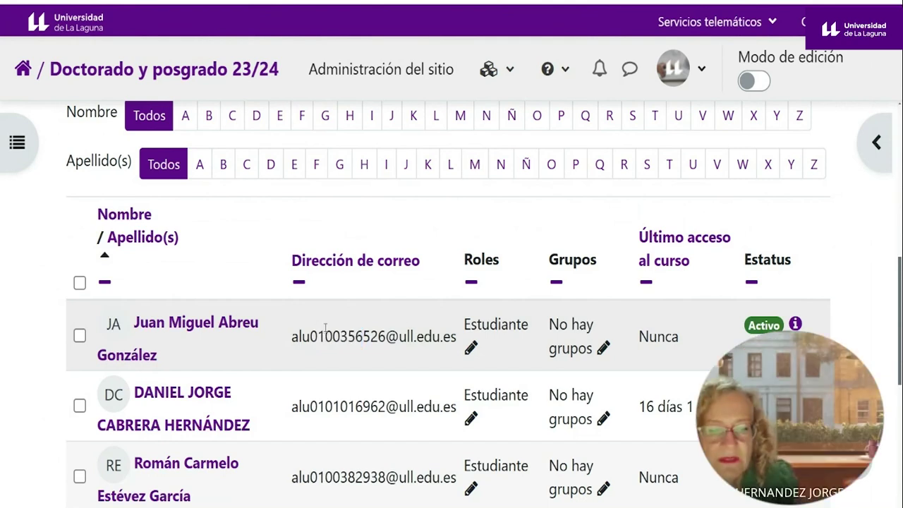
# Highlight all digits after the leading zero in the first student's e-mail address and compare the format with the other participants' addresses
pyautogui.moveTo(317, 336); pyautogui.dragTo(385, 337)
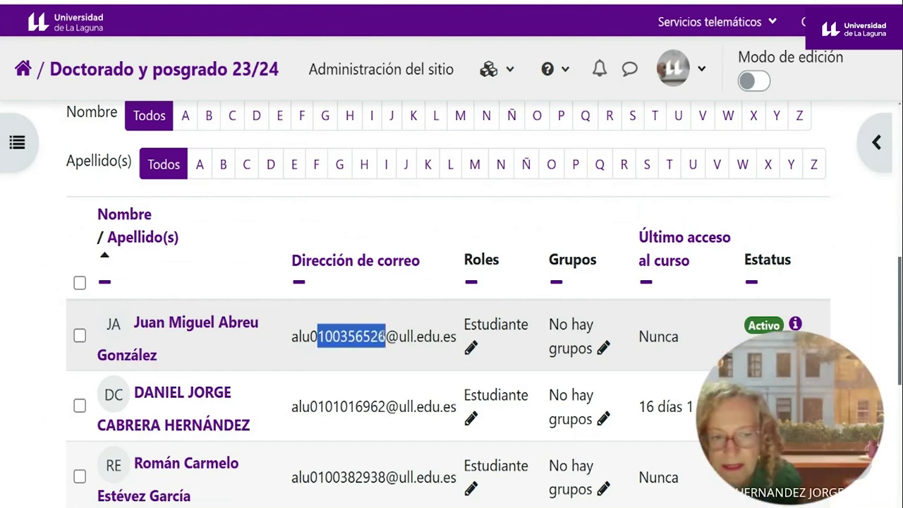
pyautogui.scroll(-3, 315, 341)
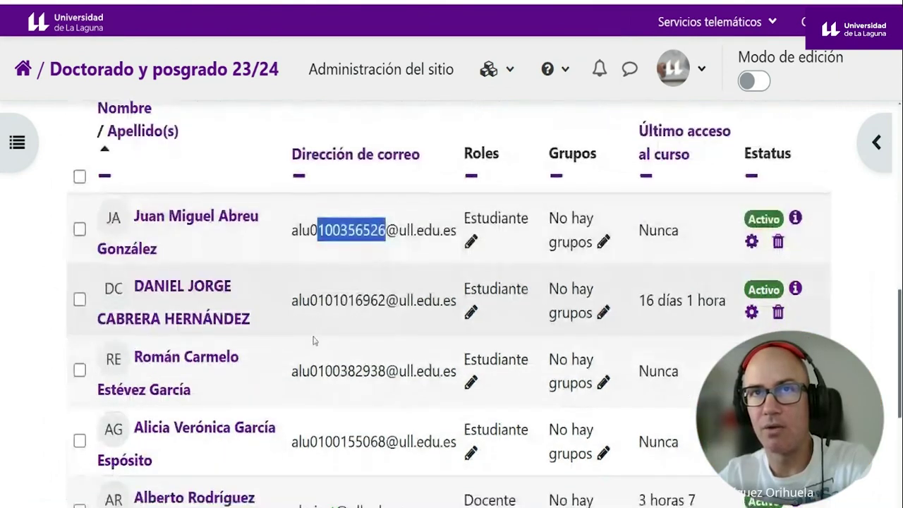
pyautogui.scroll(-2, 315, 341)
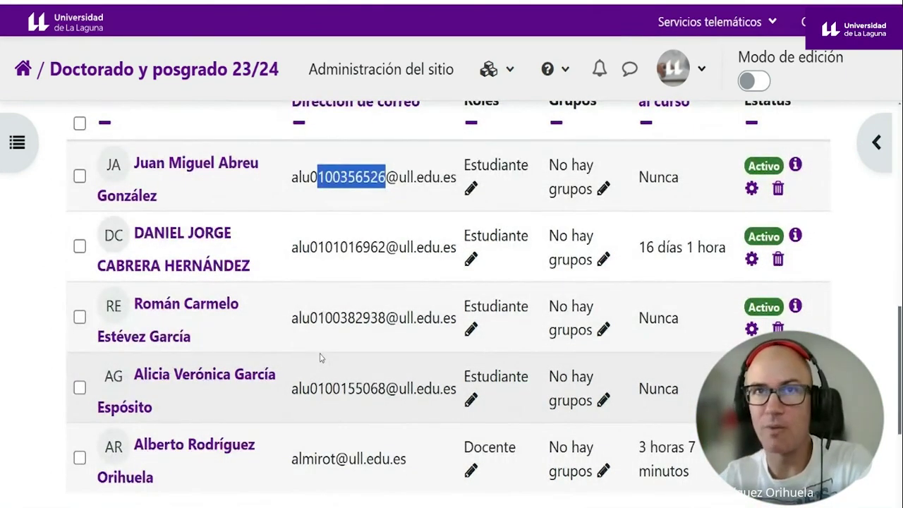
pyautogui.moveTo(318, 177); pyautogui.dragTo(387, 177)
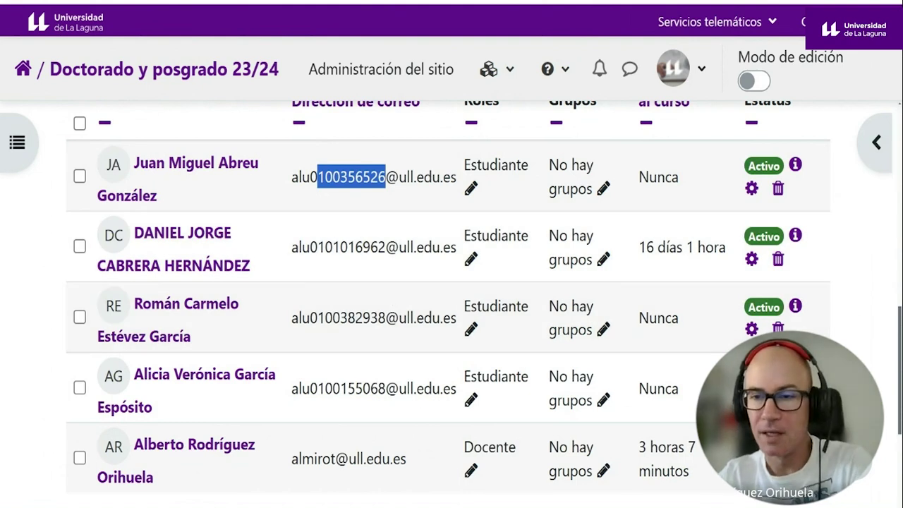
# Switch to Cuestionario 2 offline, view its graded results, and return to the quiz overview
pyautogui.hotkey('alt', 'Tab')
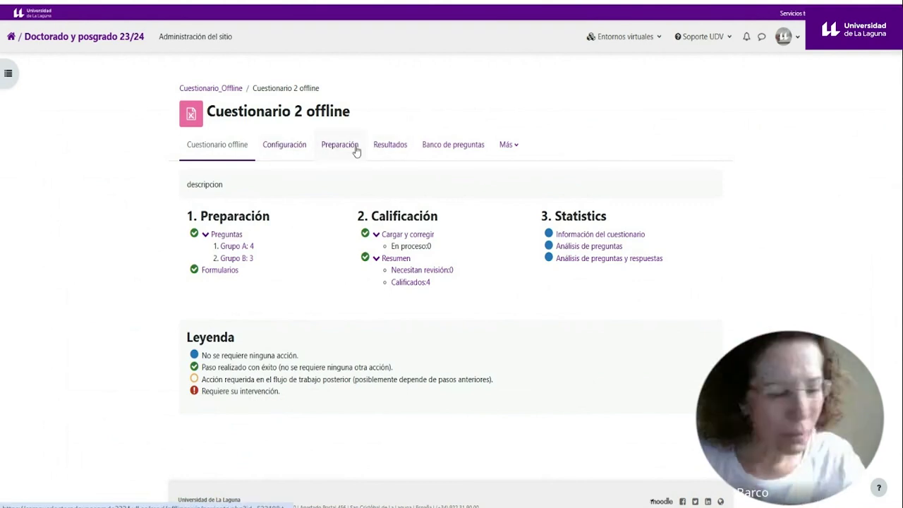
pyautogui.click(416, 286)
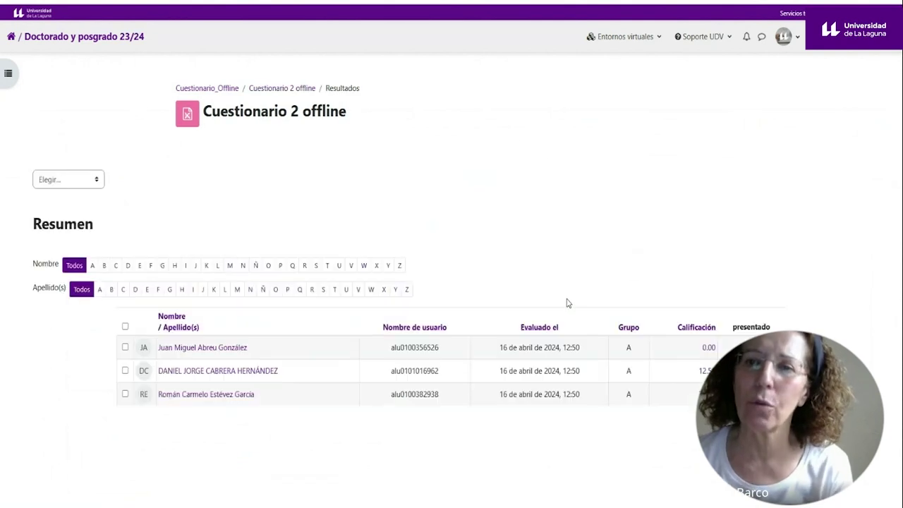
pyautogui.click(203, 146)
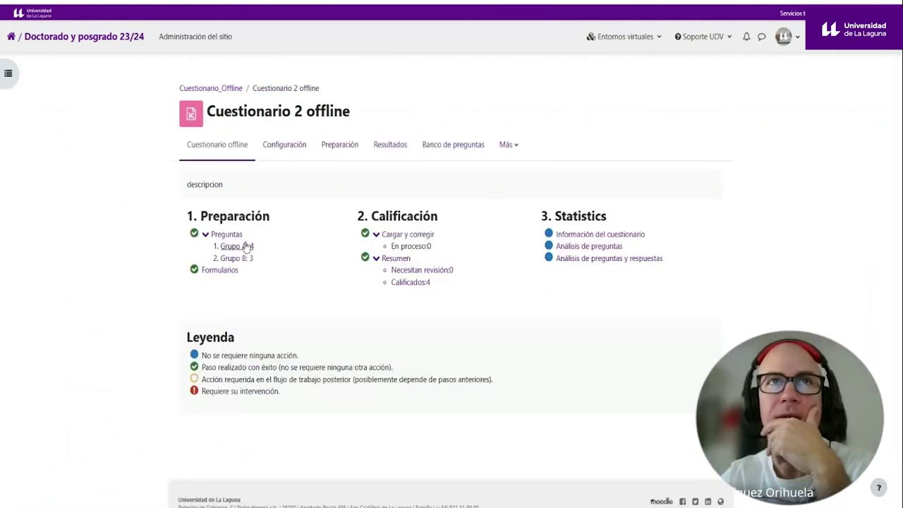
# Set the mark of Pregunta1_multirespuesta in the Grupo A questions to 0
pyautogui.click(243, 246)
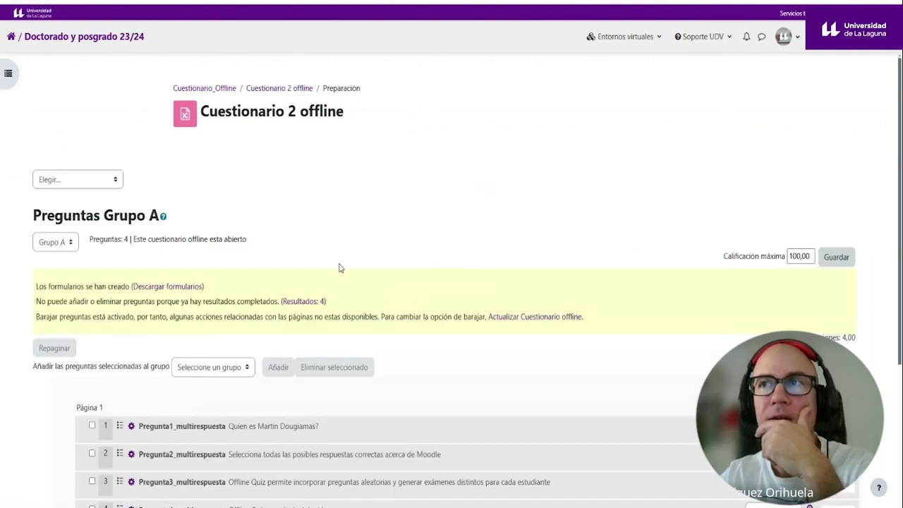
pyautogui.scroll(-3, 528, 279)
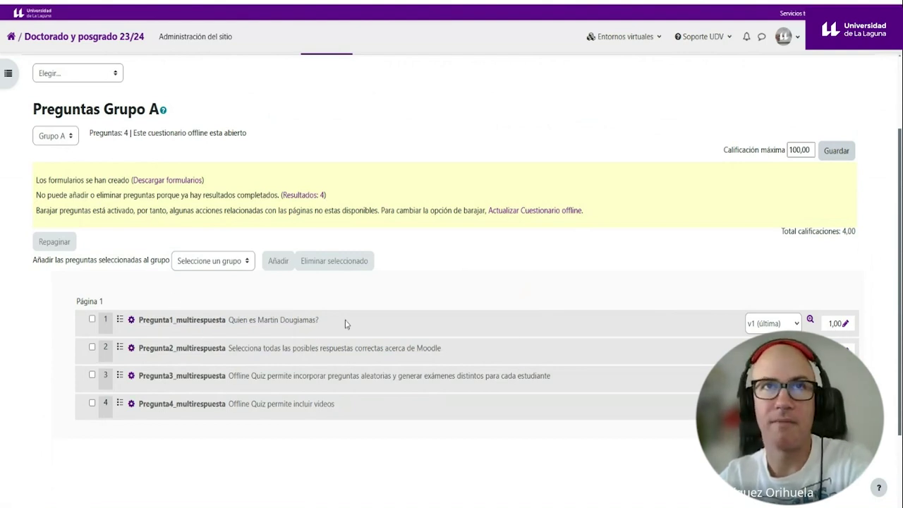
pyautogui.moveTo(320, 320); pyautogui.dragTo(239, 322)
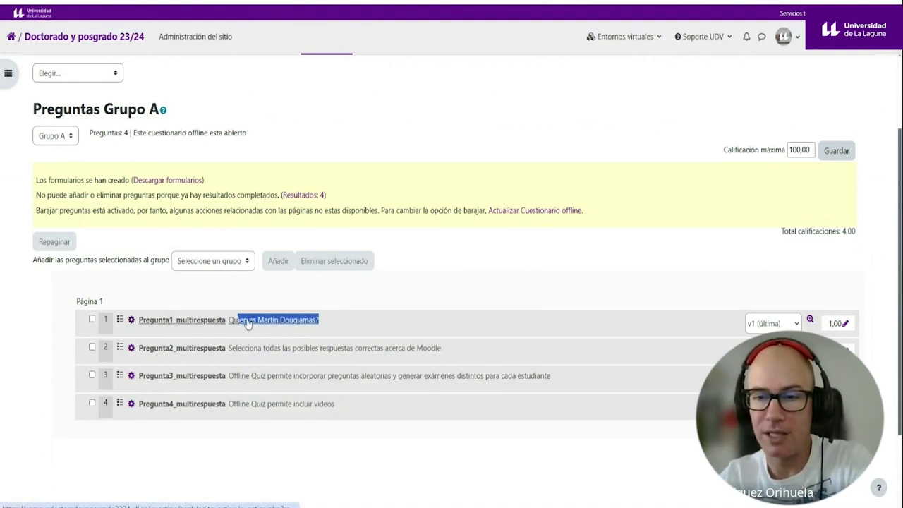
pyautogui.click(849, 326)
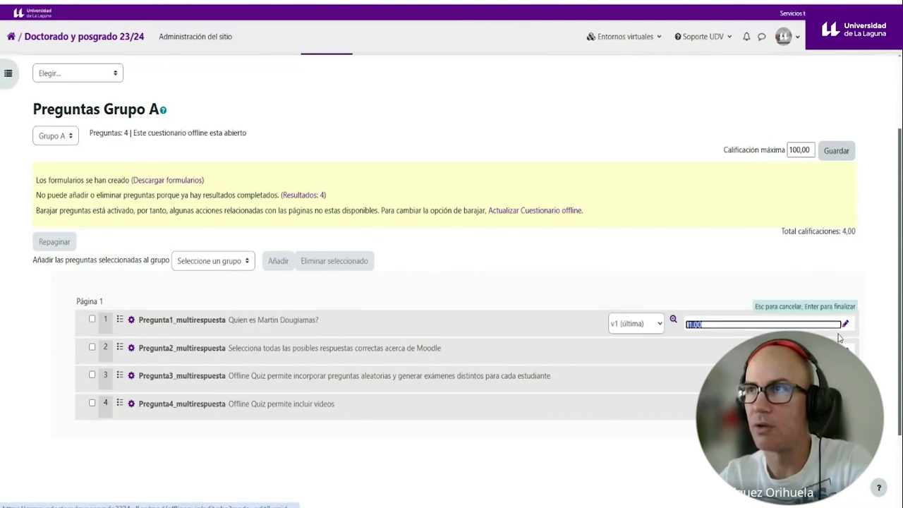
pyautogui.press('BackSpace')
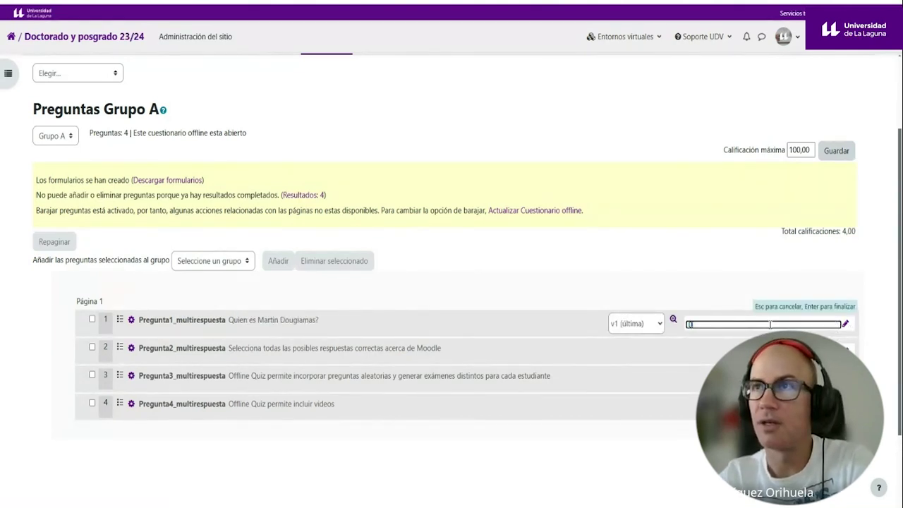
pyautogui.write('0')
pyautogui.press('Return')
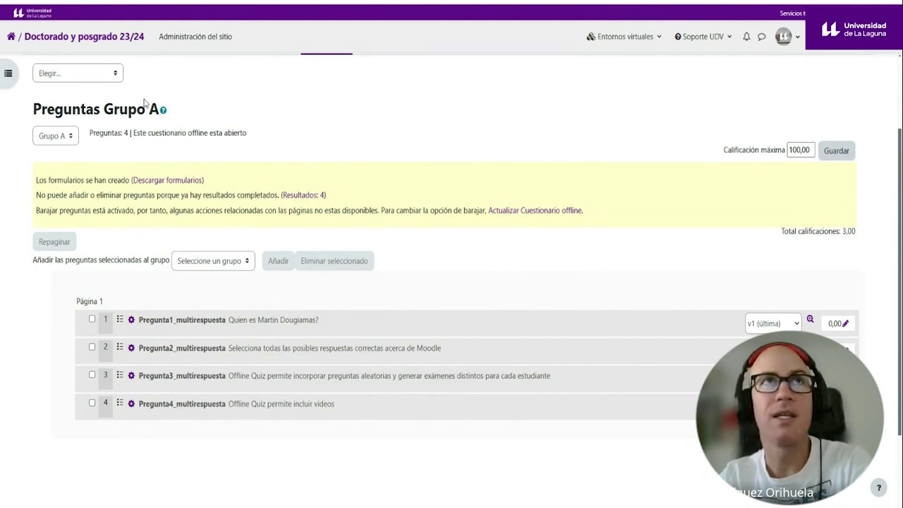
# Check the graded results from the quiz overview and return to the Grupo A question list
pyautogui.scroll(3, 204, 212)
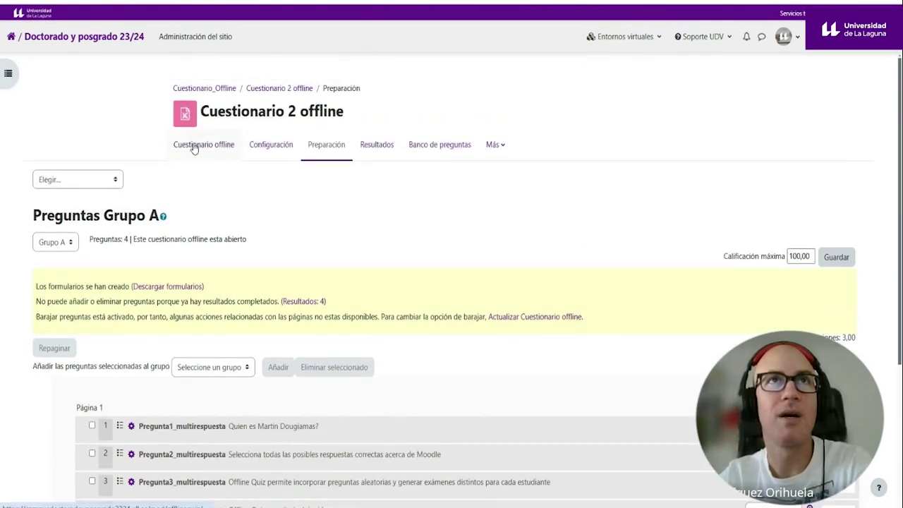
pyautogui.click(192, 148)
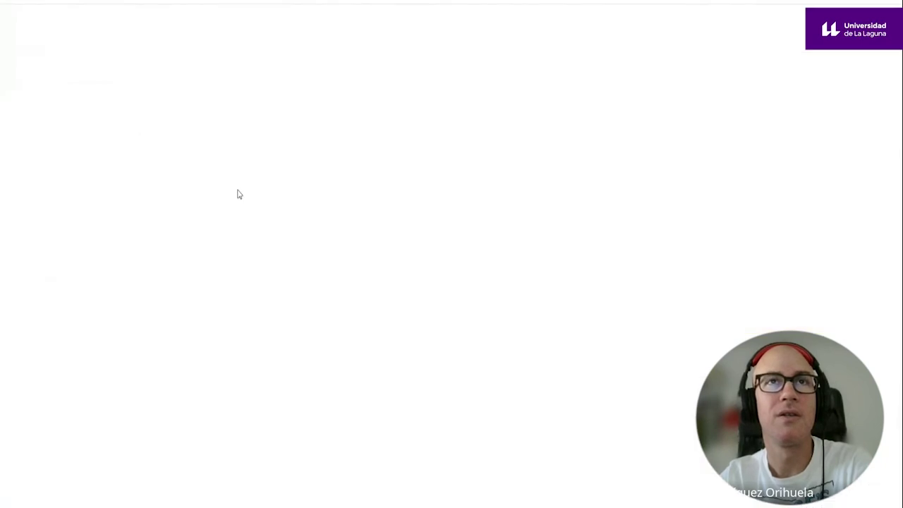
pyautogui.click(410, 281)
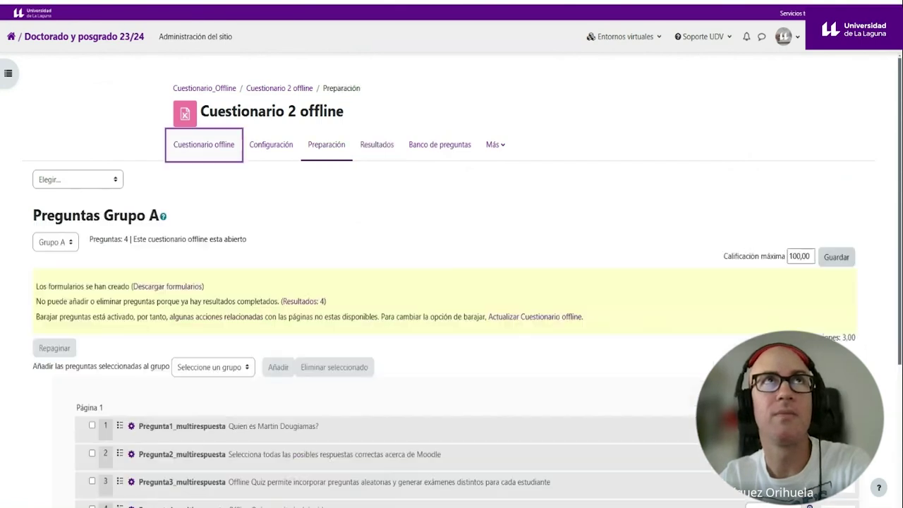
pyautogui.scroll(-1, 452, 282)
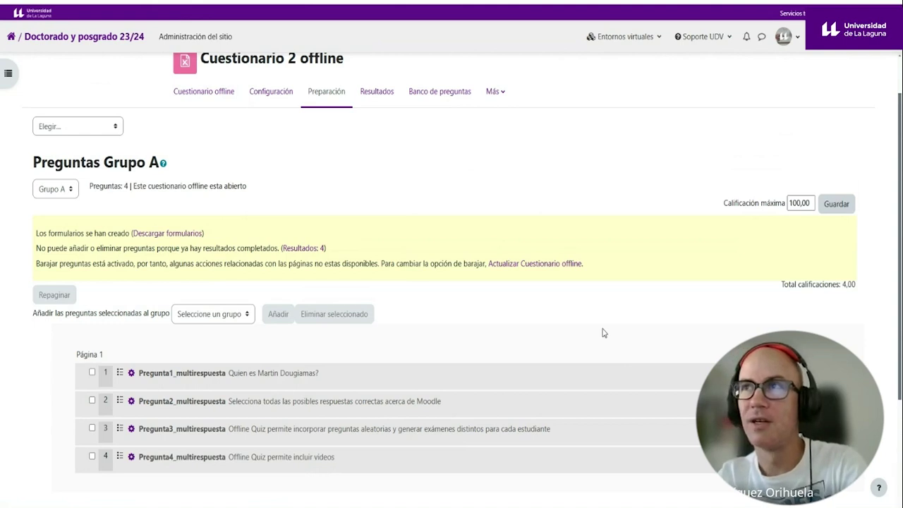
# Edit the mark of Pregunta4_multirespuesta in Grupo A and open the quiz results
pyautogui.click(377, 91)
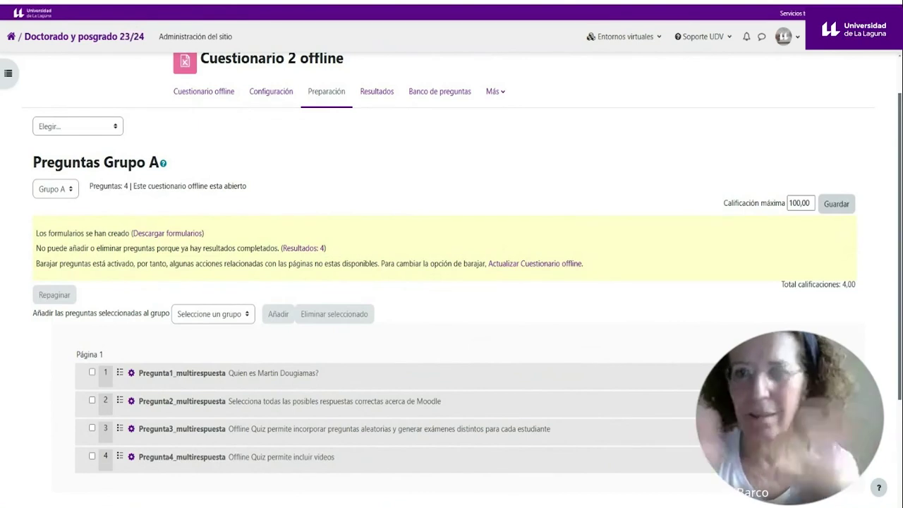
pyautogui.click(695, 461)
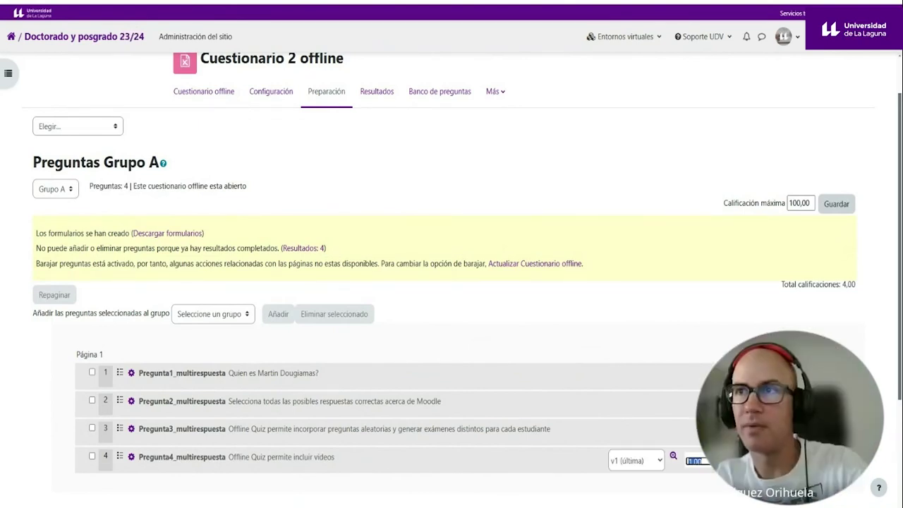
pyautogui.press('Escape')
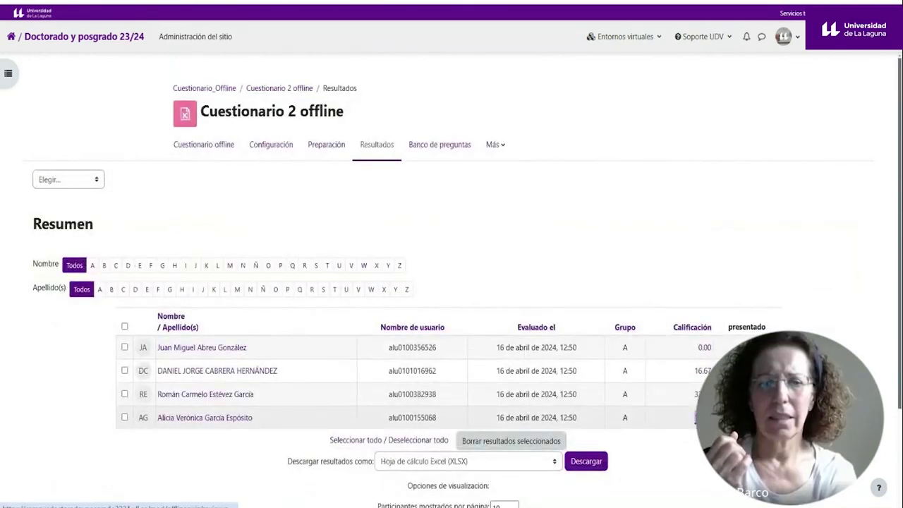
# Review the attempt of the last student in the results, and go back to the Grupo A question list
pyautogui.click(696, 417)
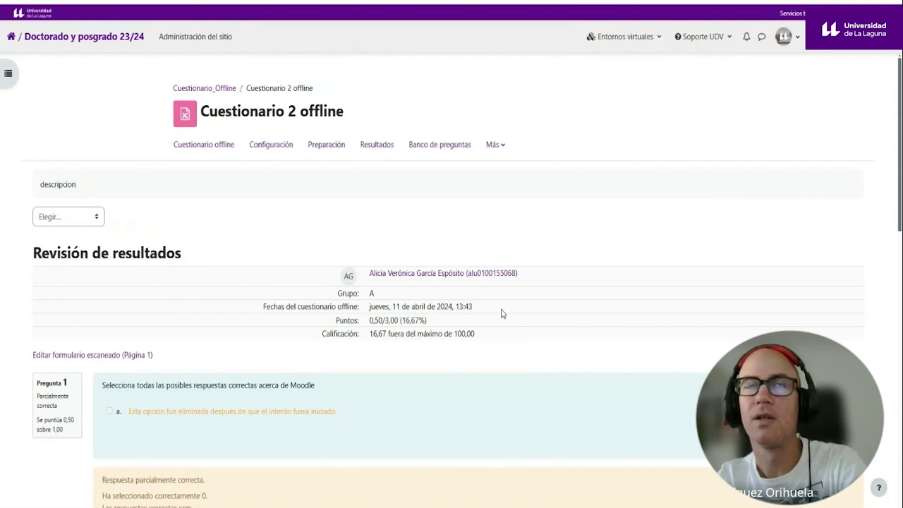
pyautogui.hotkey('alt', 'Left')
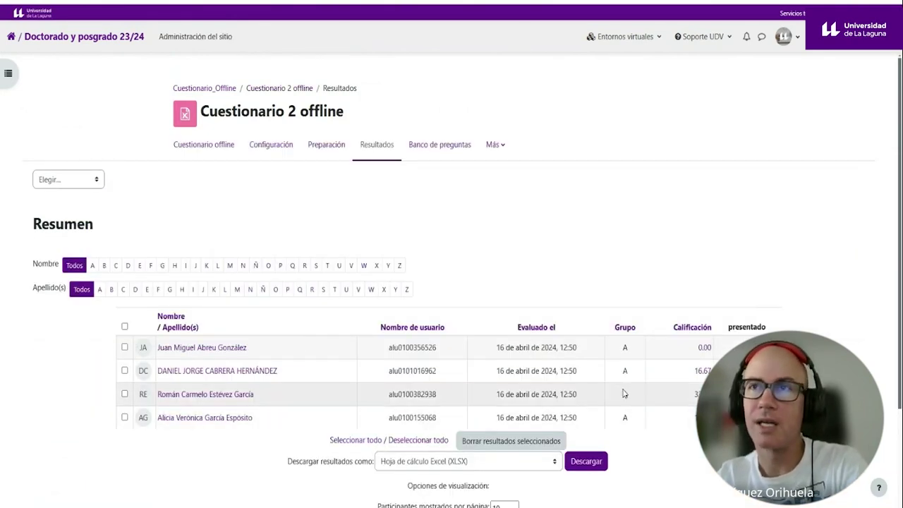
pyautogui.hotkey('alt', 'Left')
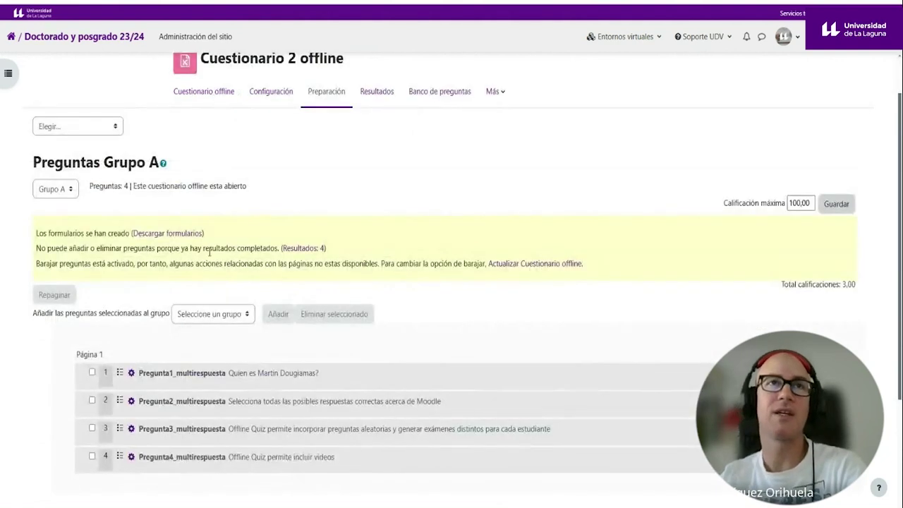
# Return to the Cuestionario_Offline course page and look over its introduction slides and Tema 1 activities
pyautogui.click(185, 86)
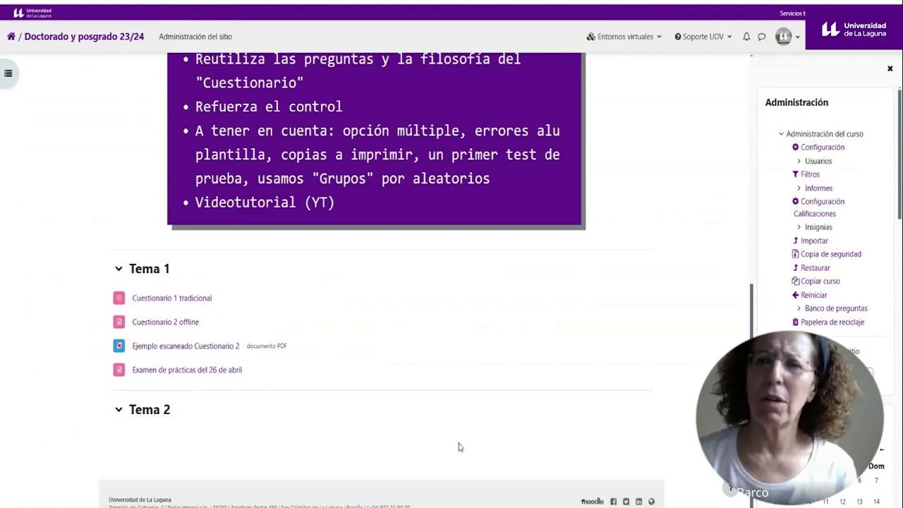
pyautogui.scroll(6, 439, 395)
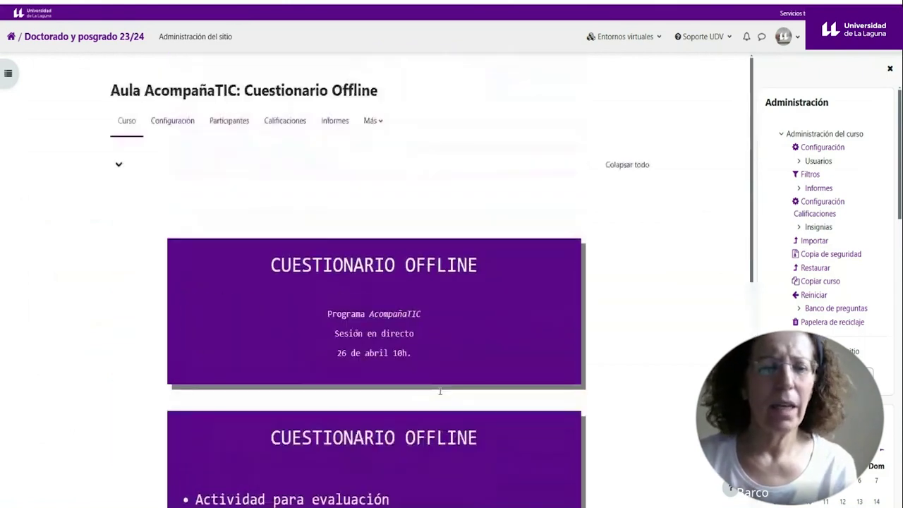
pyautogui.scroll(-6, 439, 395)
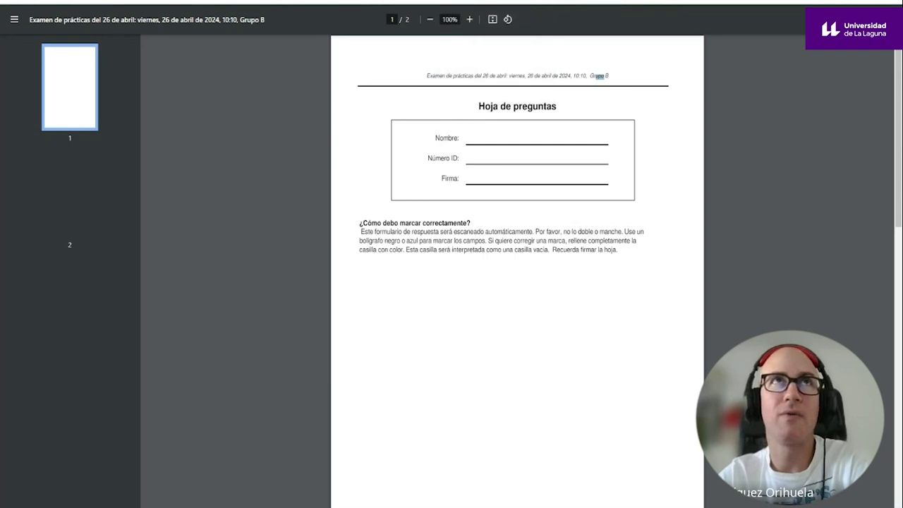
# Go from the PDF question sheet to the configuration of Cuestionario 2 offline and examine its general, review and "Ajustes de formulario" settings
pyautogui.hotkey('ctrl', 'Tab')
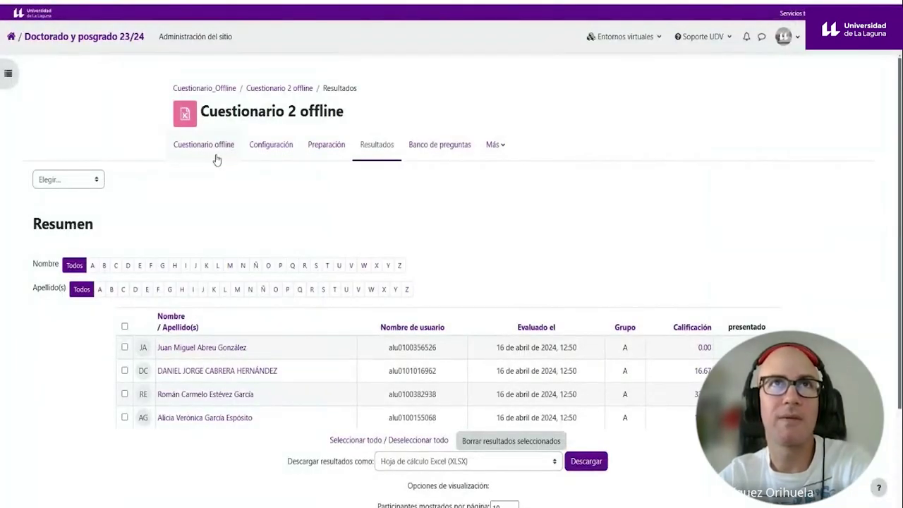
pyautogui.click(286, 151)
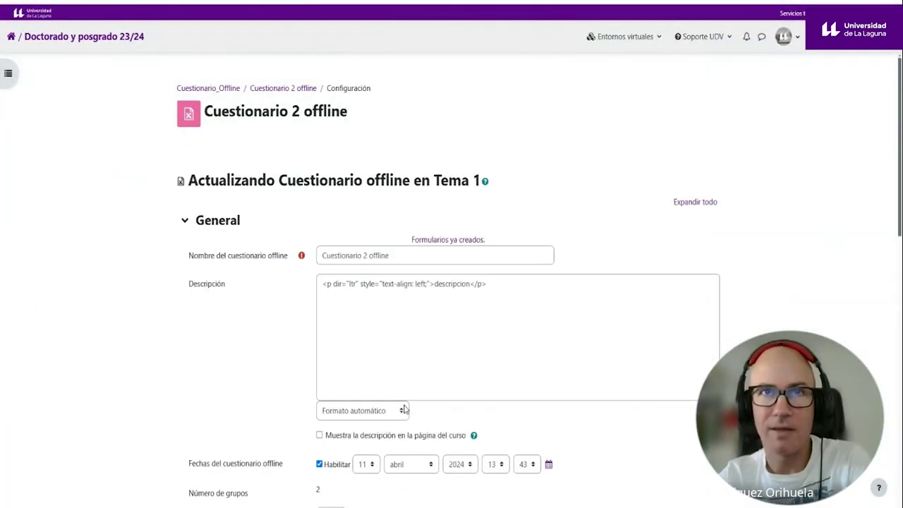
pyautogui.scroll(-3, 301, 351)
pyautogui.scroll(-3, 300, 352)
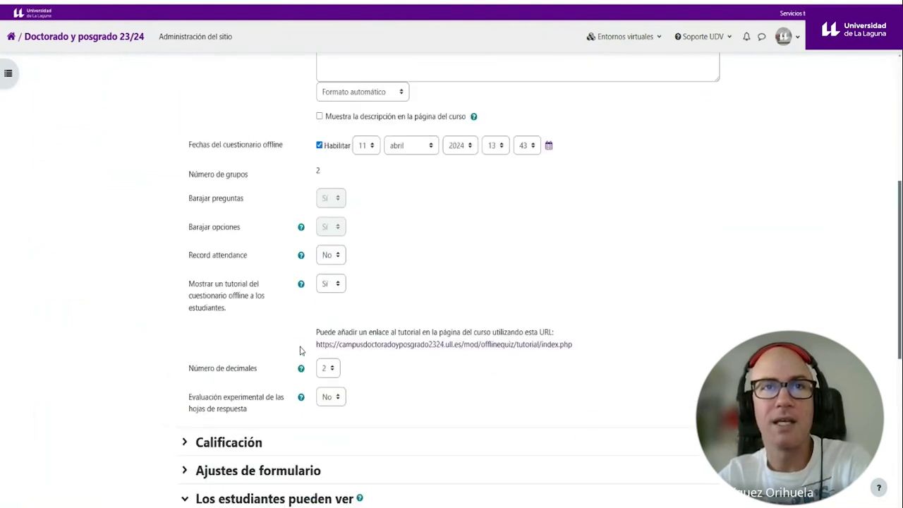
pyautogui.scroll(-3, 259, 381)
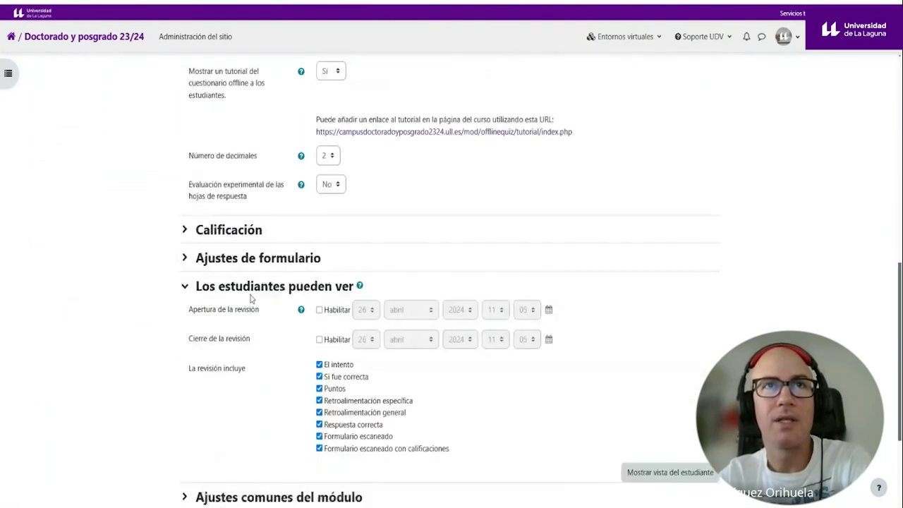
pyautogui.scroll(-2, 297, 233)
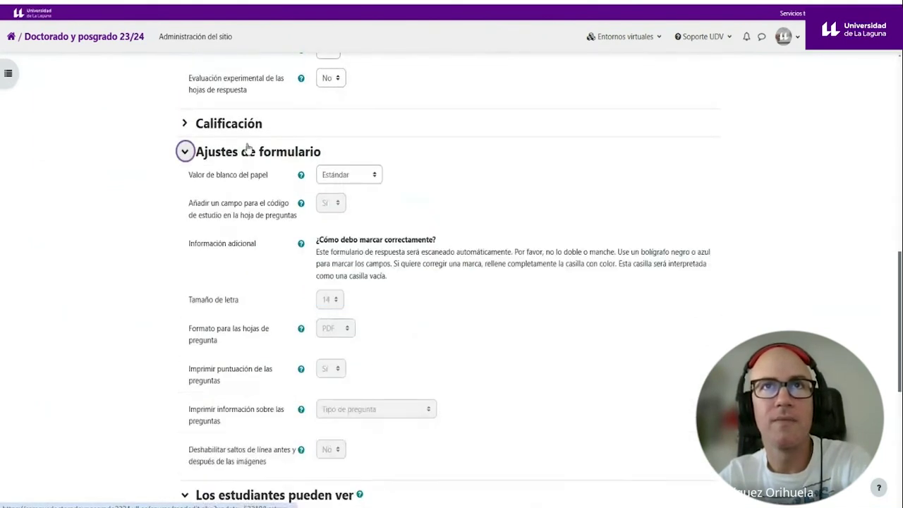
# Highlight the "Formato para las hojas de pregunta" setting under "Ajustes de formulario" to point out the question sheet format
pyautogui.moveTo(216, 341); pyautogui.dragTo(191, 335)
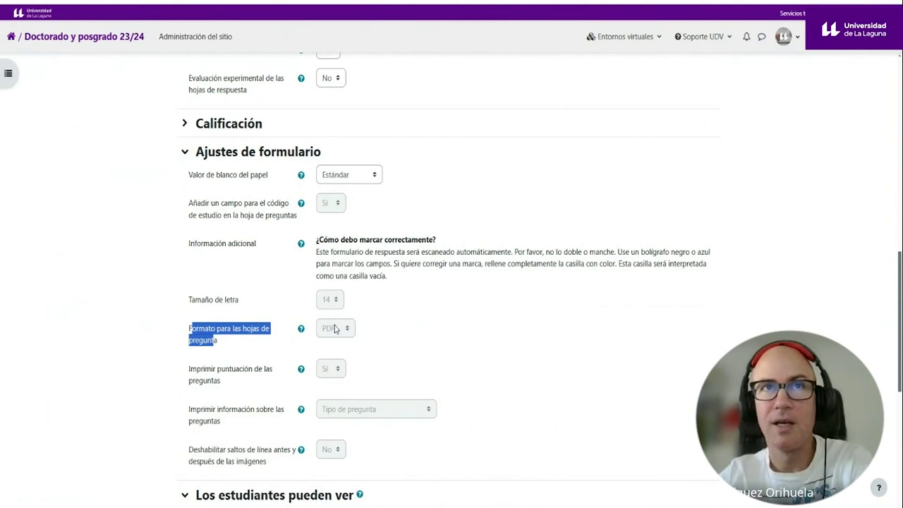
pyautogui.click(231, 347)
pyautogui.moveTo(191, 329); pyautogui.dragTo(219, 342)
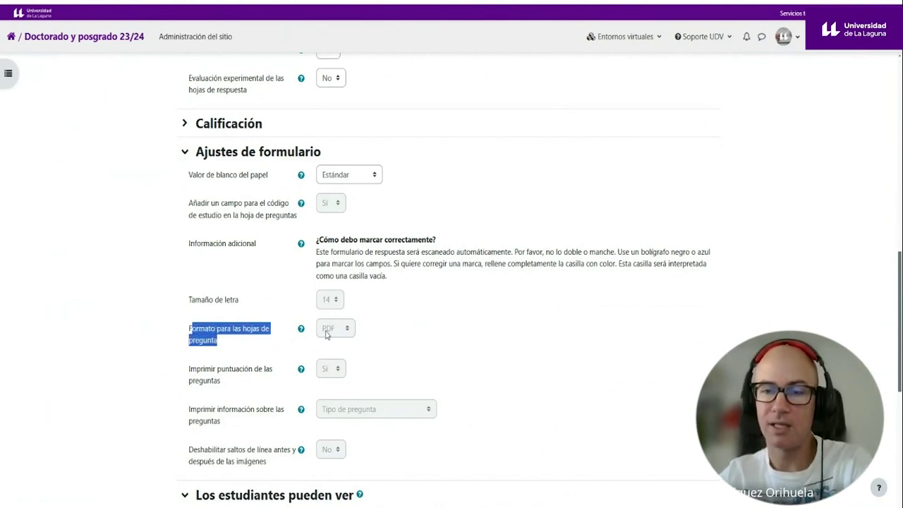
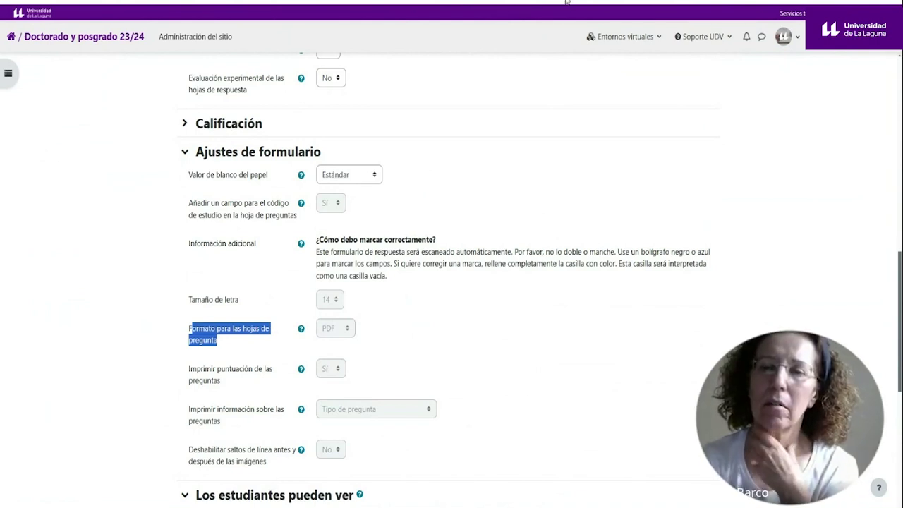
# Switch to the YouTube video "Moodle: Cuestionario Offline" and seek through its timeline around the evaluation notice
pyautogui.click(526, 387)
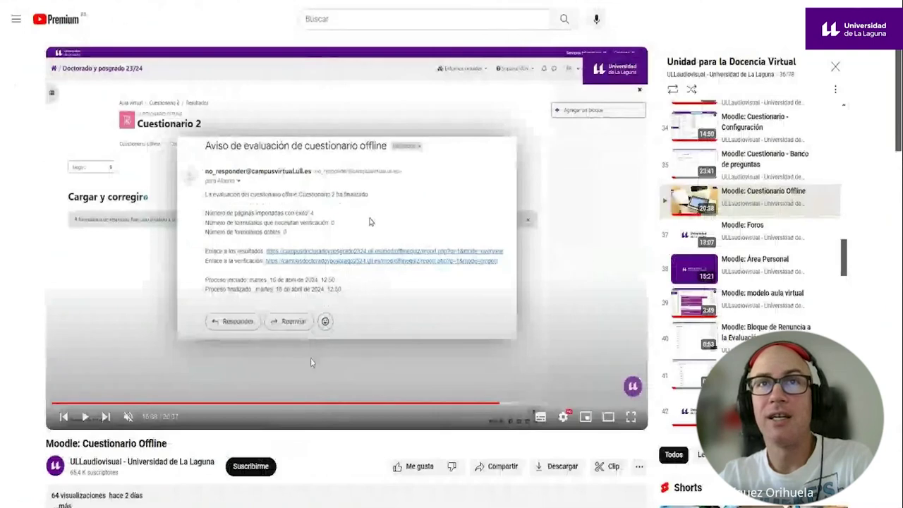
pyautogui.moveTo(356, 404); pyautogui.dragTo(429, 407)
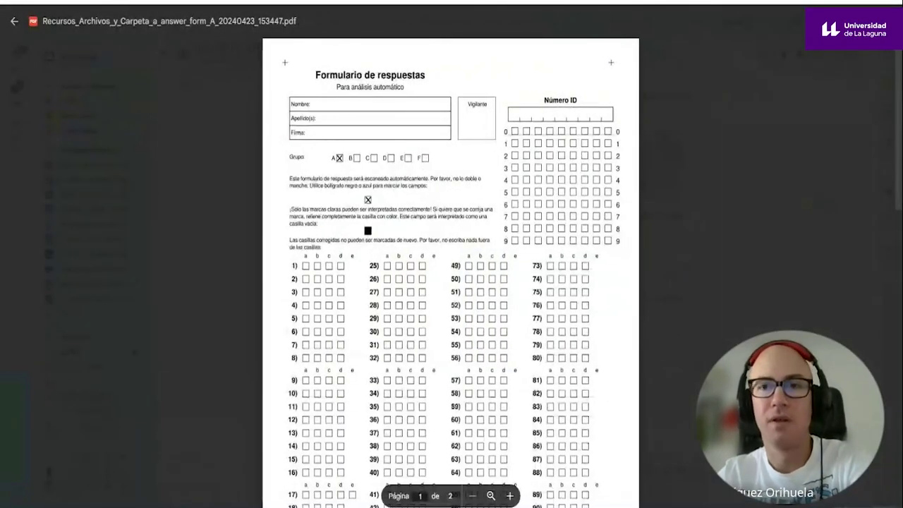
# Examine both pages of the Grupo A answer form PDF, comparing the answer boxes and the Número ID grid on each page
pyautogui.scroll(-5, 589, 297)
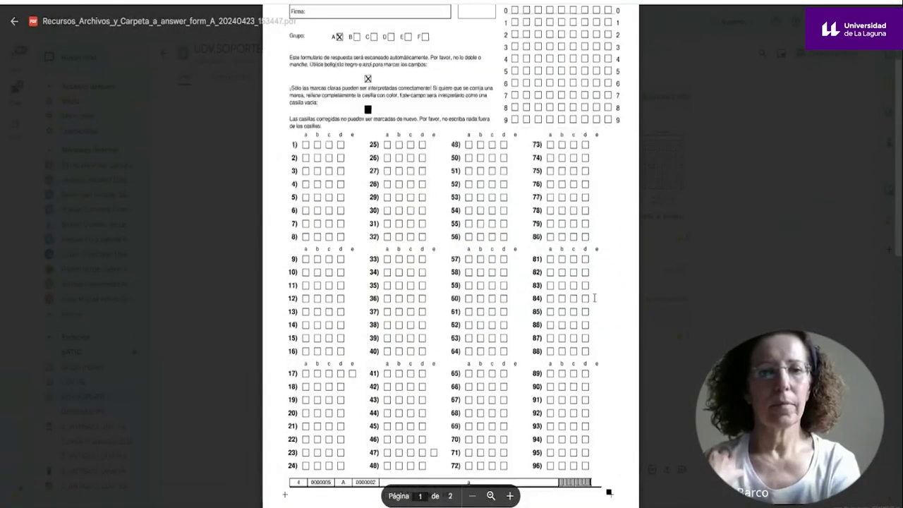
pyautogui.scroll(-5, 590, 296)
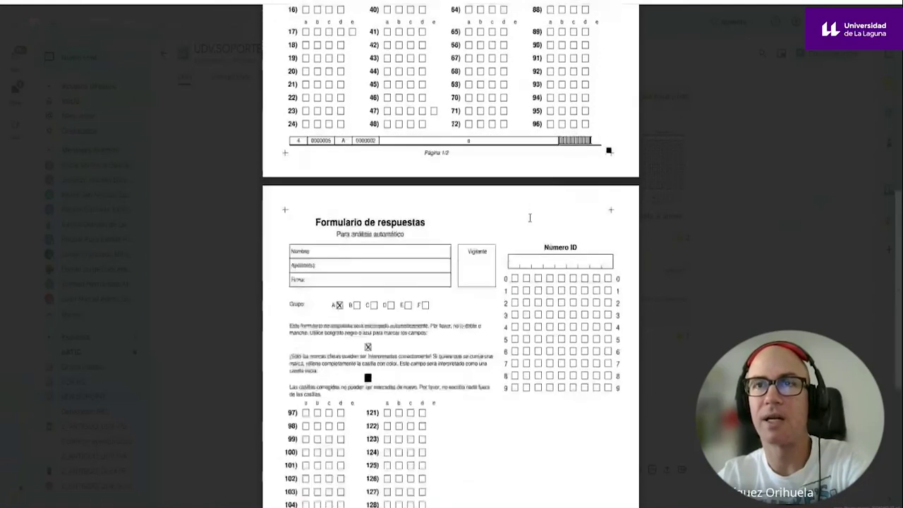
pyautogui.scroll(-2, 481, 215)
pyautogui.scroll(4, 481, 215)
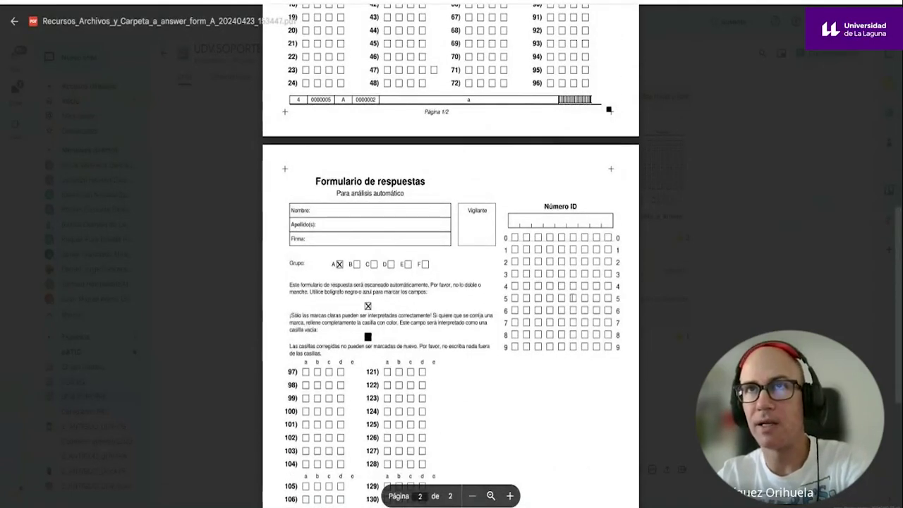
pyautogui.scroll(3, 566, 292)
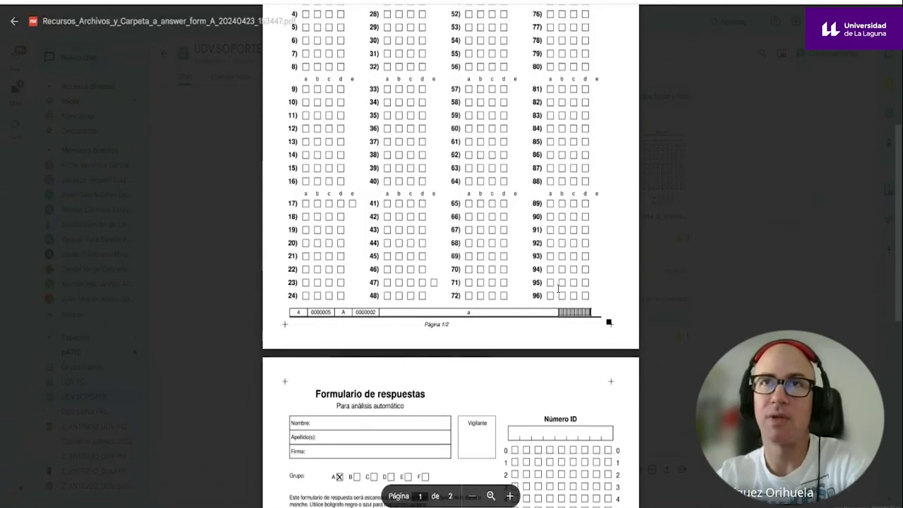
pyautogui.scroll(-3, 557, 292)
pyautogui.scroll(3, 573, 430)
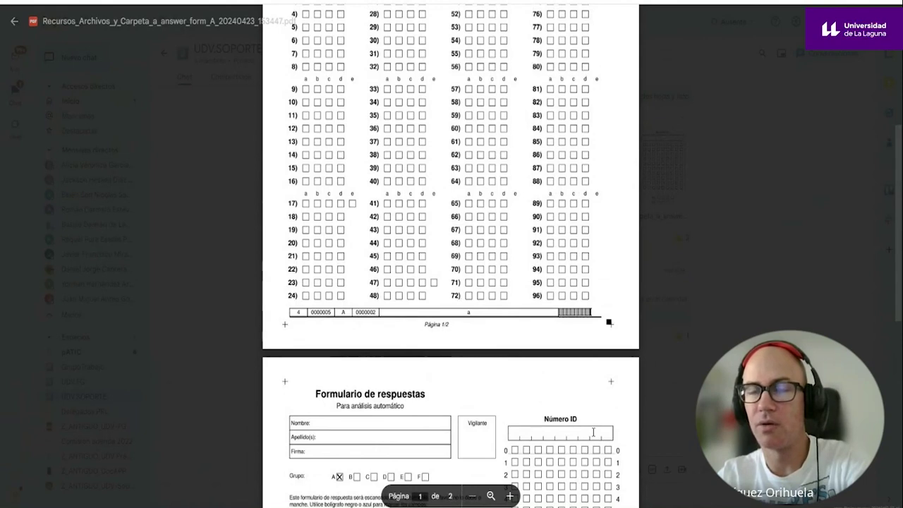
pyautogui.scroll(-1, 593, 431)
pyautogui.scroll(-5, 586, 428)
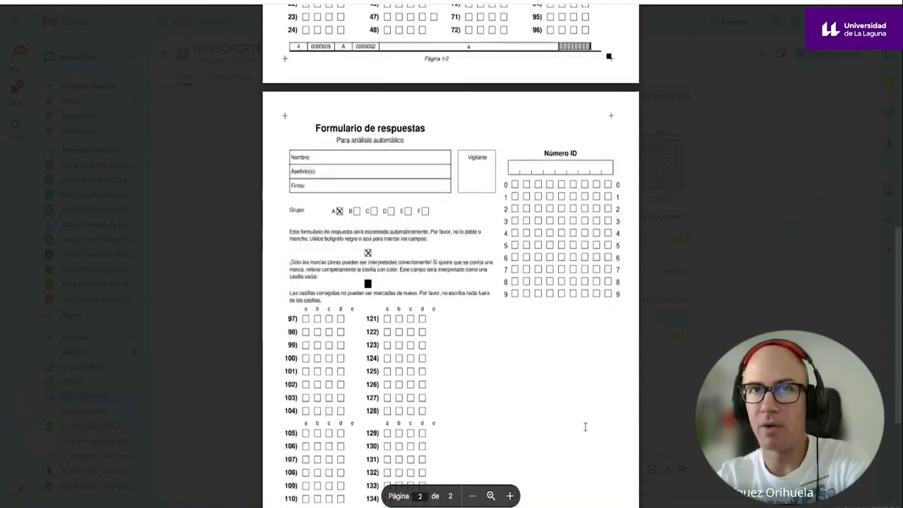
pyautogui.scroll(-3, 545, 418)
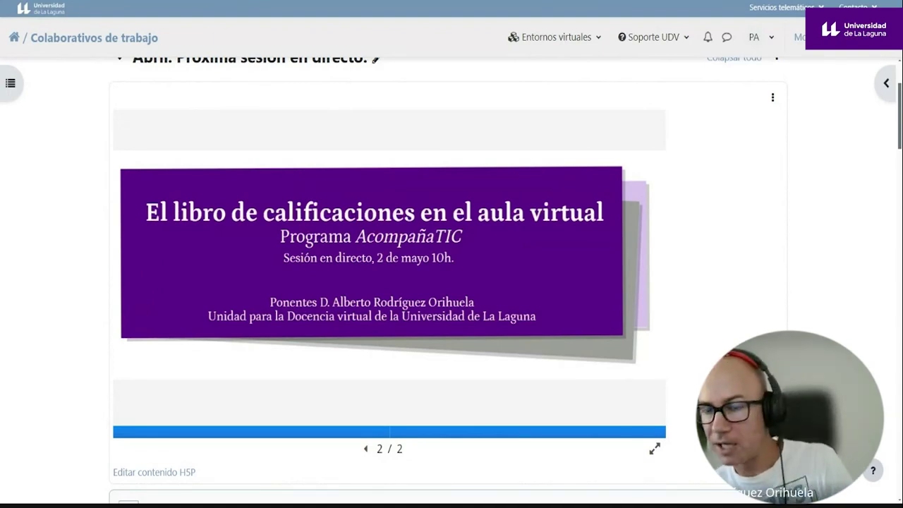
# Show the side blocks of the Colaborativos de trabajo course page beside the April live session announcement
pyautogui.click(886, 82)
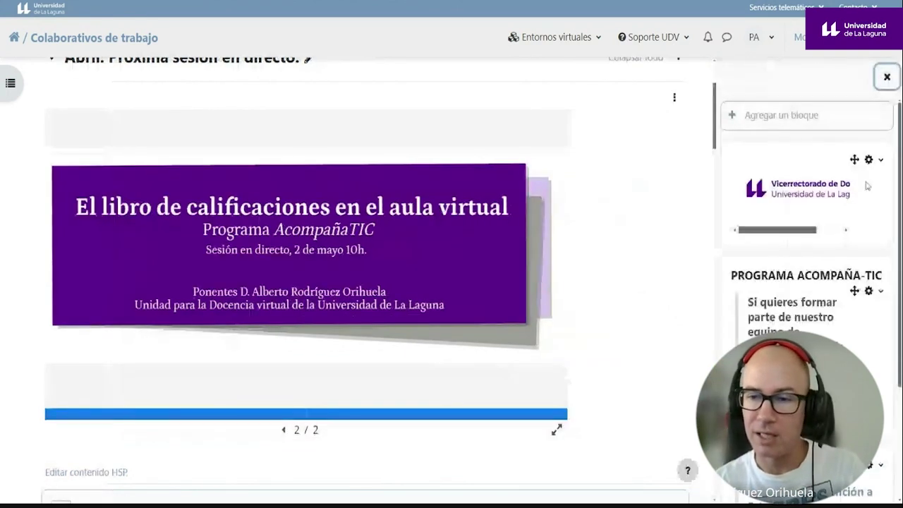